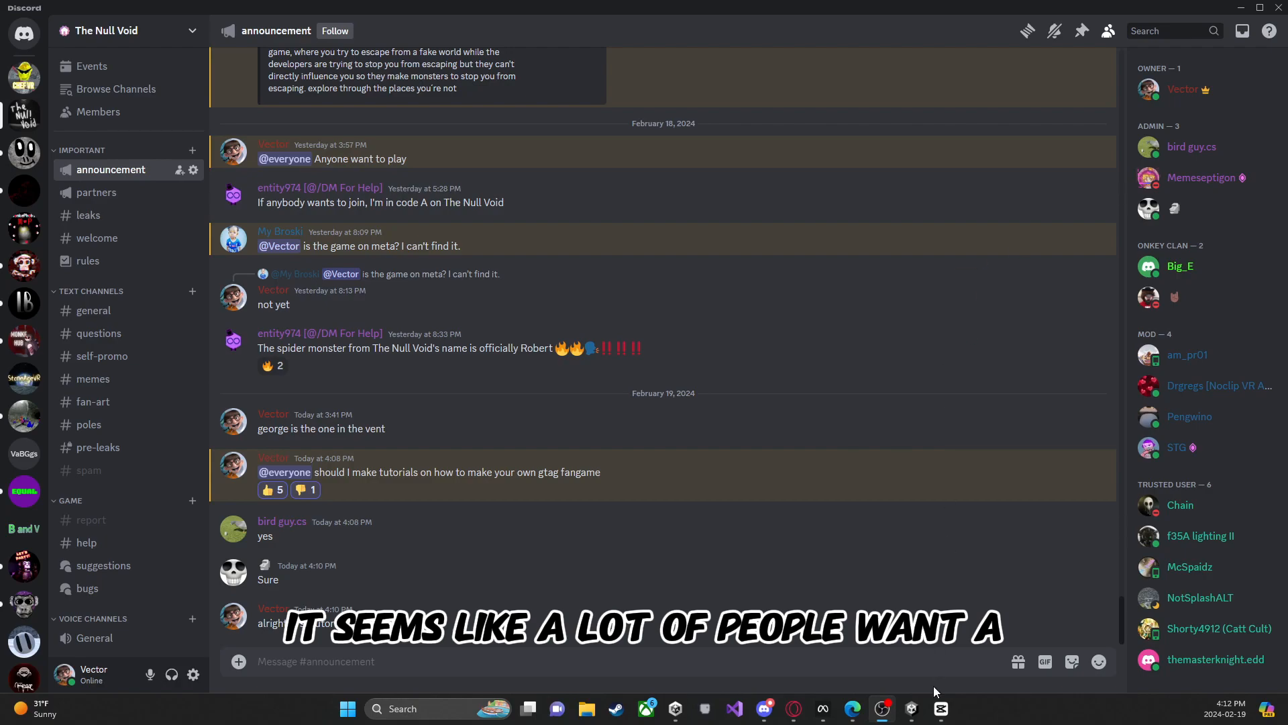
Step: Switch to Unity Hub and start a new project with the 3D Core template and editor version 2021.3.3f1
{"action": "left_click", "coordinate": [670, 715]}
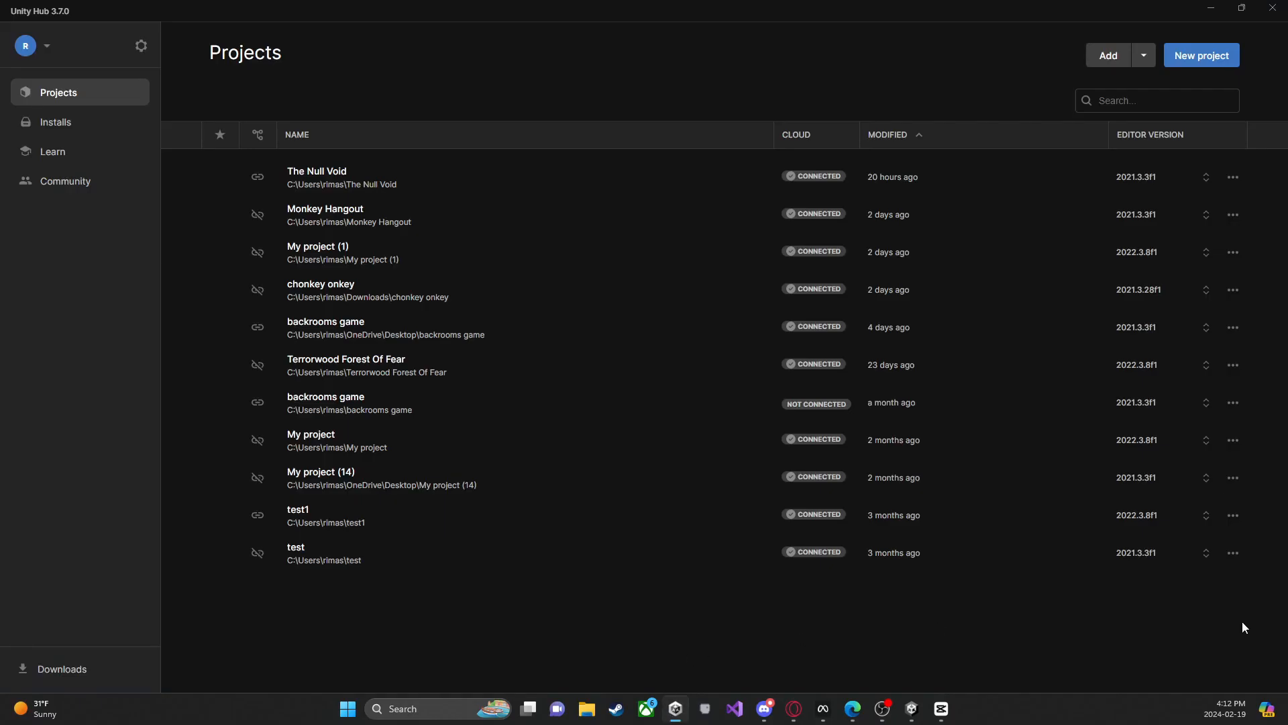
{"action": "mouse_move", "coordinate": [791, 518]}
{"action": "left_click", "coordinate": [1185, 56]}
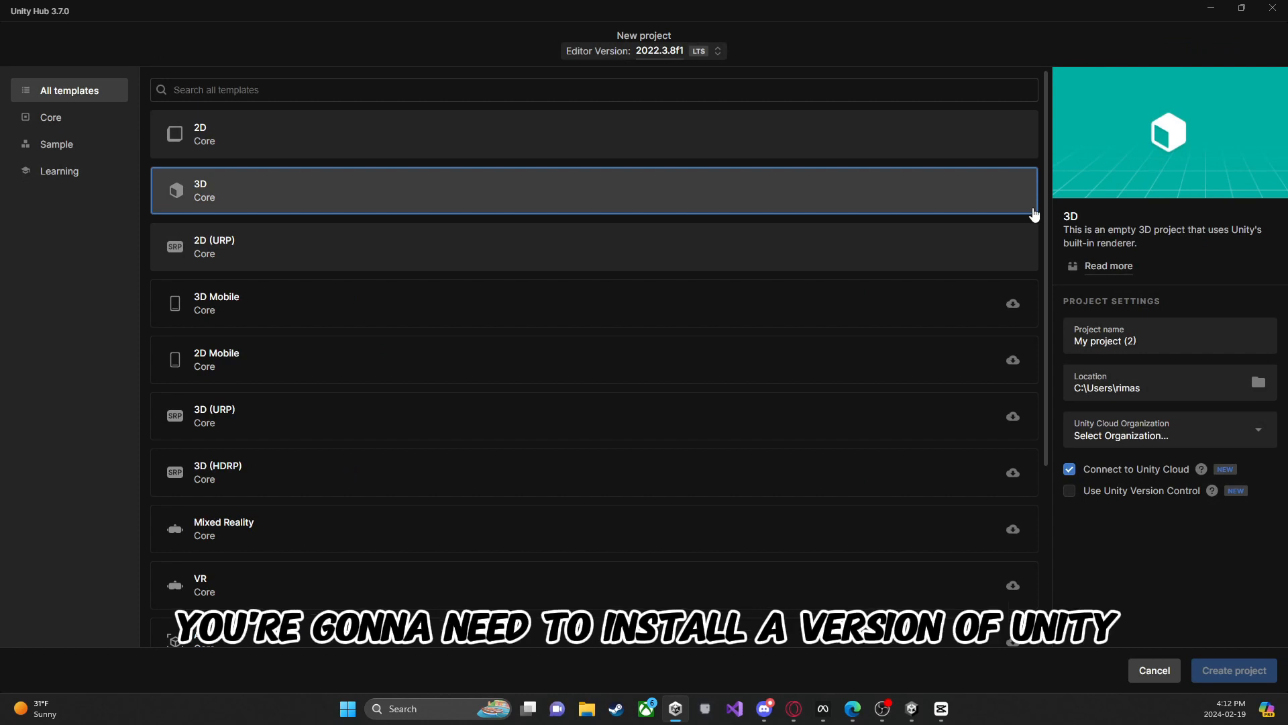
{"action": "left_click", "coordinate": [657, 53]}
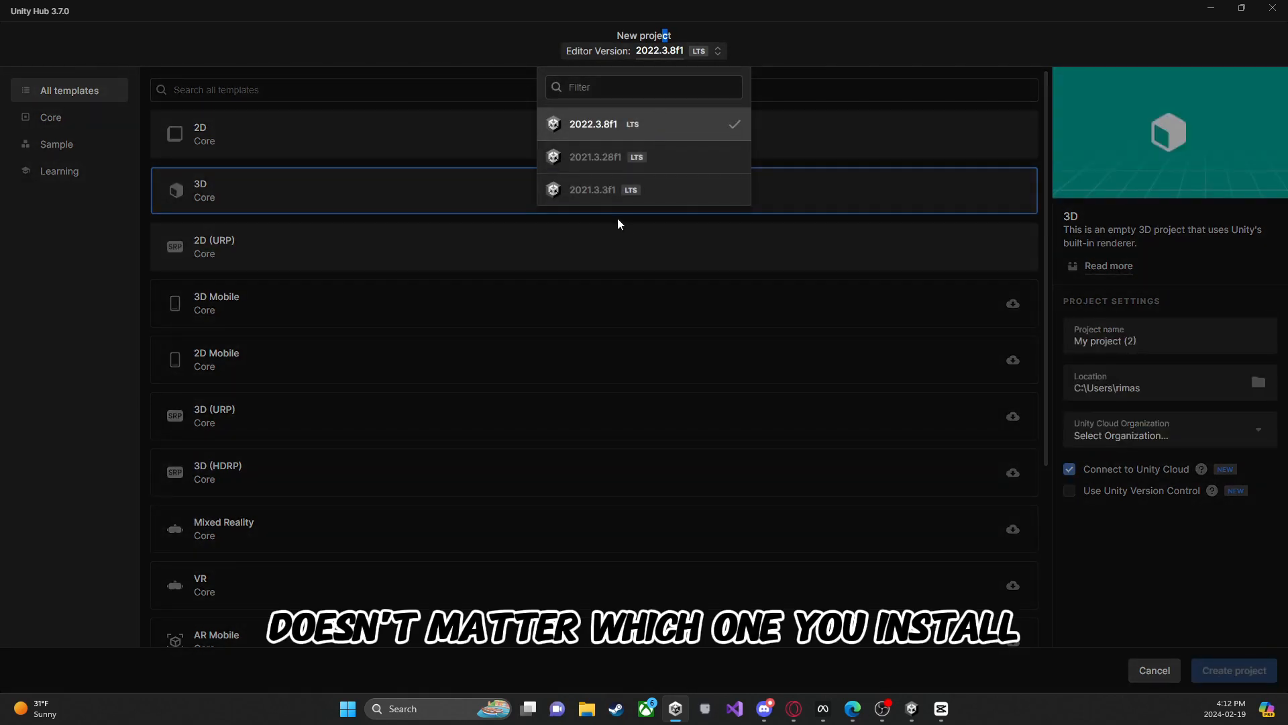
{"action": "left_click", "coordinate": [620, 195]}
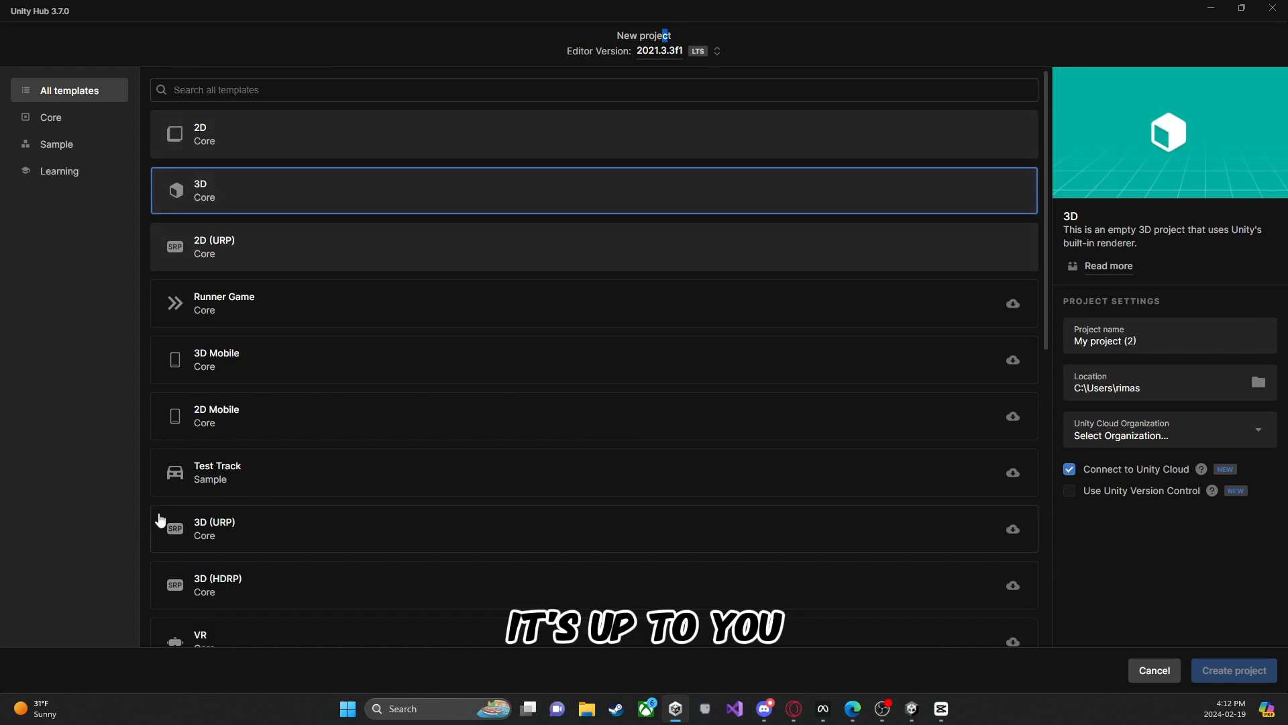
{"action": "scroll", "coordinate": [161, 319], "scroll_direction": "down", "scroll_amount": 3}
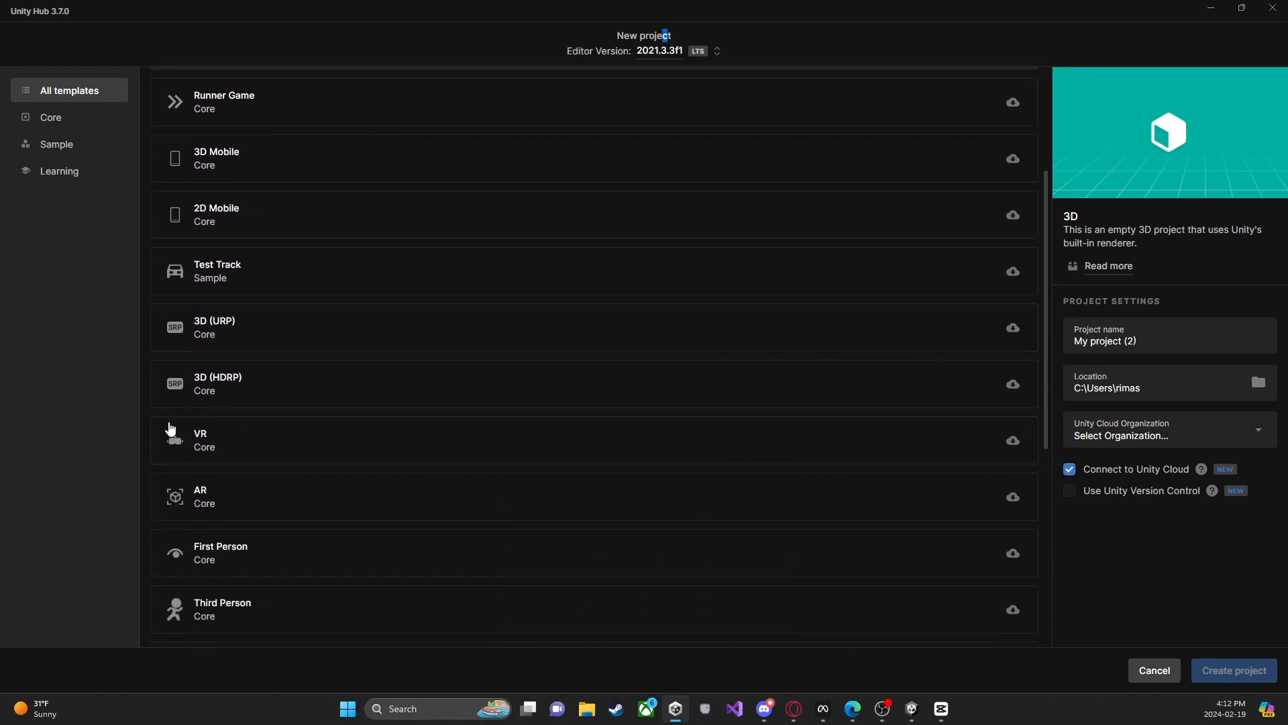
{"action": "scroll", "coordinate": [169, 428], "scroll_direction": "up", "scroll_amount": 3}
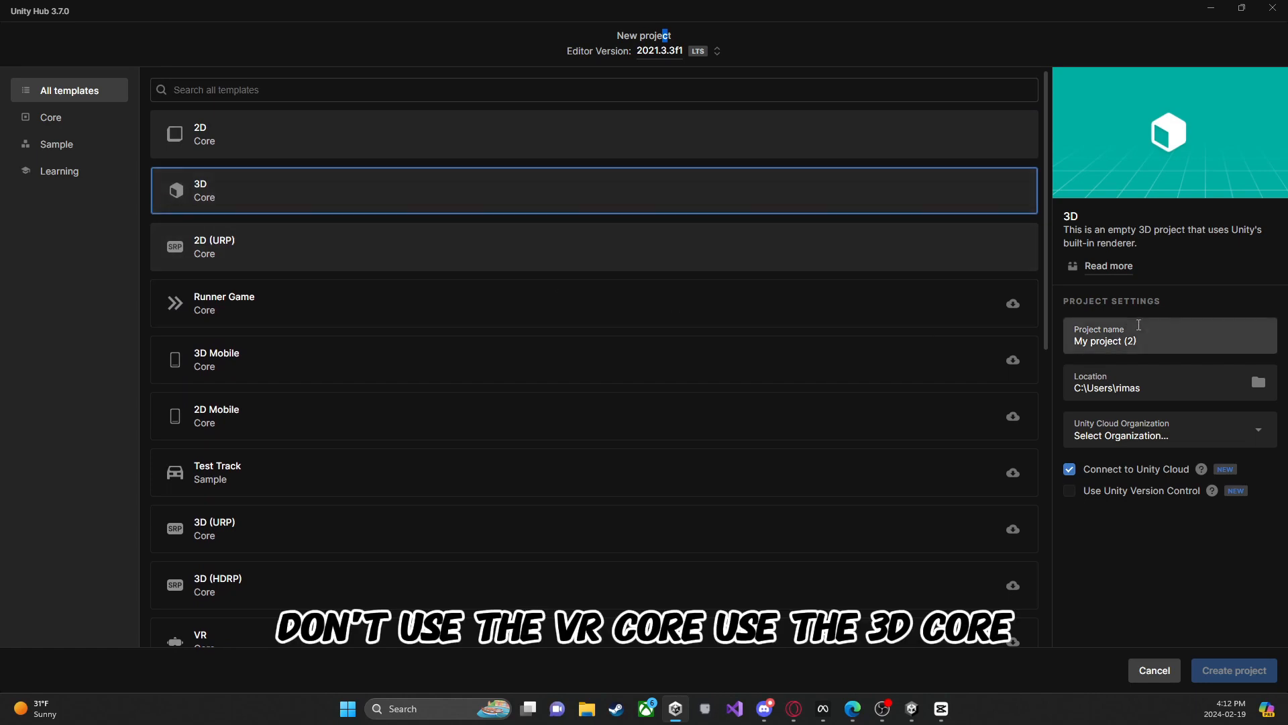
Step: Name the project Tutorial game and create it under the account's Unity Cloud organization
{"action": "left_click", "coordinate": [1138, 325]}
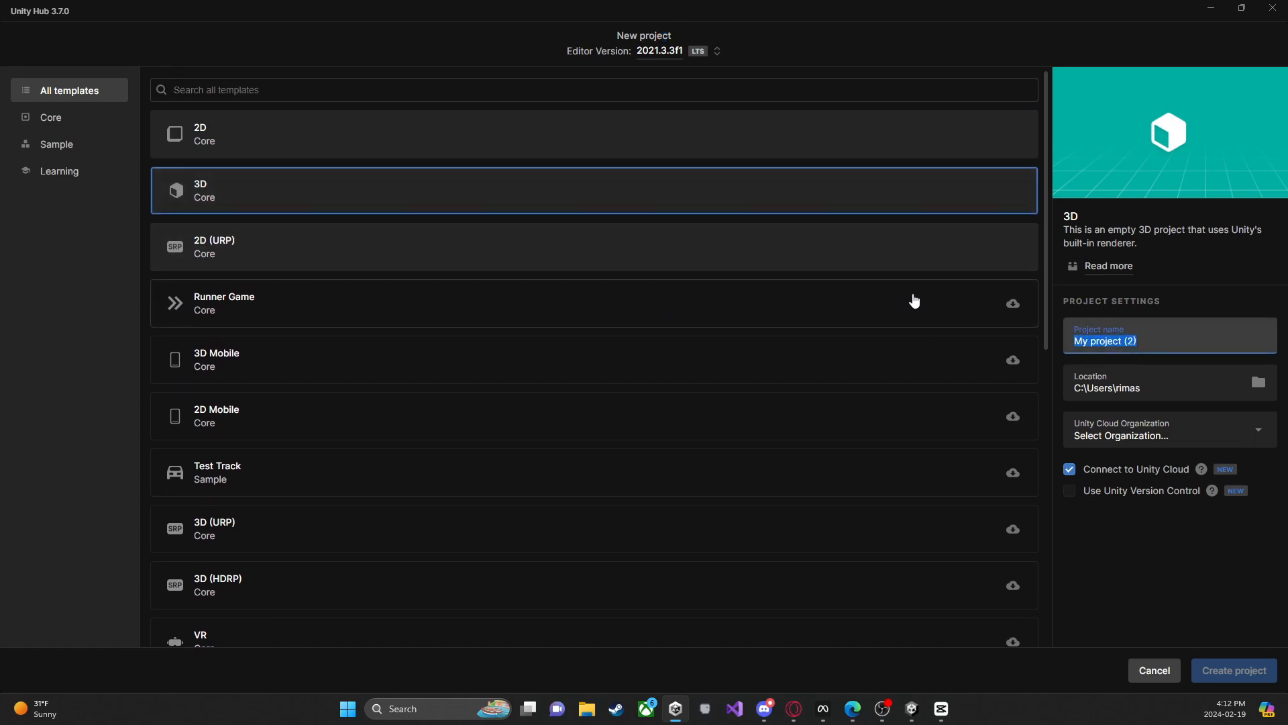
{"action": "type", "text": "Tu"}
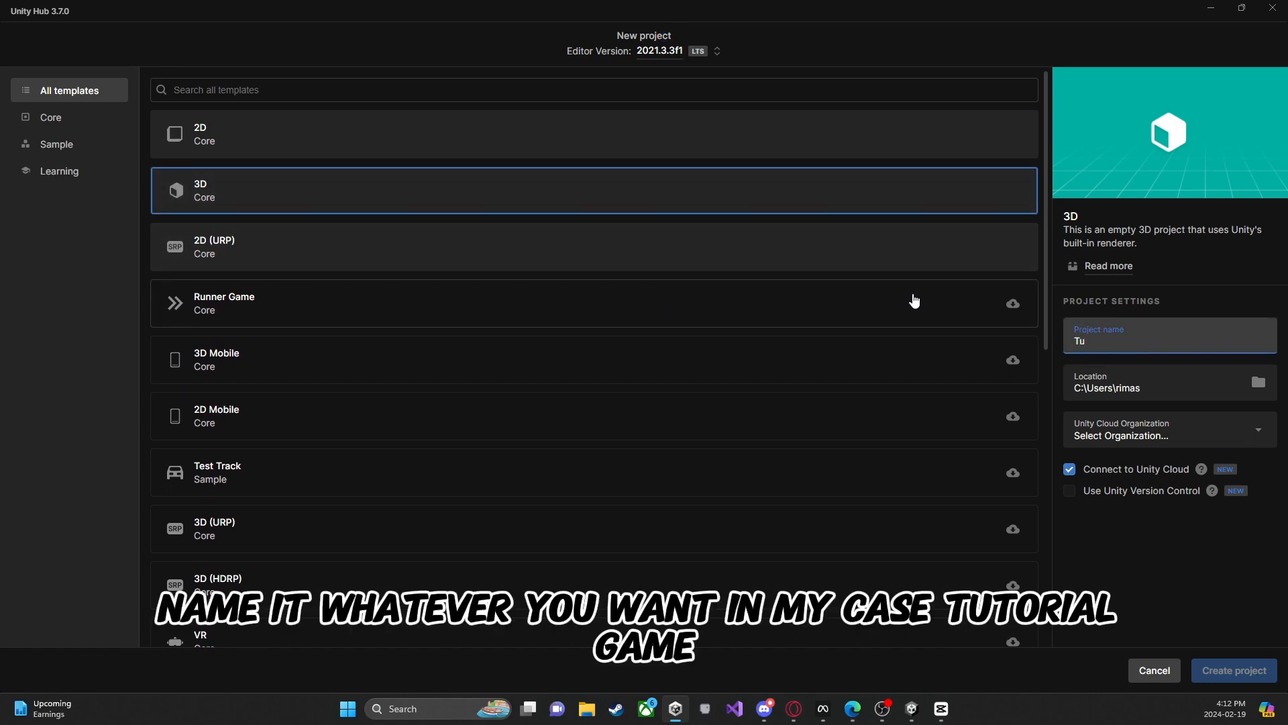
{"action": "type", "text": "torial game"}
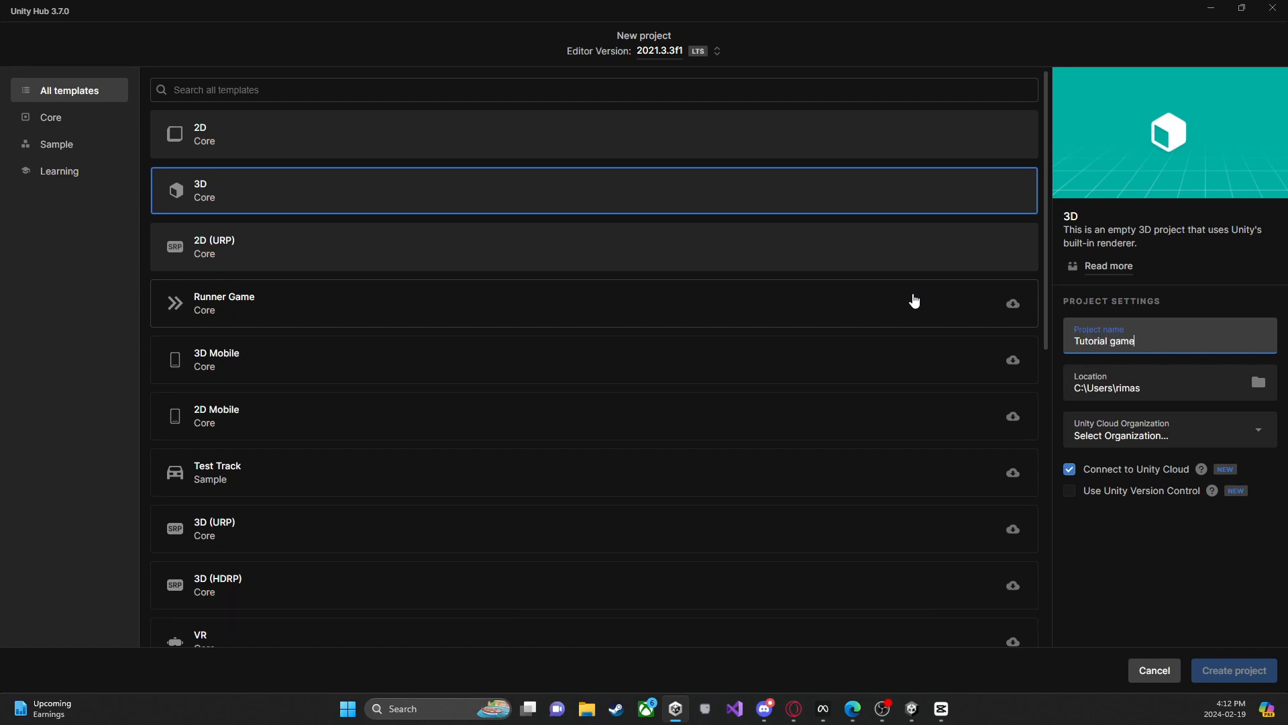
{"action": "left_click", "coordinate": [1163, 432]}
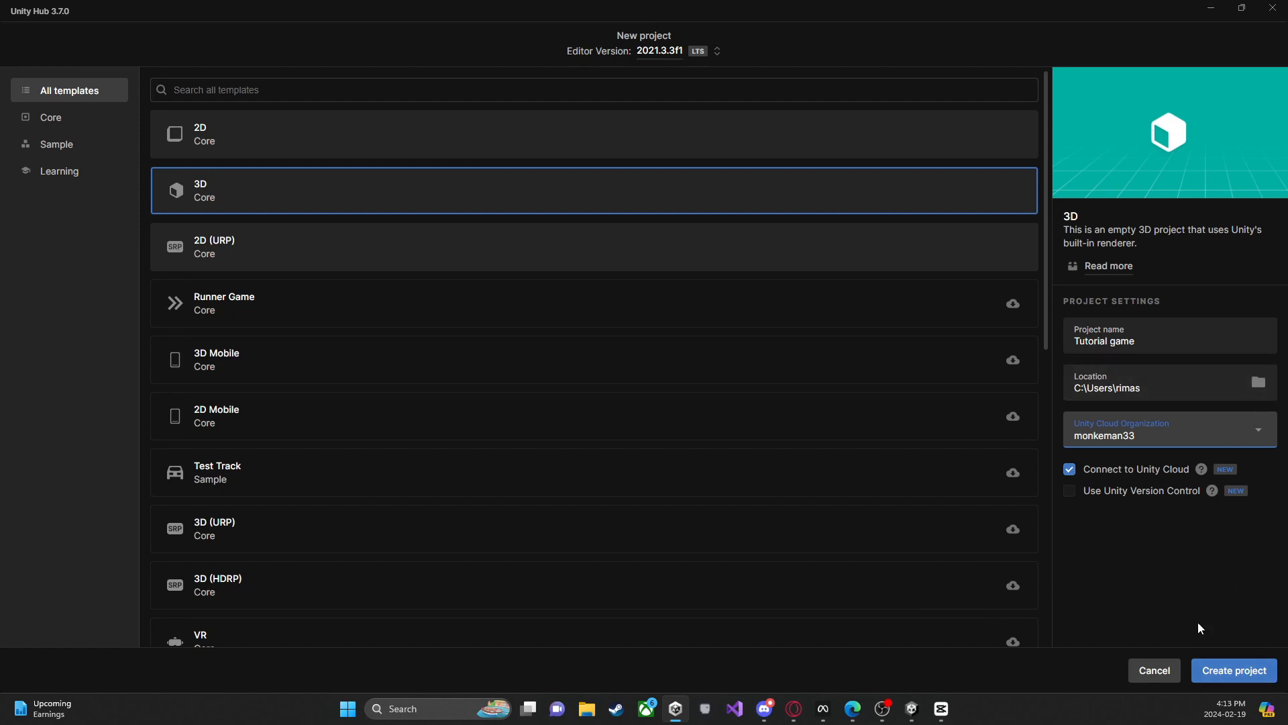
{"action": "left_click", "coordinate": [1218, 669]}
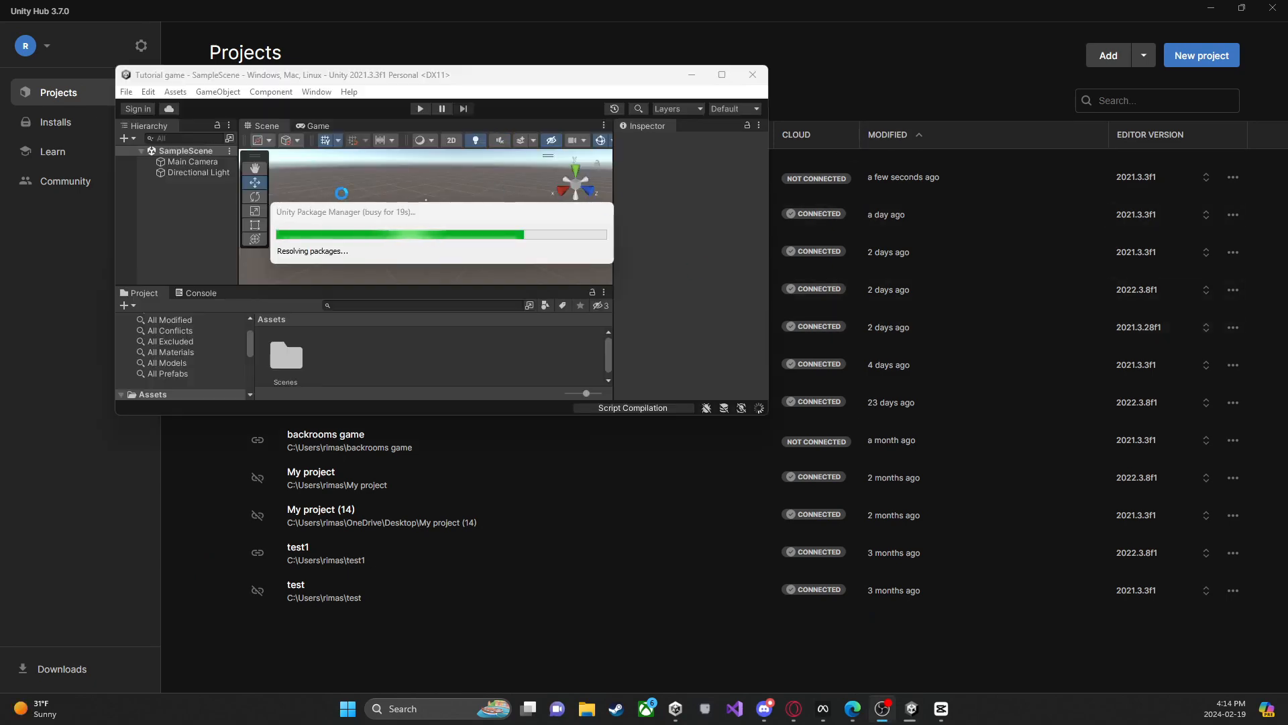
Step: Examine the modules and required disk space for installing Unity editor 2022.3.20f1, without starting the installation
{"action": "left_click", "coordinate": [926, 32]}
{"action": "left_click", "coordinate": [53, 124]}
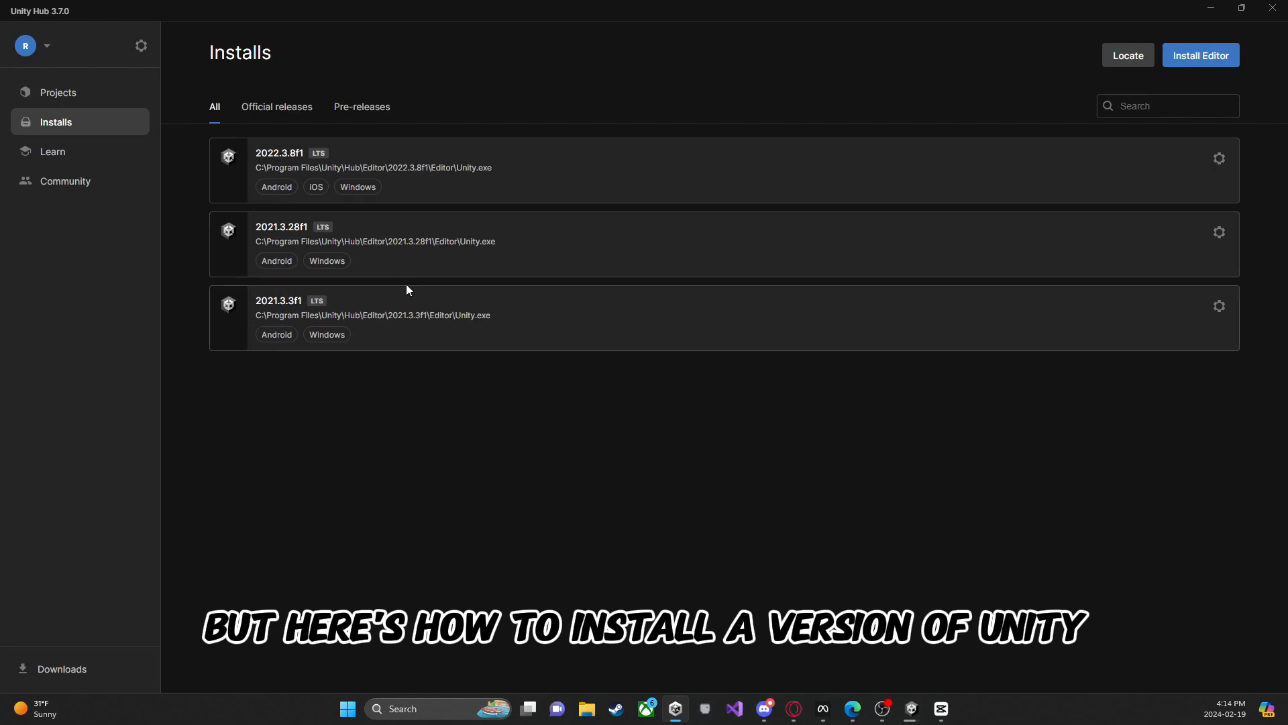
{"action": "left_click", "coordinate": [1198, 55]}
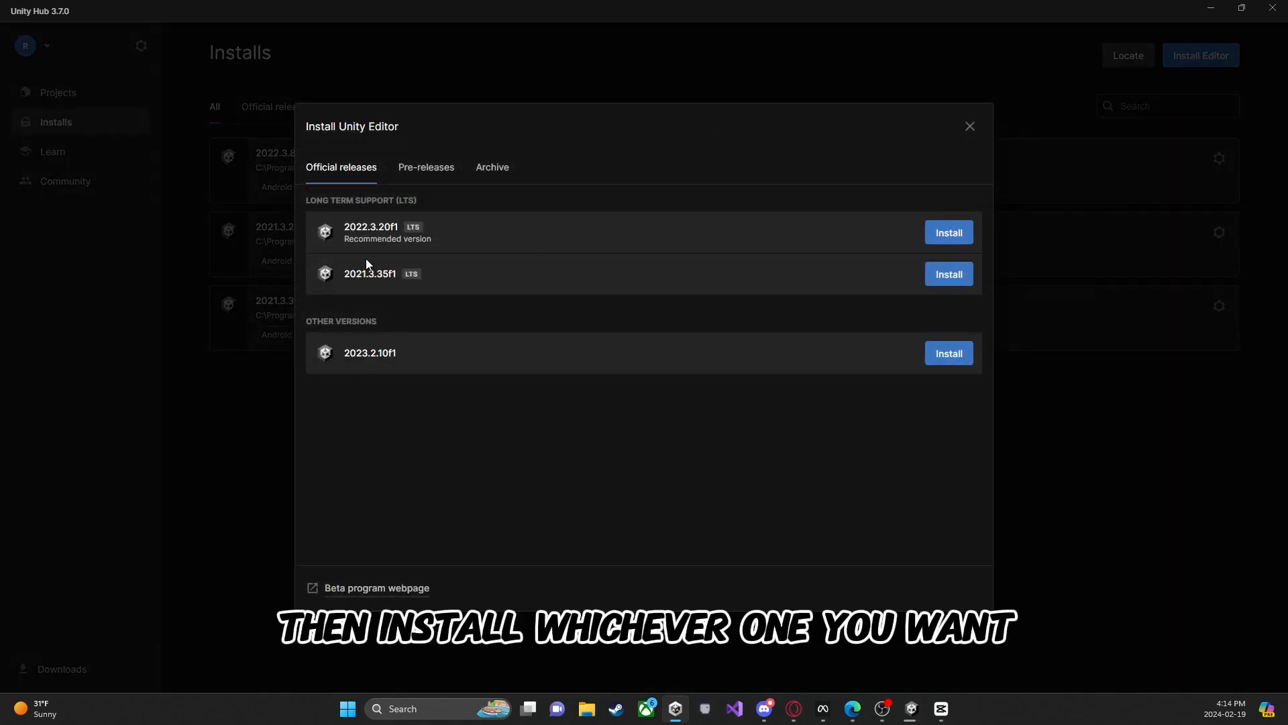
{"action": "left_click", "coordinate": [950, 235]}
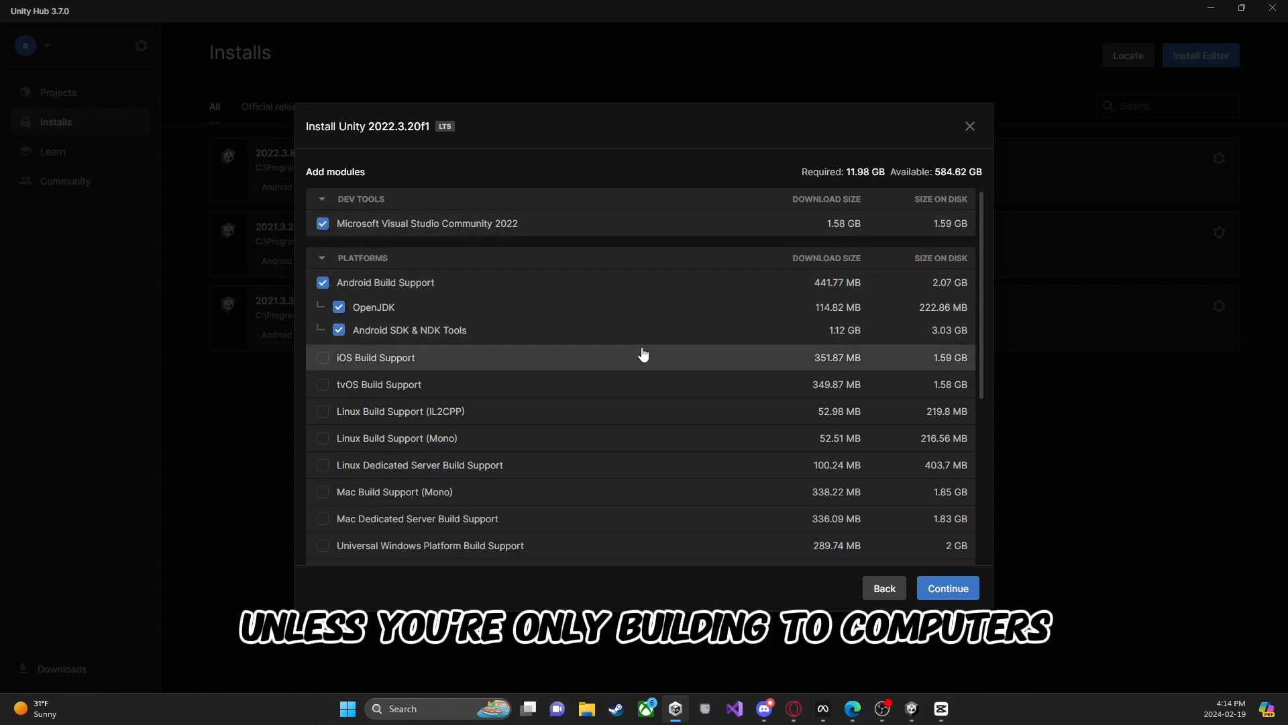
{"action": "left_click_drag", "start_coordinate": [845, 173], "coordinate": [881, 174]}
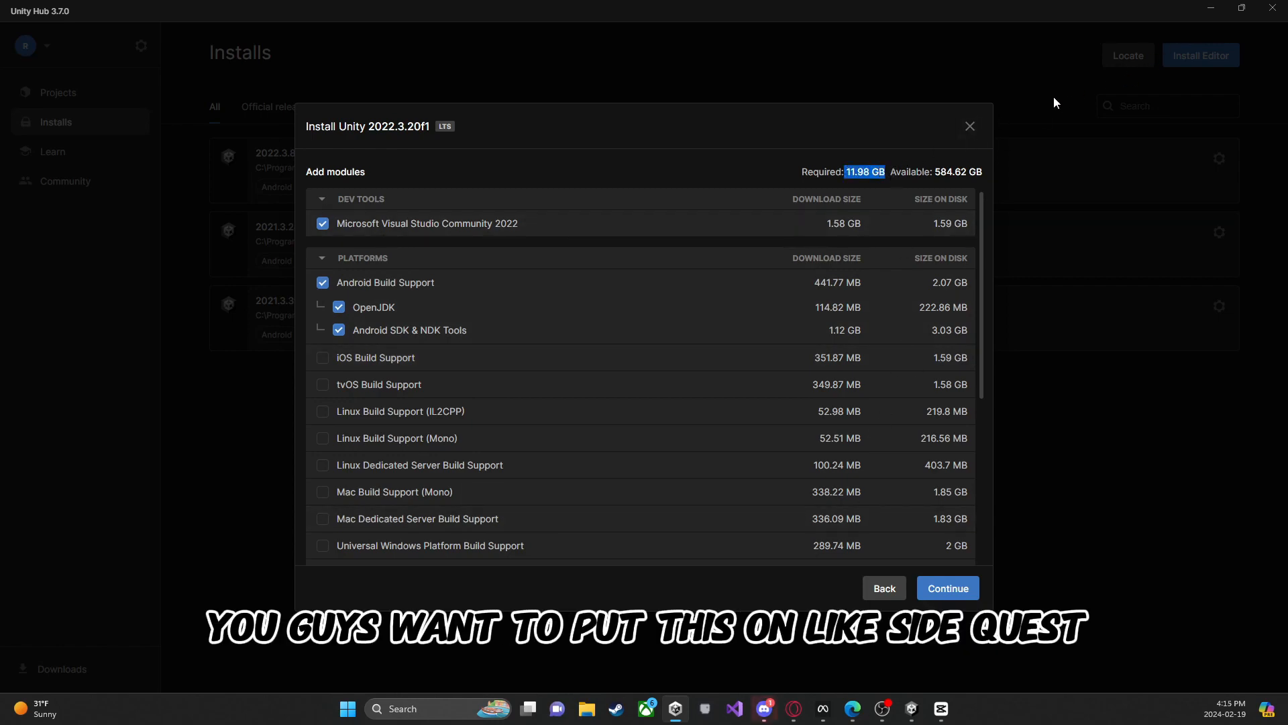
{"action": "left_click", "coordinate": [970, 127]}
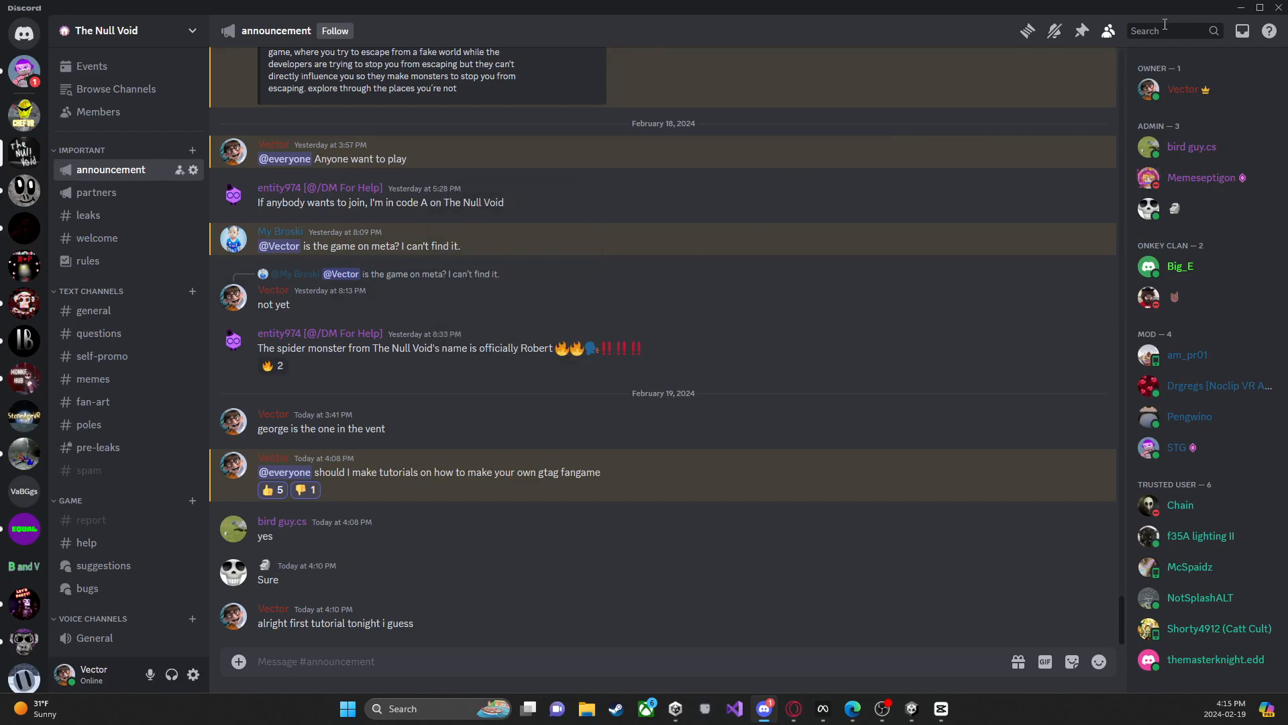
{"action": "left_click", "coordinate": [1239, 9]}
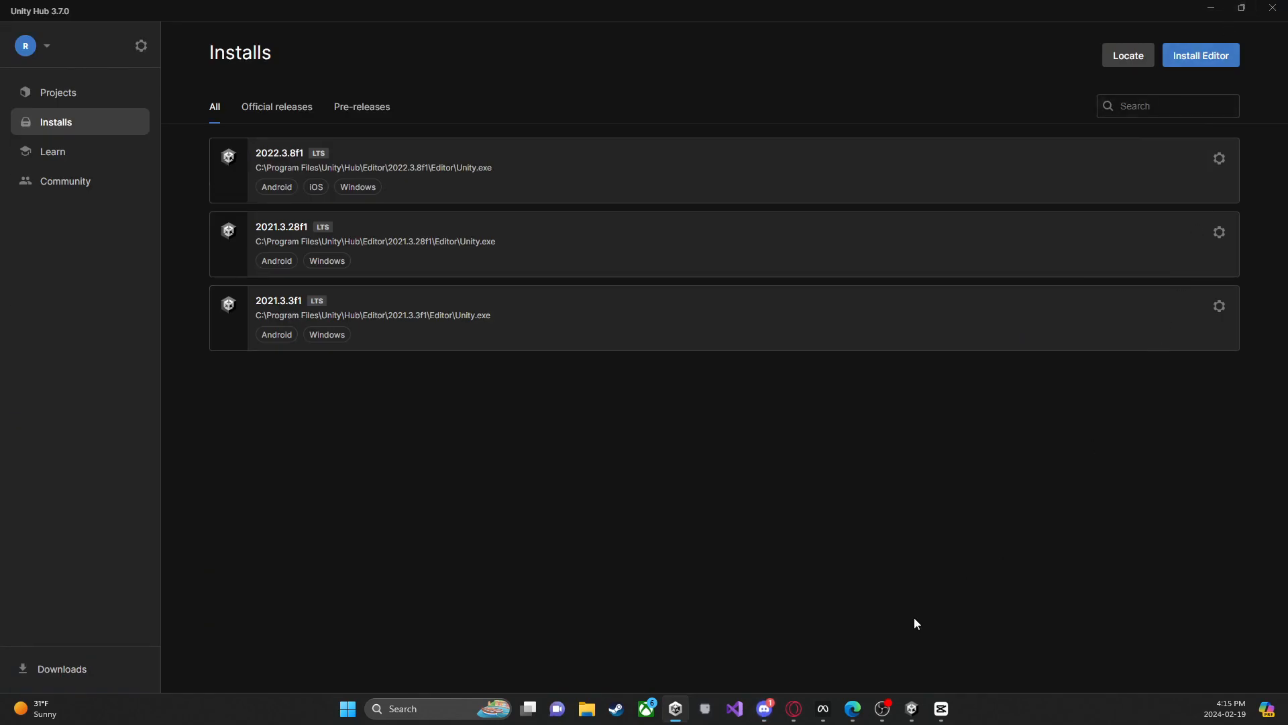
{"action": "left_click", "coordinate": [770, 715]}
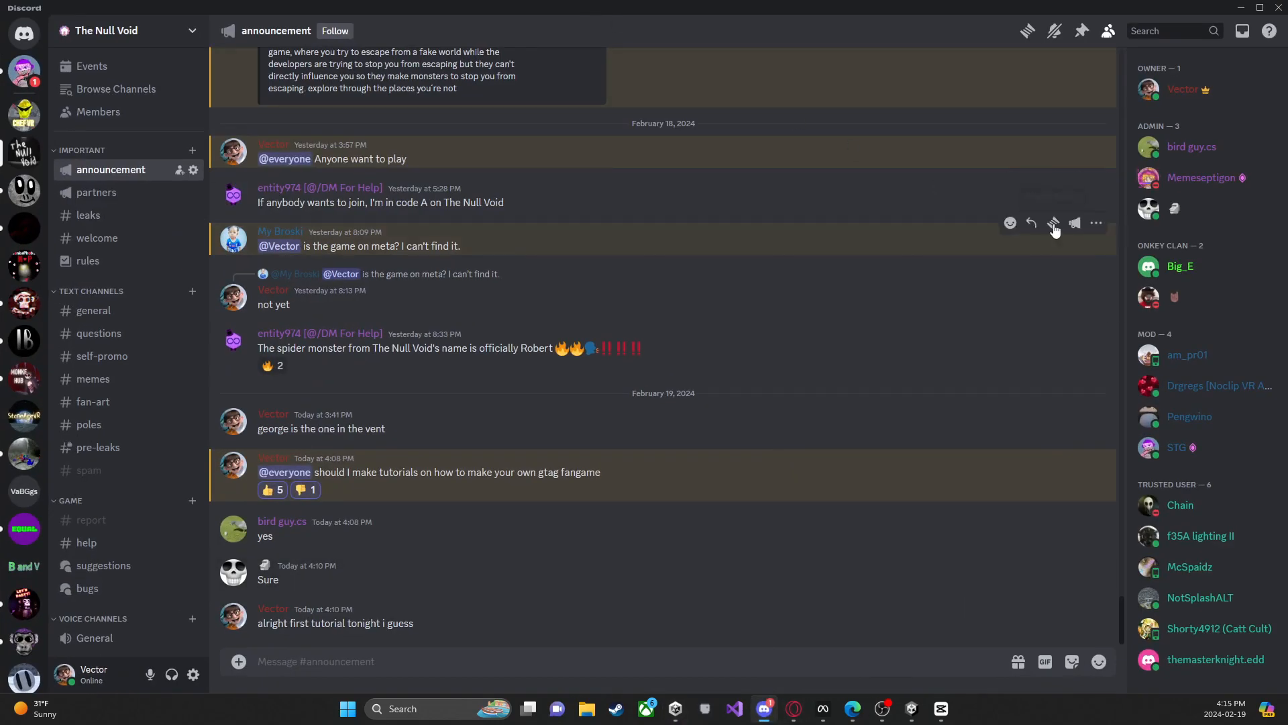
{"action": "left_click", "coordinate": [1241, 7]}
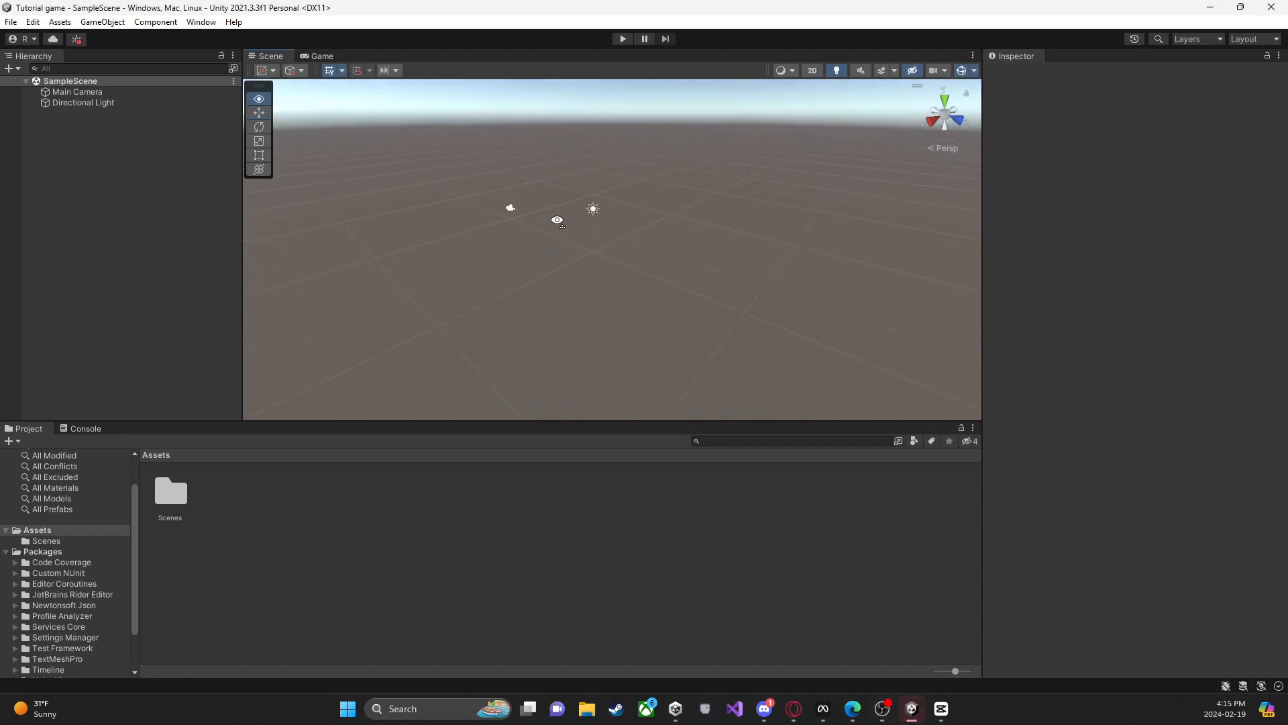
Step: Enlarge the Scene view in the Unity editor and delete the Main Camera from SampleScene
{"action": "left_click_drag", "start_coordinate": [643, 421], "coordinate": [641, 478]}
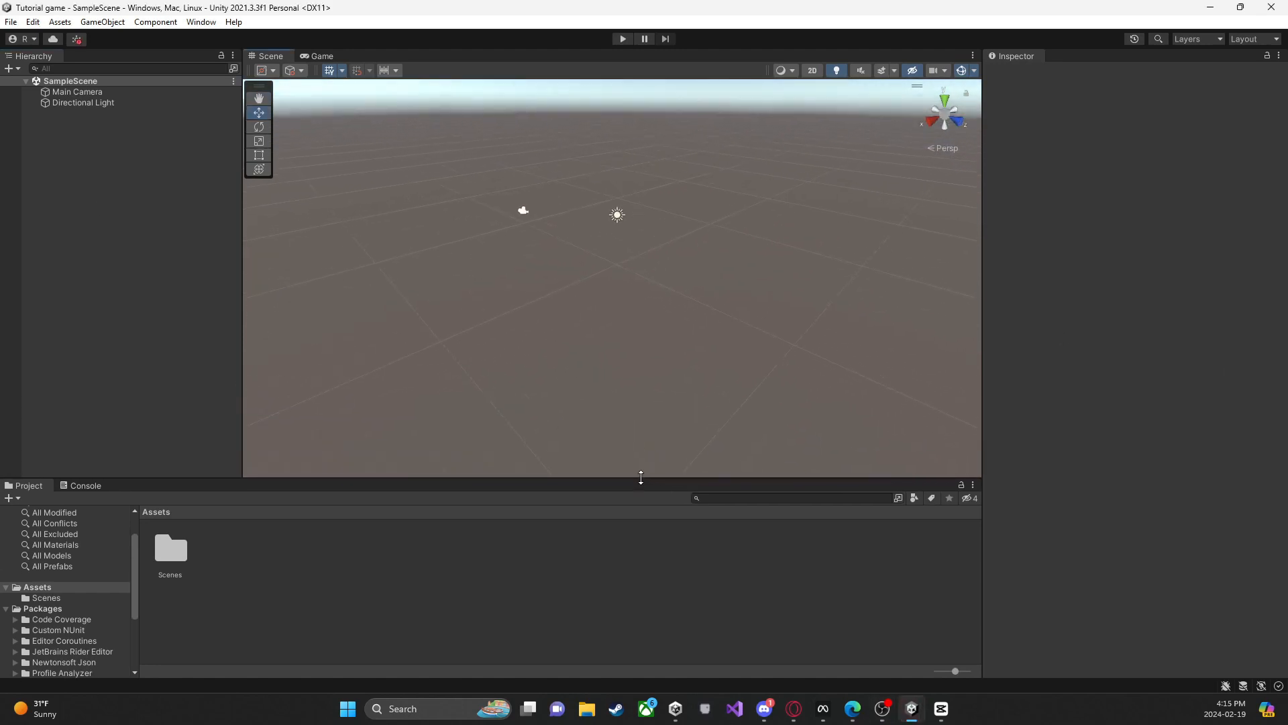
{"action": "right_click_drag", "start_coordinate": [613, 369], "coordinate": [565, 290]}
{"action": "left_click", "coordinate": [581, 293]}
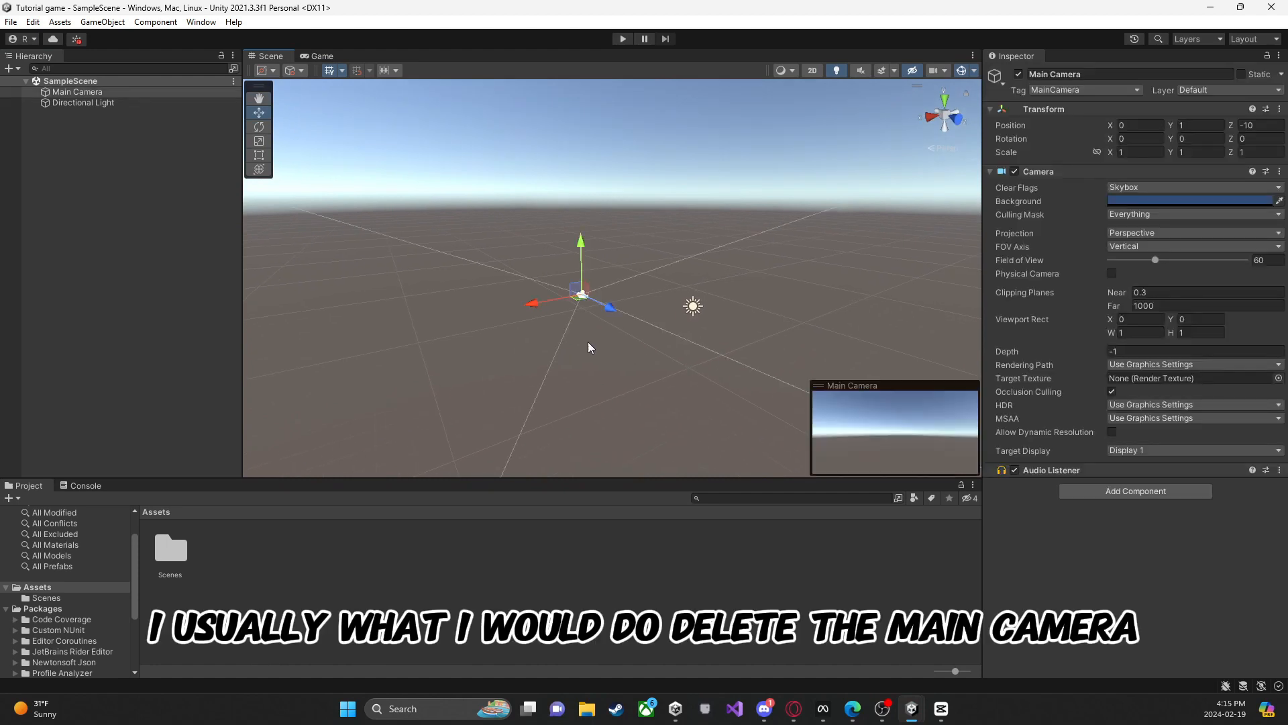
{"action": "key", "text": "Delete"}
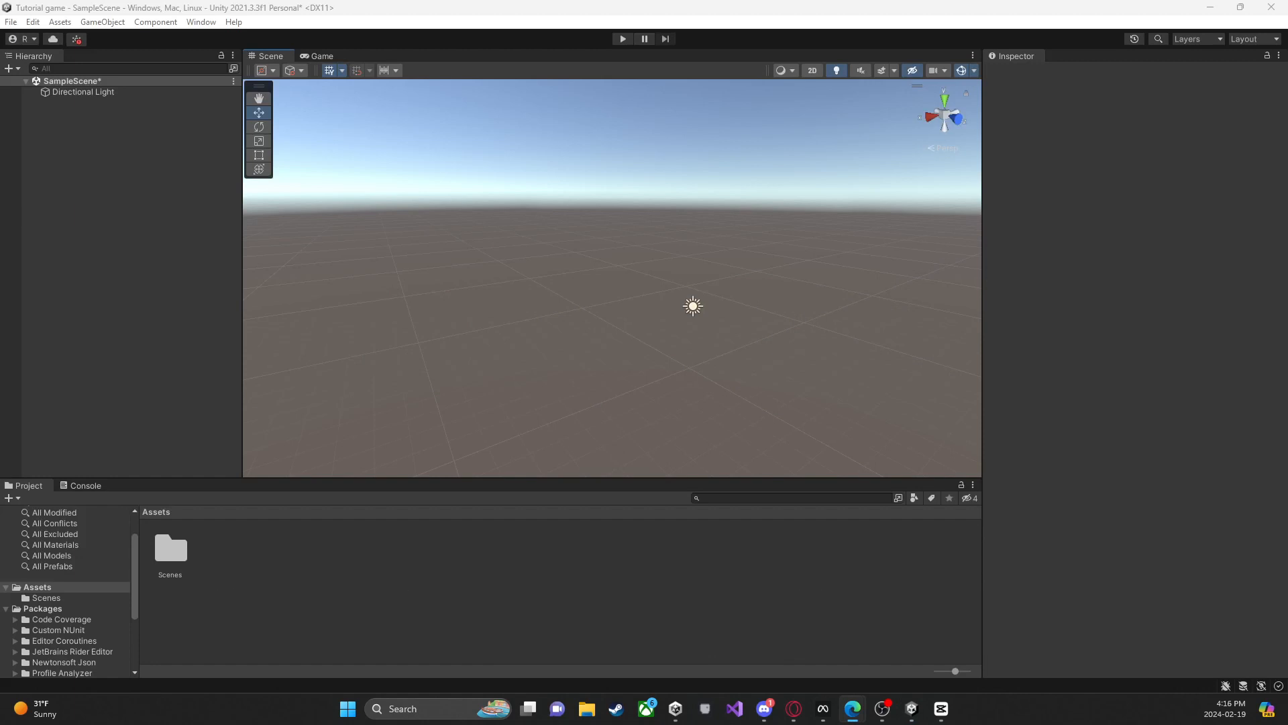
{"action": "right_click", "coordinate": [330, 592]}
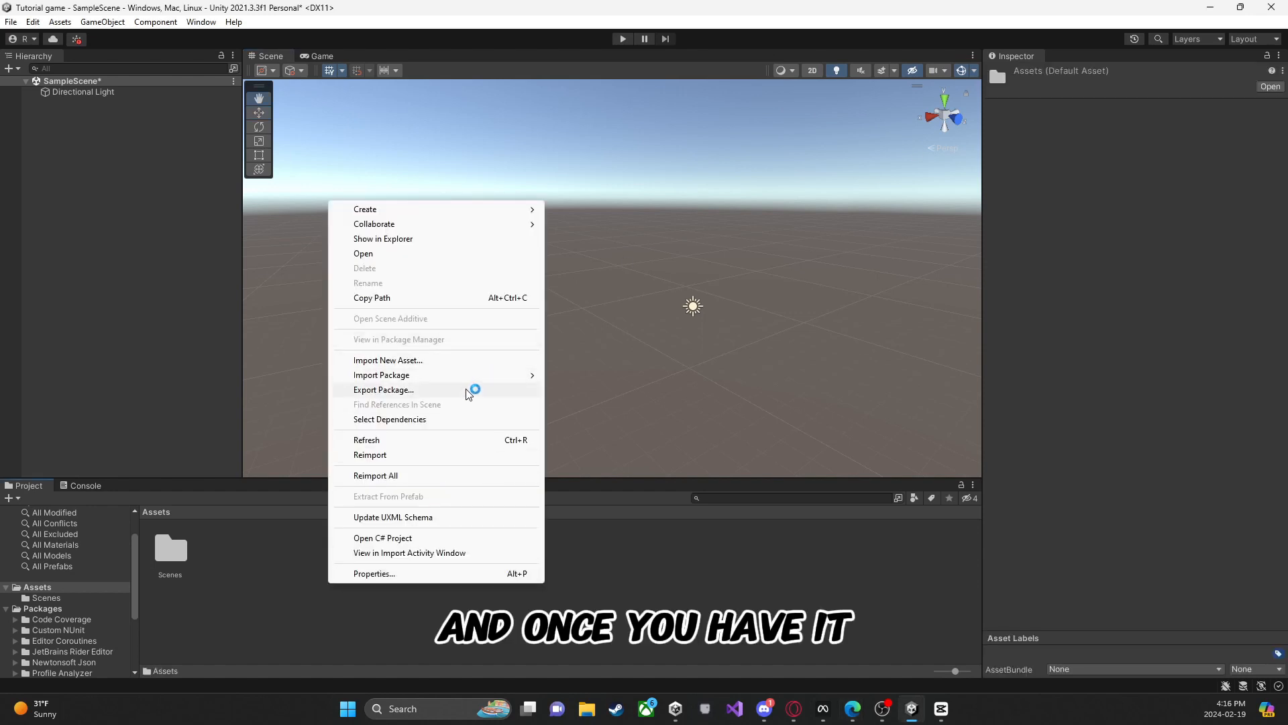
{"action": "mouse_move", "coordinate": [520, 374]}
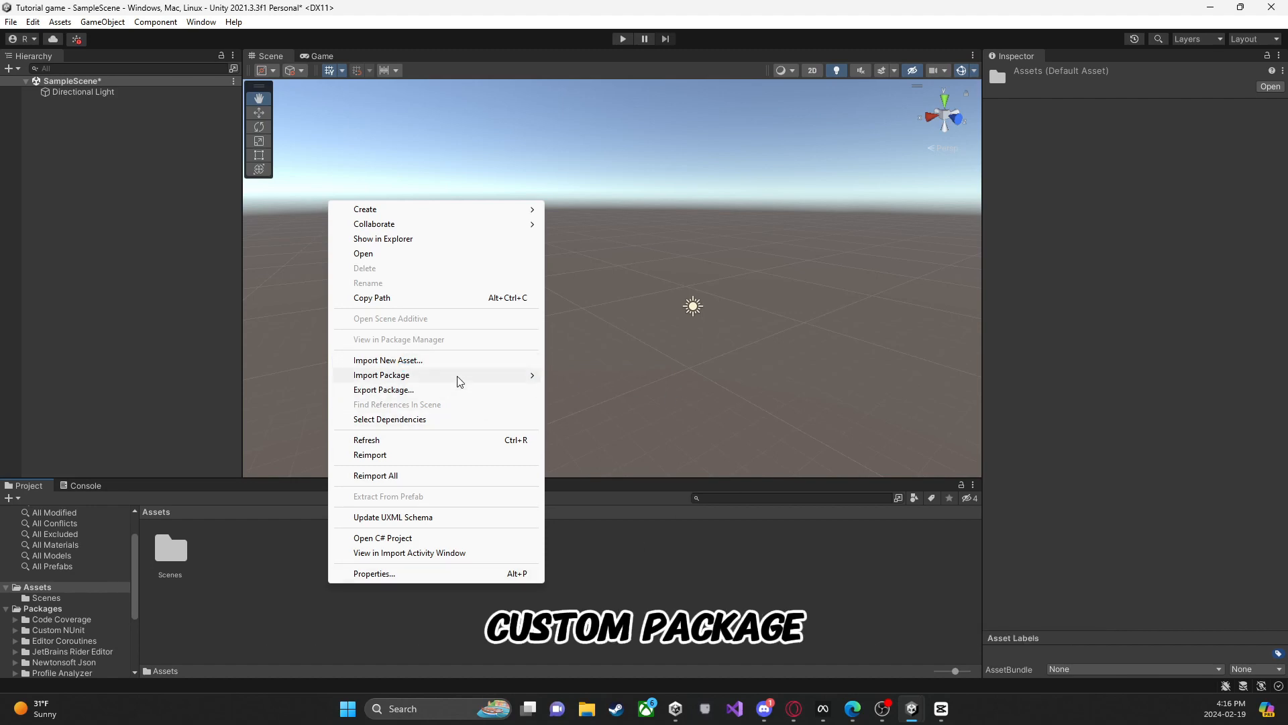
{"action": "mouse_move", "coordinate": [457, 377]}
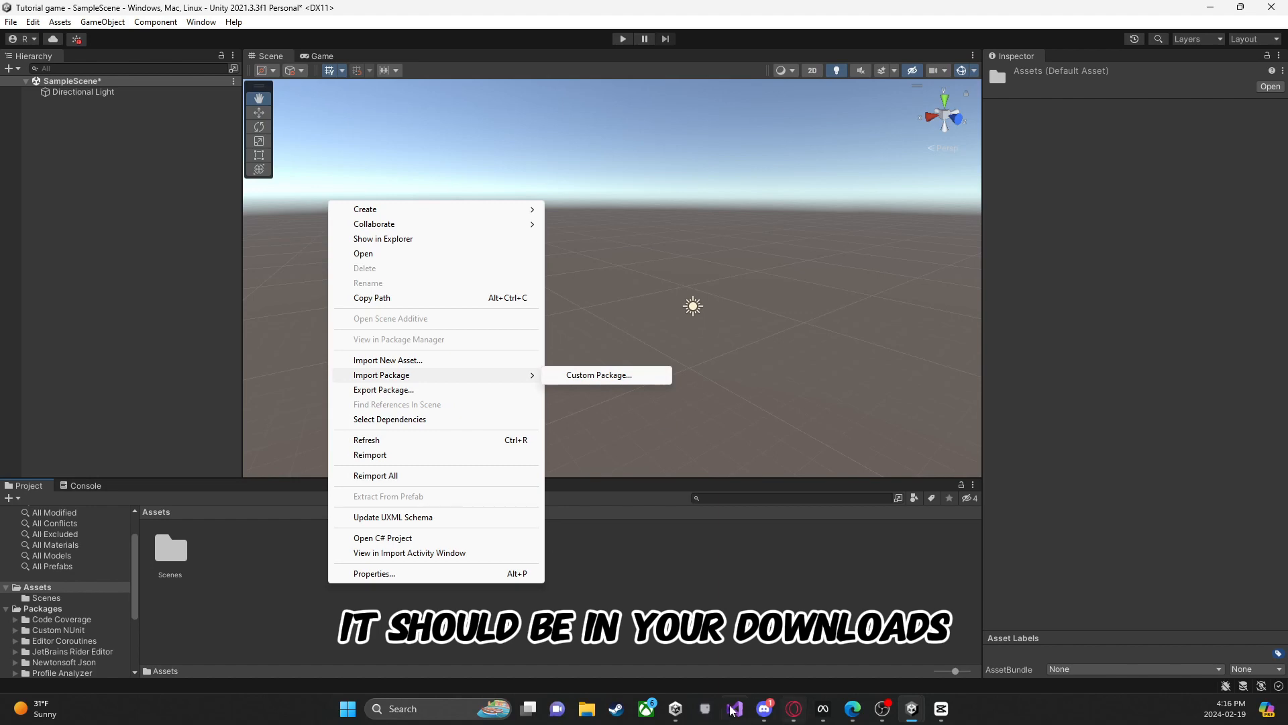
{"action": "left_click", "coordinate": [587, 708]}
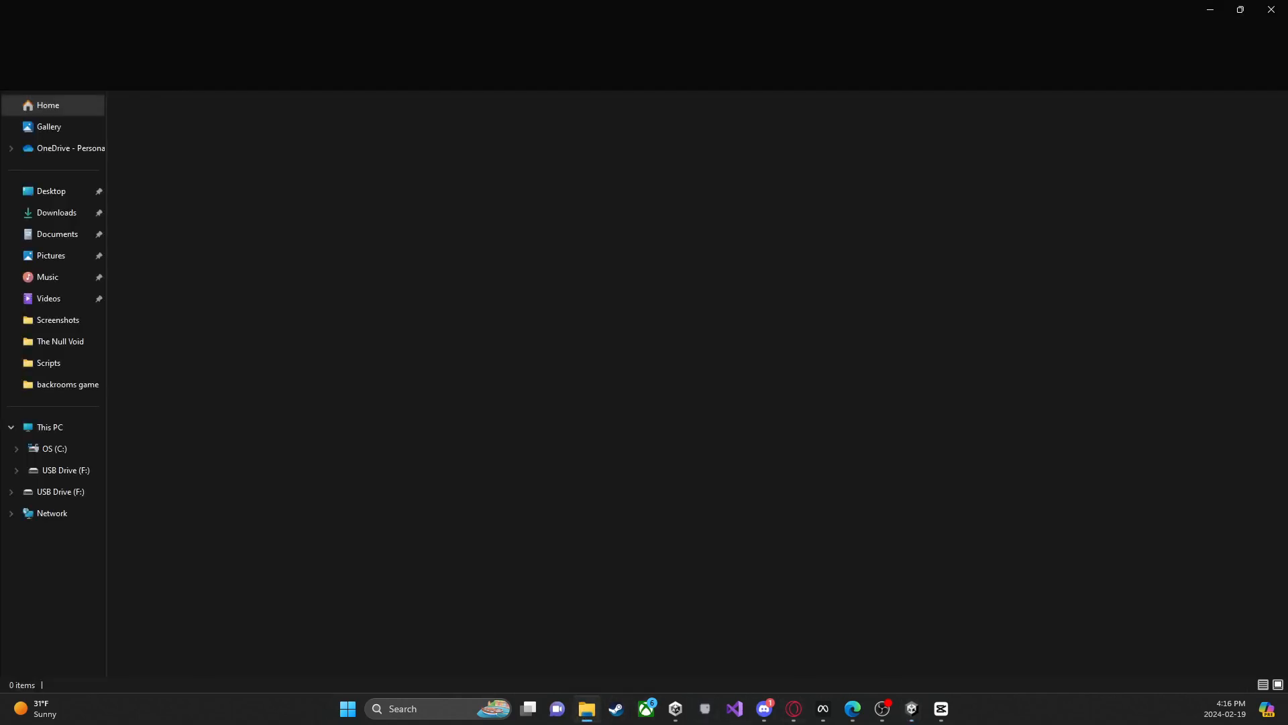
{"action": "left_click_drag", "start_coordinate": [1088, 6], "coordinate": [1287, 8]}
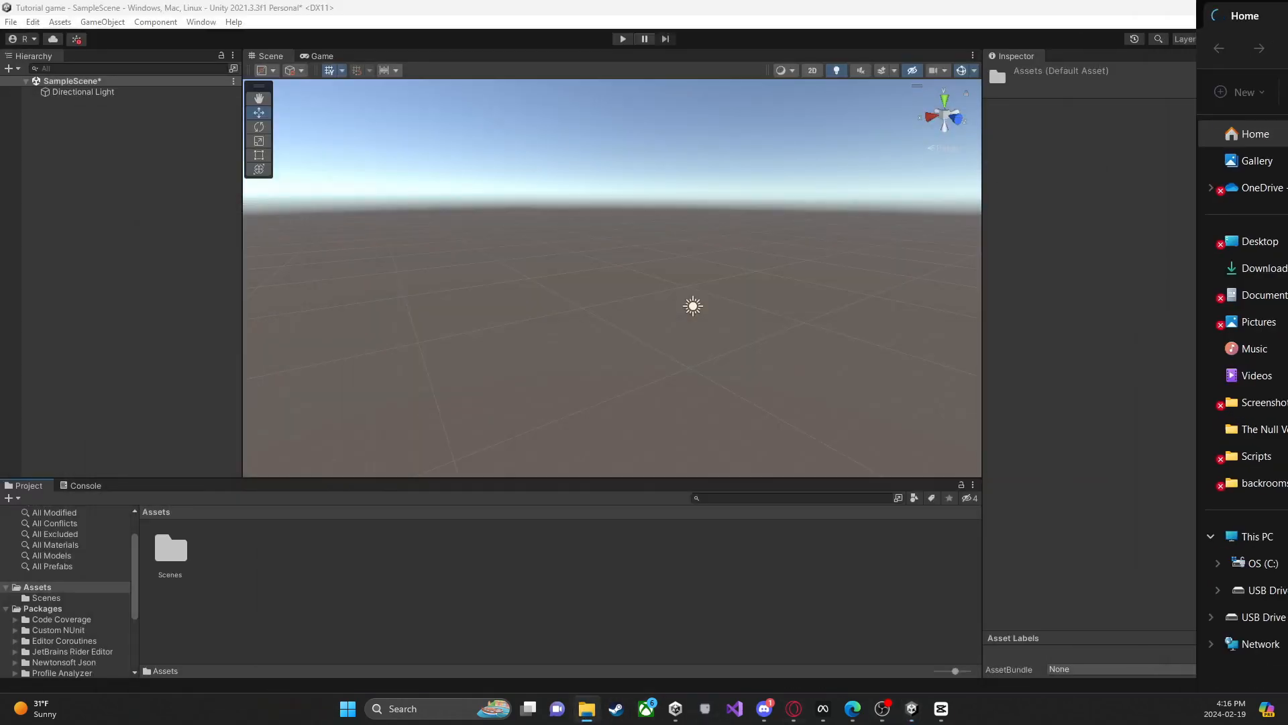
{"action": "left_click_drag", "start_coordinate": [1287, 208], "coordinate": [1287, 8]}
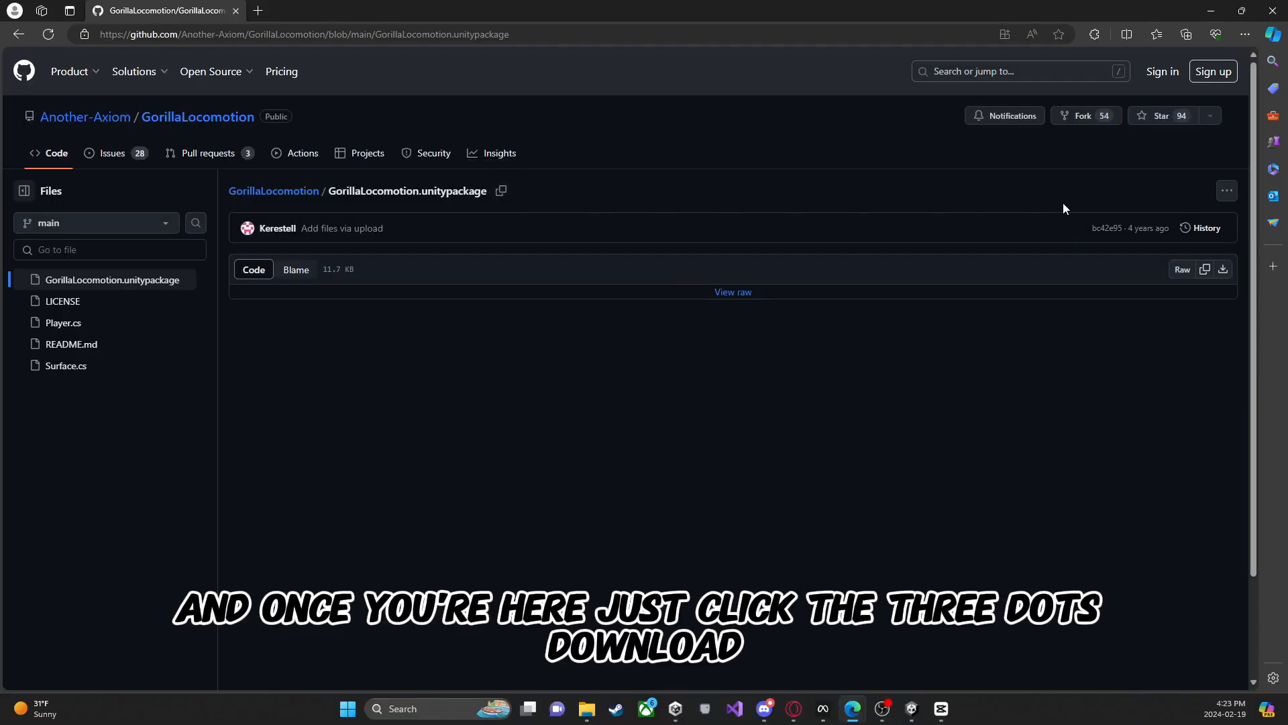
Step: Download GorillaLocomotion.unitypackage from its GitHub repository page
{"action": "left_click", "coordinate": [1223, 191]}
{"action": "left_click", "coordinate": [1129, 244]}
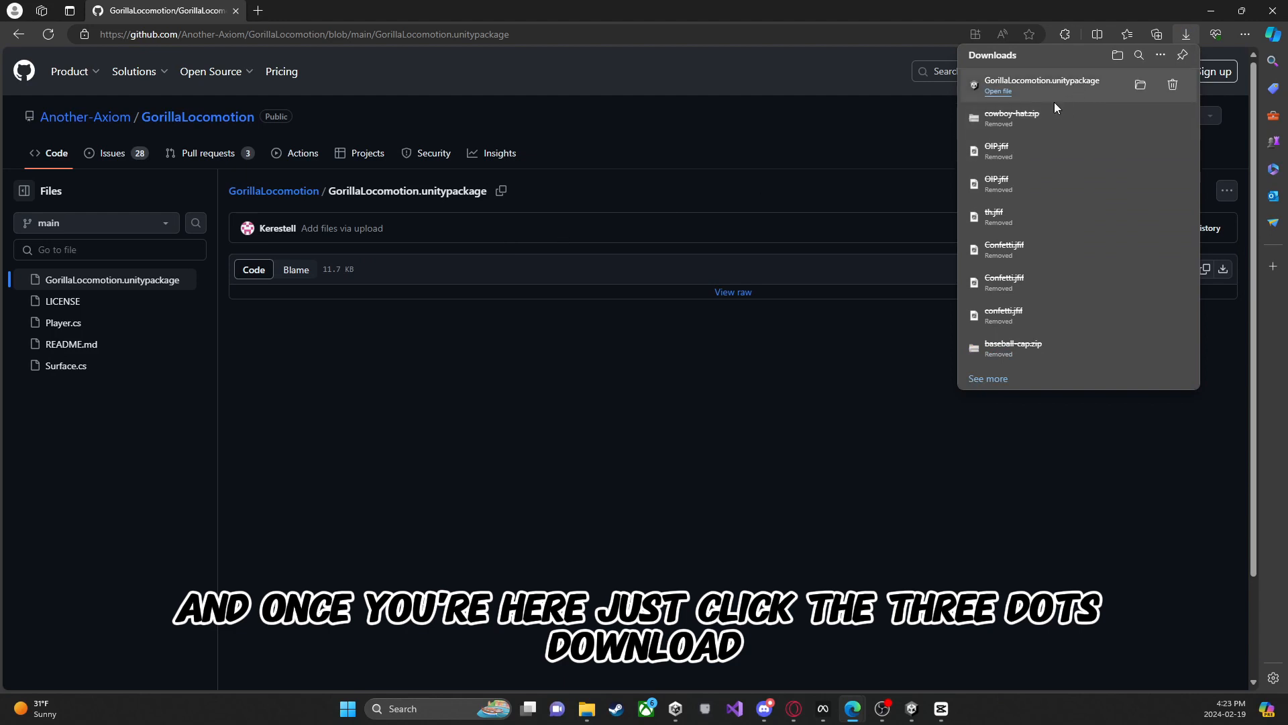
Step: Import all items of the downloaded GorillaLocomotion package into the Unity project's Assets and reload the changed SampleScene
{"action": "left_click_drag", "start_coordinate": [1050, 91], "coordinate": [941, 665]}
{"action": "left_click_drag", "start_coordinate": [993, 619], "coordinate": [986, 624]}
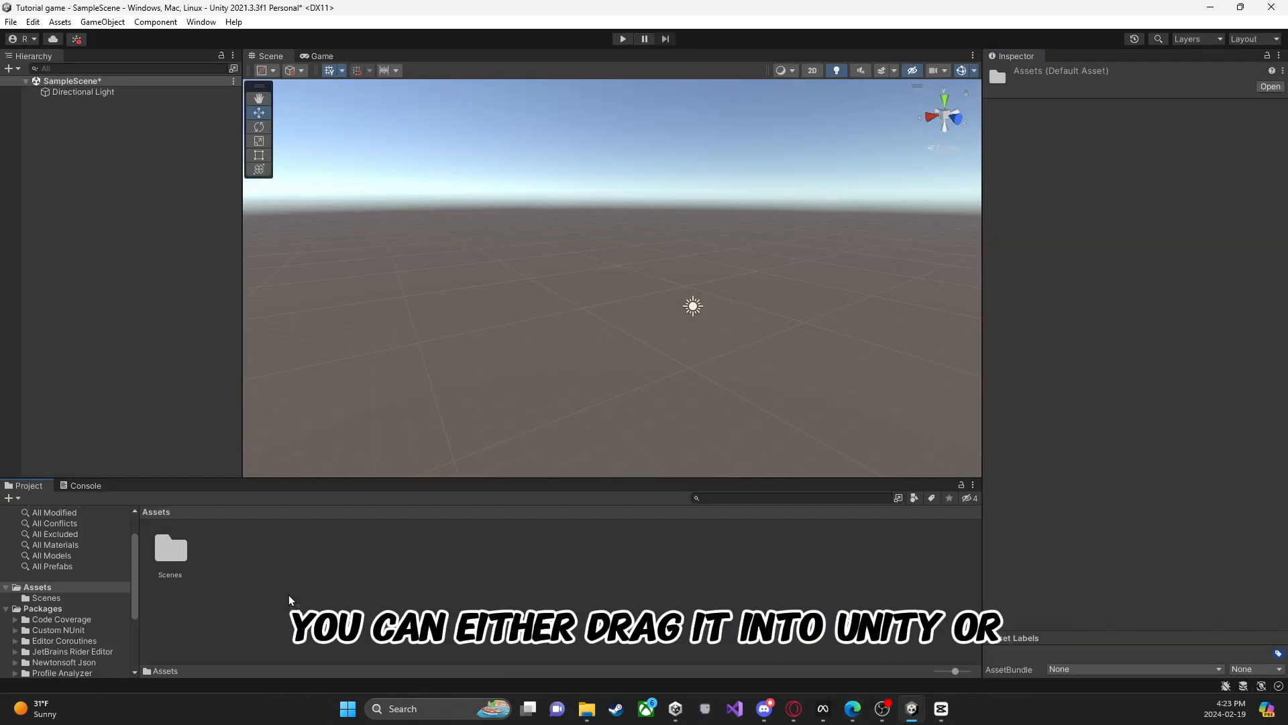
{"action": "left_click_drag", "start_coordinate": [289, 600], "coordinate": [290, 595]}
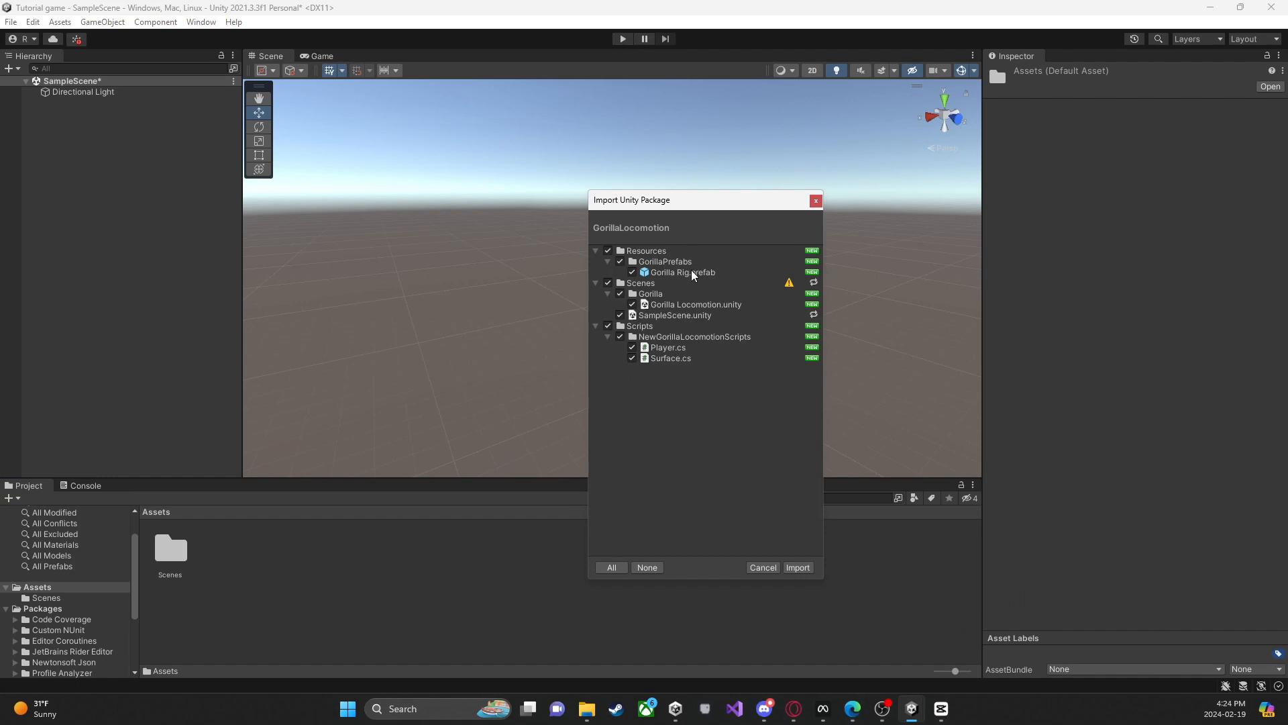
{"action": "left_click", "coordinate": [800, 568]}
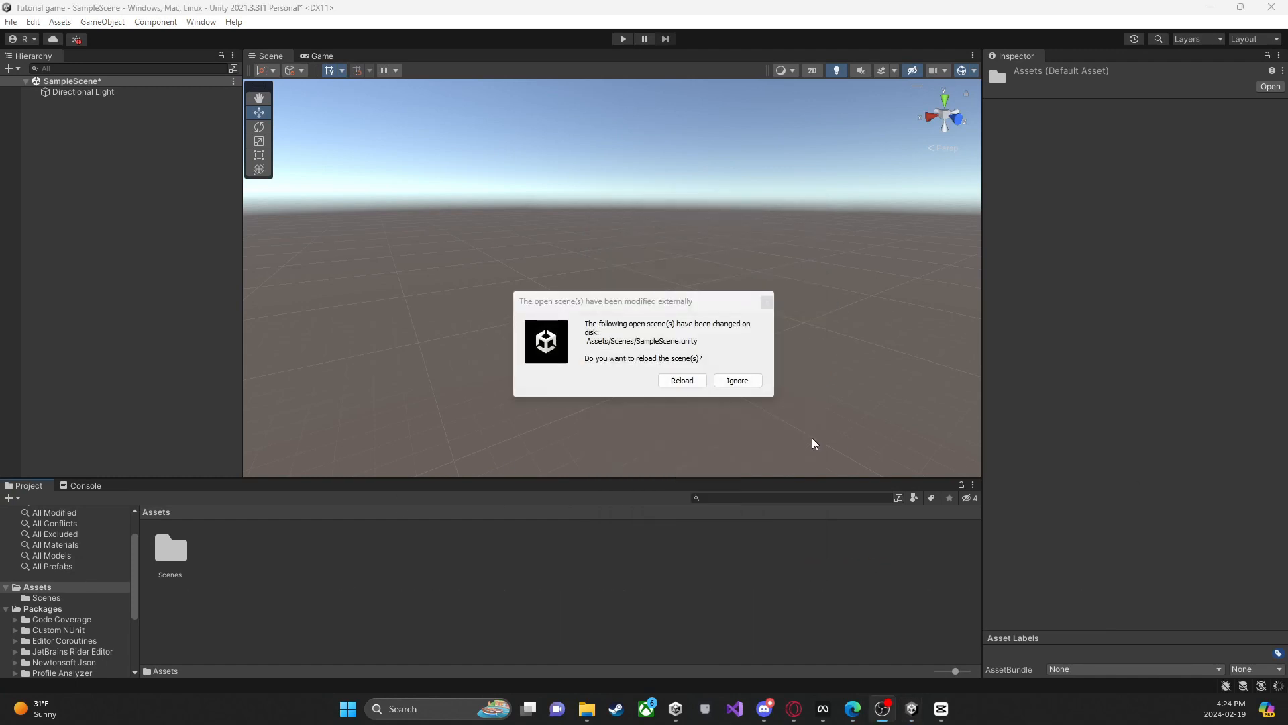
{"action": "left_click", "coordinate": [693, 382]}
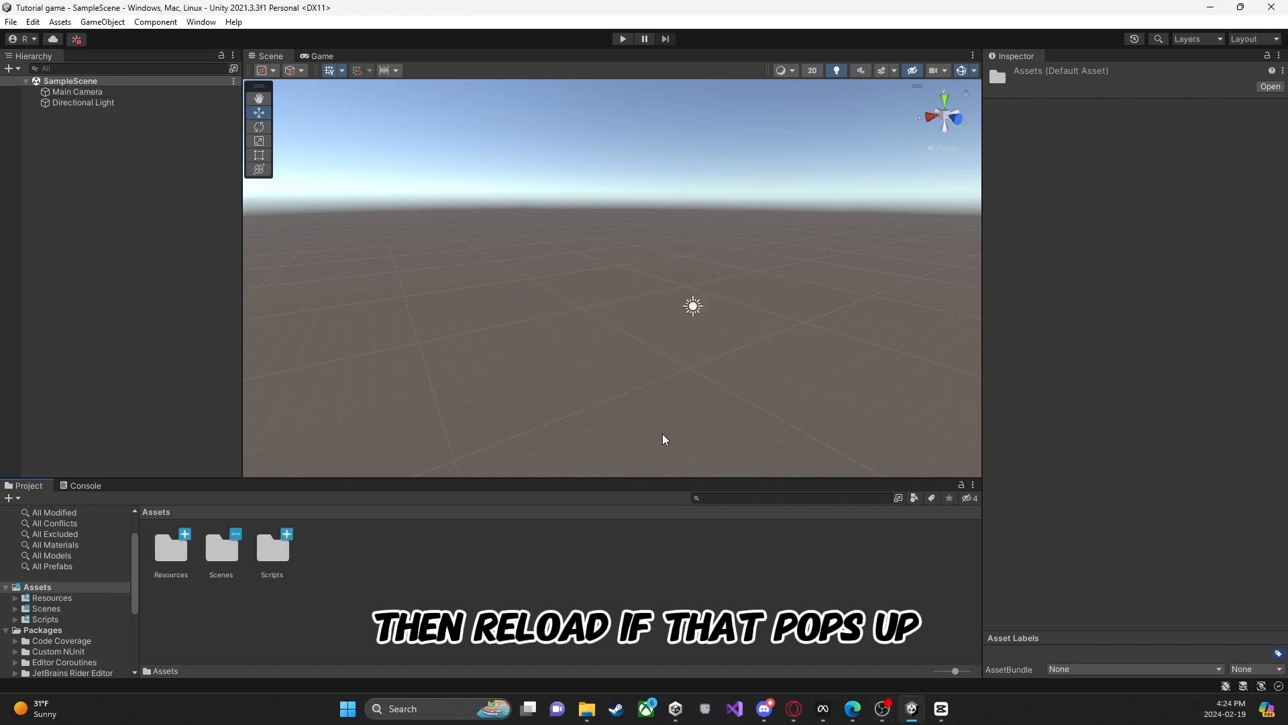
Step: Delete the Main Camera that came back with the reloaded scene
{"action": "left_click", "coordinate": [79, 103]}
{"action": "left_click", "coordinate": [77, 92]}
{"action": "key", "text": "Delete"}
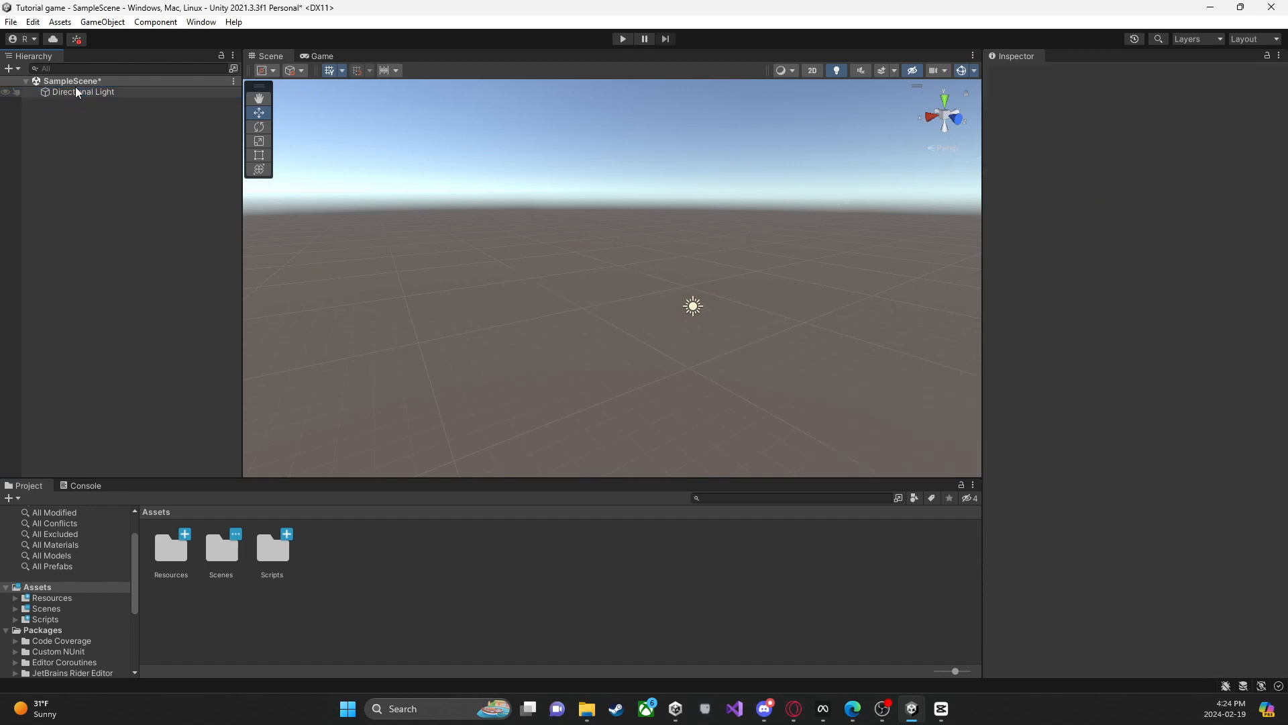
Step: Install XR Plugin Management from the project settings and enable its OpenXR provider for desktop, saving SampleScene for the restart
{"action": "left_click", "coordinate": [33, 22]}
{"action": "left_click", "coordinate": [83, 461]}
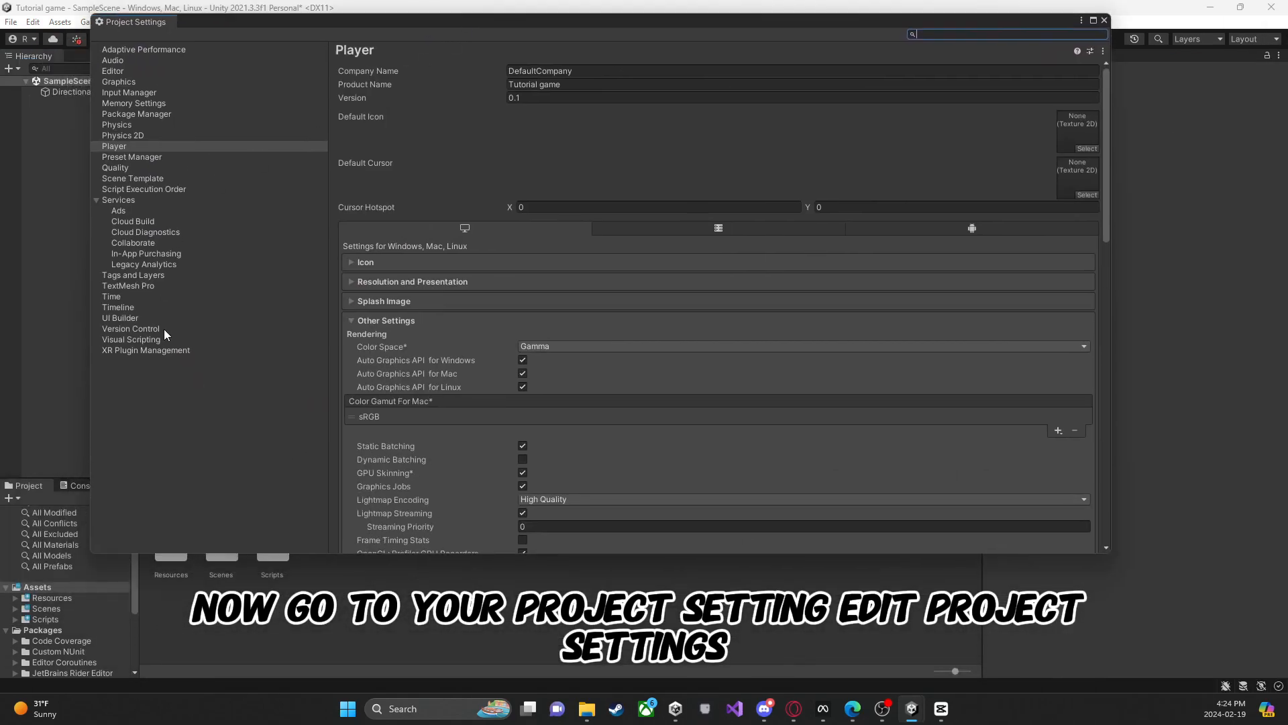
{"action": "left_click", "coordinate": [162, 350]}
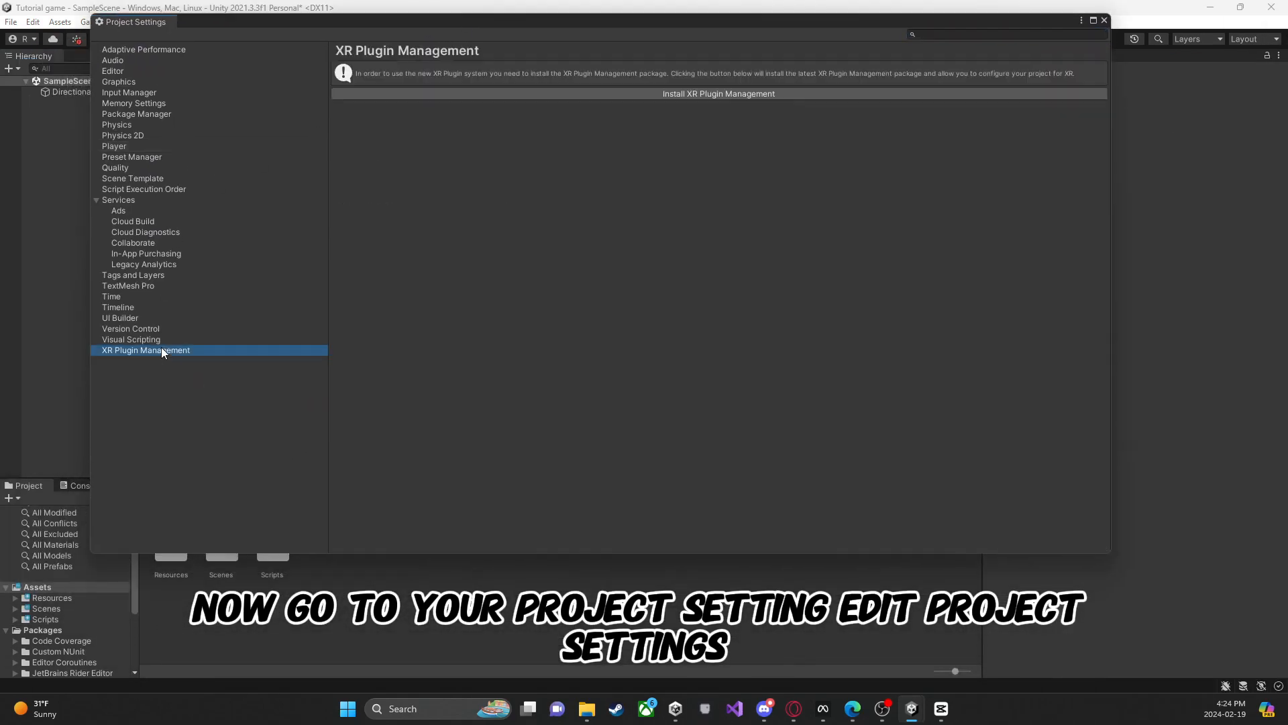
{"action": "left_click", "coordinate": [683, 94]}
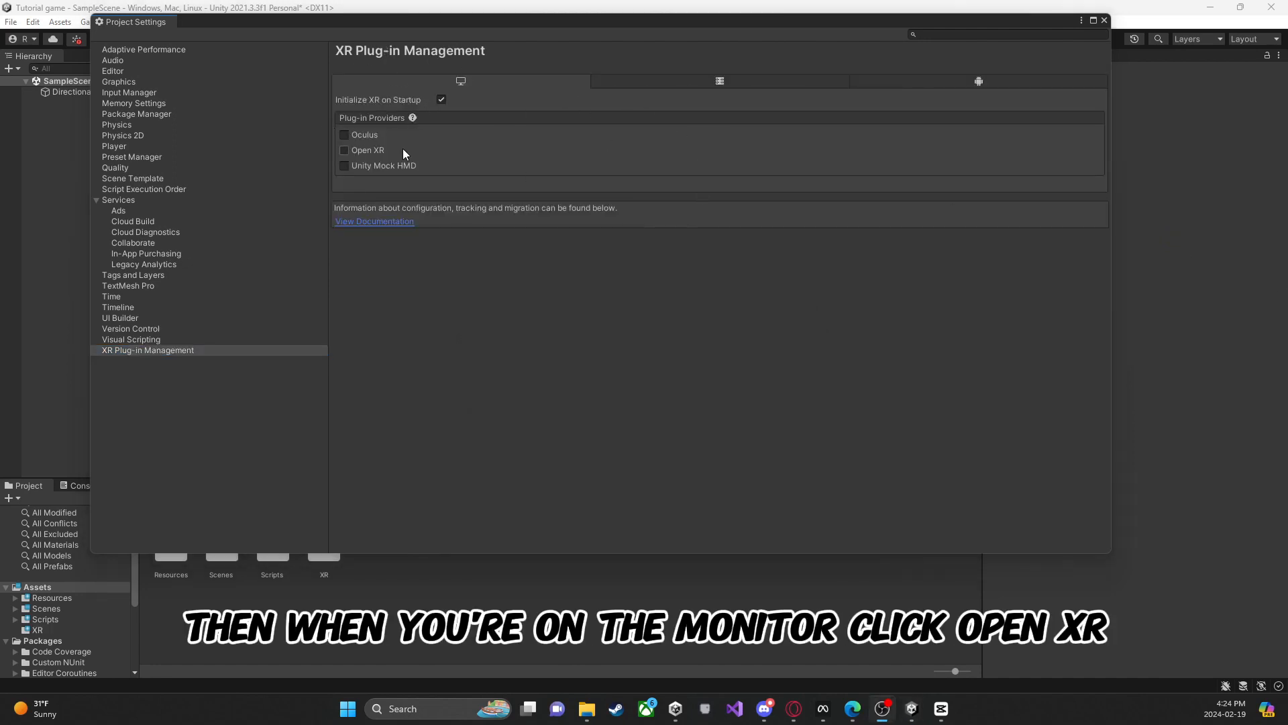
{"action": "left_click", "coordinate": [344, 150]}
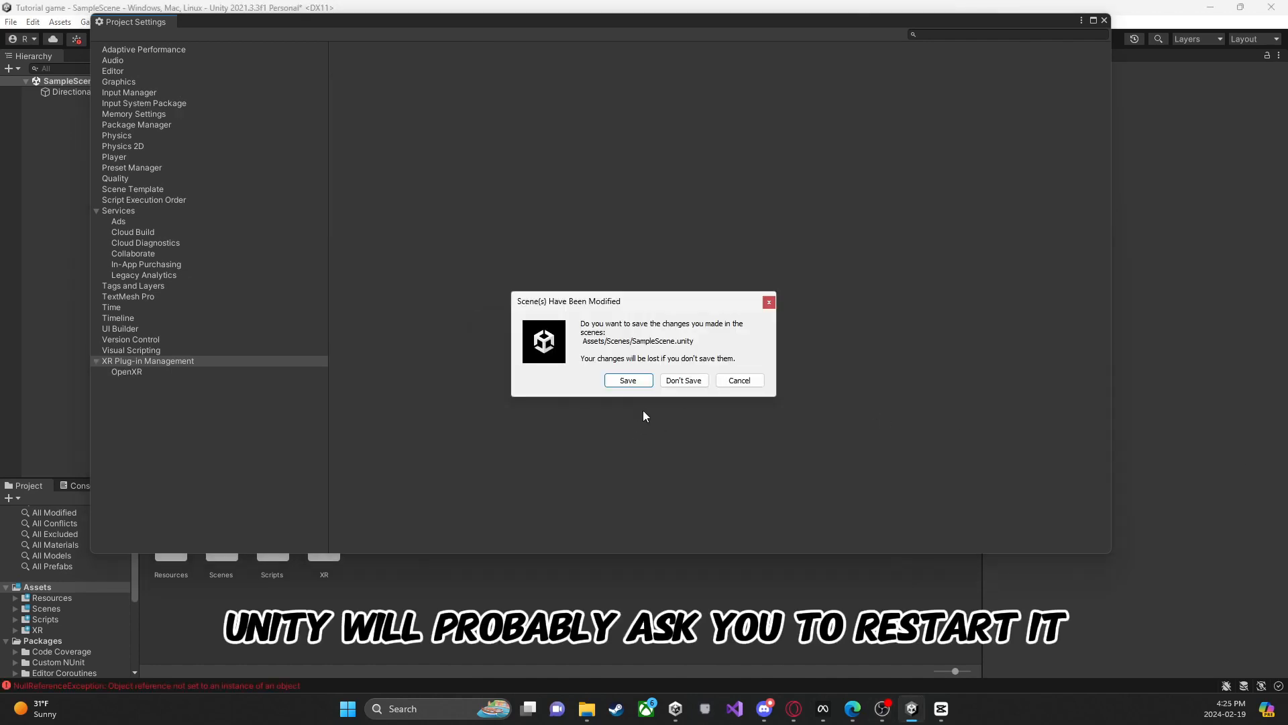
{"action": "left_click", "coordinate": [627, 381]}
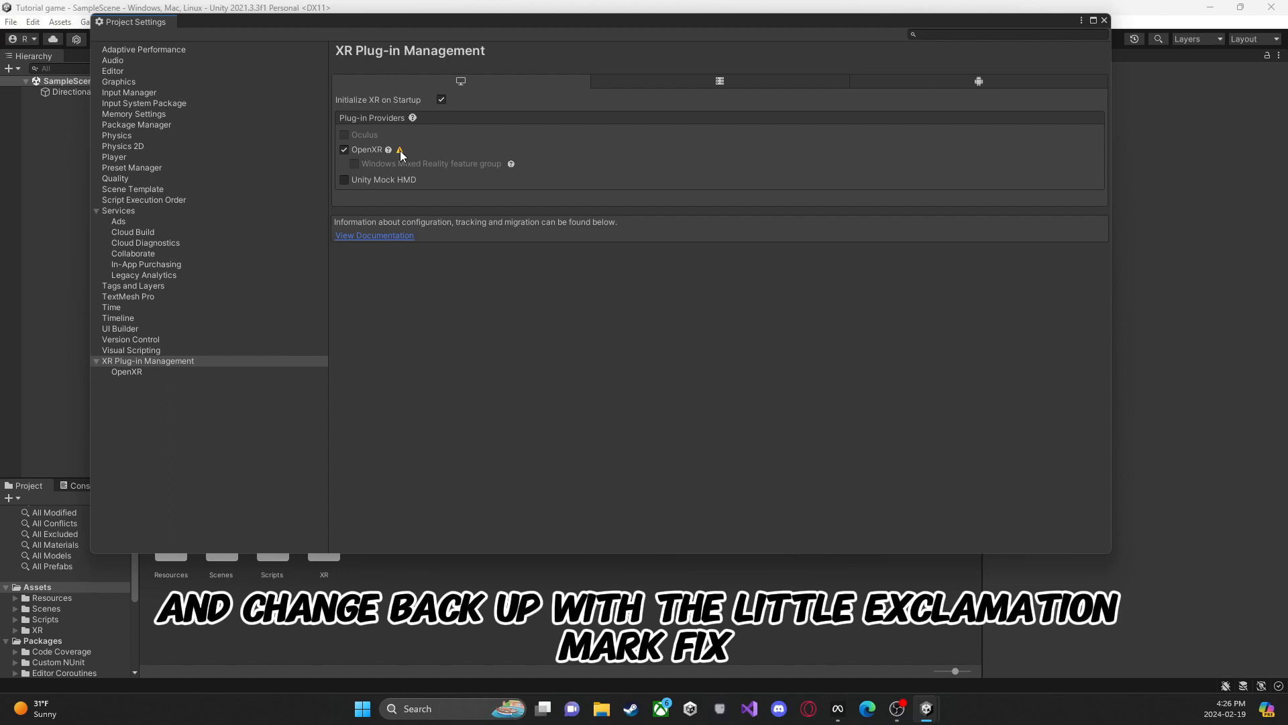
Step: Go from the OpenXR validation warning to the desktop OpenXR settings and set Render Mode to Multi-pass
{"action": "left_click", "coordinate": [400, 150]}
{"action": "left_click", "coordinate": [865, 143]}
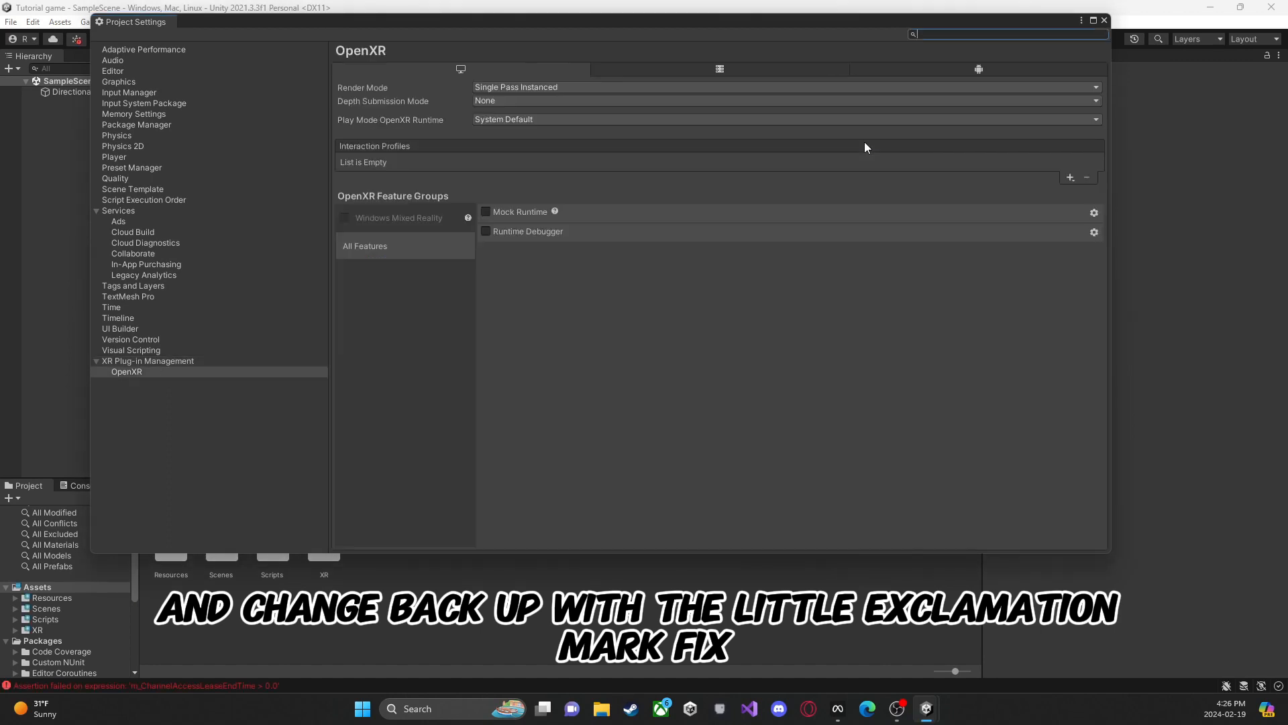
{"action": "left_click", "coordinate": [528, 88]}
{"action": "left_click", "coordinate": [515, 96]}
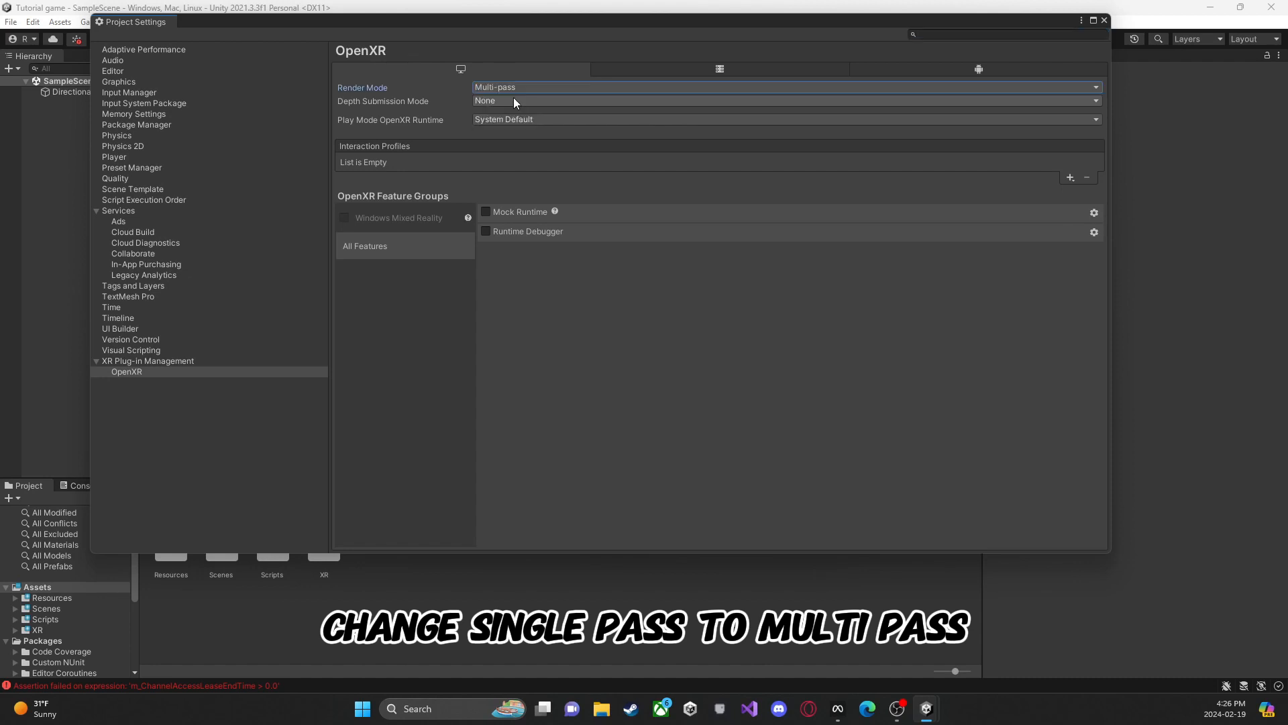
Step: Add the Oculus Touch Controller Profile and the Valve Index Controller Profile to the desktop OpenXR interaction profiles
{"action": "left_click", "coordinate": [1071, 180]}
{"action": "left_click", "coordinate": [1100, 259]}
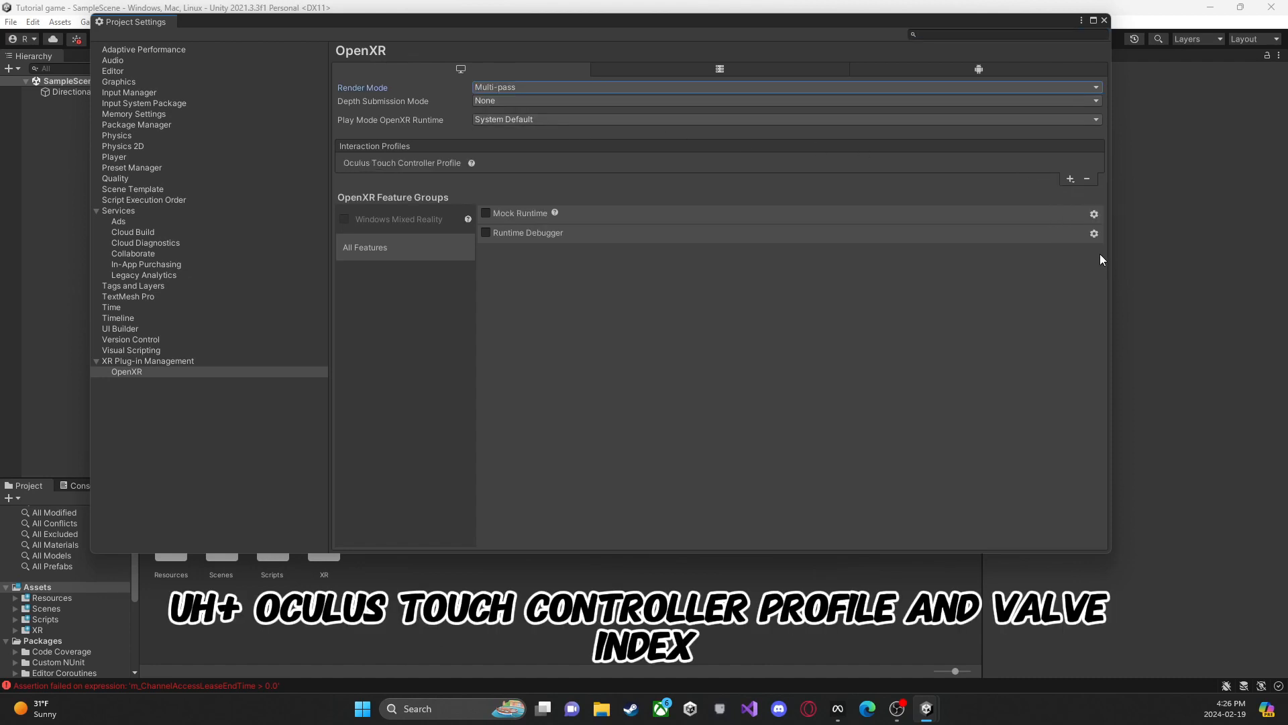
{"action": "left_click", "coordinate": [1071, 180]}
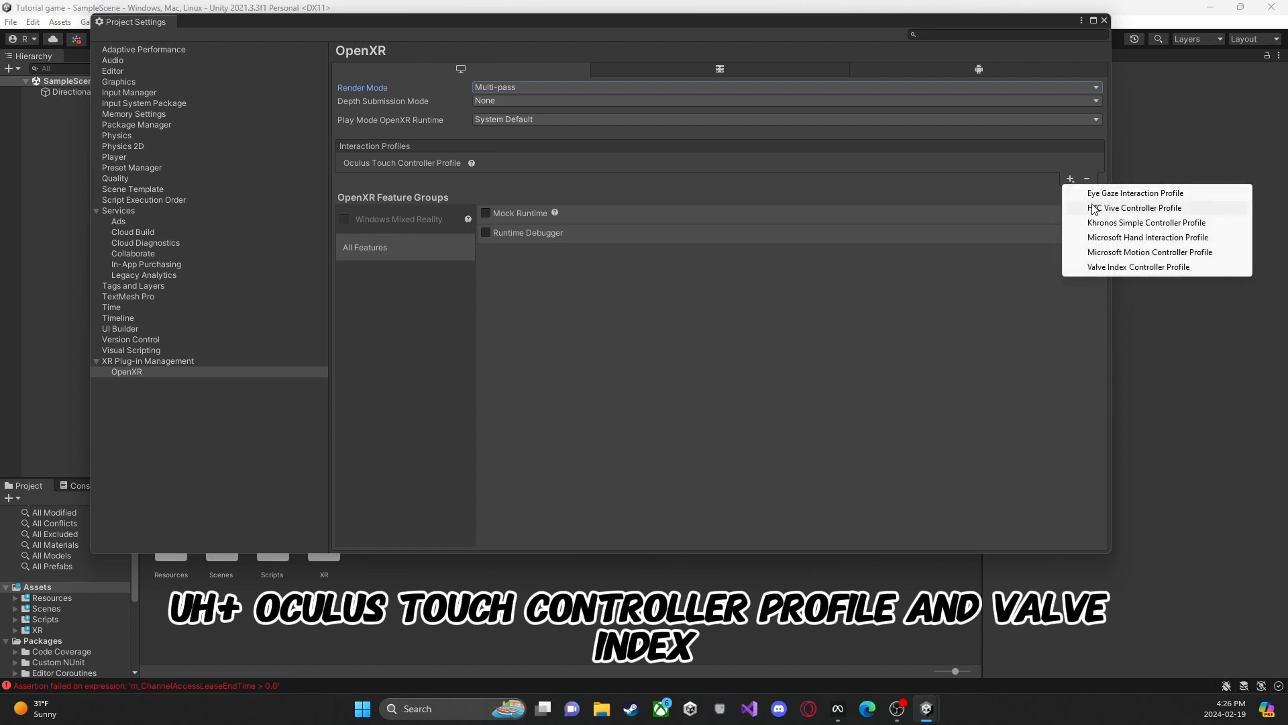
{"action": "left_click", "coordinate": [1108, 267]}
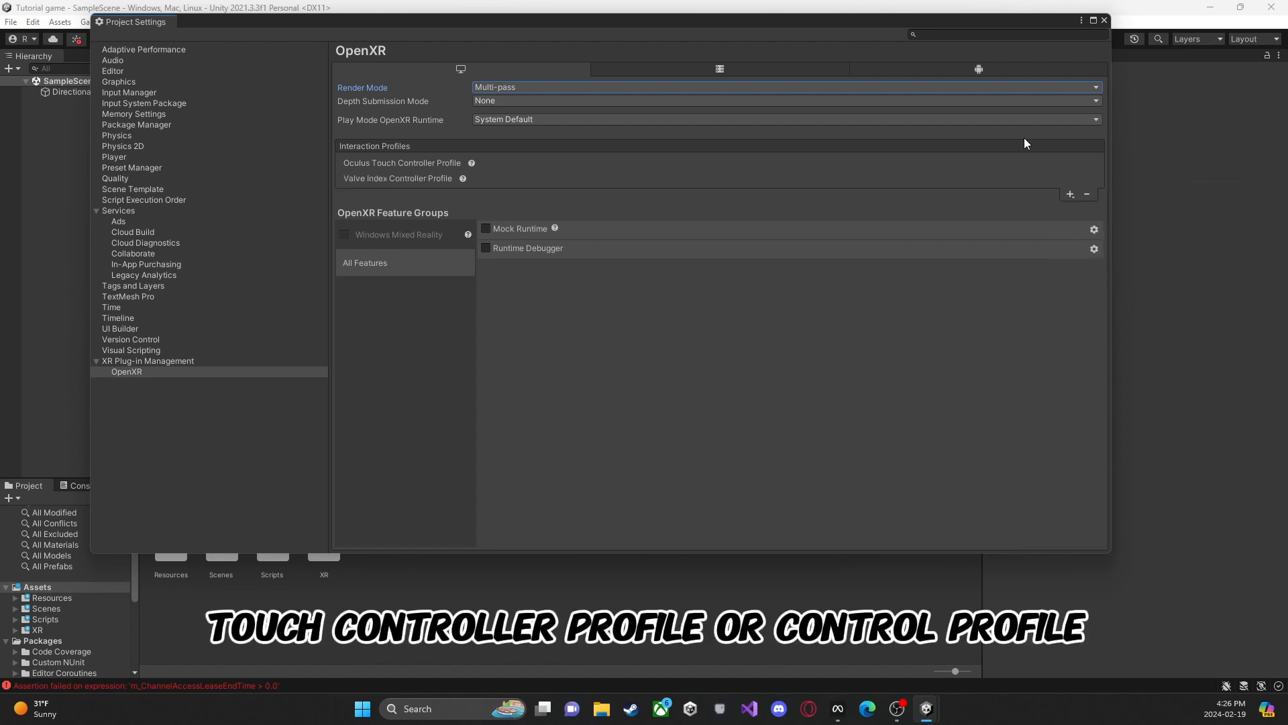
Step: For Android, set the OpenXR Render Mode to Multi-pass and add the Oculus Touch Controller Profile
{"action": "left_click", "coordinate": [1025, 71]}
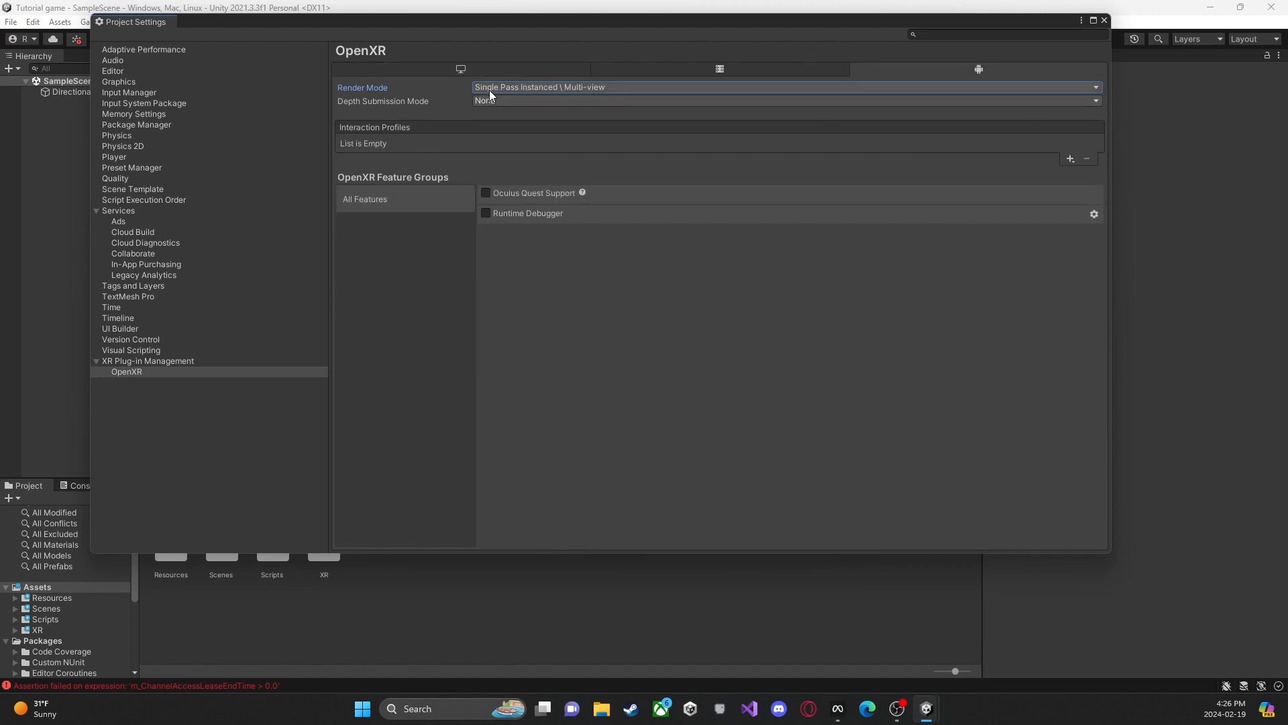
{"action": "left_click", "coordinate": [532, 92]}
{"action": "left_click", "coordinate": [534, 99]}
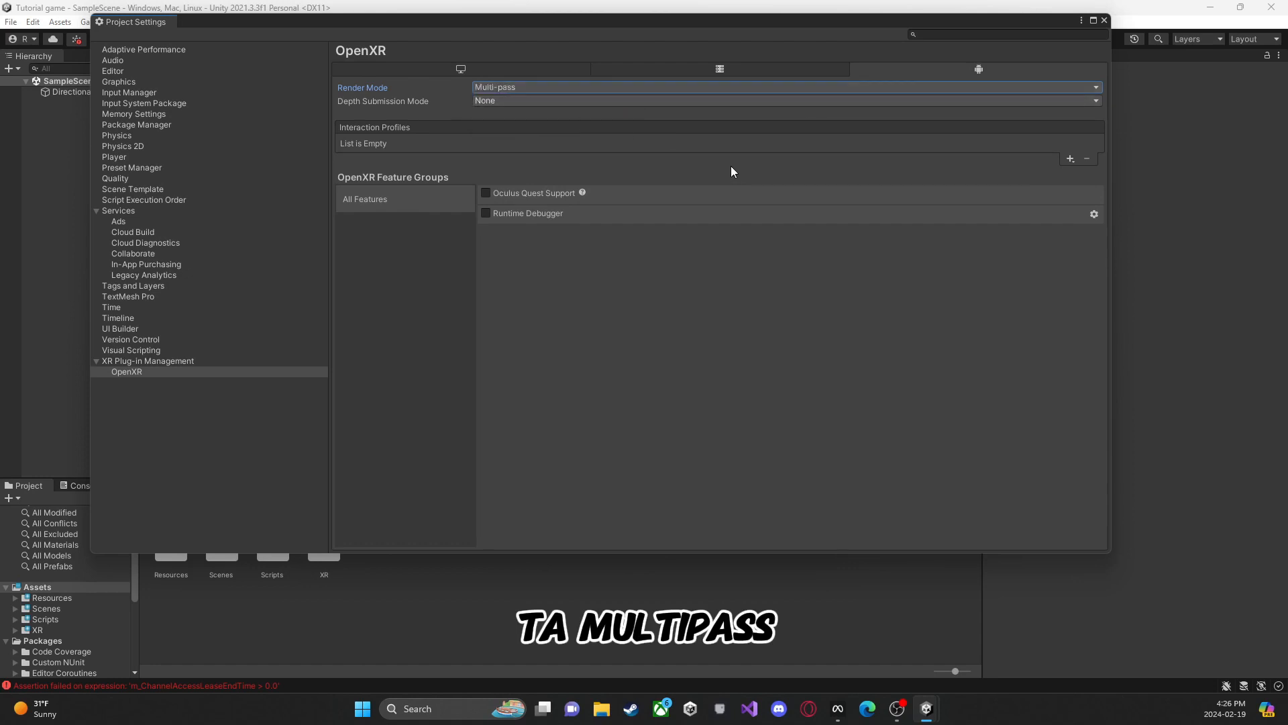
{"action": "left_click", "coordinate": [1071, 159]}
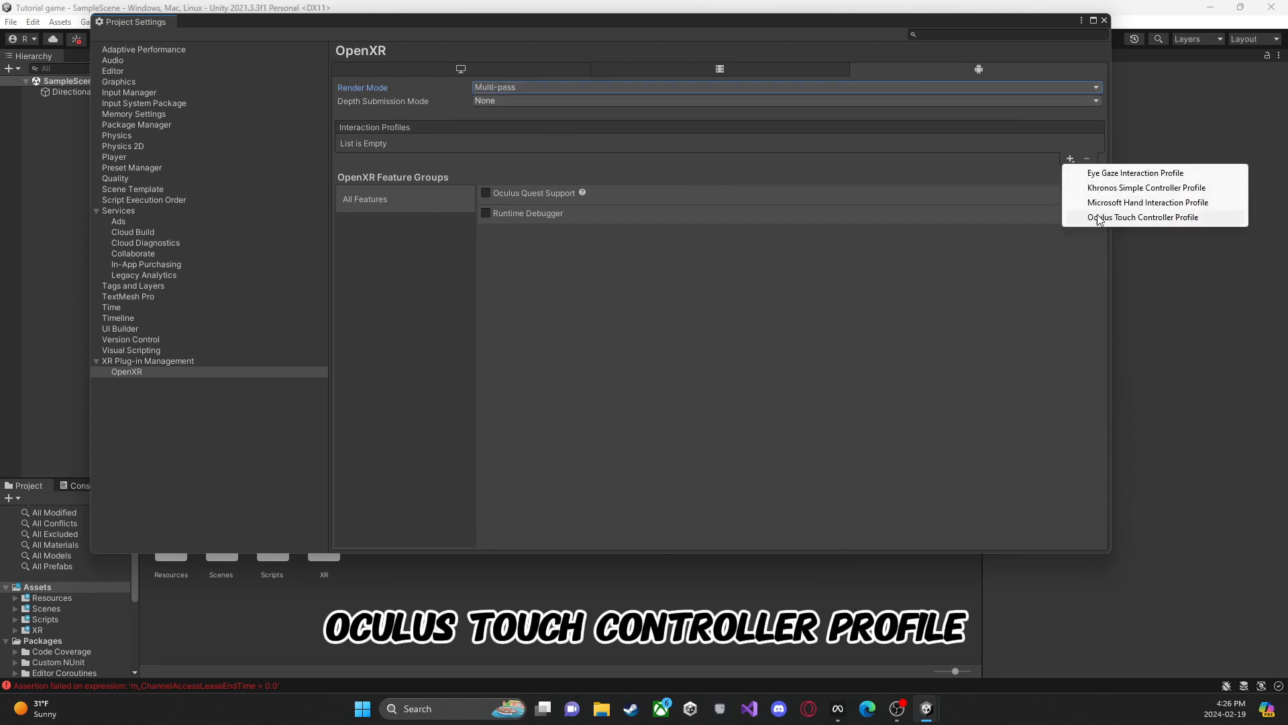
{"action": "left_click", "coordinate": [1100, 218]}
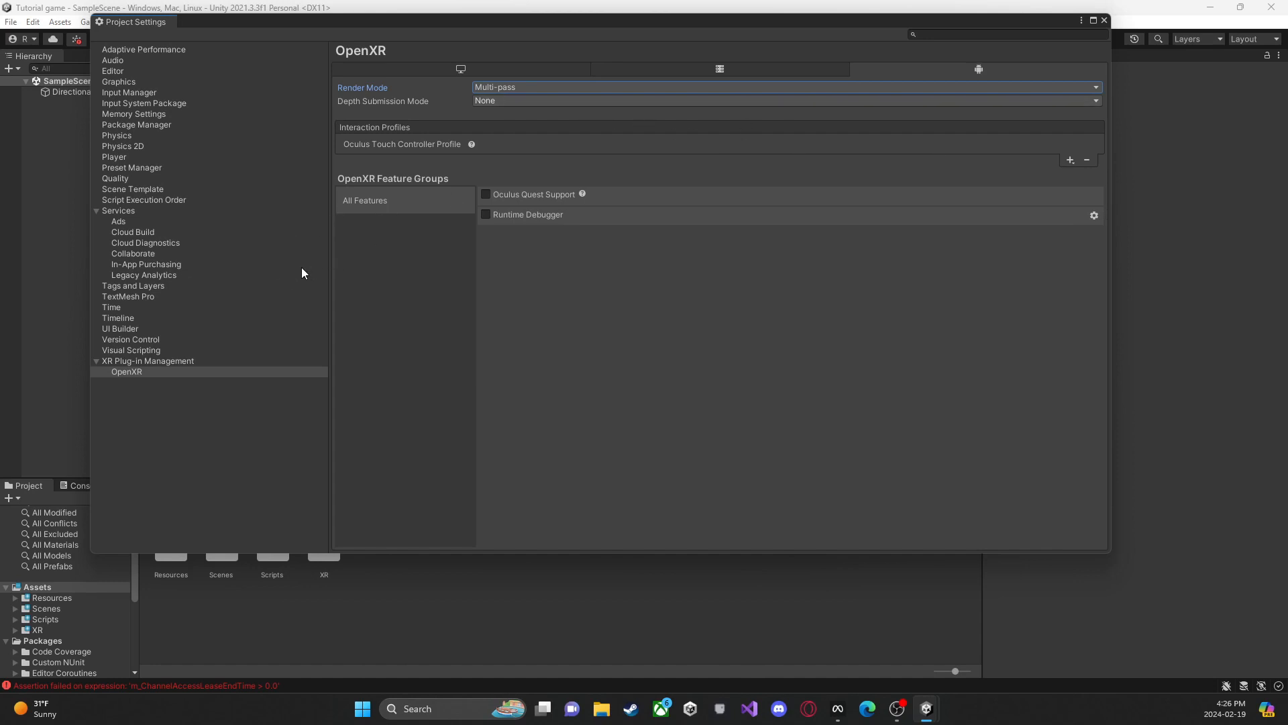
Step: Enable the Oculus plug-in provider for Android and set its Stereo Rendering Mode to Multi Pass
{"action": "left_click", "coordinate": [196, 363]}
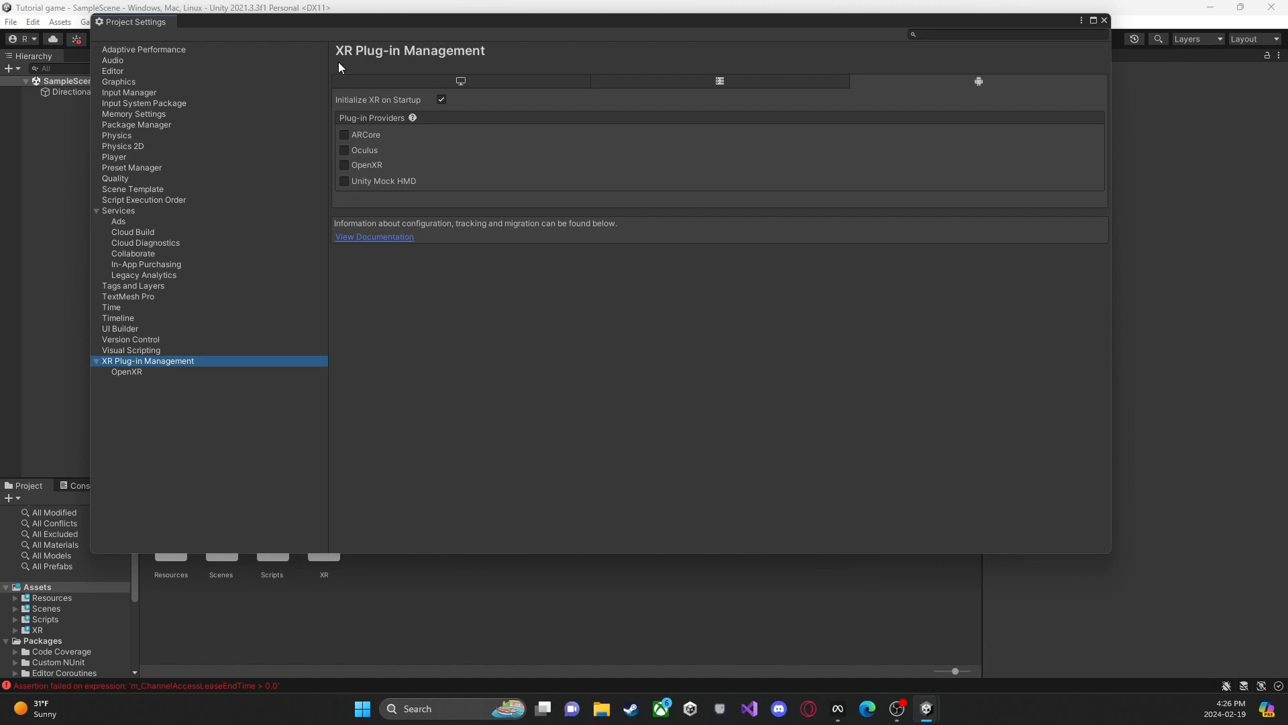
{"action": "left_click", "coordinate": [362, 152]}
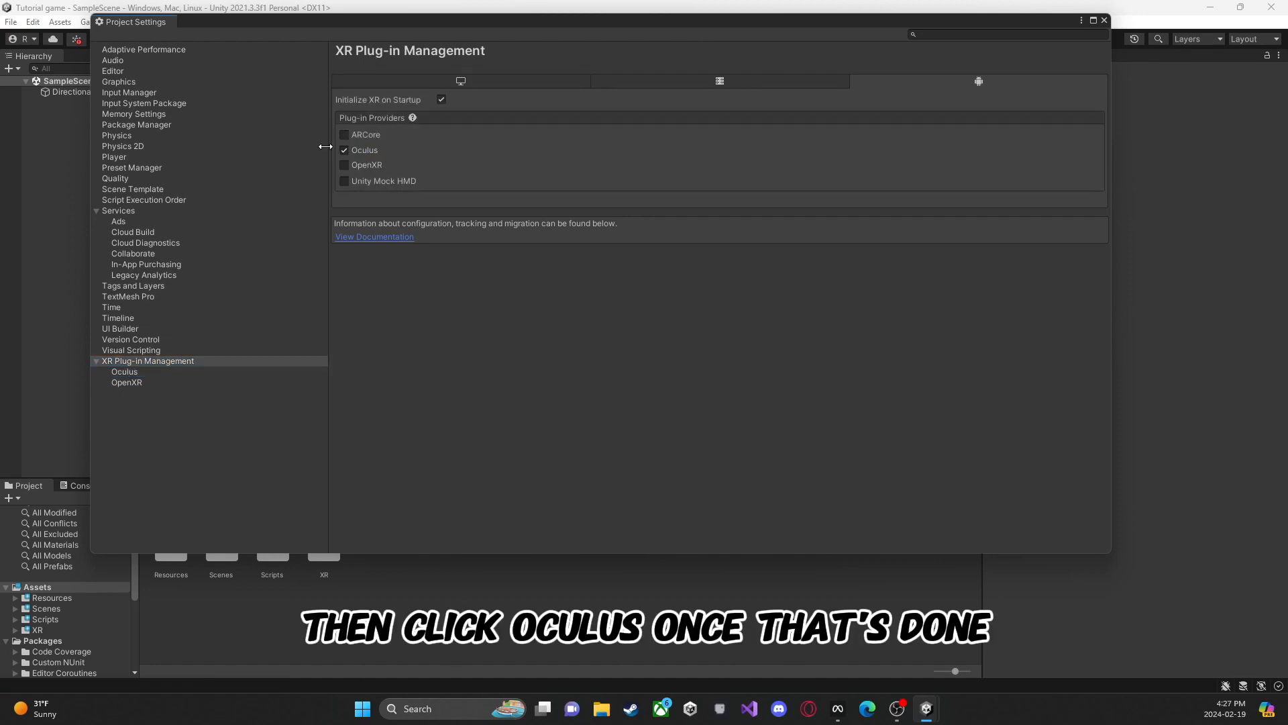
{"action": "left_click", "coordinate": [154, 373]}
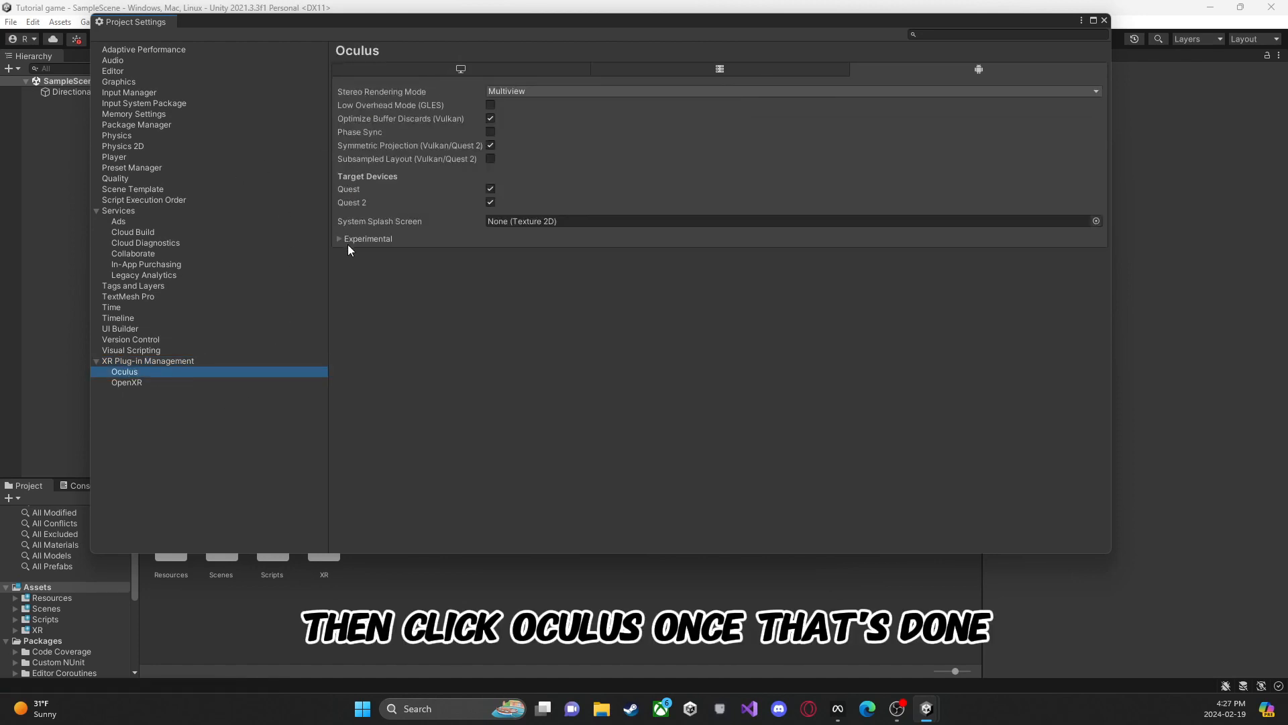
{"action": "left_click", "coordinate": [534, 98]}
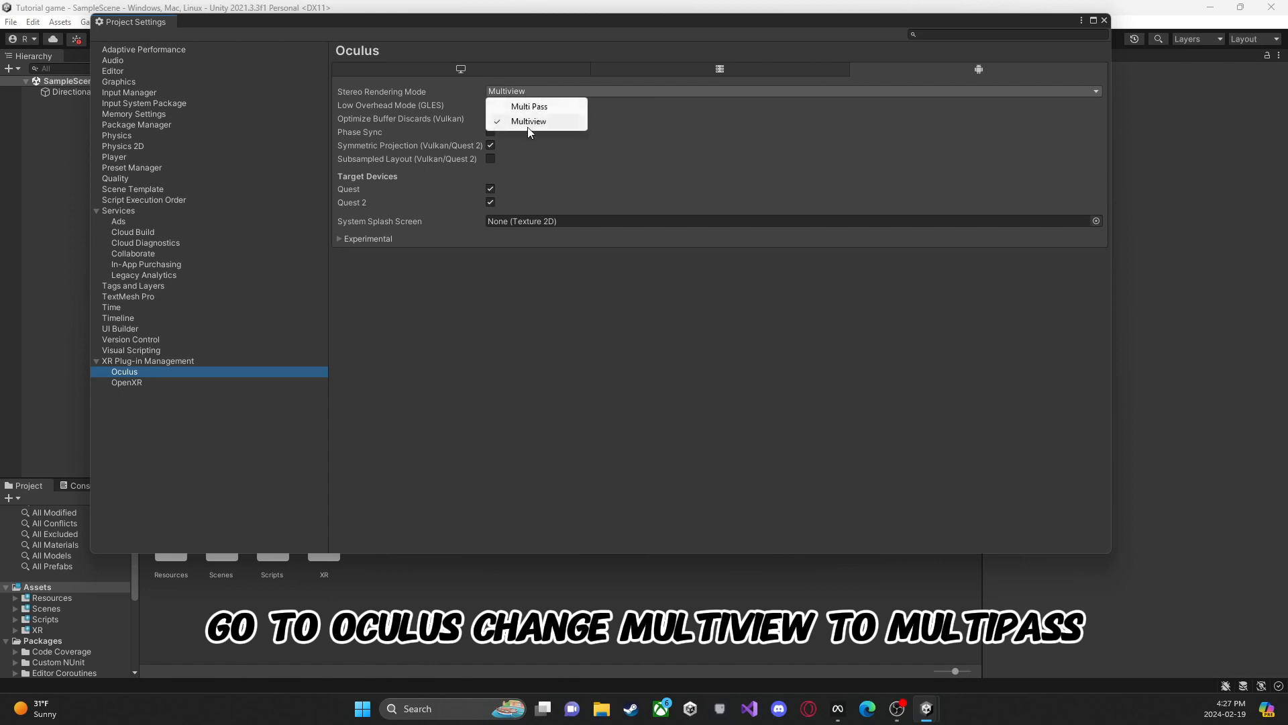
{"action": "left_click", "coordinate": [551, 122]}
Step: Set the Oculus Stereo Rendering Mode for desktop to Multi Pass
{"action": "left_click", "coordinate": [469, 70]}
{"action": "left_click", "coordinate": [484, 94]}
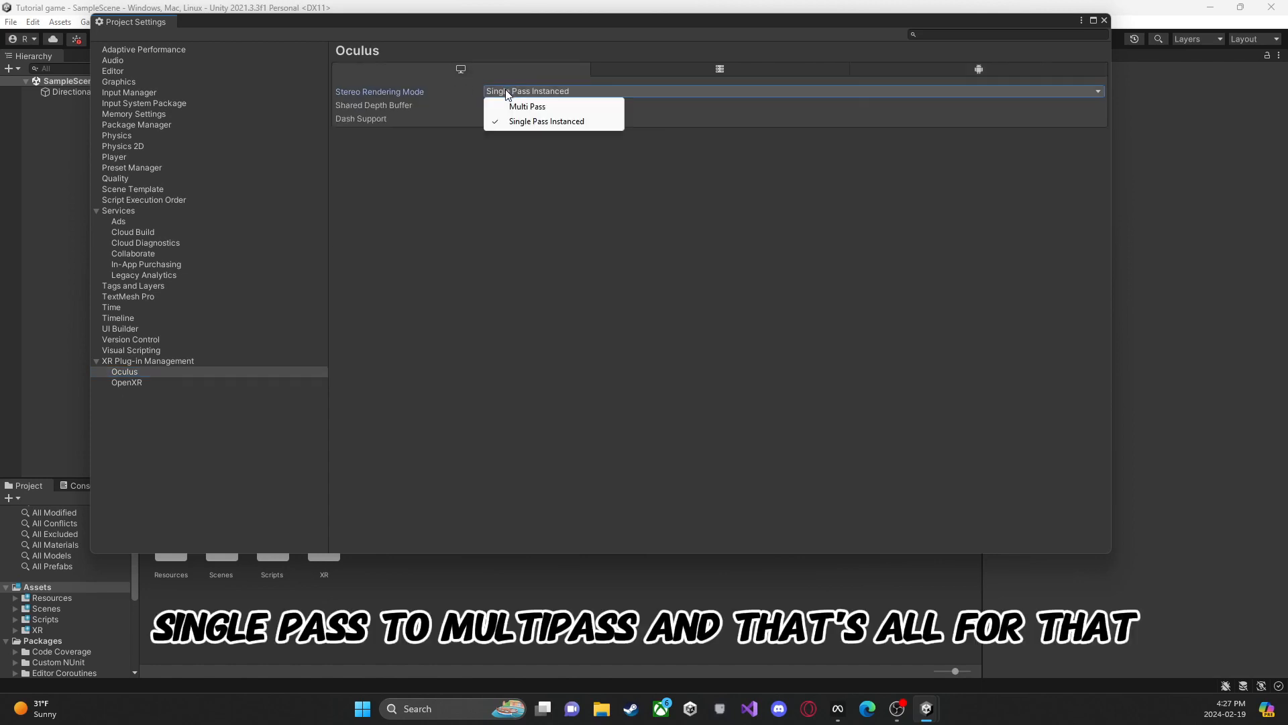
{"action": "left_click", "coordinate": [512, 106]}
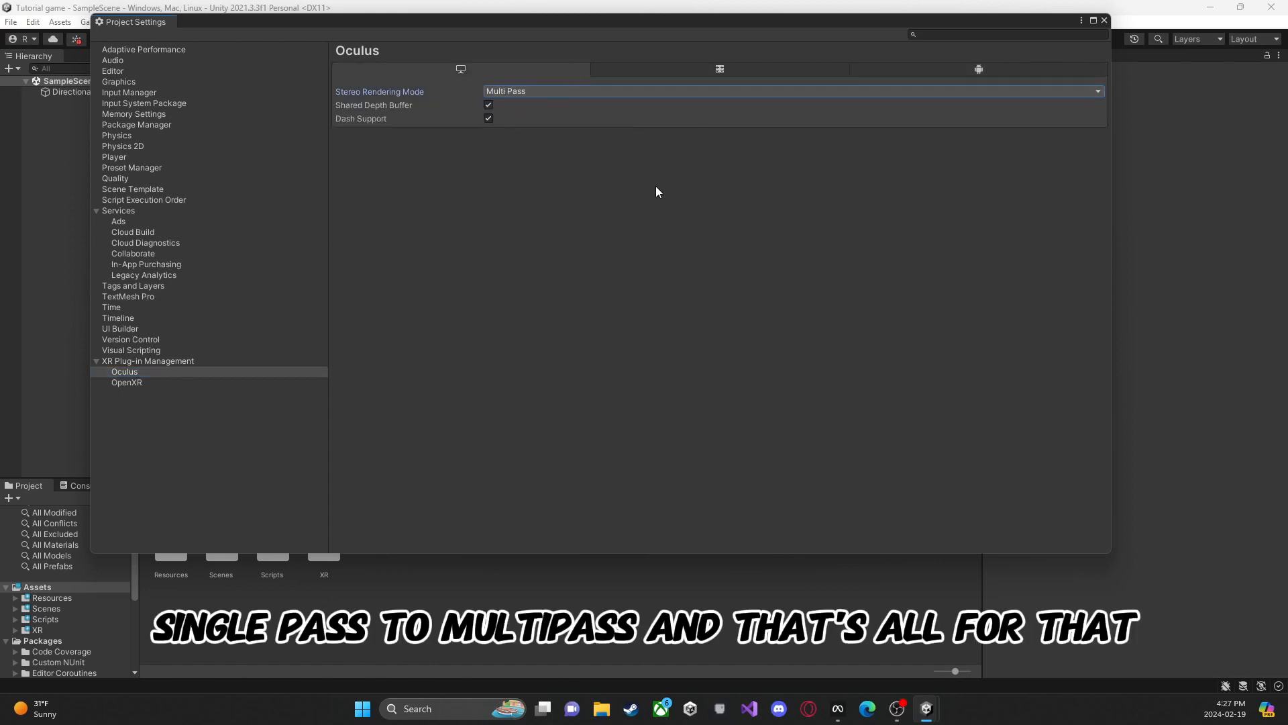
Step: Return to the XR Plug-in Management page, and close the Project Settings and OpenXR Project Validation windows
{"action": "left_click", "coordinate": [177, 354]}
{"action": "left_click", "coordinate": [178, 359]}
{"action": "left_click", "coordinate": [178, 354]}
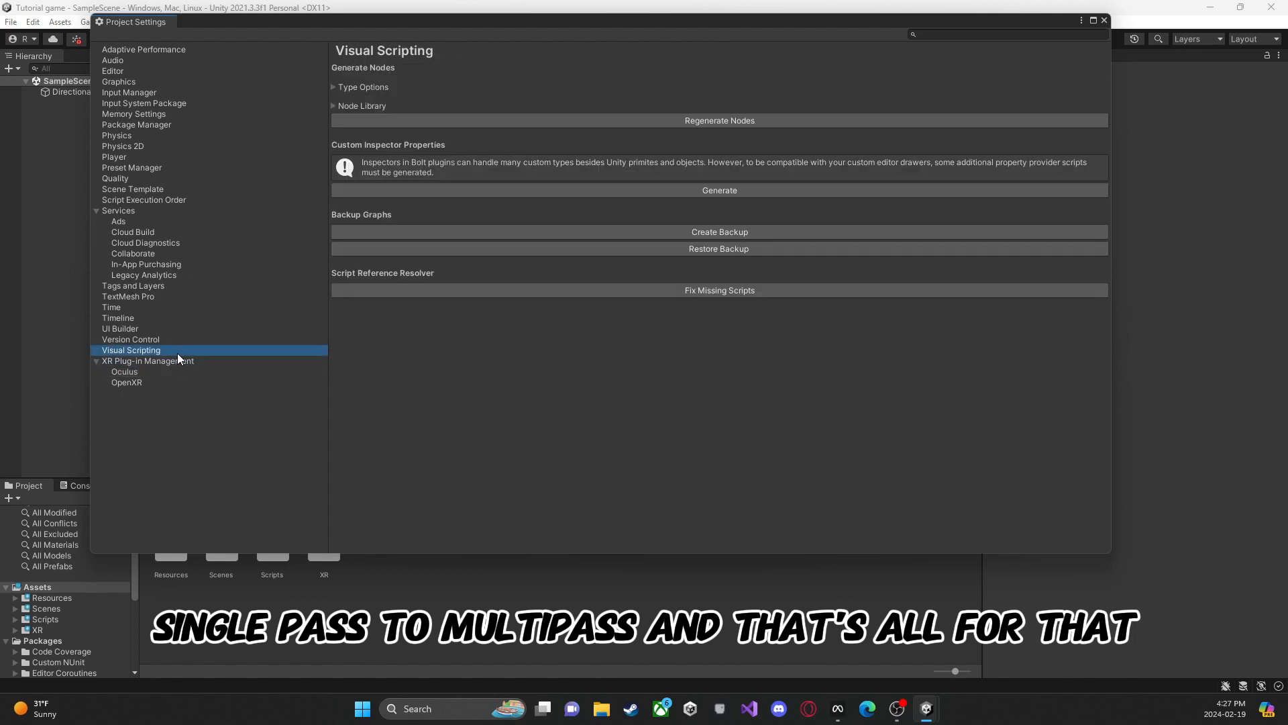
{"action": "left_click", "coordinate": [179, 359]}
{"action": "left_click", "coordinate": [1093, 20]}
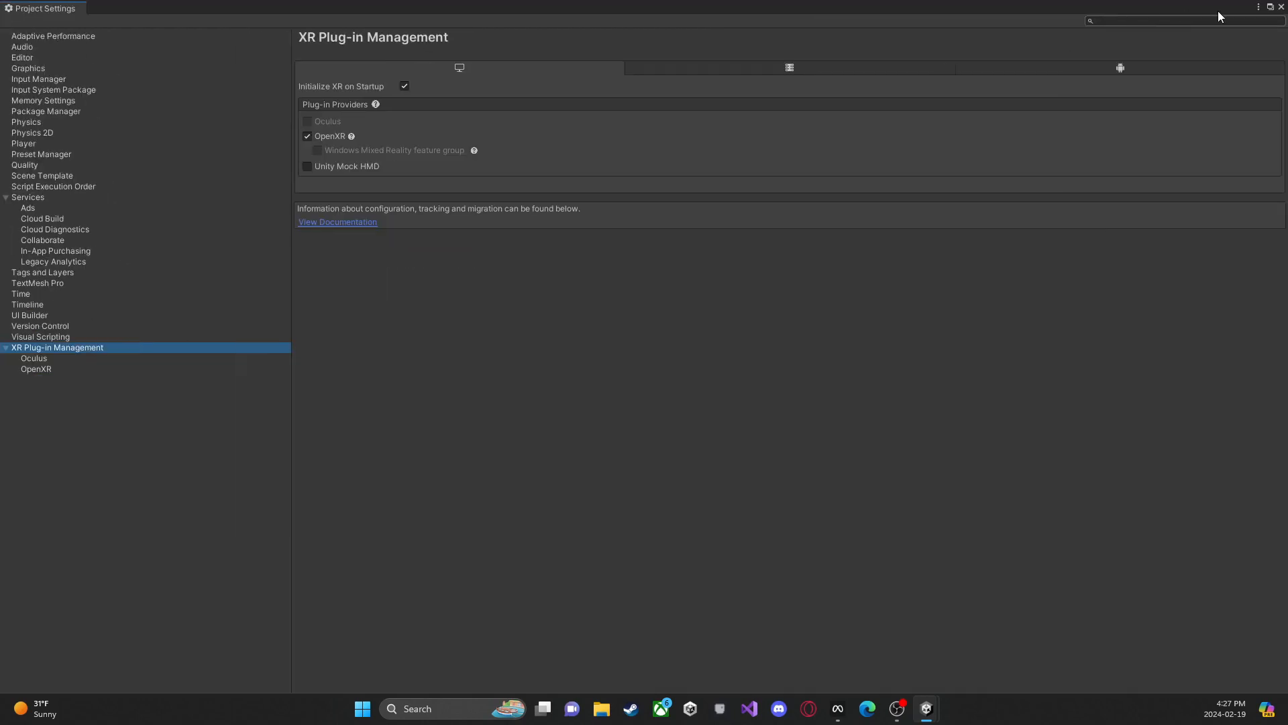
{"action": "left_click", "coordinate": [1282, 7]}
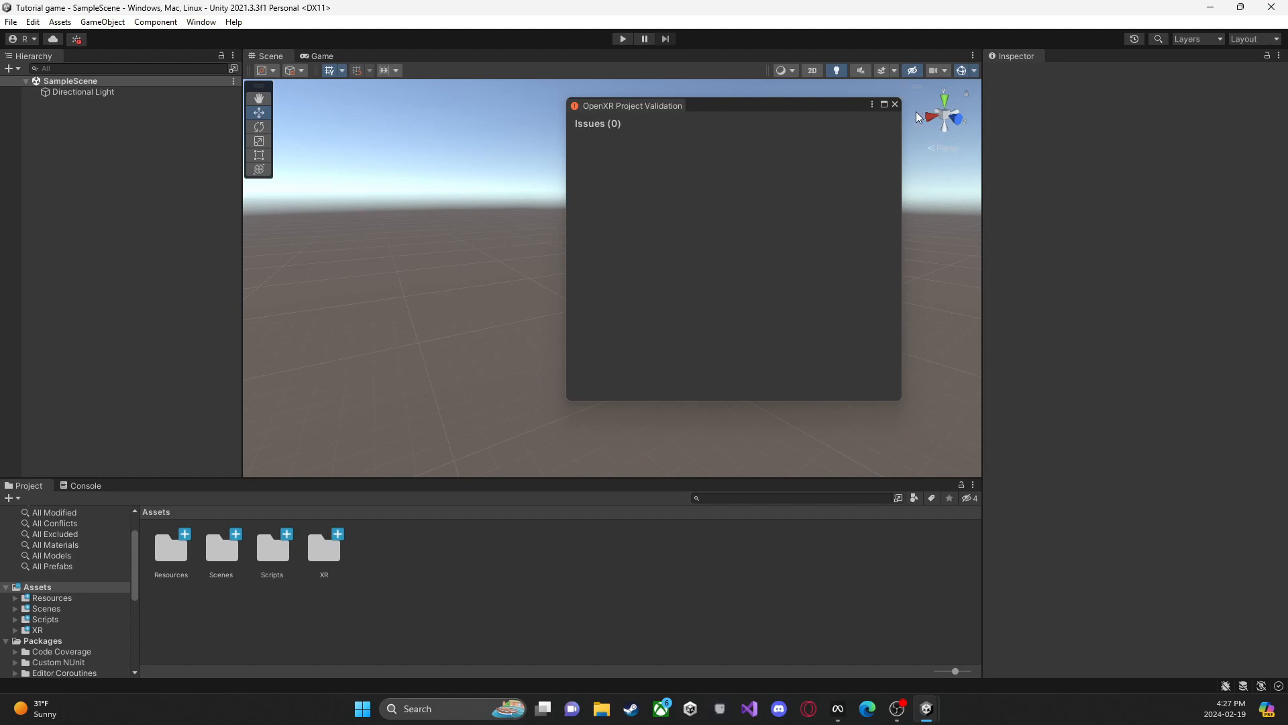
{"action": "left_click", "coordinate": [894, 104]}
Step: Add the package com.unity.xr.interaction.toolkit by git URL in the Package Manager
{"action": "left_click", "coordinate": [32, 22]}
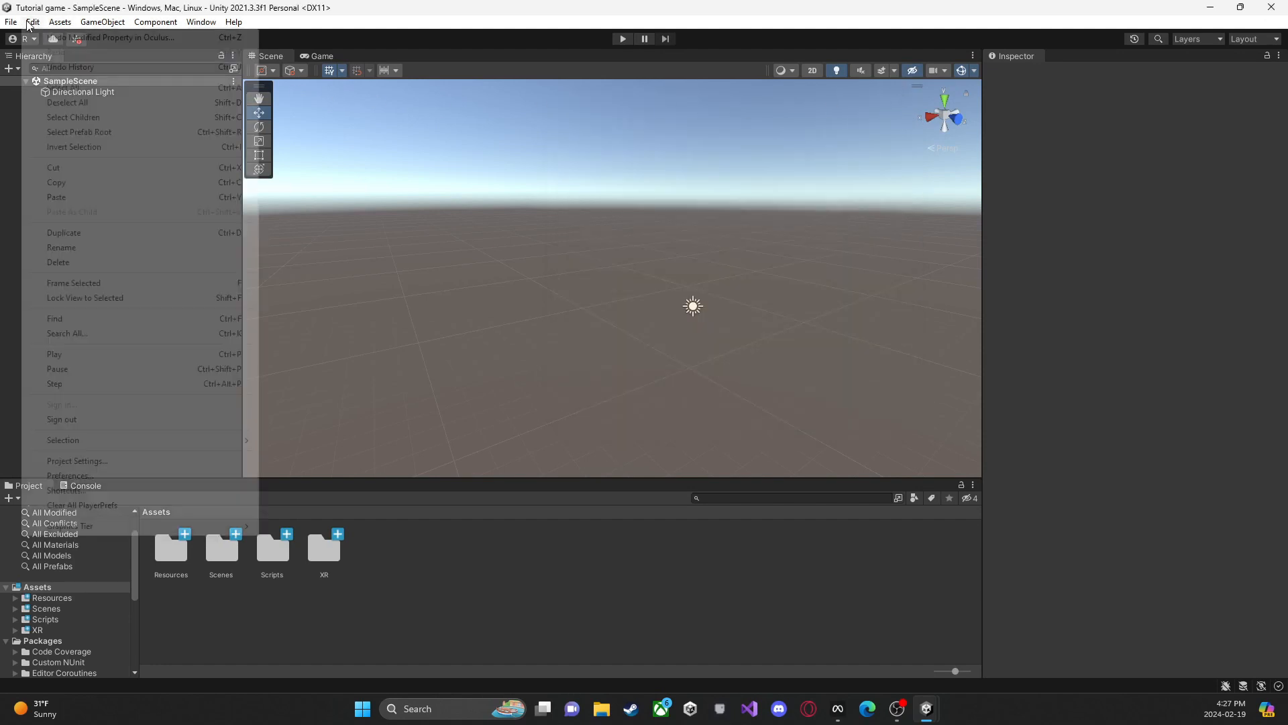
{"action": "mouse_move", "coordinate": [201, 22]}
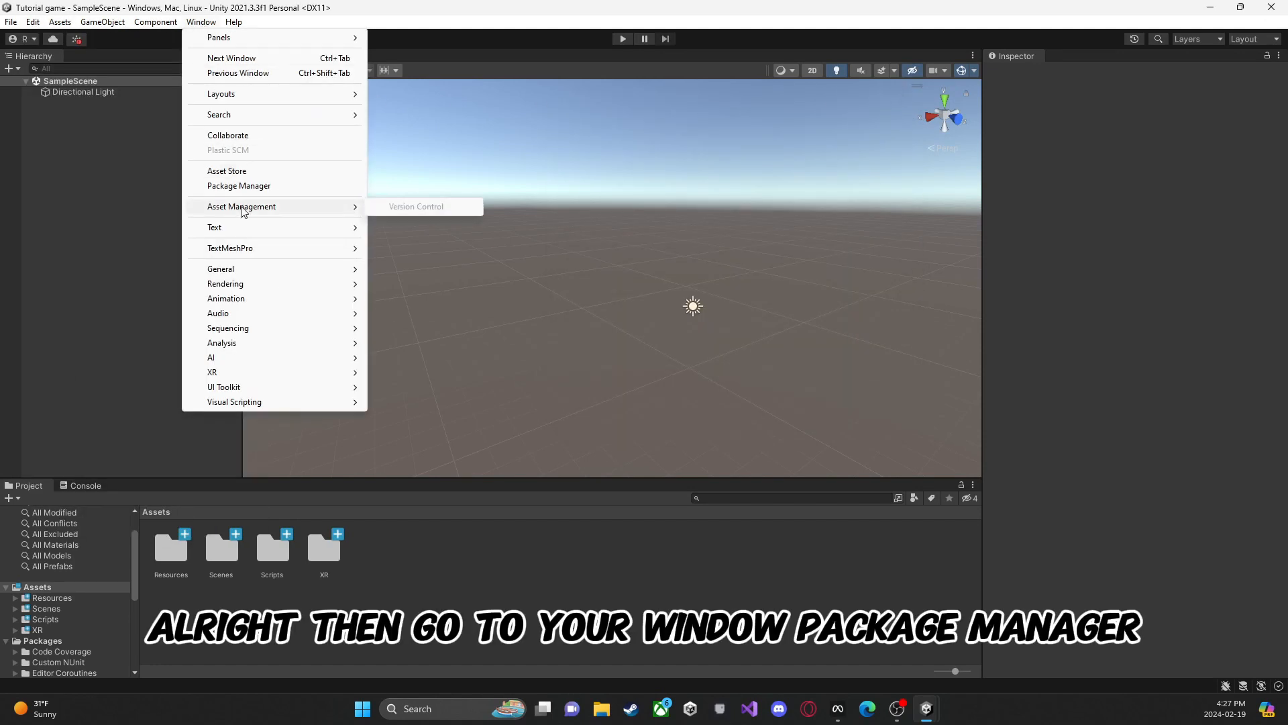
{"action": "left_click", "coordinate": [240, 186]}
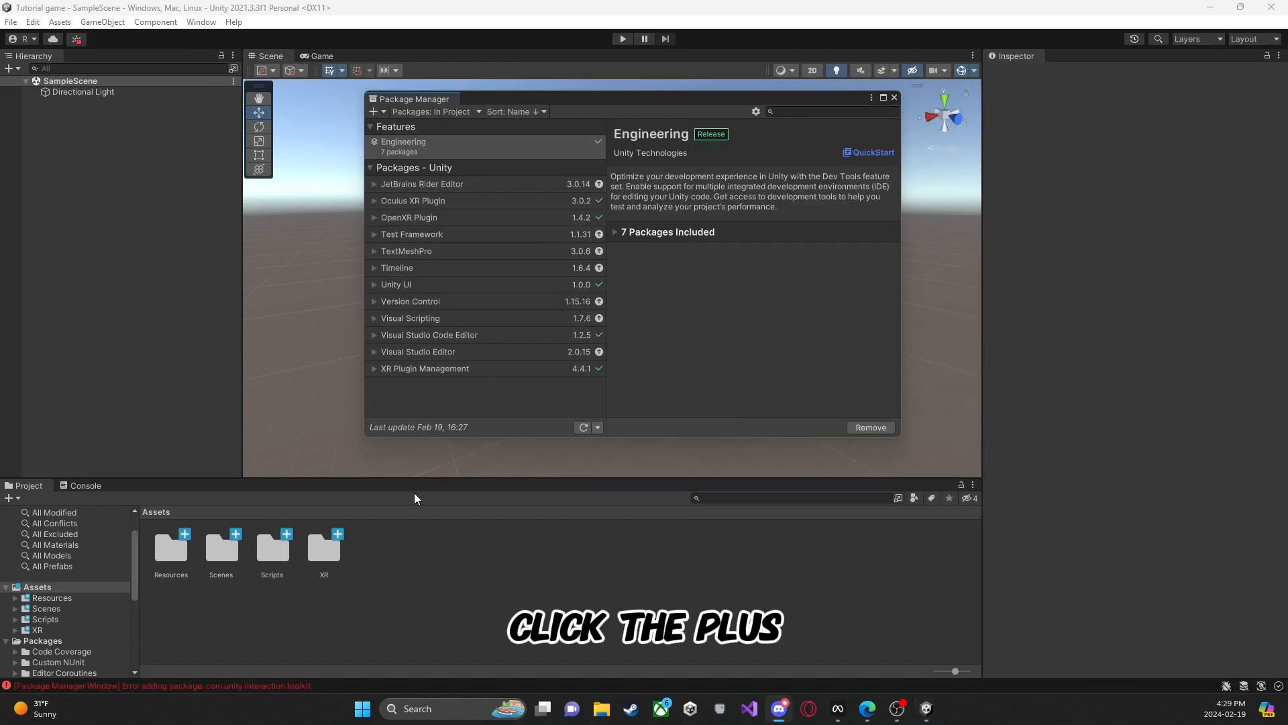
{"action": "left_click", "coordinate": [374, 111]}
{"action": "left_click", "coordinate": [437, 159]}
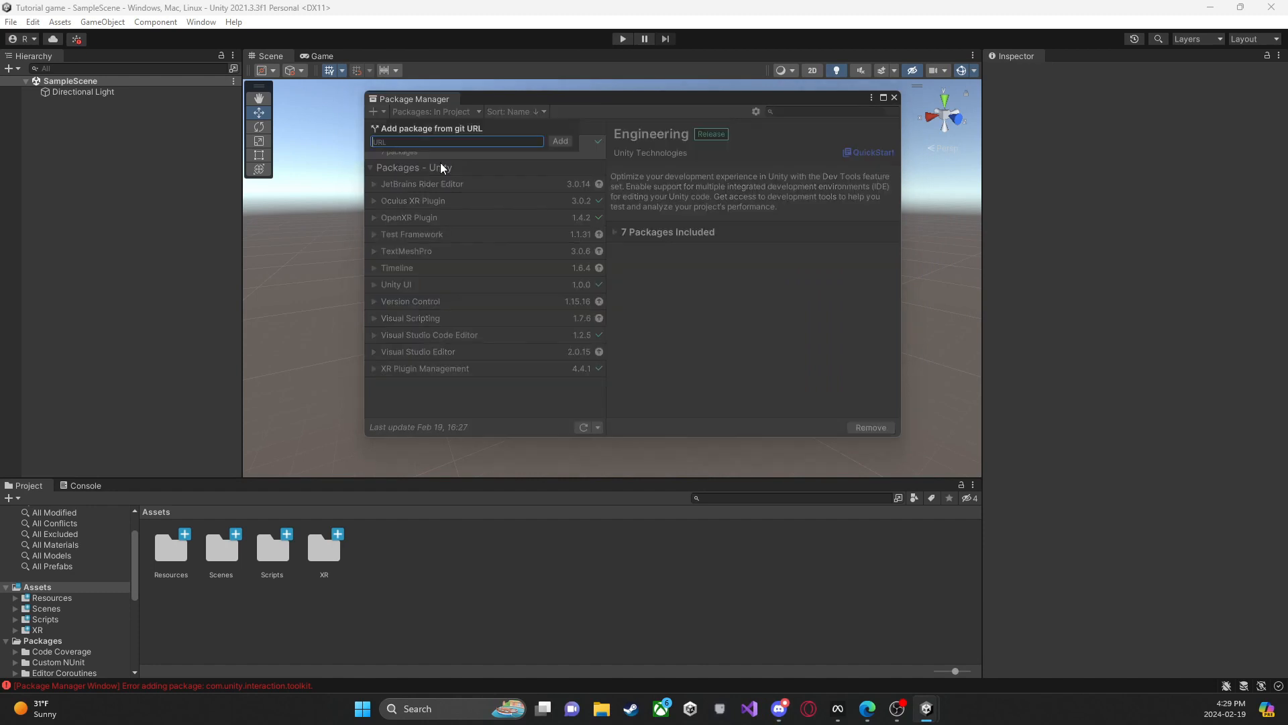
{"action": "type", "text": "com.unity.xr.interaction.toolkit"}
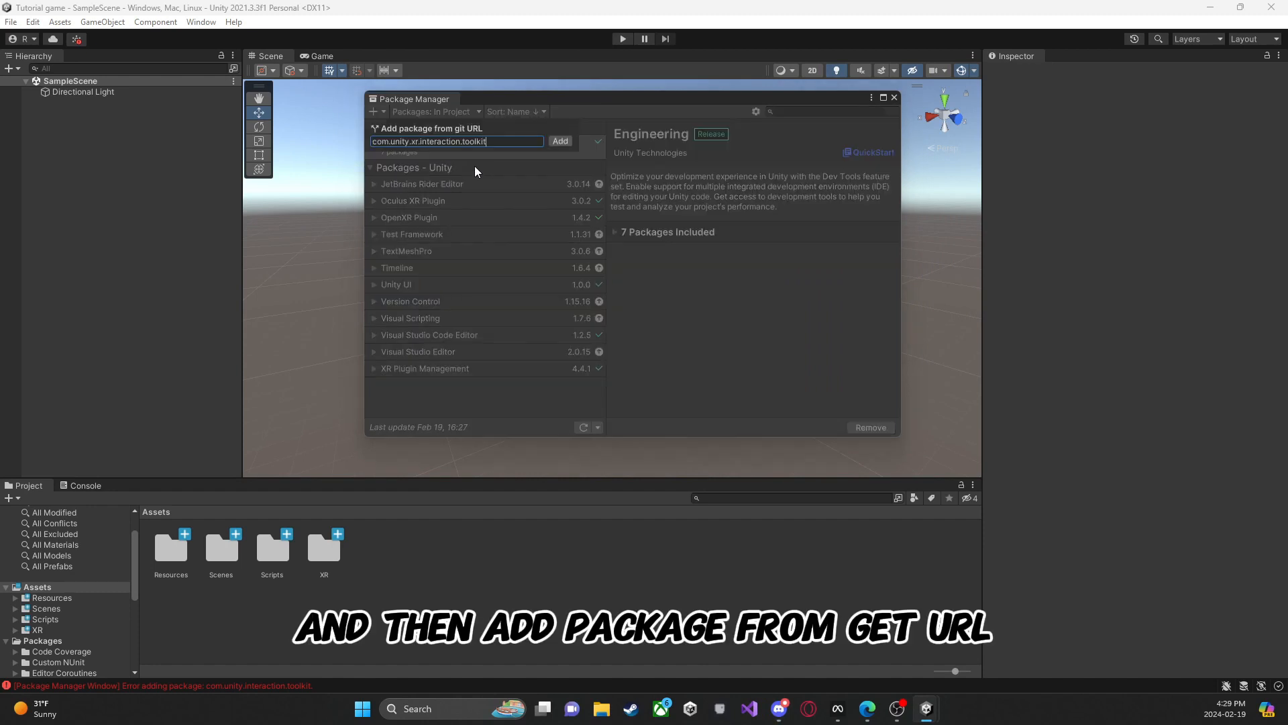
{"action": "key", "text": "Return"}
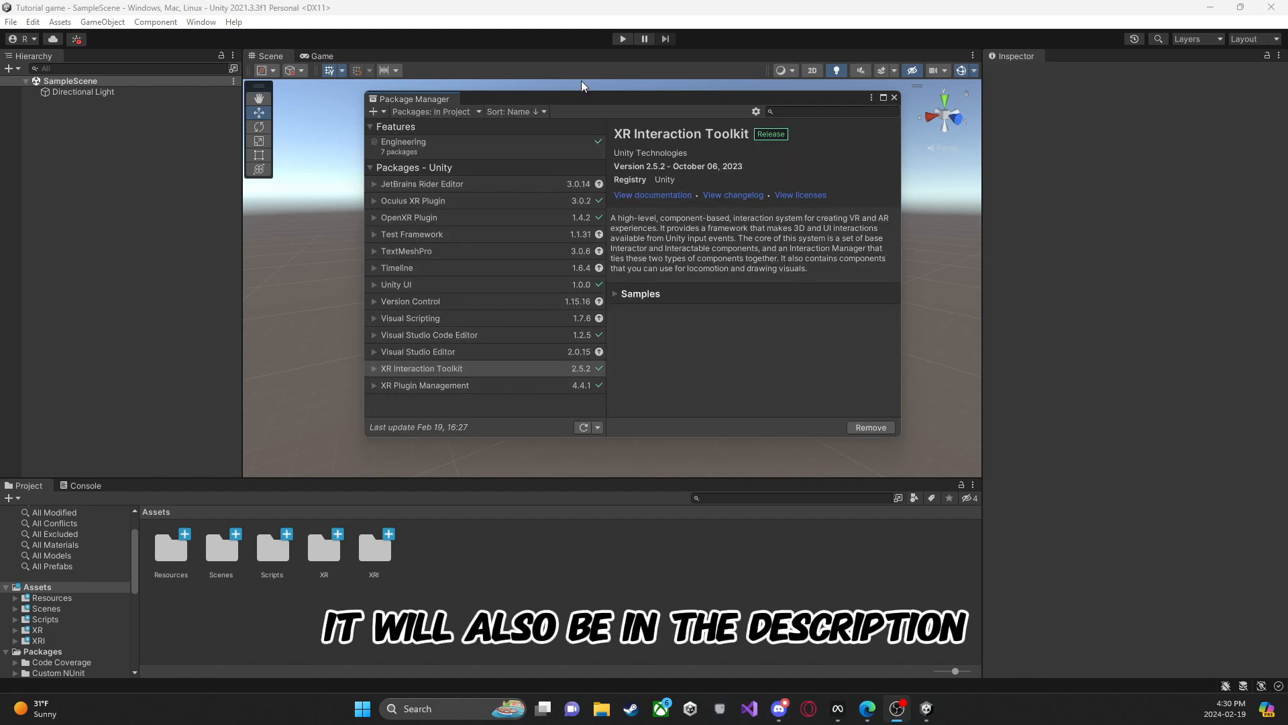
Step: Import the Starter Assets sample of the XR Interaction Toolkit package
{"action": "left_click", "coordinate": [637, 294]}
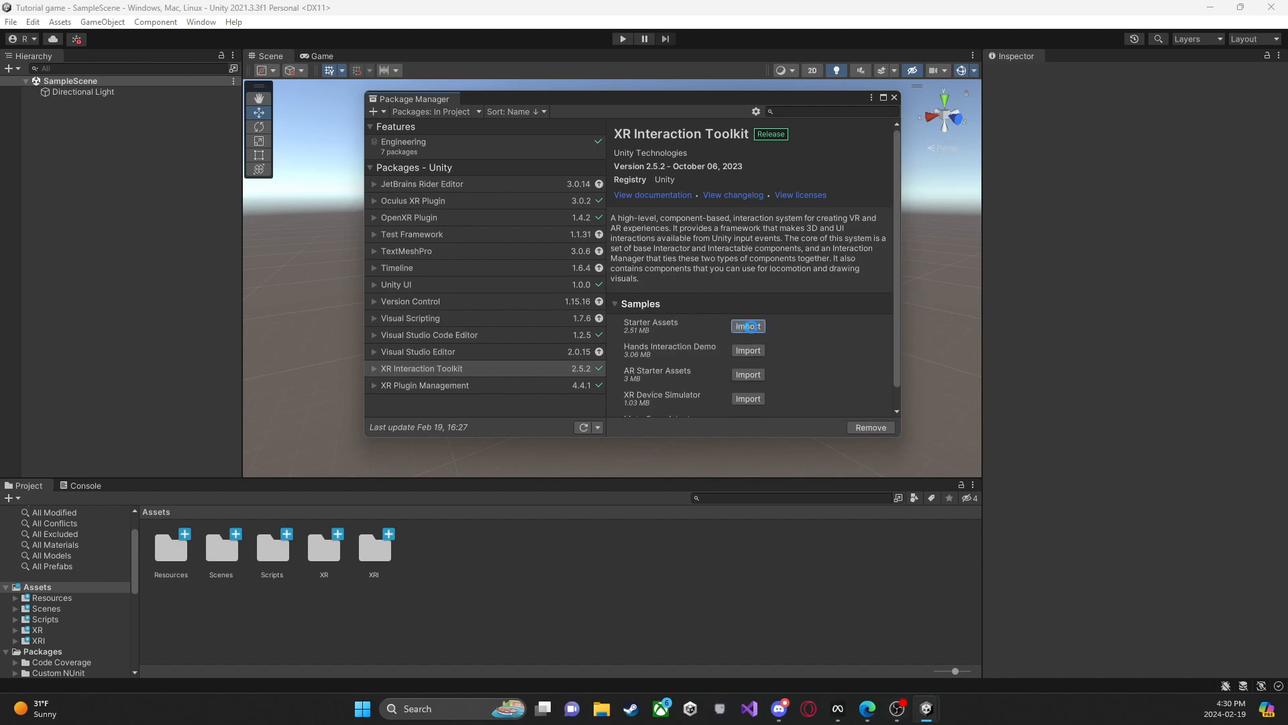
{"action": "left_click", "coordinate": [747, 326]}
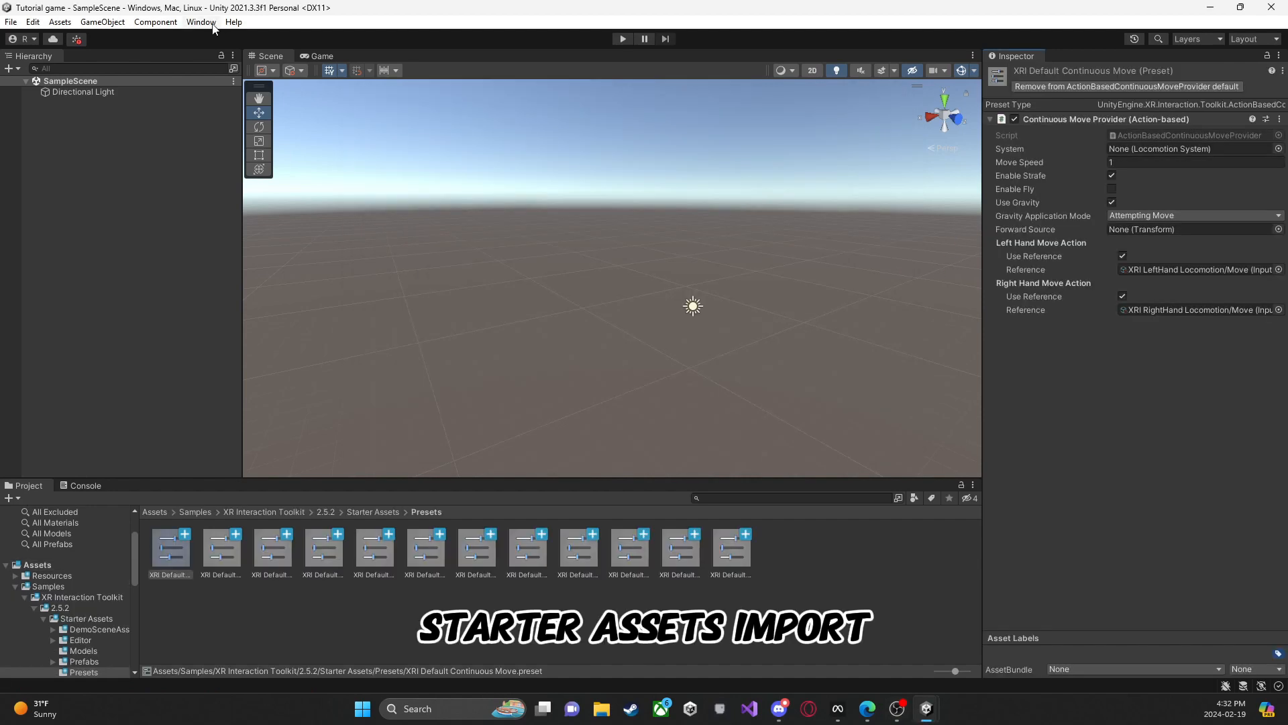
Step: Open the Preset Manager in the project settings and set the filter for XRI Default Right Controller to Right
{"action": "left_click", "coordinate": [202, 21]}
{"action": "mouse_move", "coordinate": [42, 24]}
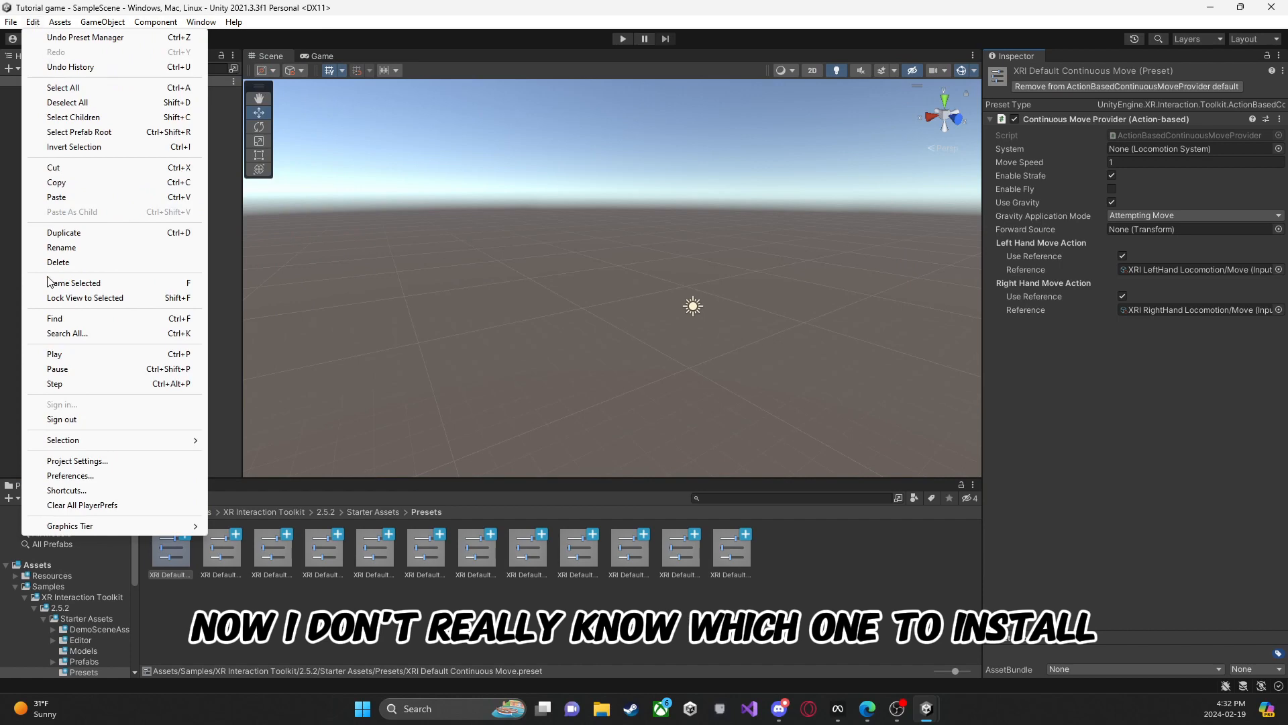
{"action": "left_click", "coordinate": [79, 460]}
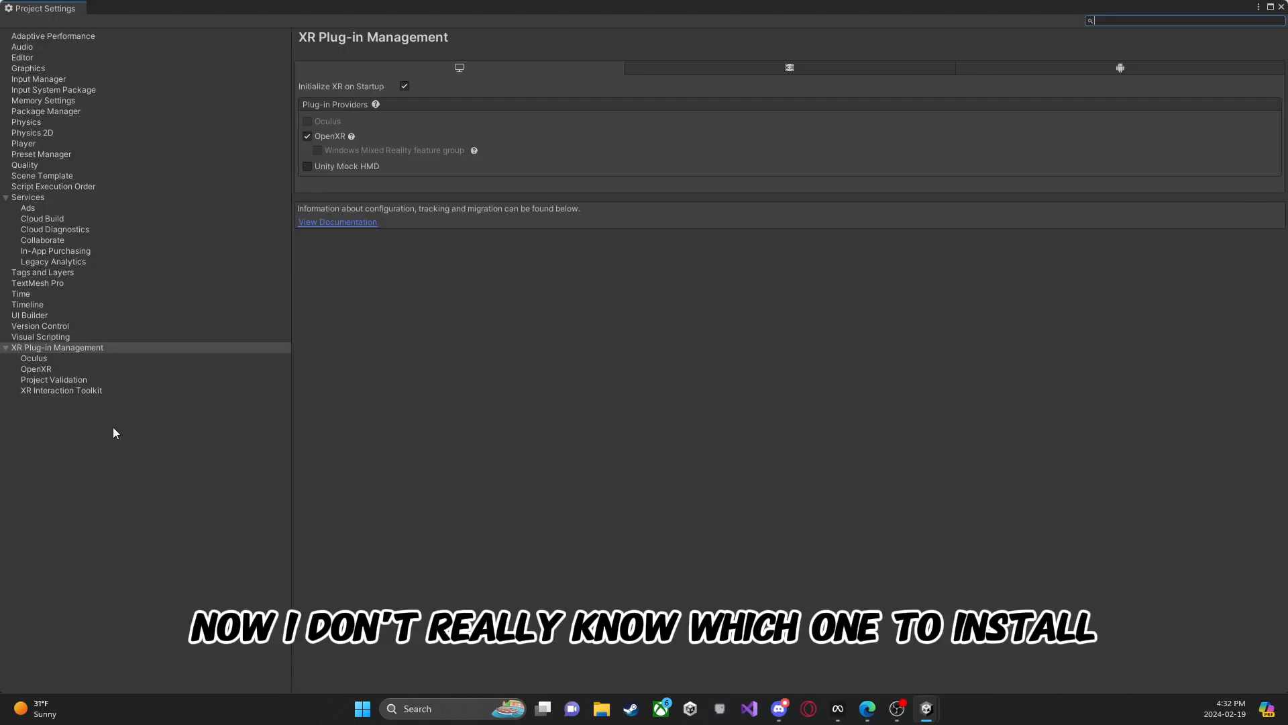
{"action": "left_click", "coordinate": [63, 155]}
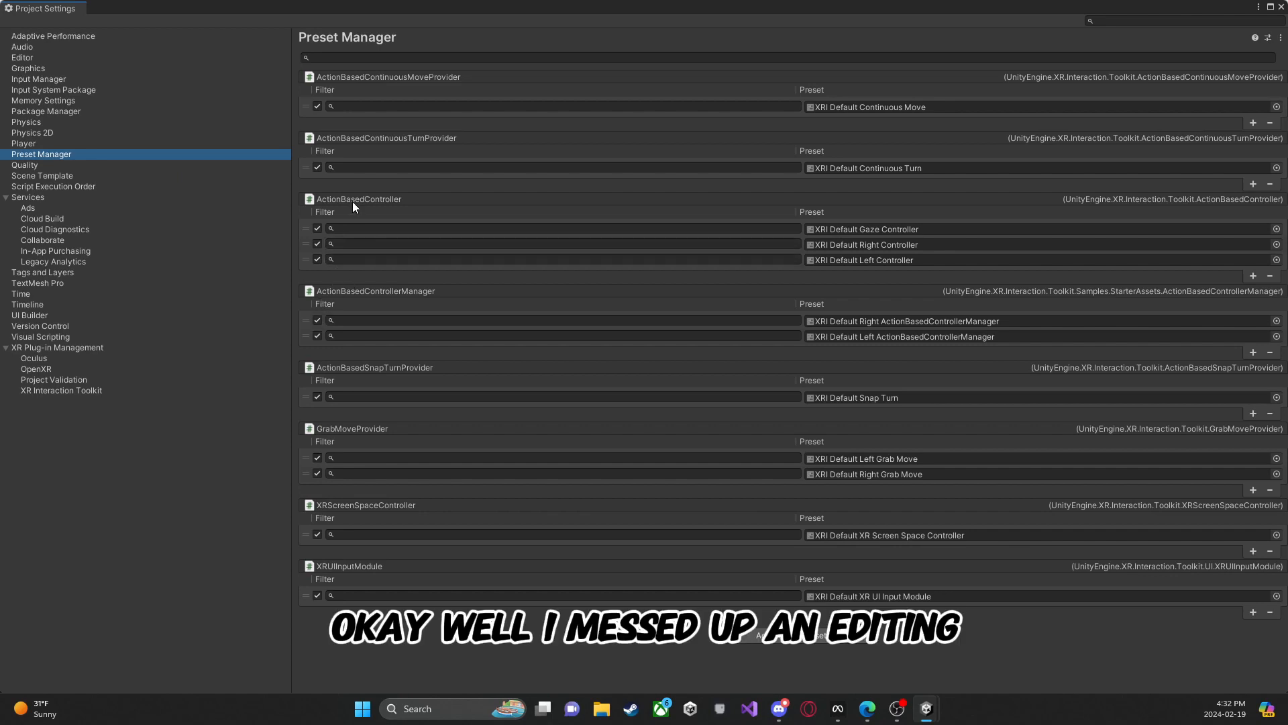
{"action": "left_click", "coordinate": [375, 245]}
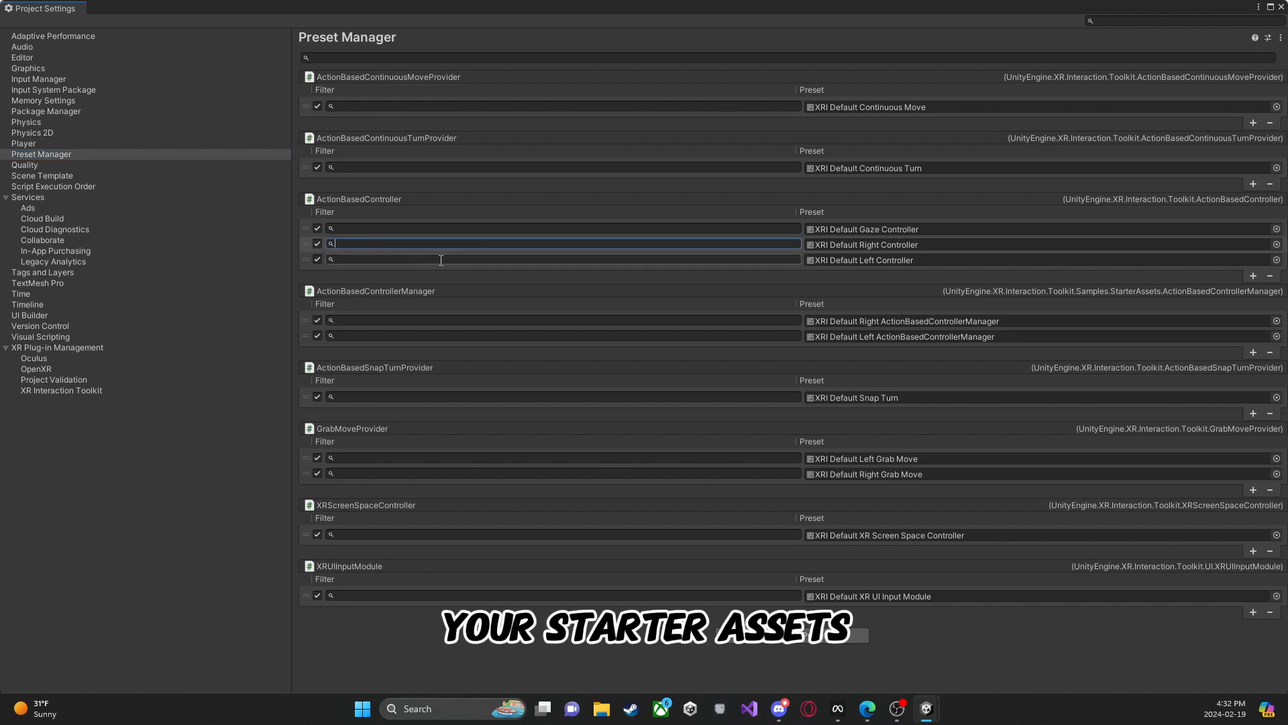
{"action": "type", "text": "R"}
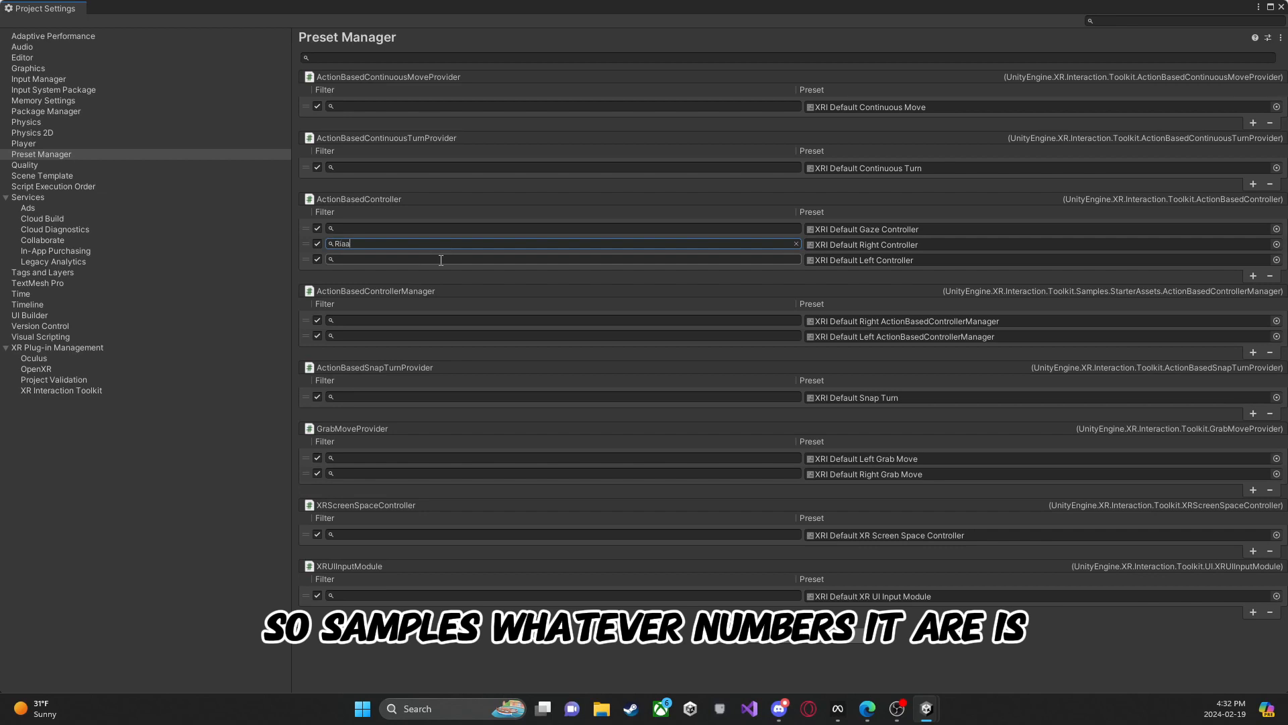
{"action": "type", "text": "ight"}
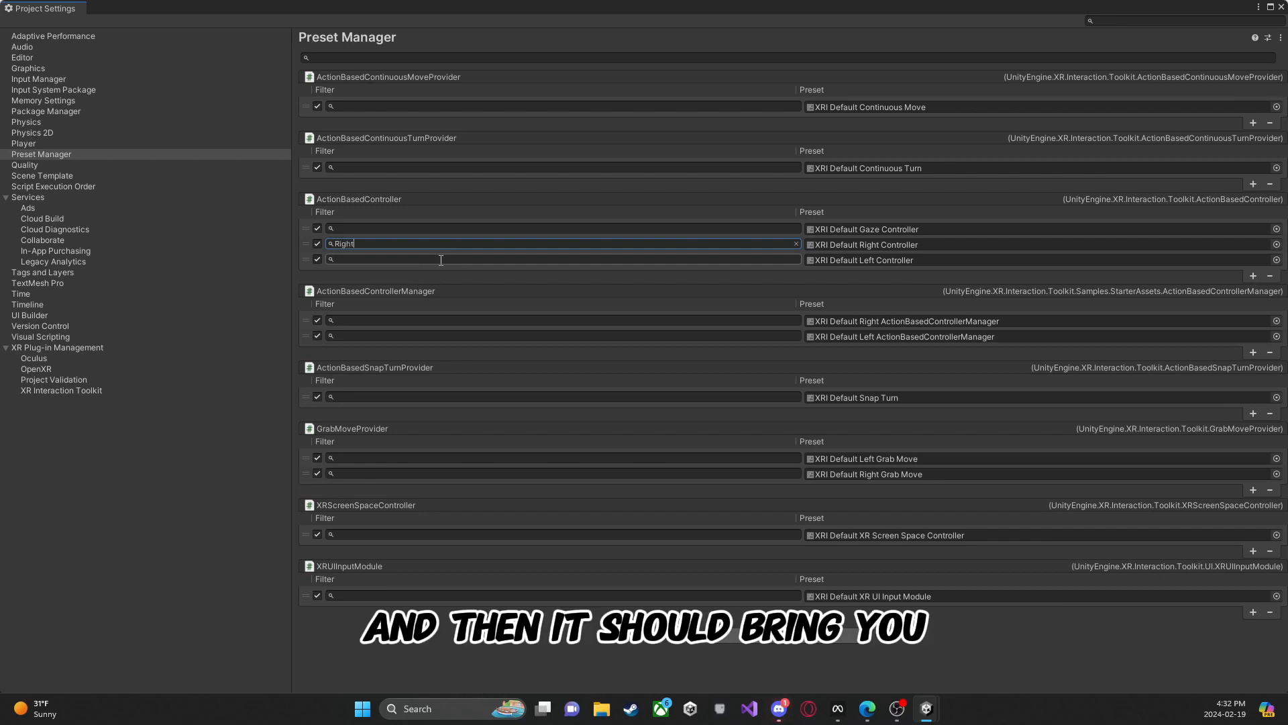
Step: Set the filter for XRI Default Left Controller to Left and close the Project Settings window
{"action": "left_click", "coordinate": [440, 260]}
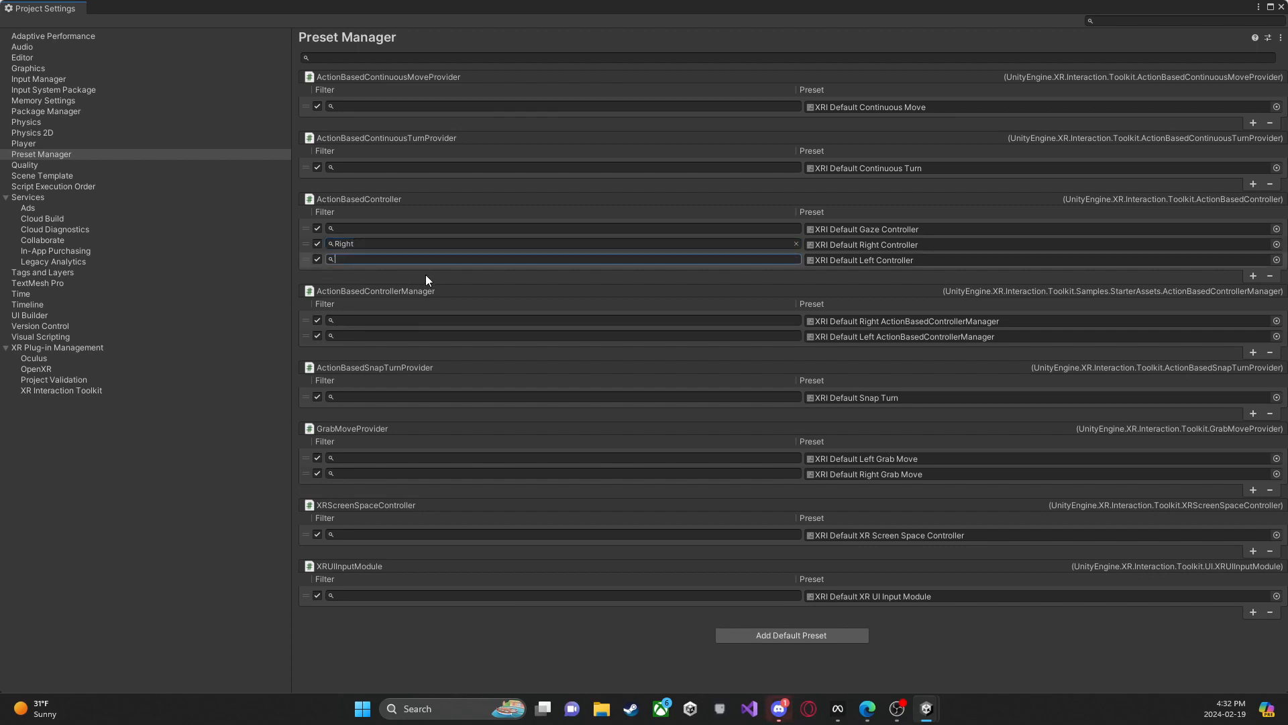
{"action": "type", "text": "Lef"}
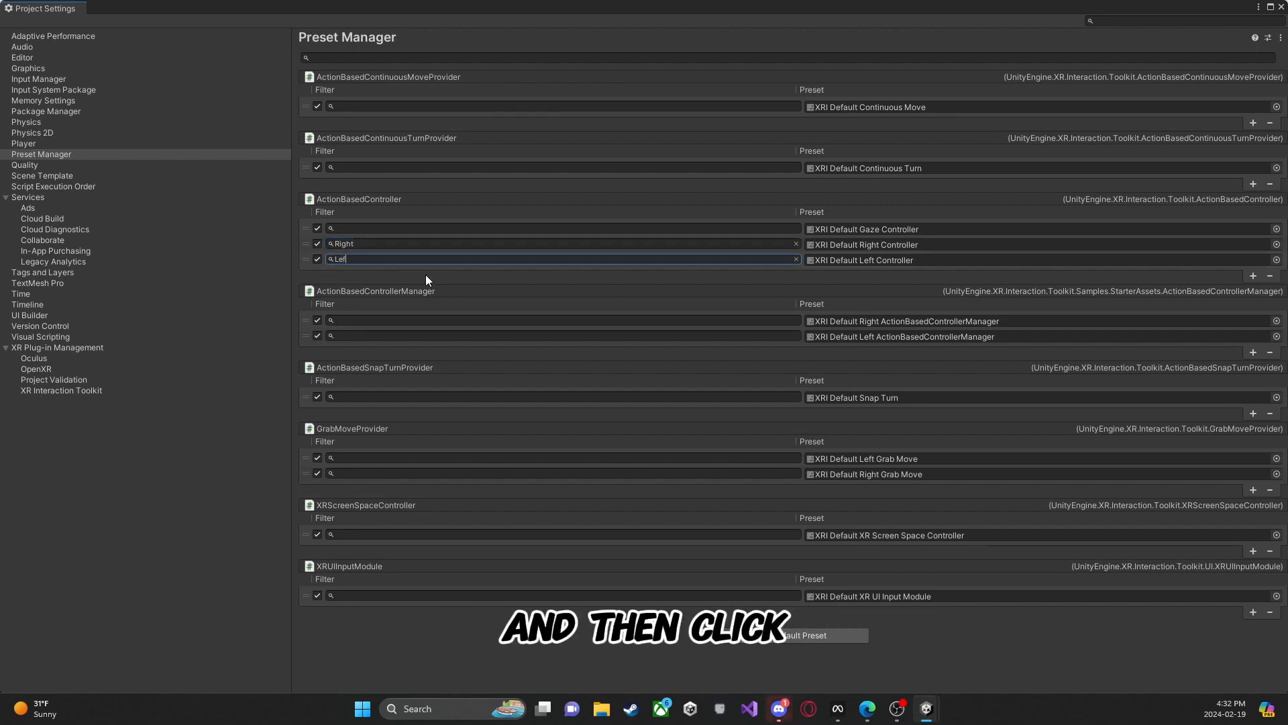
{"action": "type", "text": "t"}
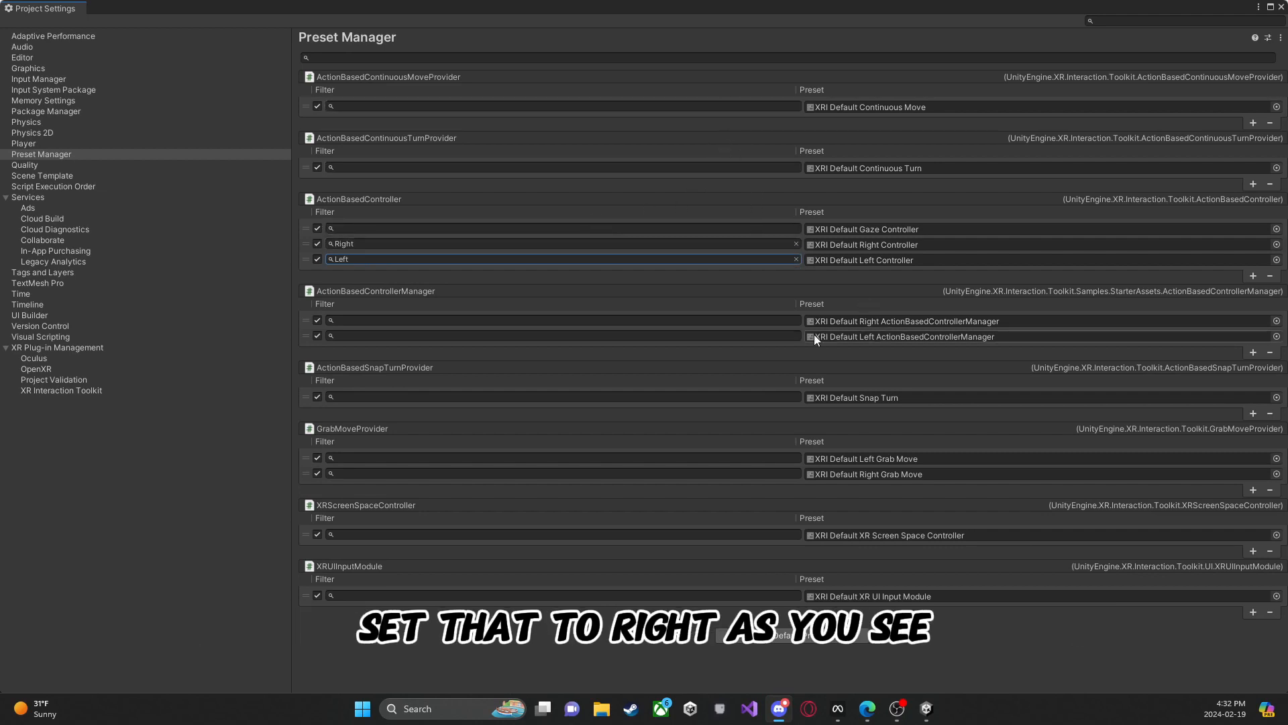
{"action": "left_click", "coordinate": [1282, 10]}
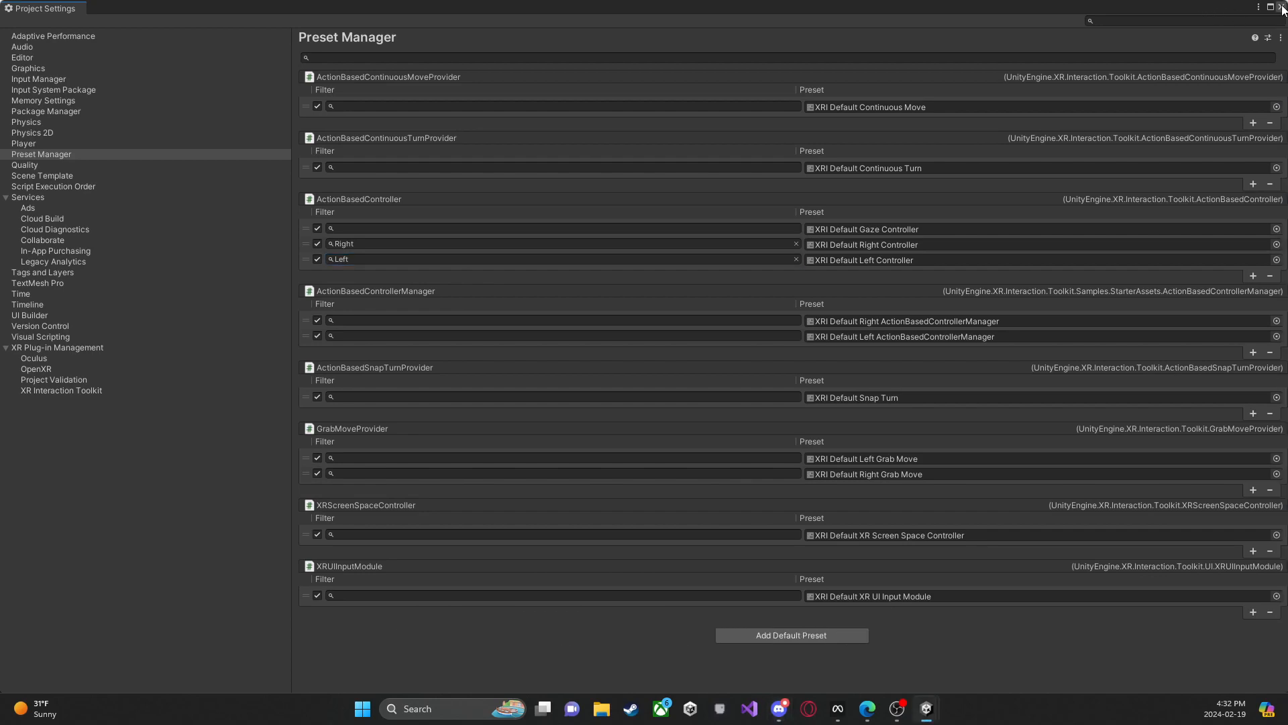
{"action": "left_click", "coordinate": [1282, 7]}
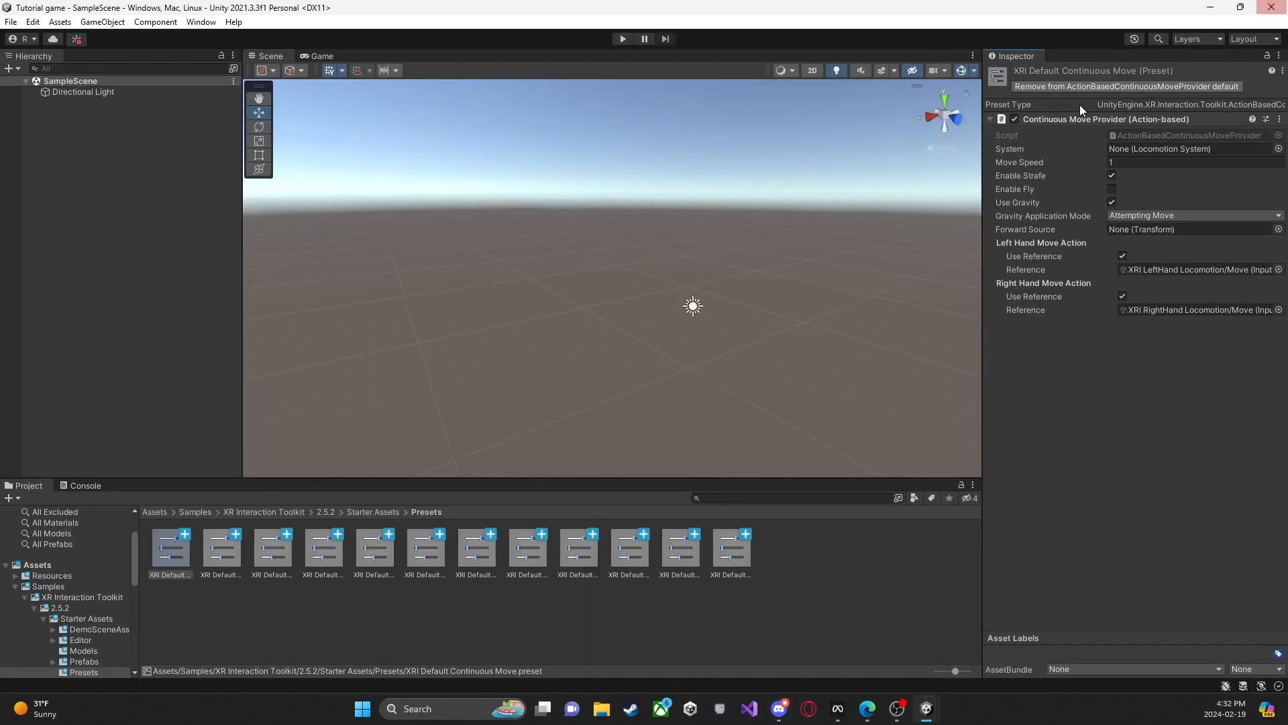
Step: Return to the root Assets folder and add a 3D cube to the scene
{"action": "left_click", "coordinate": [165, 509]}
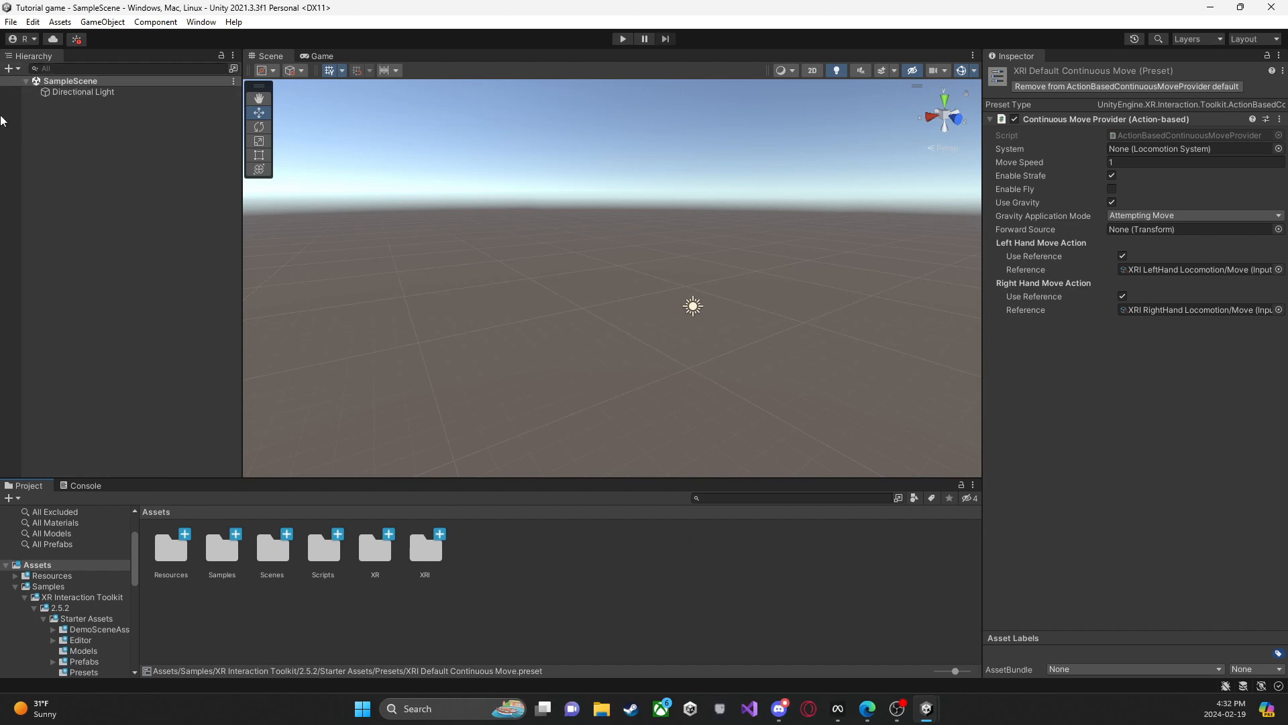
{"action": "left_click", "coordinate": [340, 240]}
{"action": "left_click", "coordinate": [10, 70]}
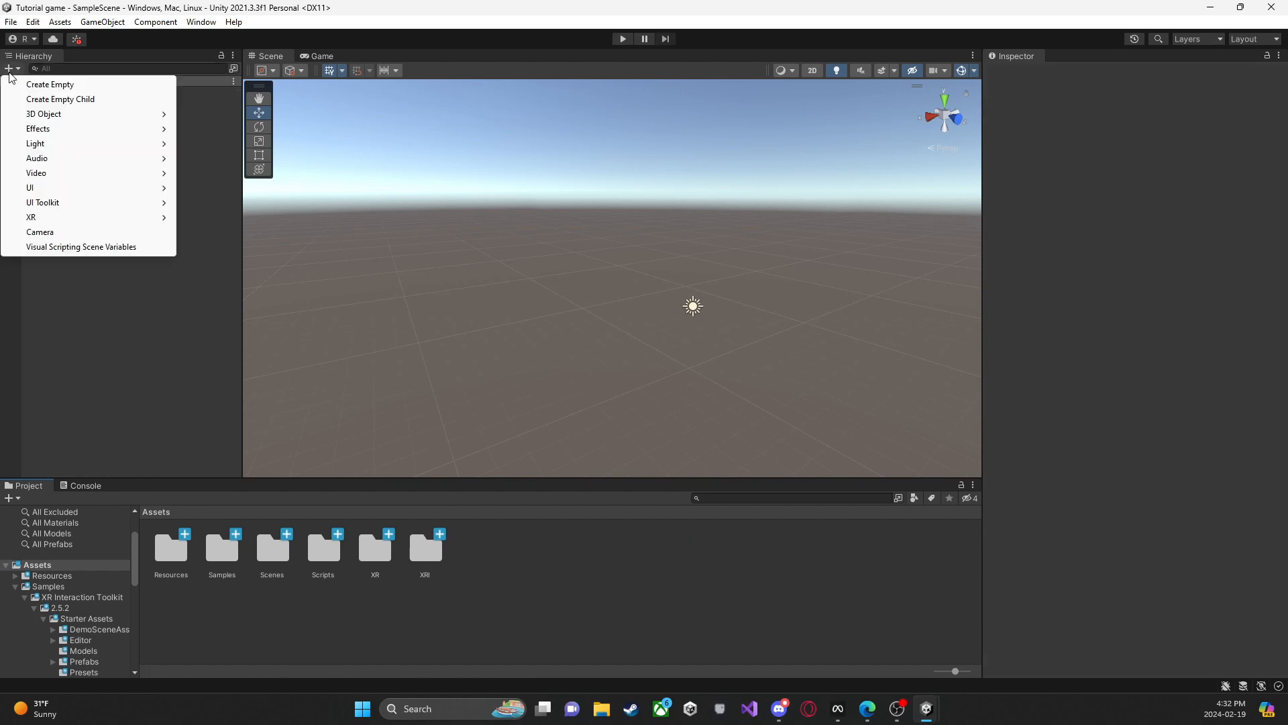
{"action": "mouse_move", "coordinate": [25, 112]}
{"action": "left_click", "coordinate": [201, 116]}
Step: Move the cube to about X 5.82, Y 1.82, Z -5.47
{"action": "right_click_drag", "start_coordinate": [553, 198], "coordinate": [648, 203]}
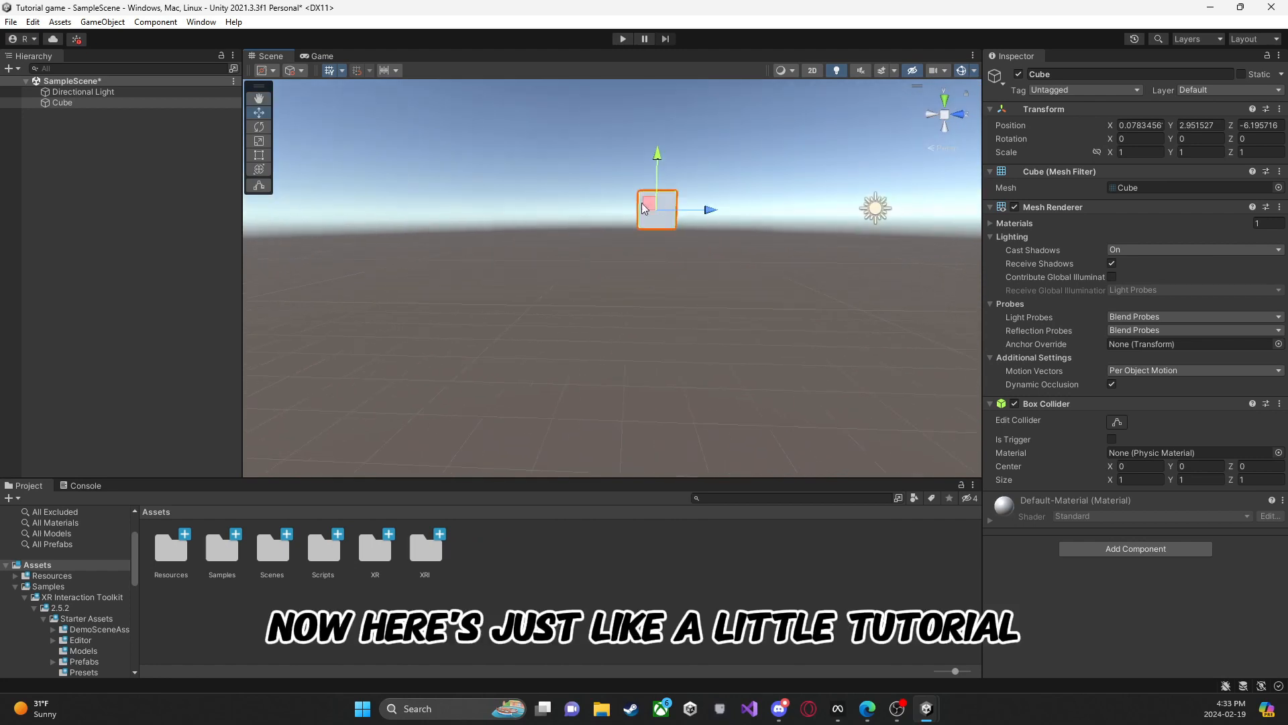
{"action": "left_click_drag", "start_coordinate": [711, 210], "coordinate": [717, 210]}
{"action": "left_click_drag", "start_coordinate": [665, 147], "coordinate": [679, 188]}
{"action": "left_click", "coordinate": [680, 247]}
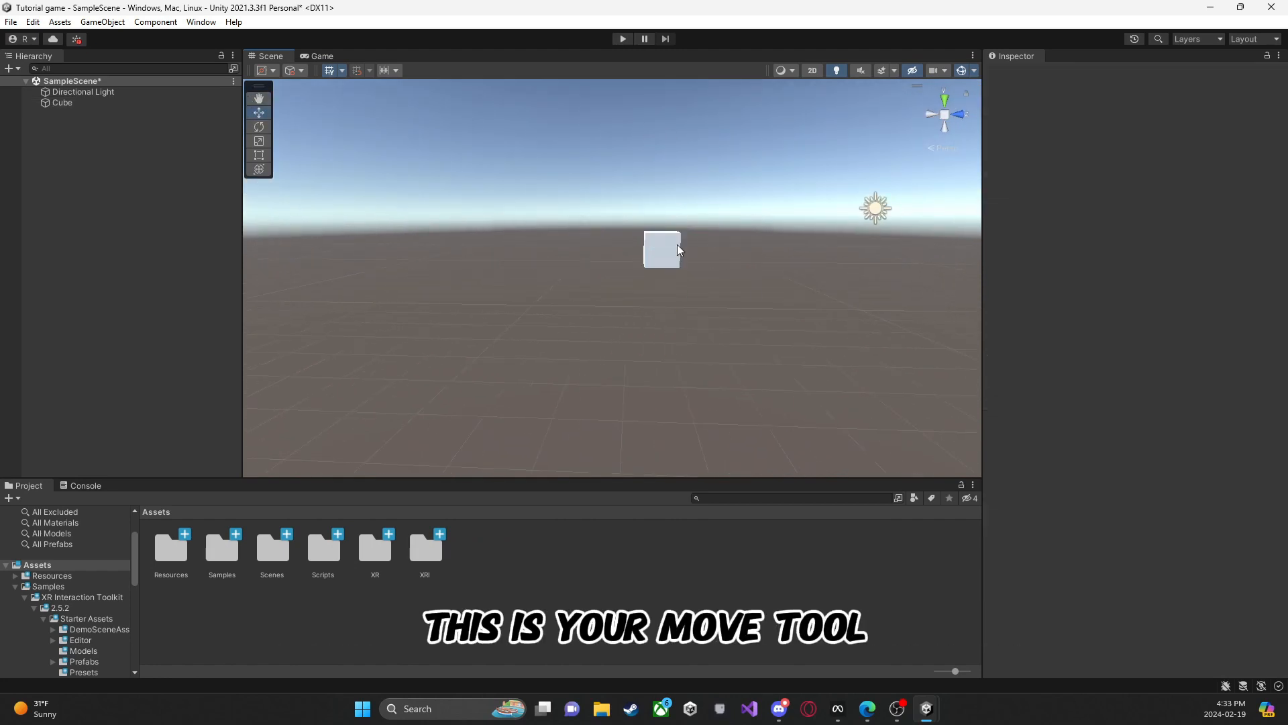
{"action": "left_click", "coordinate": [670, 252]}
{"action": "left_click_drag", "start_coordinate": [665, 259], "coordinate": [791, 297]}
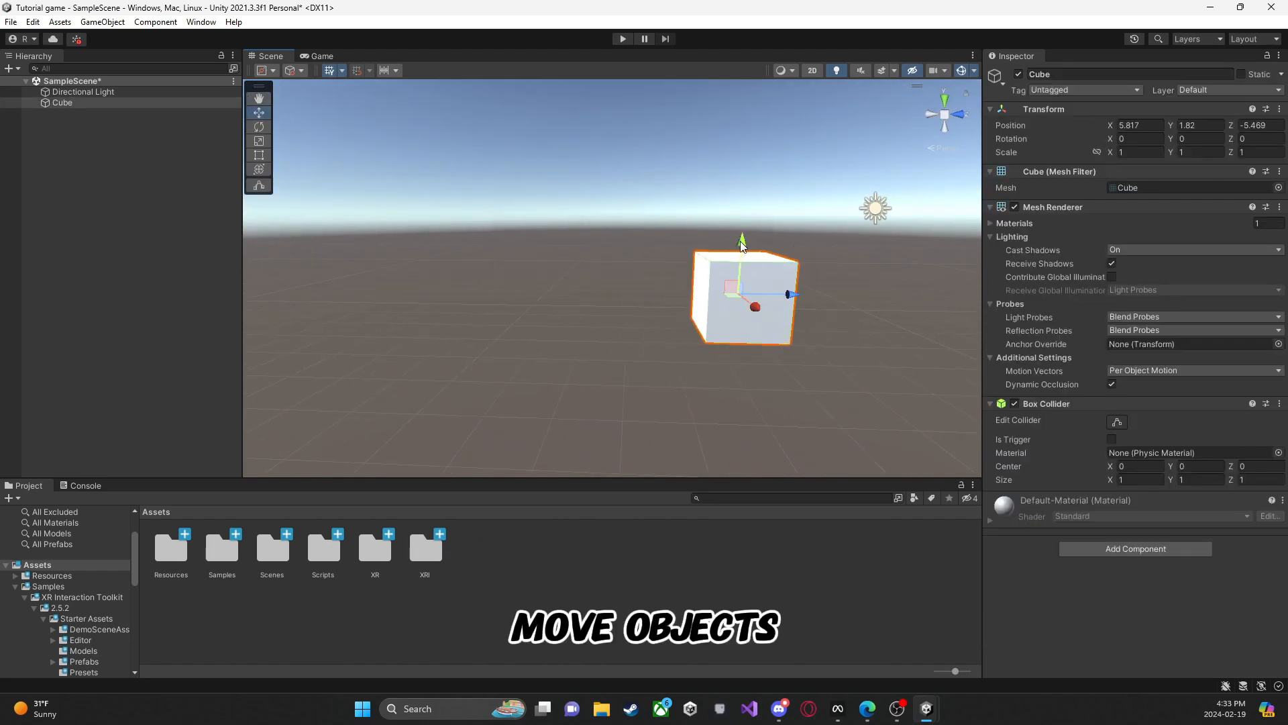
Step: Try raising the cube to about Y 3.37 and rotating it about -32 degrees around Y, and undo both changes
{"action": "left_click_drag", "start_coordinate": [742, 243], "coordinate": [745, 124]}
{"action": "right_click_drag", "start_coordinate": [704, 175], "coordinate": [550, 202]}
{"action": "left_click", "coordinate": [261, 145]}
{"action": "left_click", "coordinate": [259, 128]}
{"action": "left_click_drag", "start_coordinate": [698, 276], "coordinate": [794, 269]}
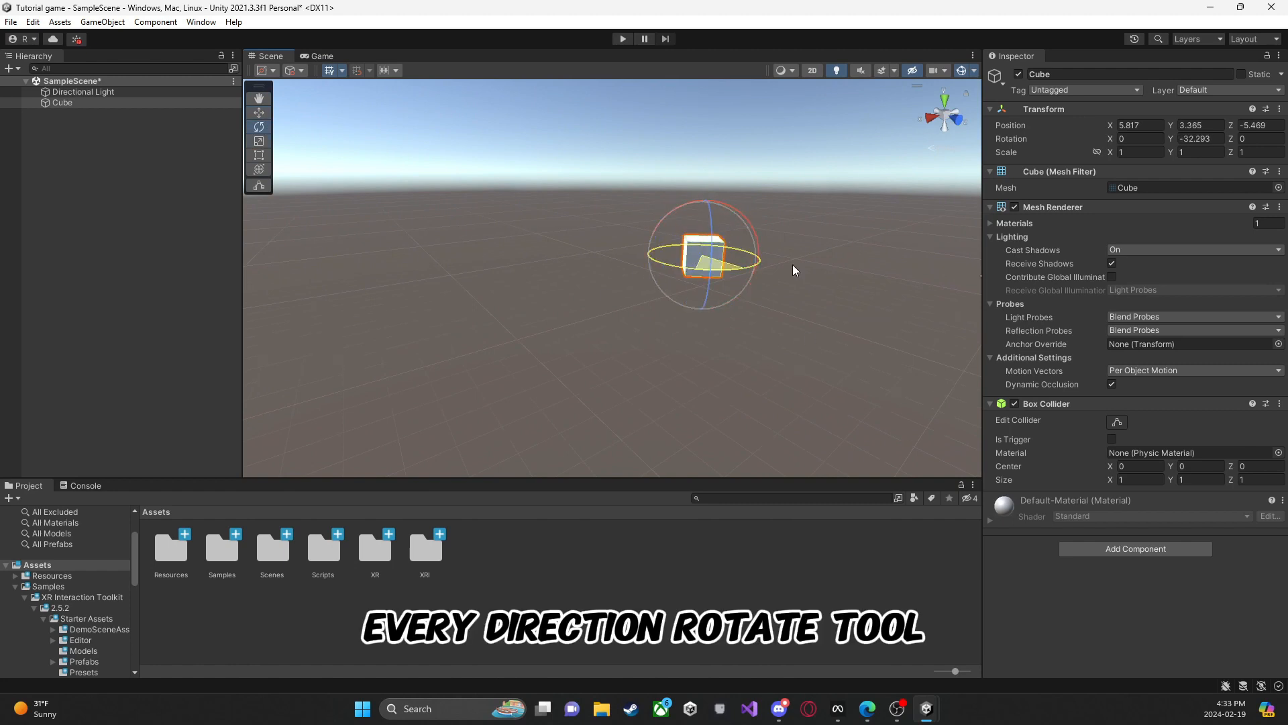
{"action": "key", "text": "ctrl+z"}
{"action": "key", "text": "ctrl+z"}
{"action": "left_click_drag", "start_coordinate": [699, 327], "coordinate": [702, 319]}
{"action": "key", "text": "ctrl+z"}
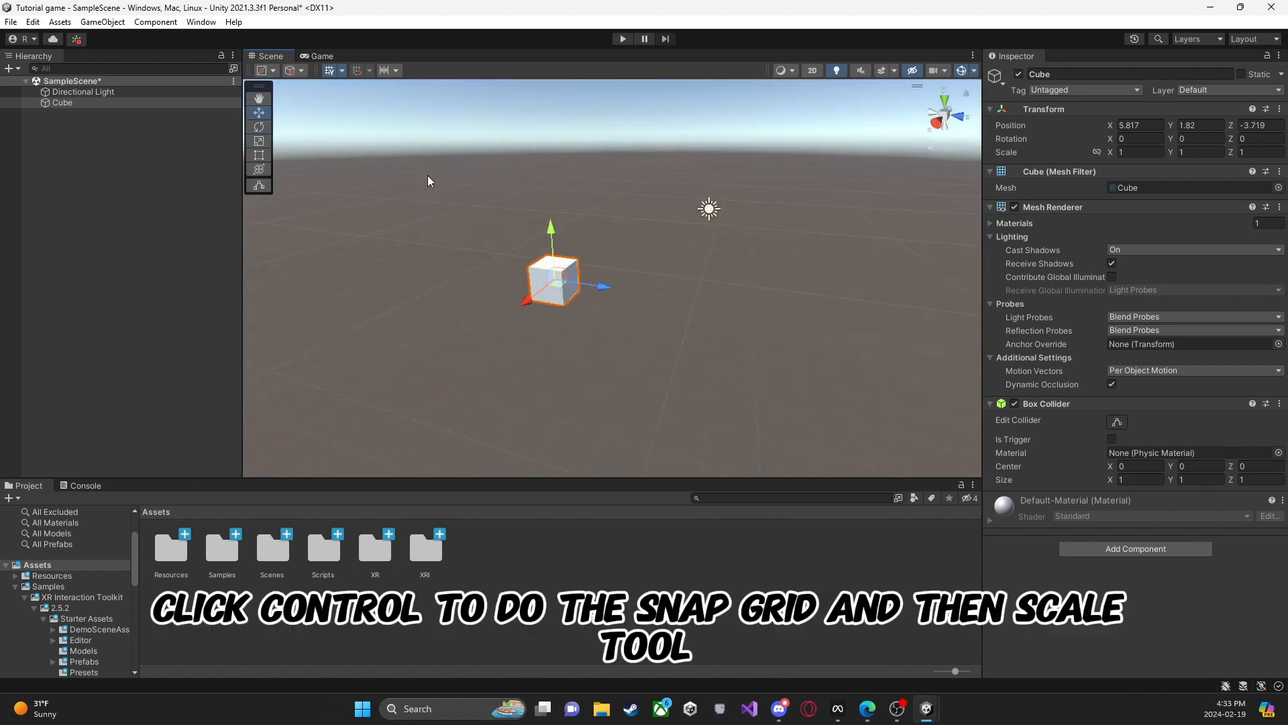
Step: Scale the cube into a flat slab of about 5.06 by 0.56 by 6.28
{"action": "left_click", "coordinate": [264, 142]}
{"action": "mouse_move", "coordinate": [530, 228]}
{"action": "right_mouse_down"}
{"action": "mouse_move", "coordinate": [500, 245]}
{"action": "mouse_move", "coordinate": [533, 232]}
{"action": "right_mouse_up"}
{"action": "left_click_drag", "start_coordinate": [597, 278], "coordinate": [648, 290]}
{"action": "left_click_drag", "start_coordinate": [515, 289], "coordinate": [484, 305]}
{"action": "left_click_drag", "start_coordinate": [547, 217], "coordinate": [645, 271]}
{"action": "right_click_drag", "start_coordinate": [645, 271], "coordinate": [490, 245]}
{"action": "key", "text": "s"}
{"action": "left_click_drag", "start_coordinate": [457, 230], "coordinate": [465, 264]}
{"action": "left_click_drag", "start_coordinate": [400, 292], "coordinate": [387, 294]}
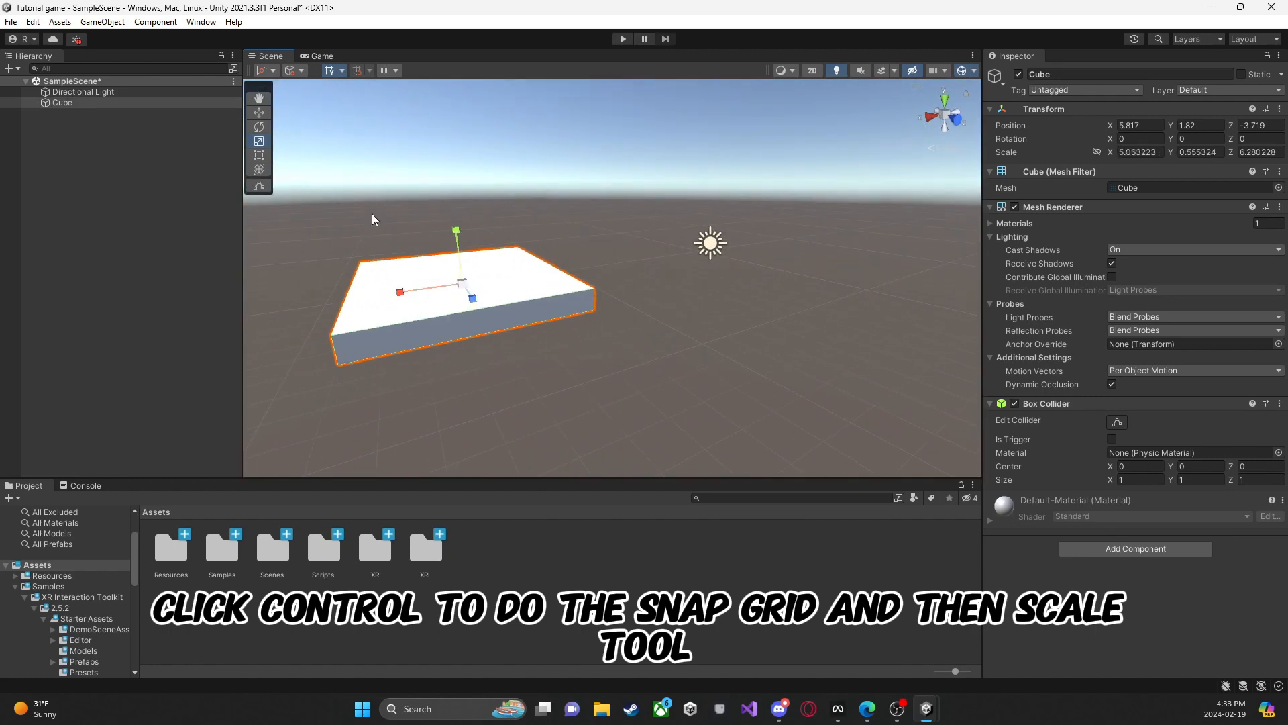
Step: Stretch the slab with the Rect tool to about 8.56 along X and 8.77 along Z
{"action": "left_click", "coordinate": [259, 155]}
{"action": "key", "text": "a"}
{"action": "right_click_drag", "start_coordinate": [496, 348], "coordinate": [724, 477]}
{"action": "left_click_drag", "start_coordinate": [635, 316], "coordinate": [711, 315]}
{"action": "left_click_drag", "start_coordinate": [569, 223], "coordinate": [554, 165]}
{"action": "left_click_drag", "start_coordinate": [663, 162], "coordinate": [681, 159]}
{"action": "key", "text": "d"}
{"action": "right_click_drag", "start_coordinate": [681, 158], "coordinate": [295, 101]}
{"action": "key", "text": "w"}
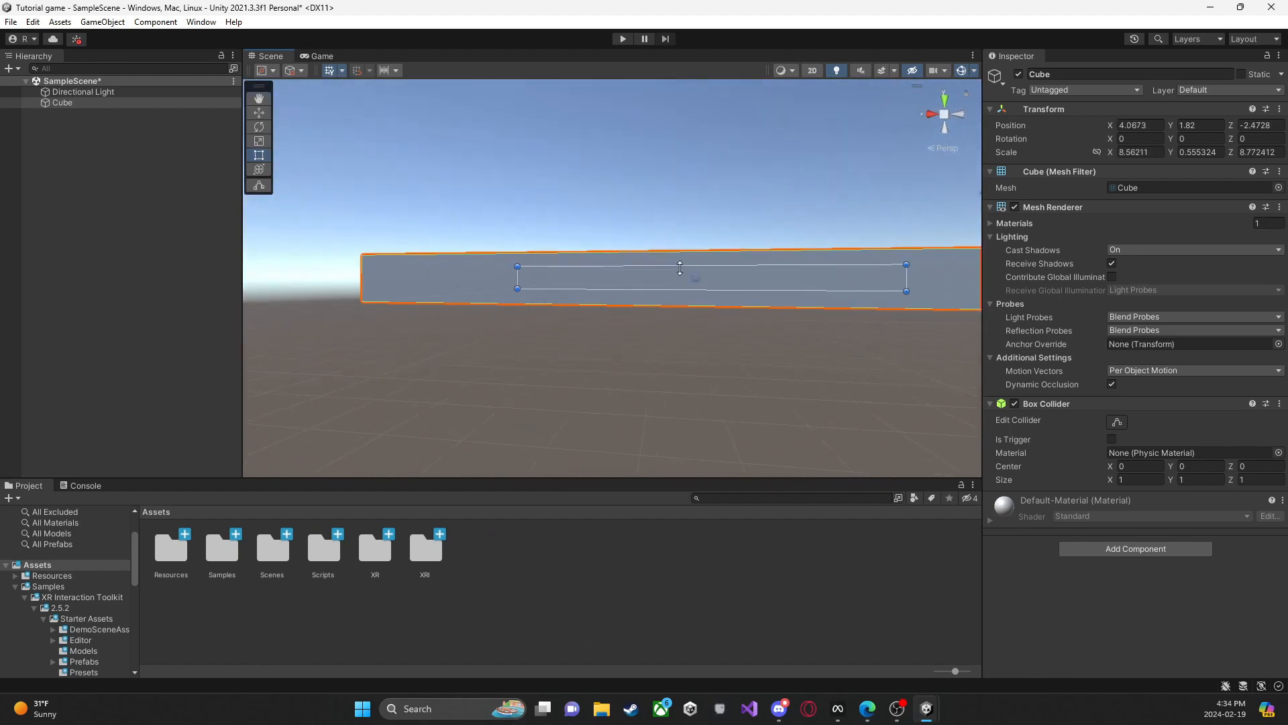
Step: Thin the slab to a Y scale of about 0.2 and move it to about X 3.3, Z -2
{"action": "left_click_drag", "start_coordinate": [711, 268], "coordinate": [711, 257]}
{"action": "right_click_drag", "start_coordinate": [712, 257], "coordinate": [555, 258]}
{"action": "key", "text": "s"}
{"action": "left_click", "coordinate": [555, 258]}
{"action": "left_click", "coordinate": [556, 258]}
{"action": "key", "text": "y"}
{"action": "key", "text": "a"}
{"action": "right_click_drag", "start_coordinate": [589, 218], "coordinate": [771, 149]}
{"action": "left_click", "coordinate": [259, 111]}
{"action": "right_click_drag", "start_coordinate": [591, 167], "coordinate": [597, 273]}
{"action": "key", "text": "s"}
Step: Place the Gorilla Rig prefab from Resources/GorillaPrefabs on the slab and put it first in the scene hierarchy
{"action": "double_click", "coordinate": [163, 557]}
{"action": "double_click", "coordinate": [163, 559]}
{"action": "left_click_drag", "start_coordinate": [168, 553], "coordinate": [587, 265]}
{"action": "key", "text": "w"}
{"action": "right_click_drag", "start_coordinate": [587, 265], "coordinate": [268, 231]}
{"action": "key", "text": "d"}
{"action": "left_click_drag", "start_coordinate": [546, 205], "coordinate": [613, 249]}
{"action": "left_click_drag", "start_coordinate": [88, 103], "coordinate": [100, 87]}
Step: Rename the cube as floor and shift it to about Y 1.67, Z -2.54
{"action": "left_click", "coordinate": [81, 114]}
{"action": "left_click", "coordinate": [1093, 75]}
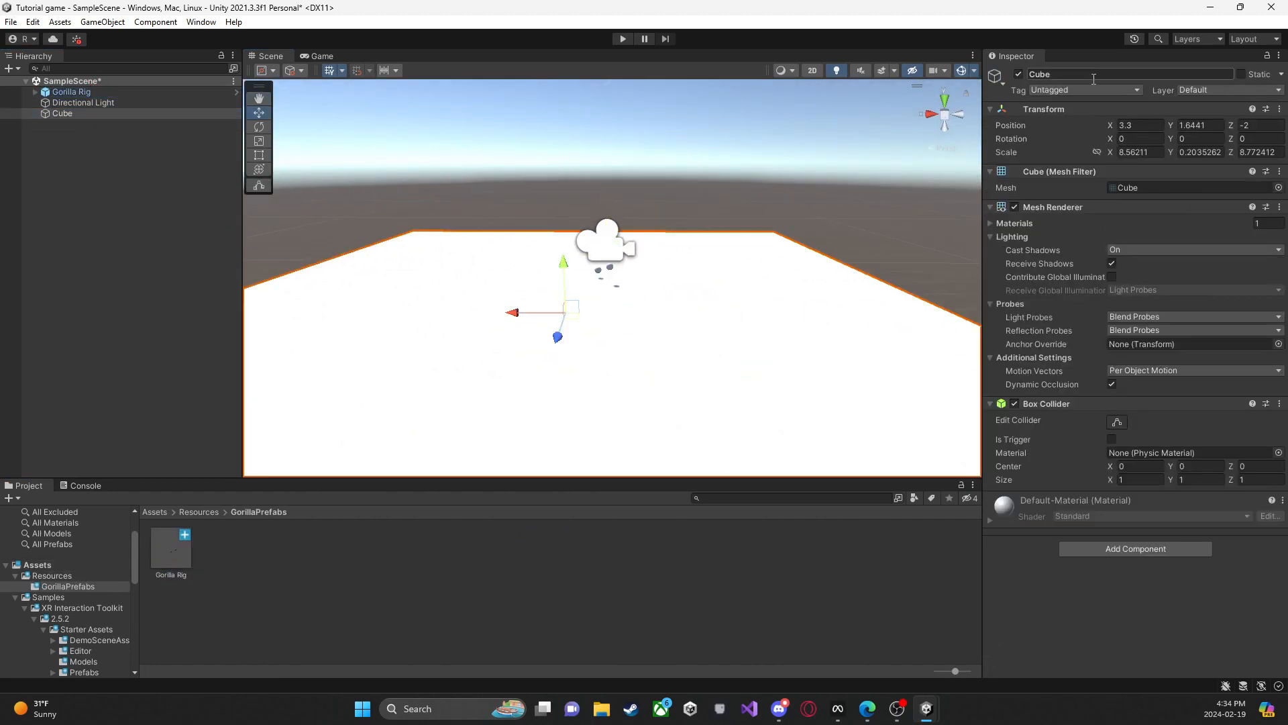
{"action": "type", "text": "Fl"}
{"action": "key", "text": "BackSpace"}
{"action": "key", "text": "BackSpace"}
{"action": "key", "text": "BackSpace"}
{"action": "key", "text": "BackSpace"}
{"action": "key", "text": "BackSpace"}
{"action": "key", "text": "BackSpace"}
{"action": "type", "text": "floor"}
{"action": "right_click_drag", "start_coordinate": [650, 182], "coordinate": [831, 228]}
{"action": "key", "text": "a"}
{"action": "left_click_drag", "start_coordinate": [778, 232], "coordinate": [730, 231]}
Step: Play the scene, examine the movement of the Main Camera and both hand controllers in the Scene view, and stop playing
{"action": "left_click", "coordinate": [624, 41]}
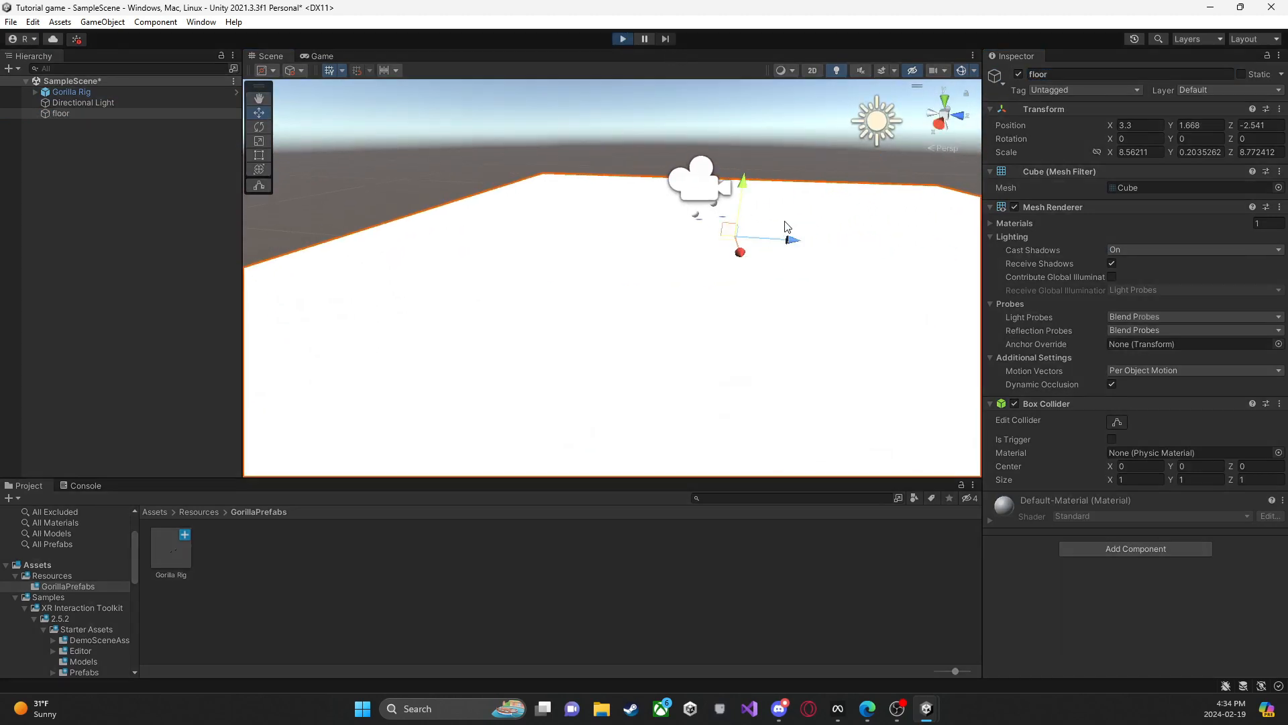
{"action": "left_click", "coordinate": [272, 56]}
{"action": "right_click_drag", "start_coordinate": [571, 201], "coordinate": [637, 208]}
{"action": "left_click", "coordinate": [628, 183]}
{"action": "left_click", "coordinate": [80, 114]}
{"action": "left_click", "coordinate": [82, 134]}
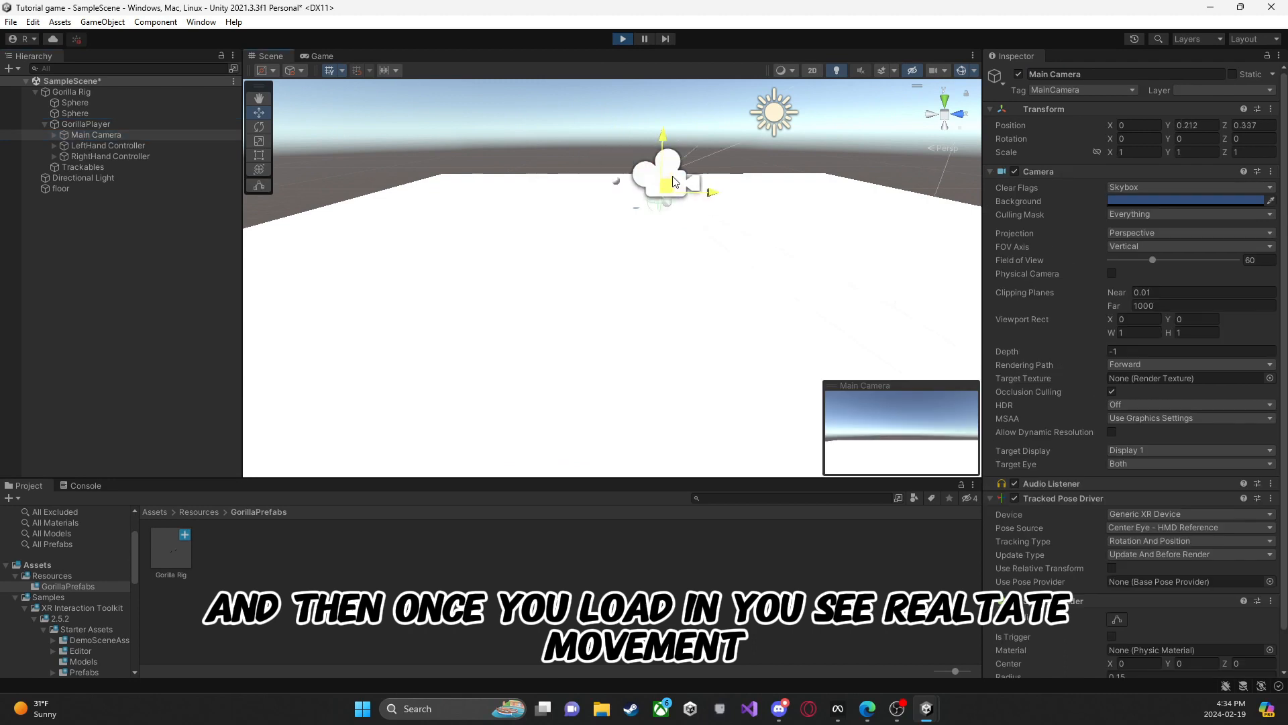
{"action": "left_click", "coordinate": [106, 146]}
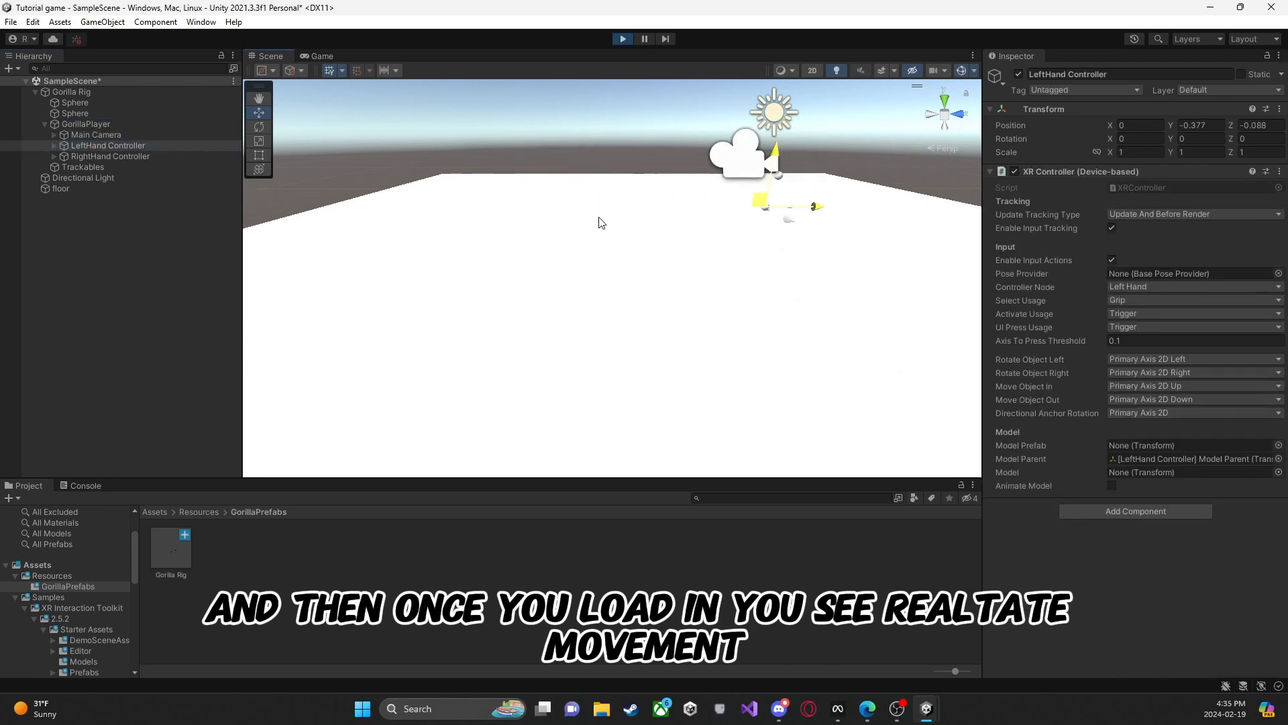
{"action": "left_click", "coordinate": [113, 155]}
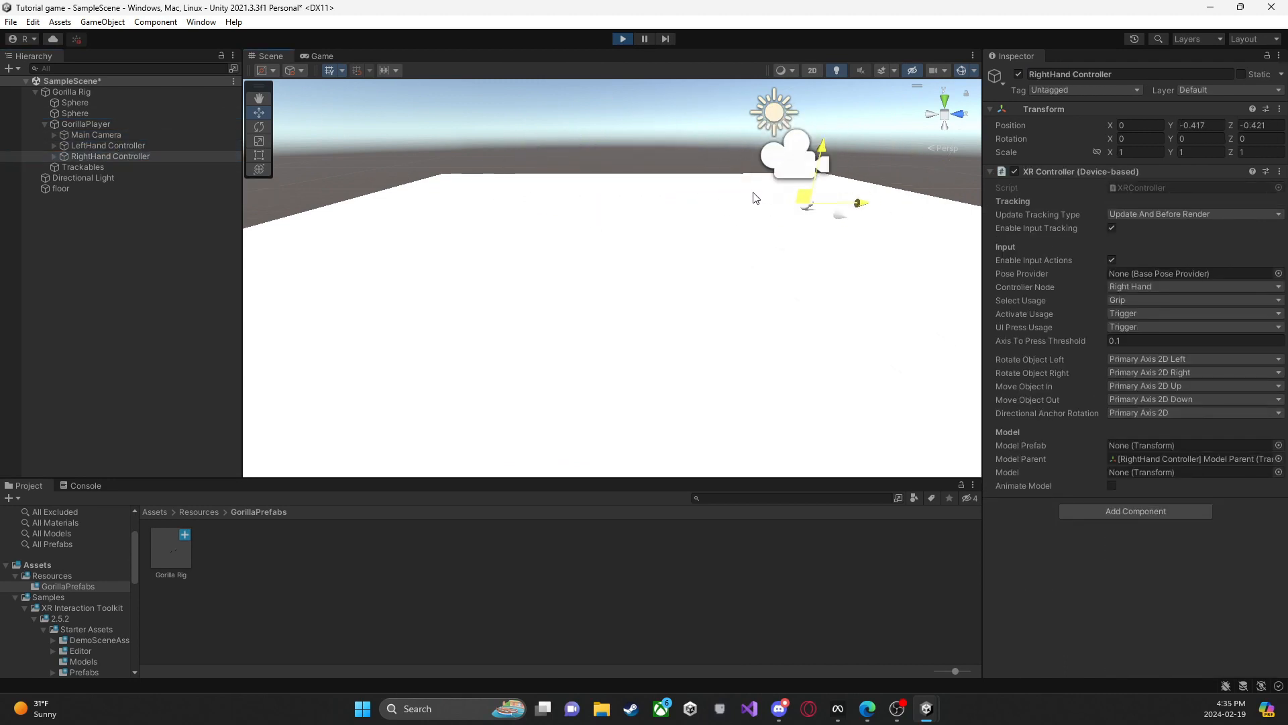
{"action": "left_click", "coordinate": [623, 38]}
{"action": "left_click_drag", "start_coordinate": [75, 113], "coordinate": [164, 161]}
{"action": "key", "text": "Escape"}
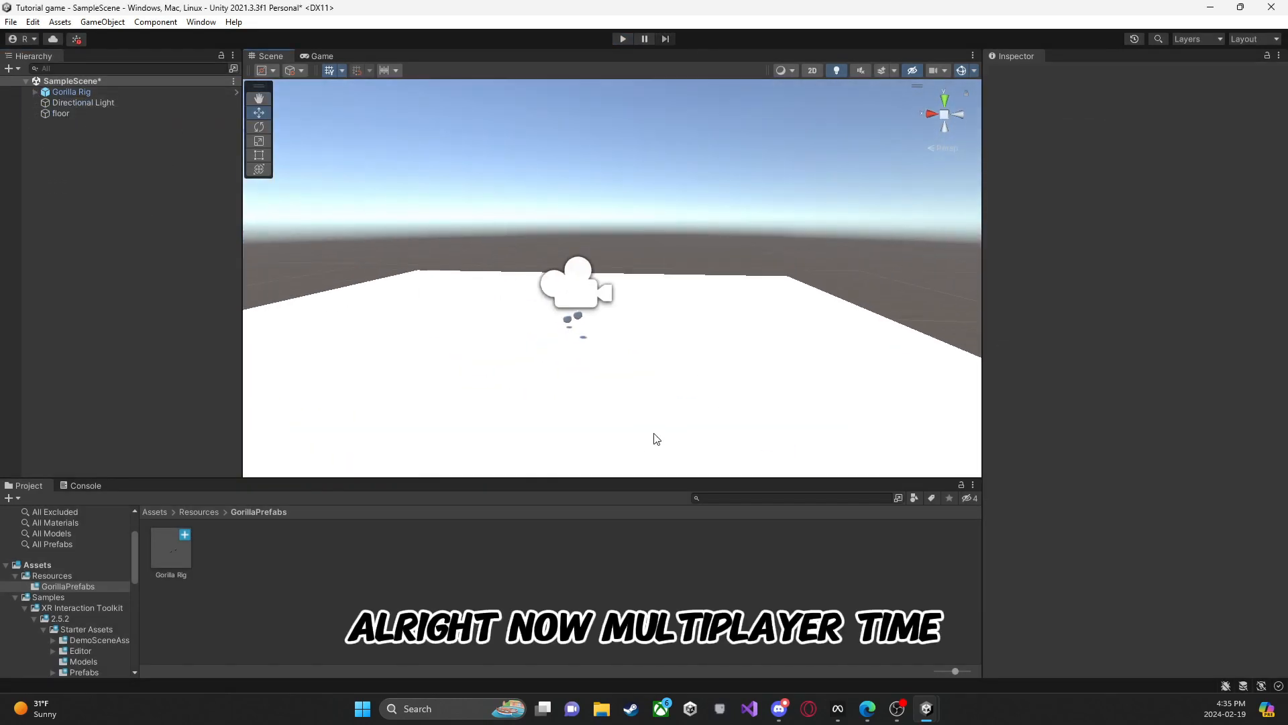
Step: Switch to Microsoft Edge, open the Unity Asset Store from the search results, and search it for photon
{"action": "left_click", "coordinate": [156, 512]}
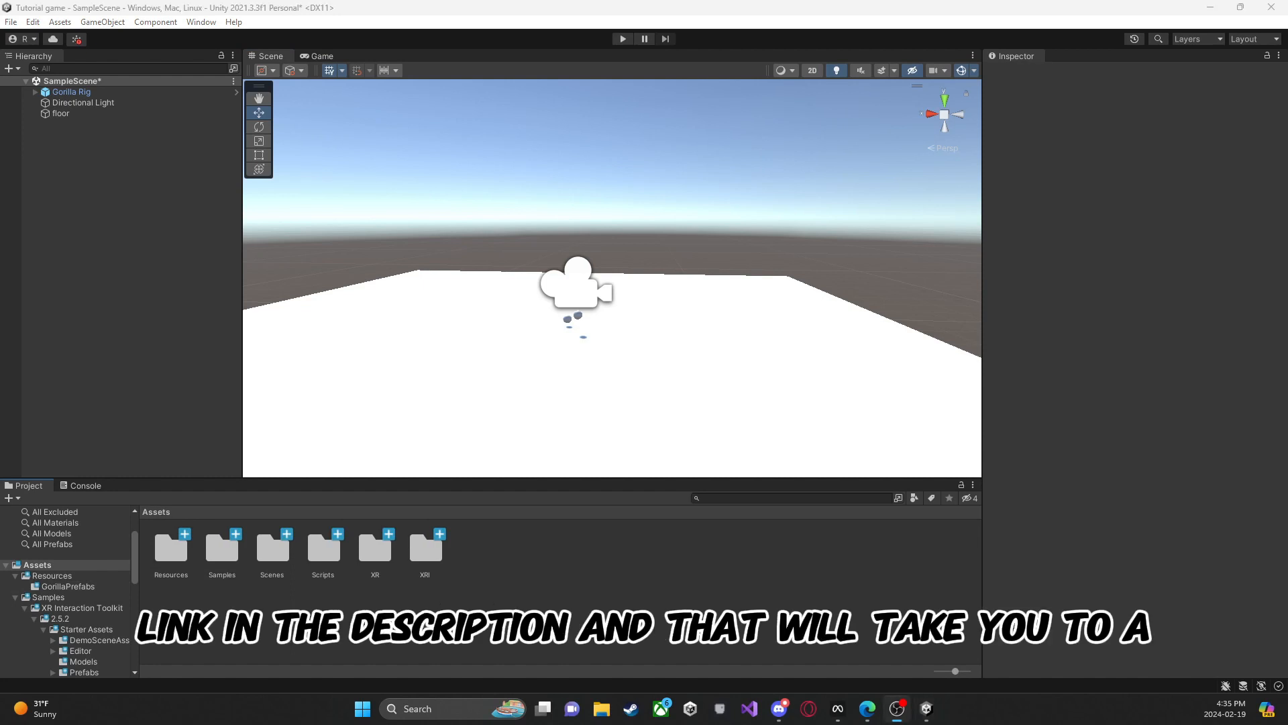
{"action": "left_click", "coordinate": [867, 708]}
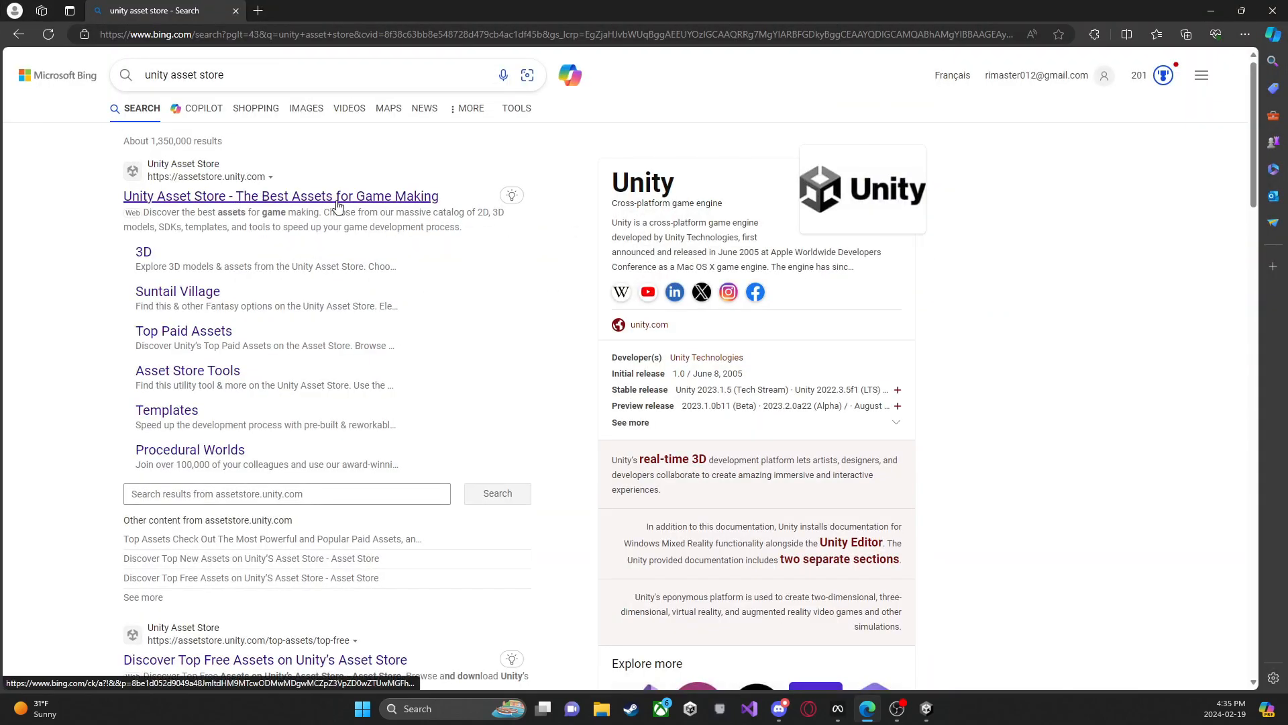
{"action": "left_click", "coordinate": [336, 198]}
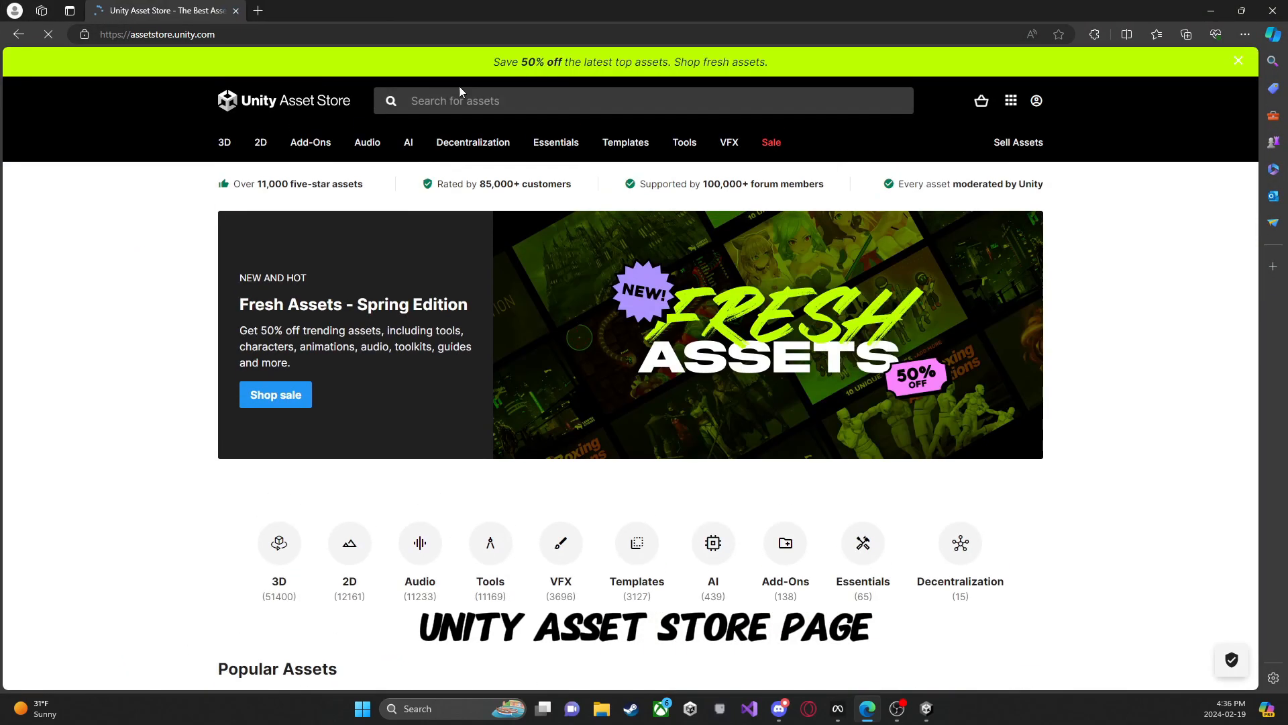
{"action": "left_click", "coordinate": [463, 101]}
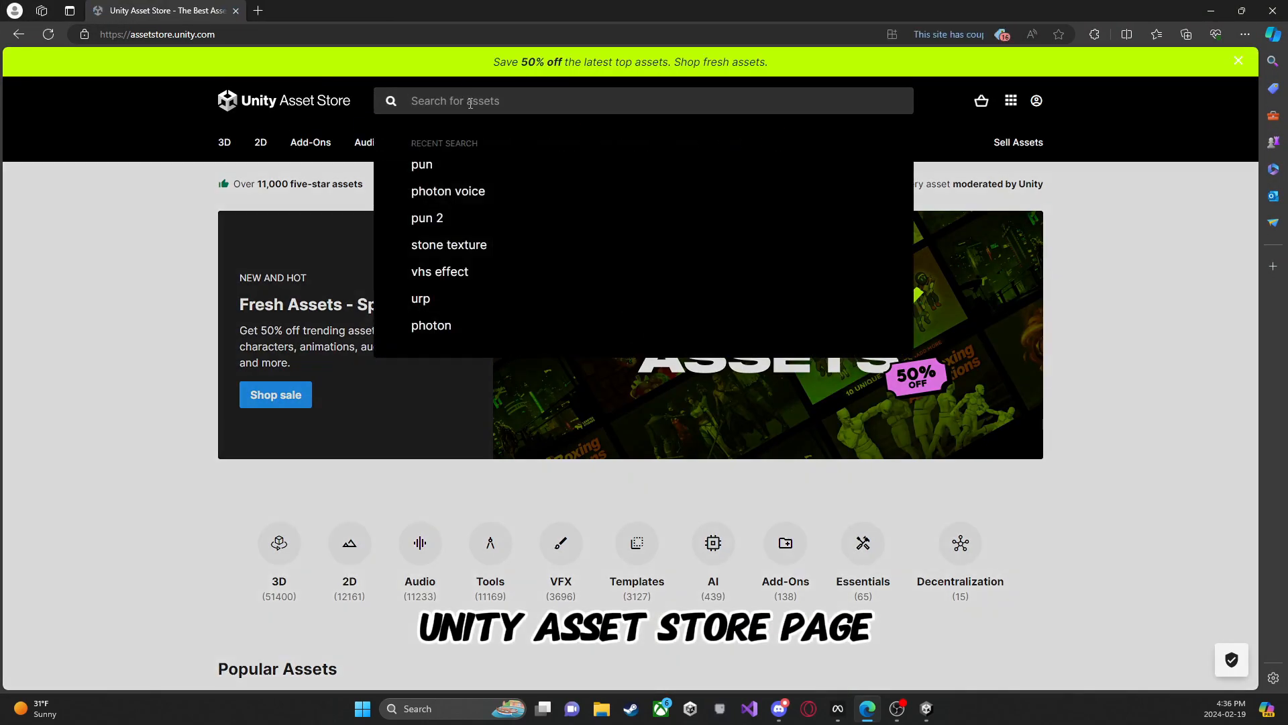
{"action": "type", "text": "photon"}
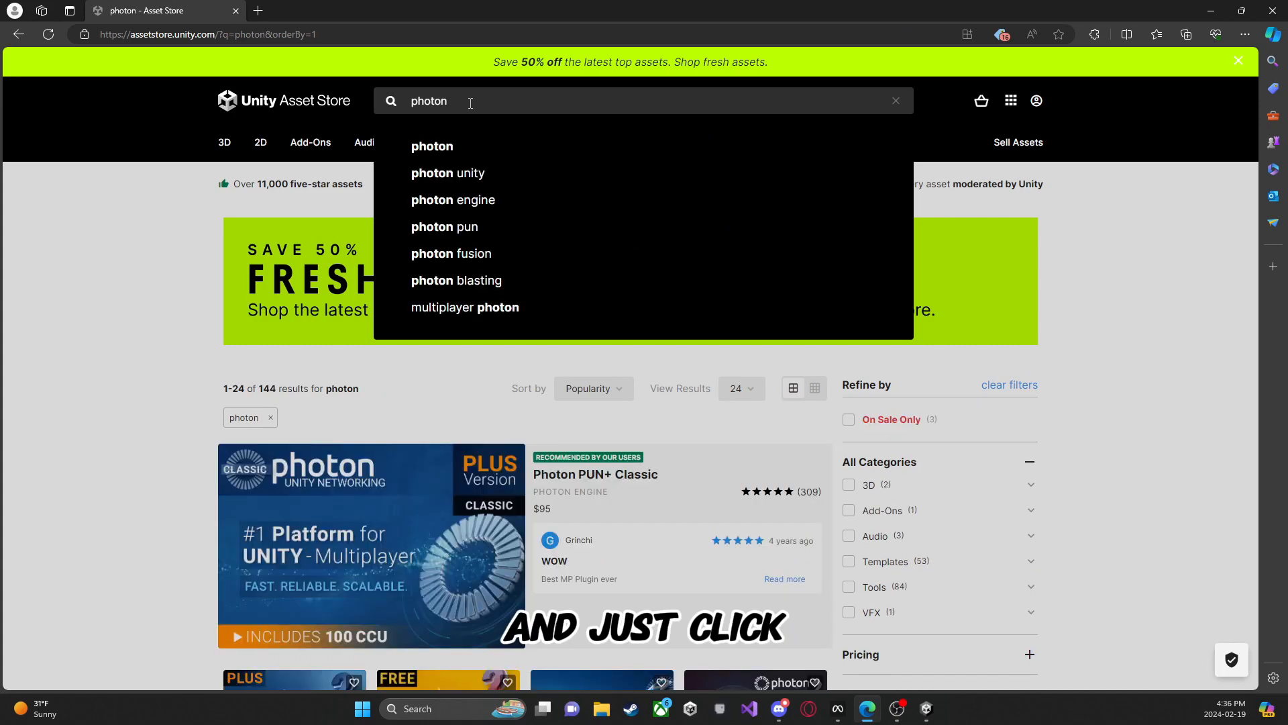
{"action": "key", "text": "Return"}
Step: Open the free Photon Voice 2 asset page from the search results and sign in to the store with the Unity account
{"action": "scroll", "coordinate": [521, 341], "scroll_direction": "down", "scroll_amount": 5}
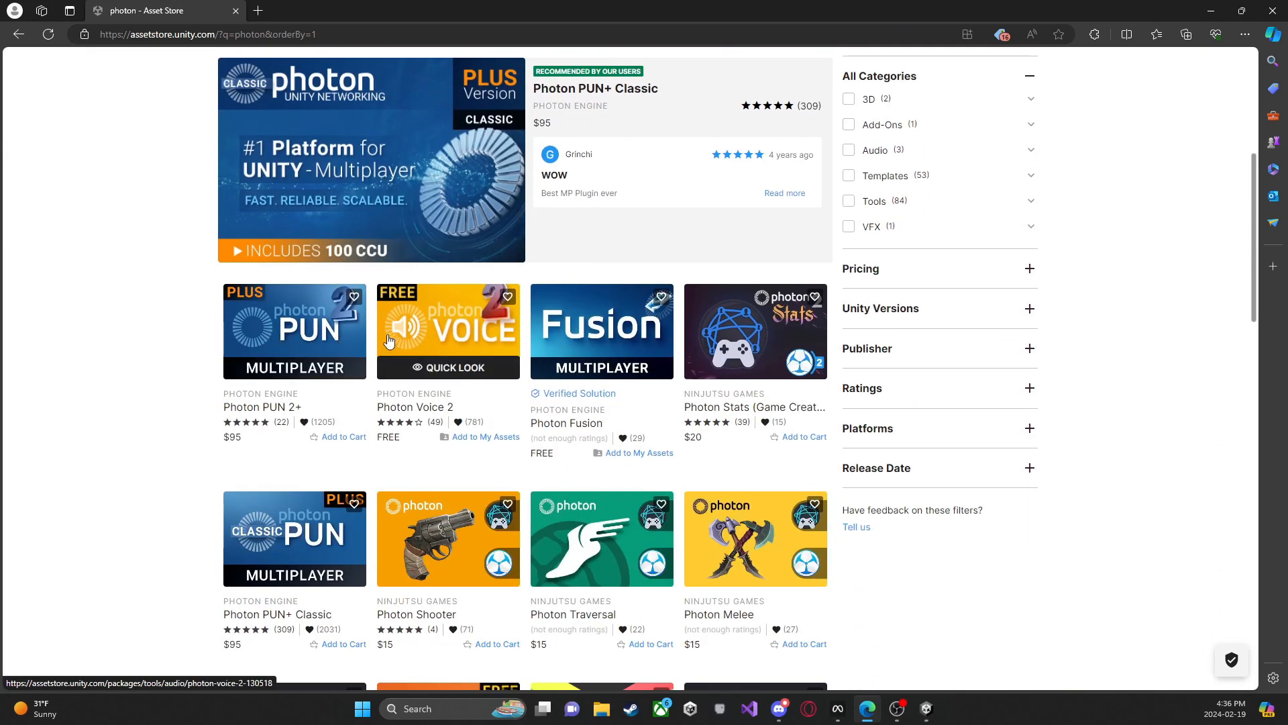
{"action": "scroll", "coordinate": [604, 327], "scroll_direction": "down", "scroll_amount": 1}
{"action": "scroll", "coordinate": [604, 327], "scroll_direction": "down", "scroll_amount": 3}
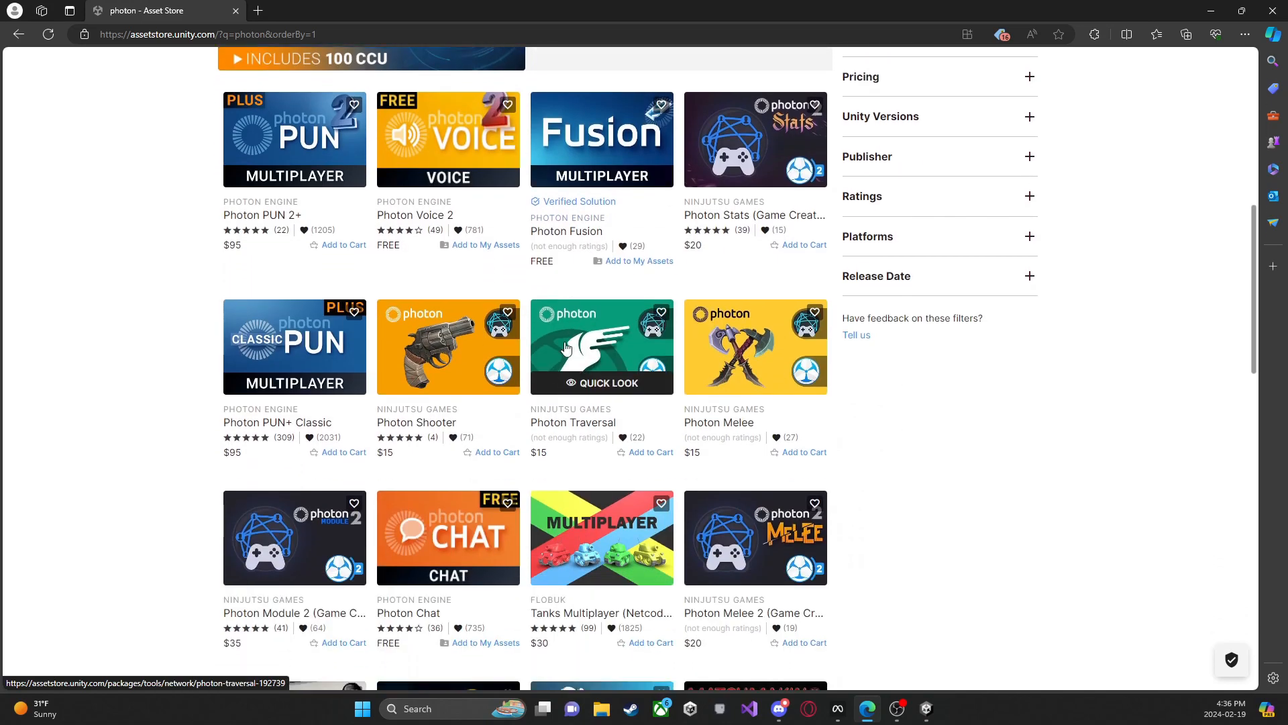
{"action": "scroll", "coordinate": [556, 289], "scroll_direction": "up", "scroll_amount": 1}
{"action": "scroll", "coordinate": [556, 290], "scroll_direction": "up", "scroll_amount": 2}
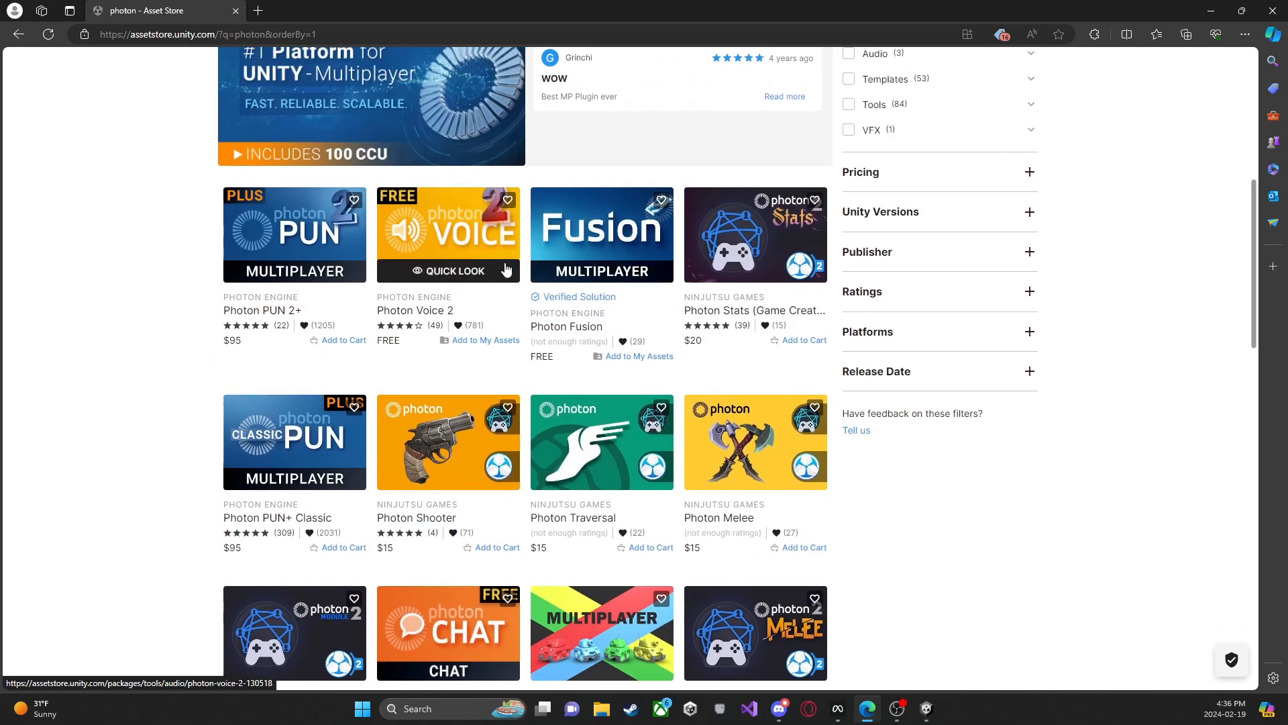
{"action": "left_click", "coordinate": [484, 249]}
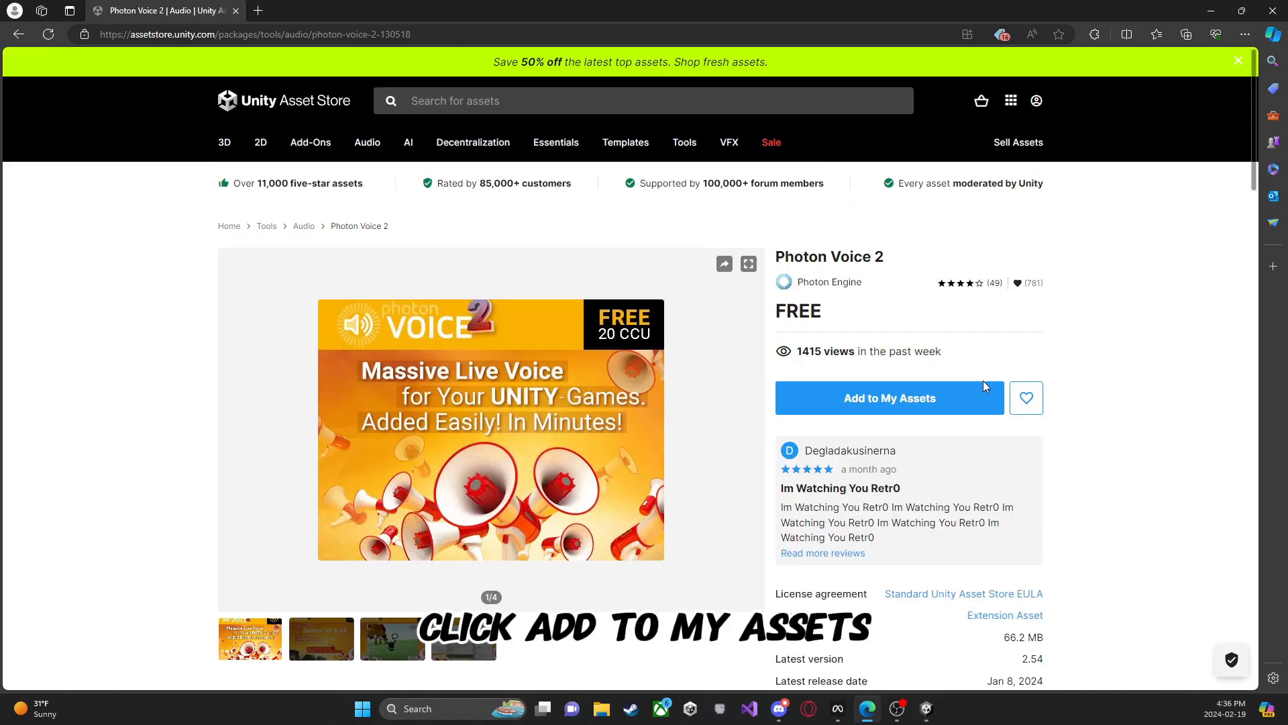
{"action": "left_click", "coordinate": [1036, 100]}
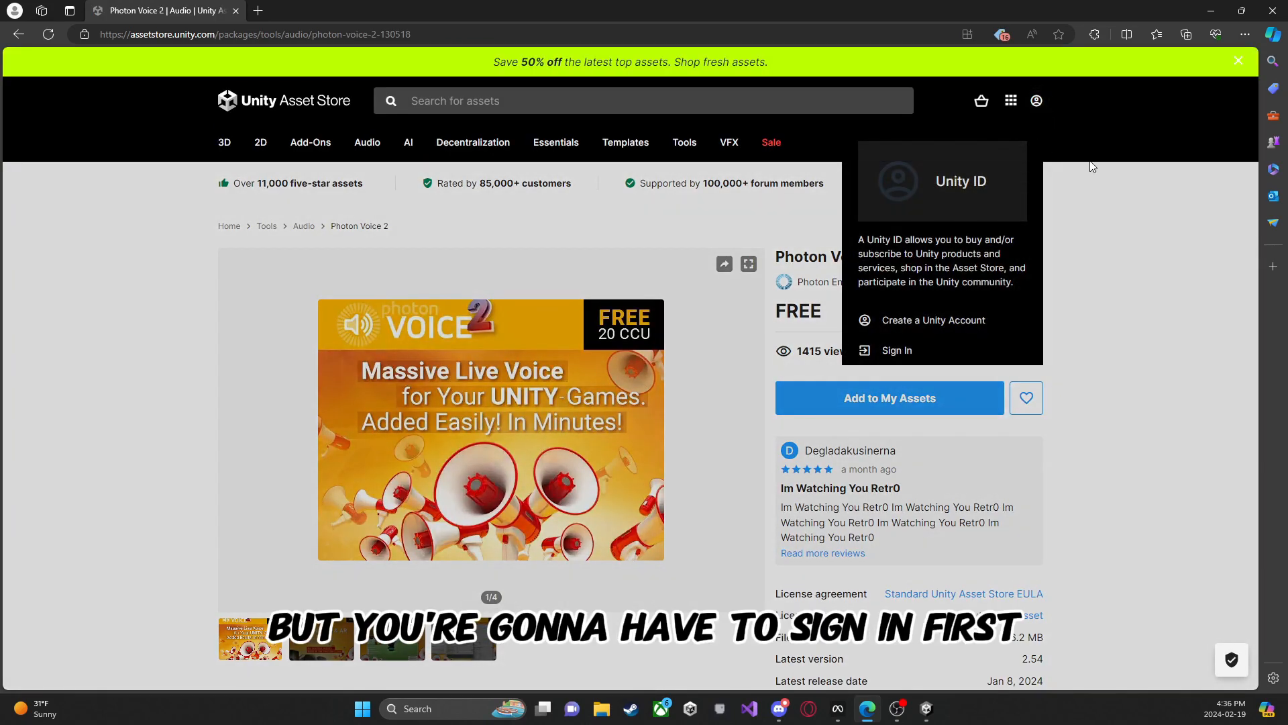
{"action": "left_click", "coordinate": [951, 359]}
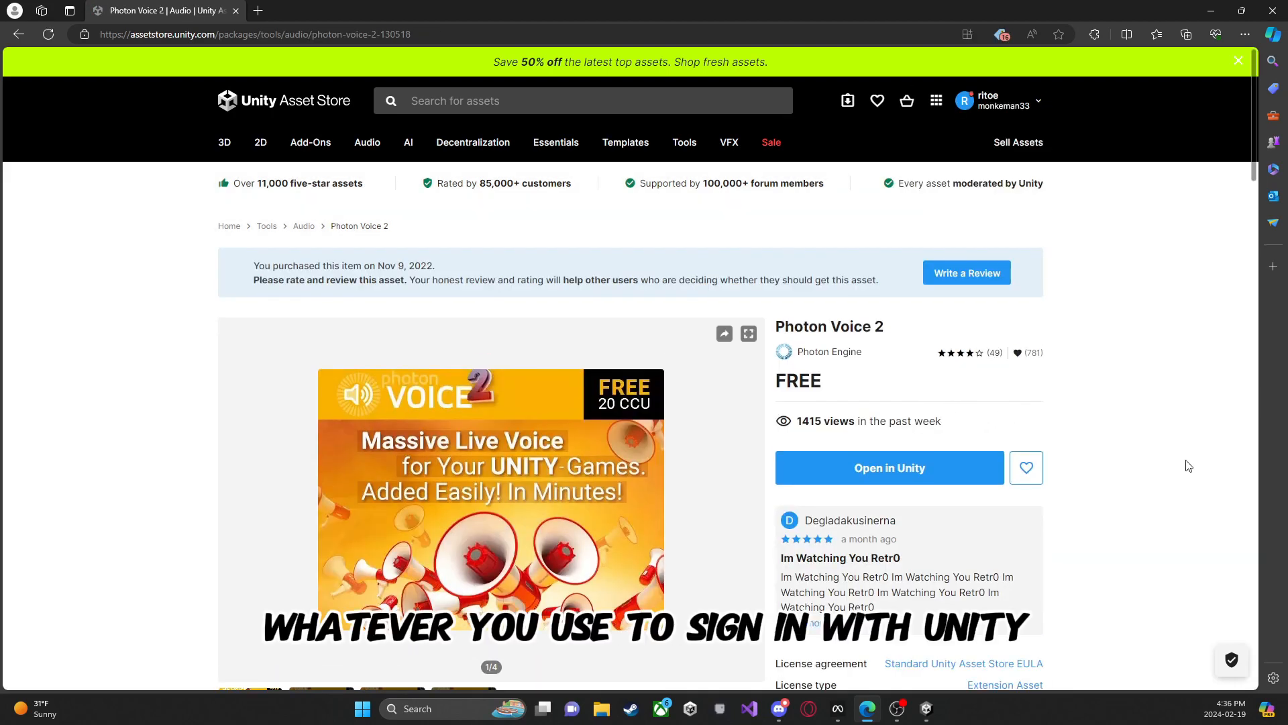
Step: Open Photon Voice 2 in Unity's Package Manager and import all of its files into the project
{"action": "left_click", "coordinate": [896, 462]}
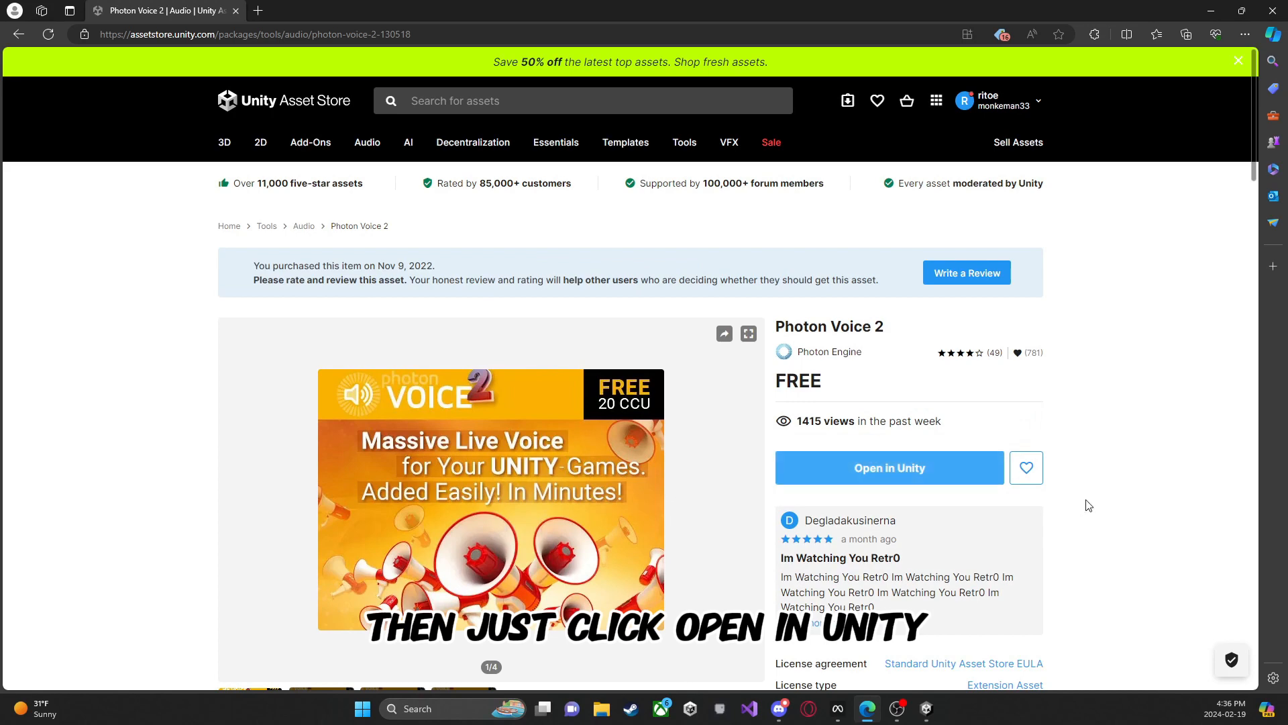
{"action": "left_click", "coordinate": [910, 465]}
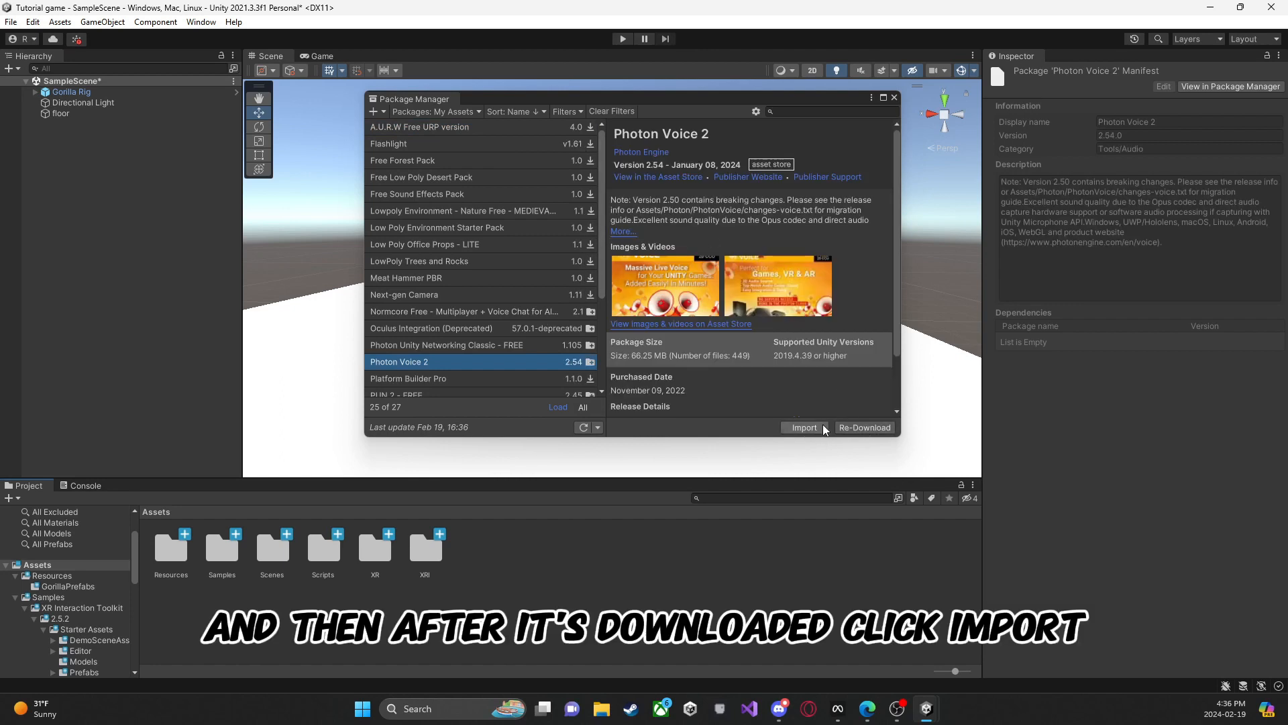
{"action": "left_click", "coordinate": [805, 428]}
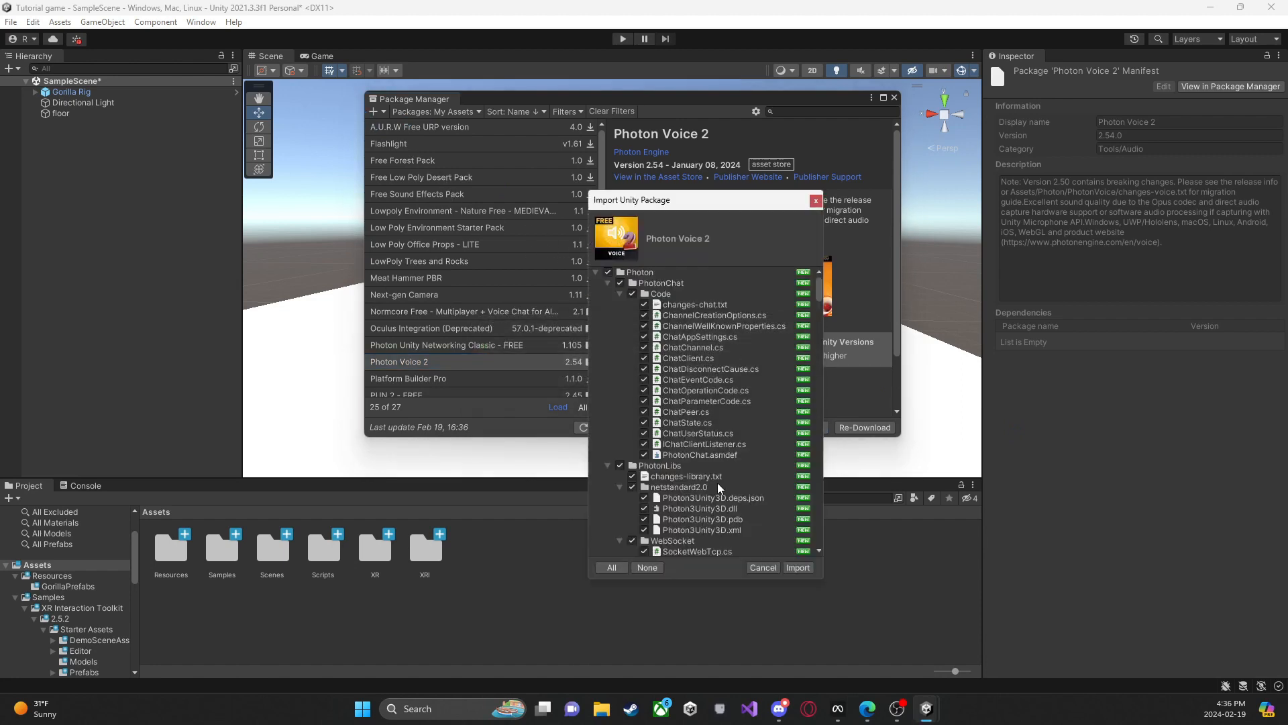
{"action": "left_click", "coordinate": [798, 568]}
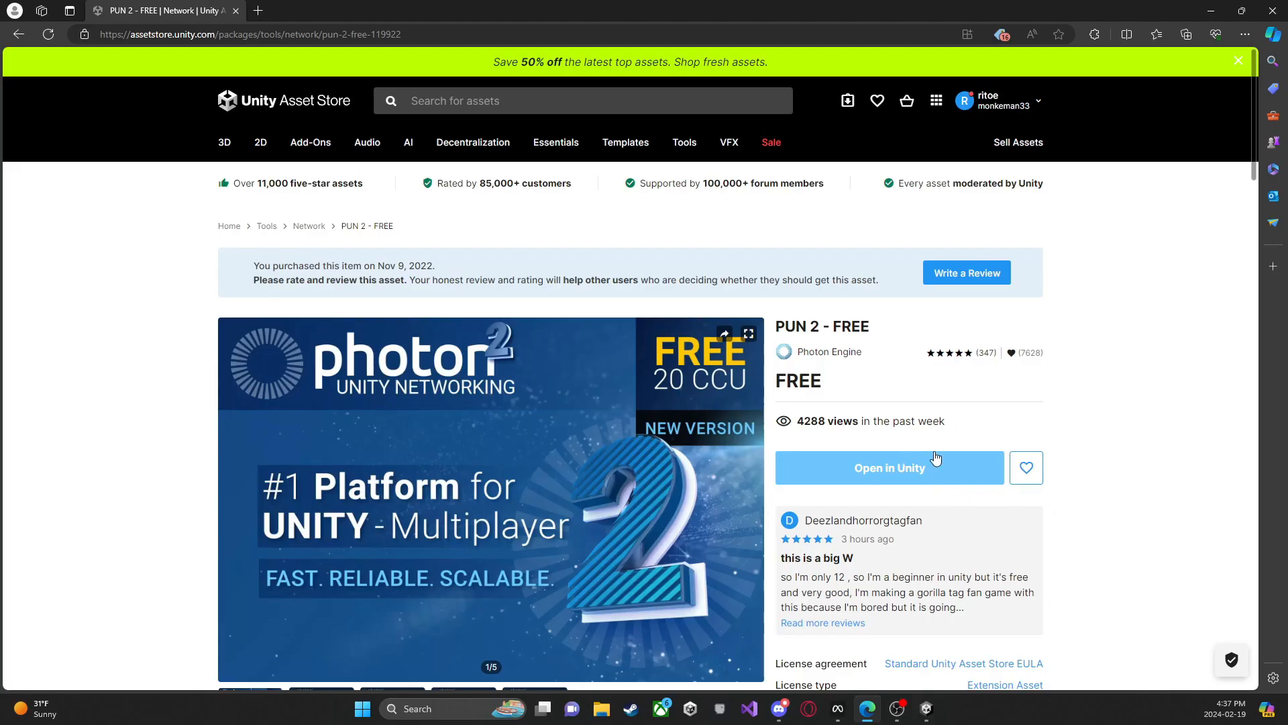
Step: Open the PUN 2 - FREE asset in Unity's Package Manager and import its full package into the project
{"action": "left_click", "coordinate": [898, 484]}
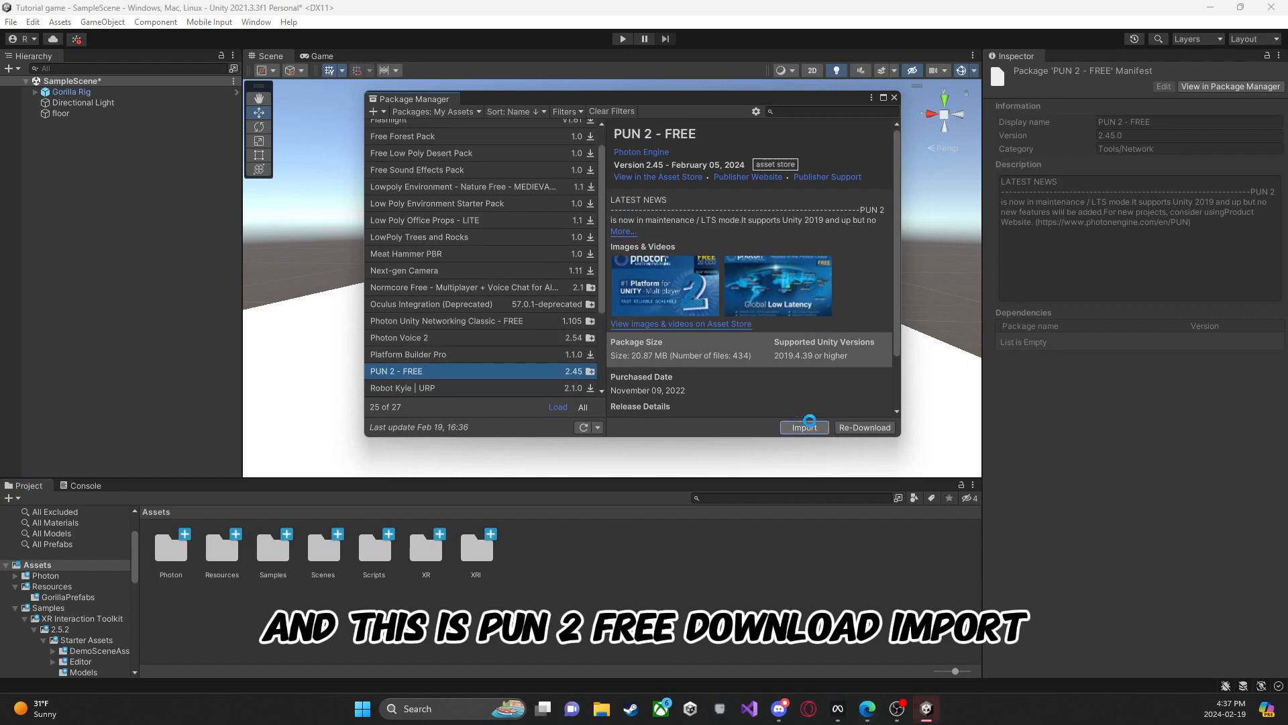
{"action": "left_click", "coordinate": [795, 427]}
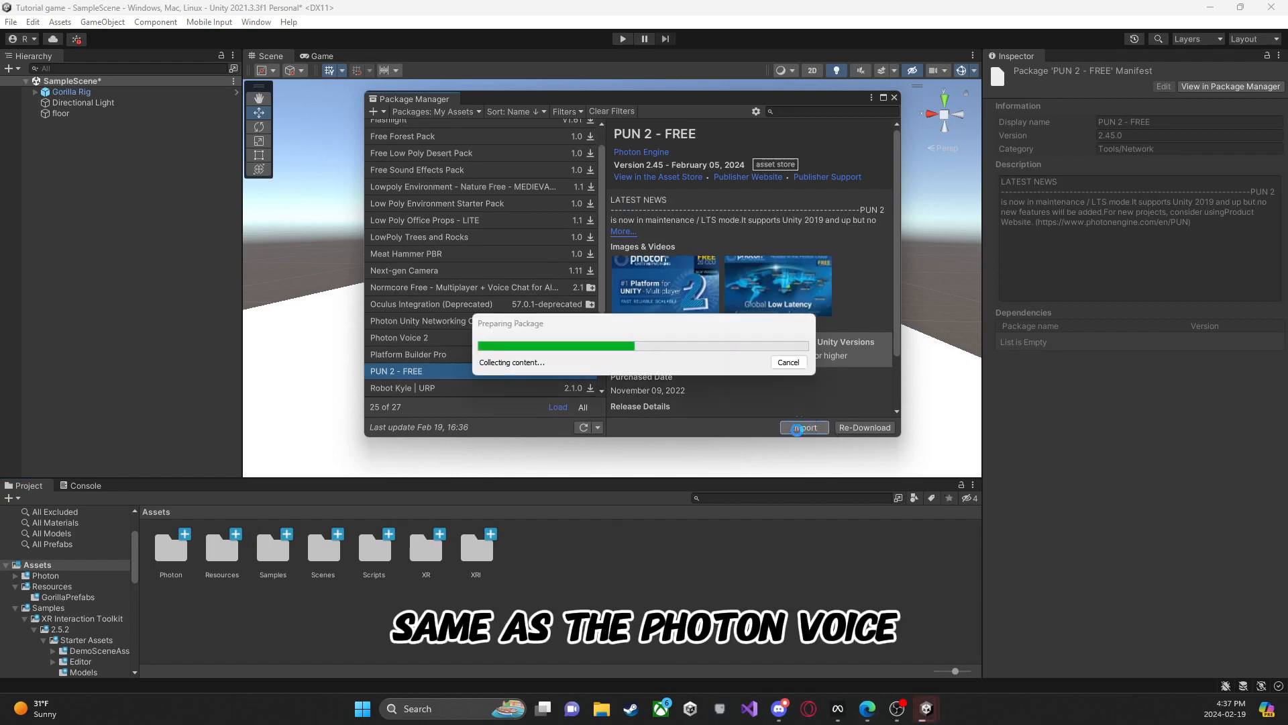
{"action": "left_click", "coordinate": [797, 567]}
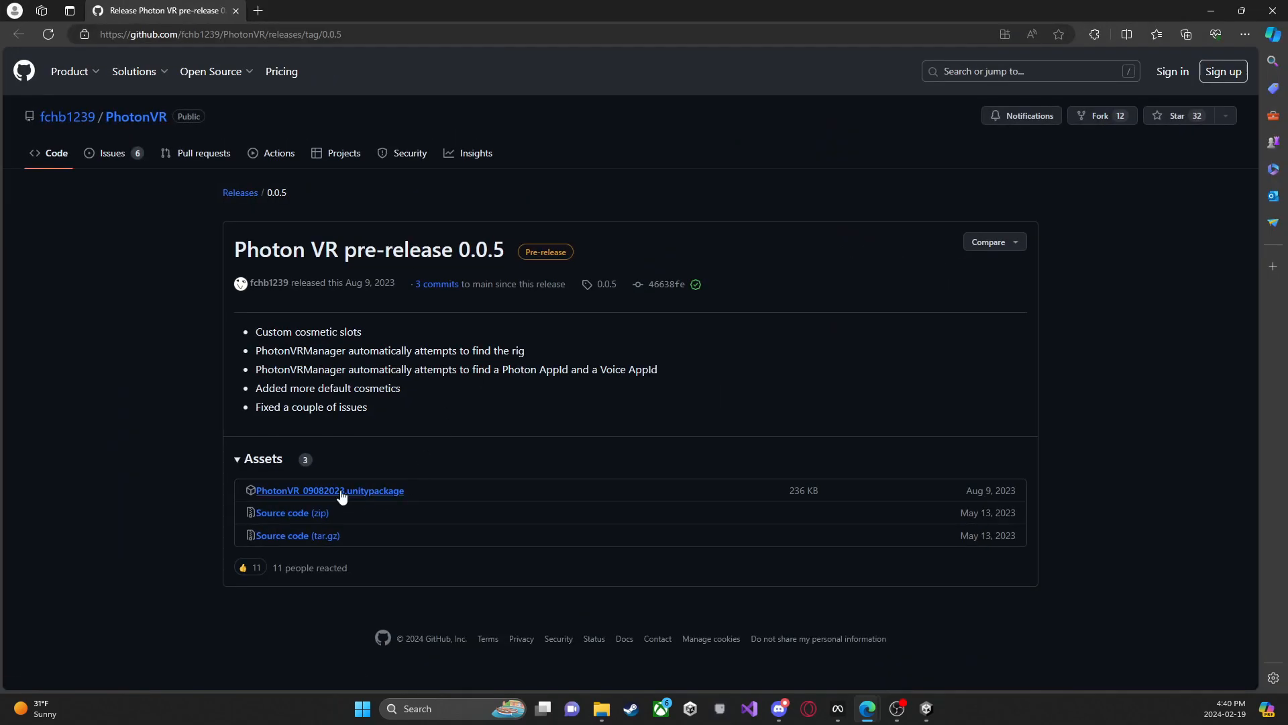
Step: Download PhotonVR_09082023.unitypackage from the GitHub release and import it into Unity, allowing script updates for these and other files found later
{"action": "left_click", "coordinate": [389, 492]}
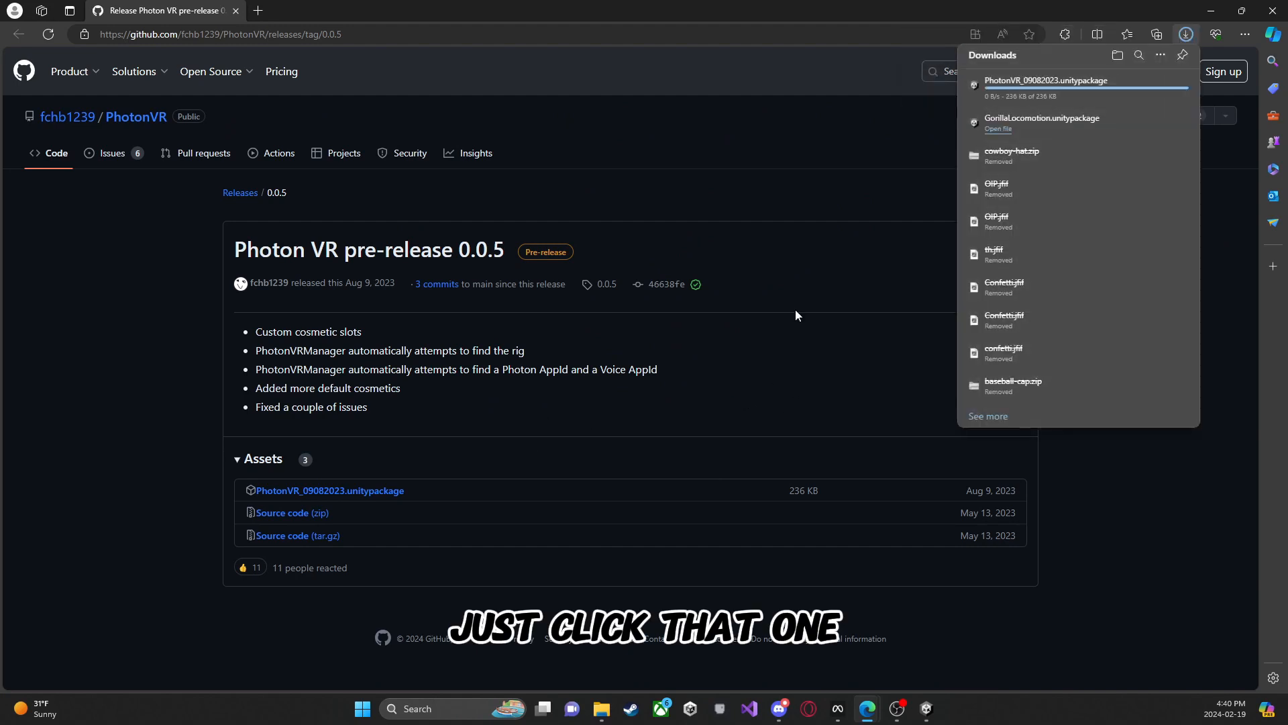
{"action": "left_click", "coordinate": [926, 709]}
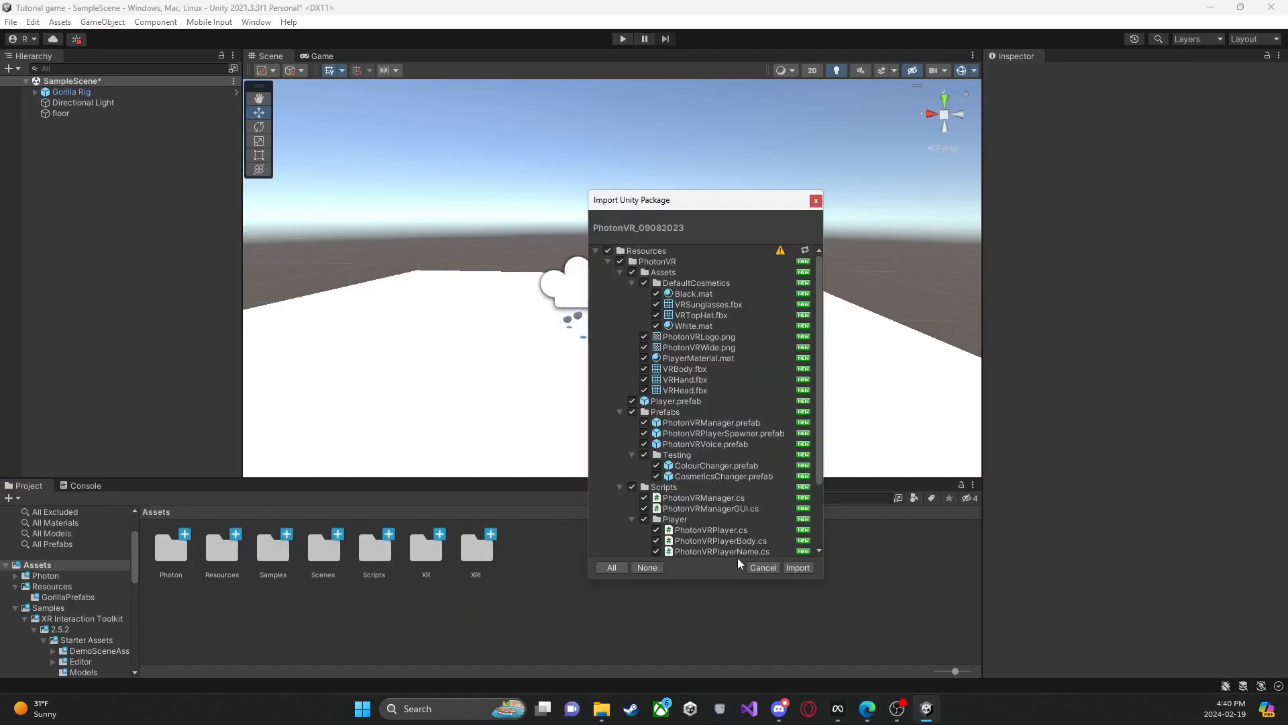
{"action": "left_click", "coordinate": [797, 571]}
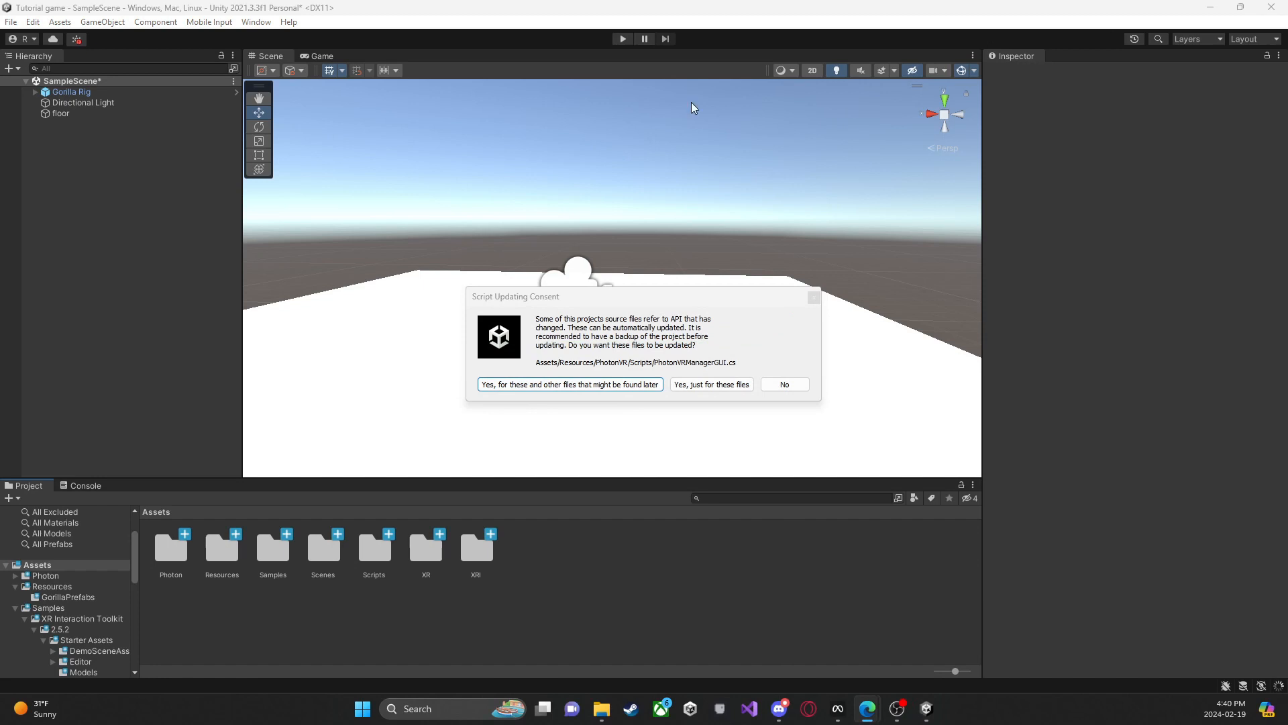
{"action": "left_click", "coordinate": [565, 383]}
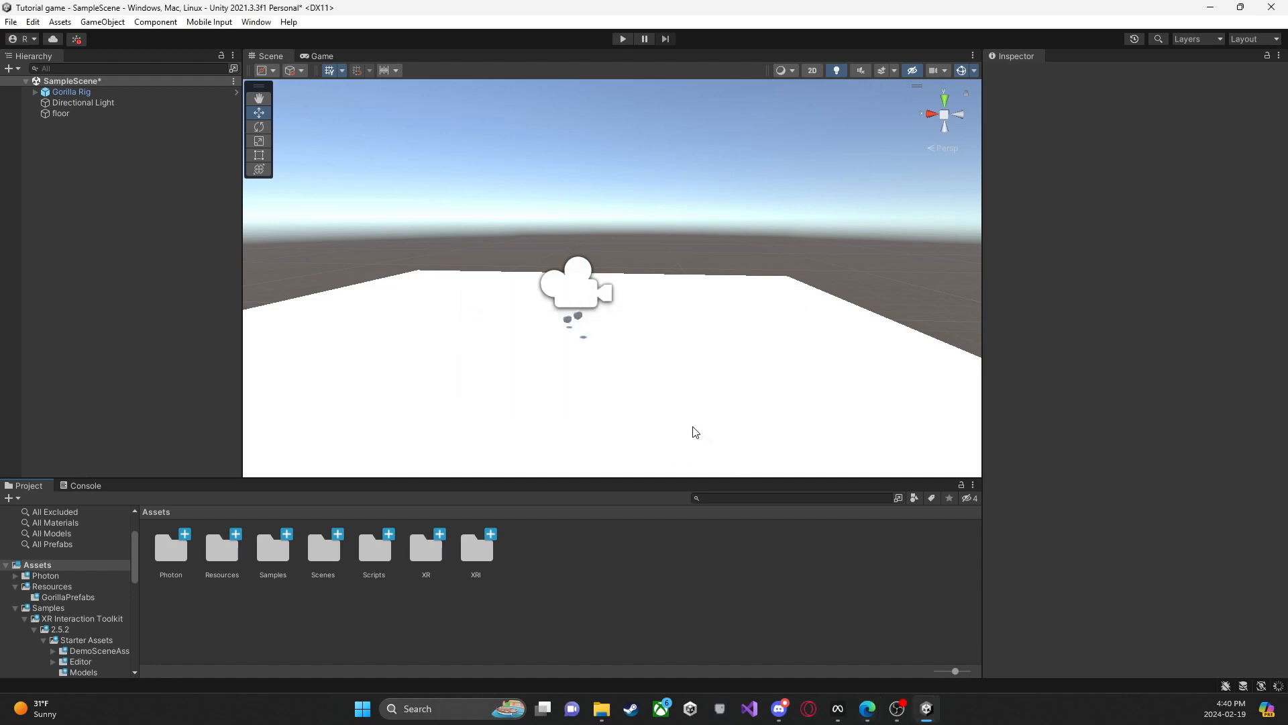
Step: Add the PhotonVRVoice, PhotonVRPlayerSpawner and PhotonVRManager prefabs from Resources/PhotonVR/Prefabs to the scene hierarchy
{"action": "double_click", "coordinate": [222, 548]}
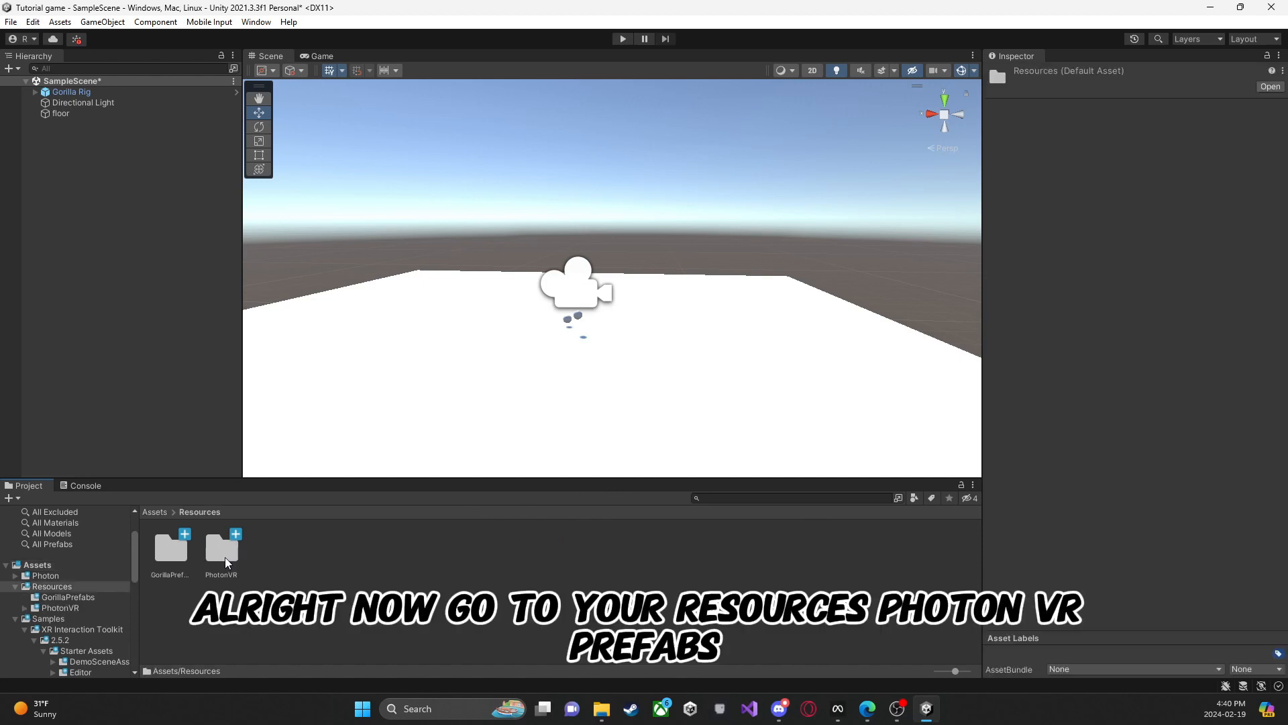
{"action": "double_click", "coordinate": [225, 551]}
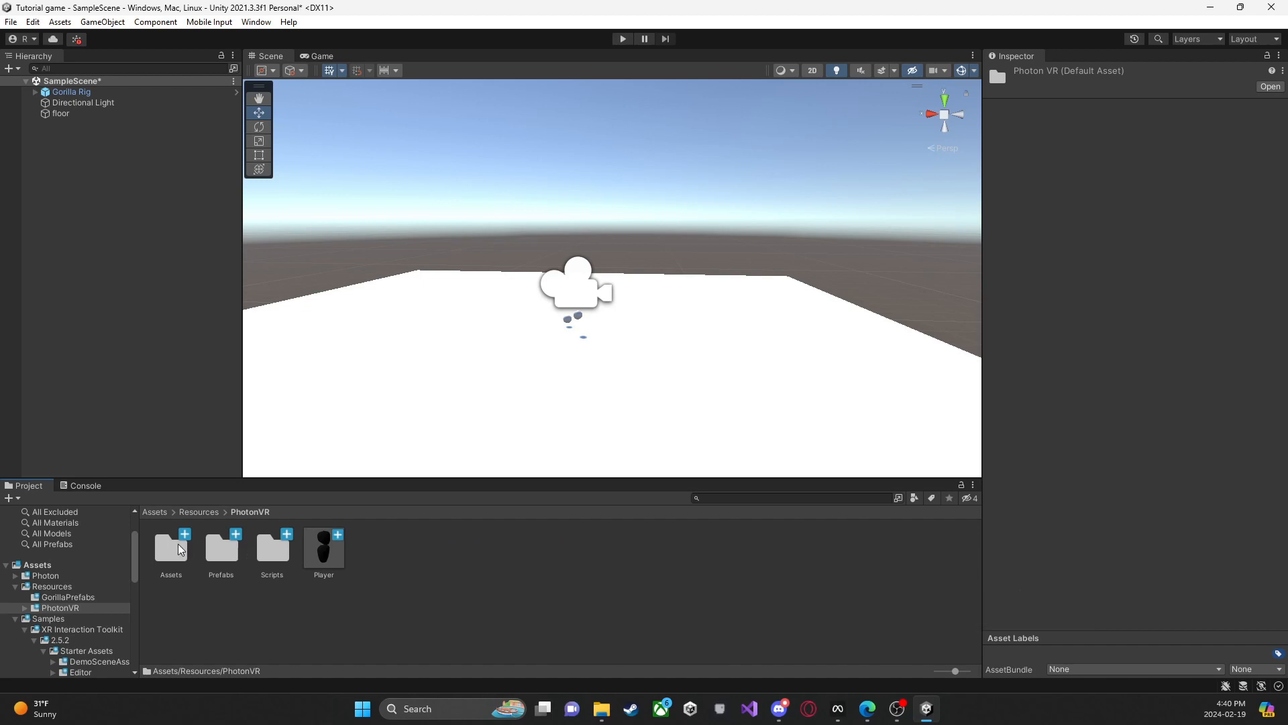
{"action": "double_click", "coordinate": [225, 550]}
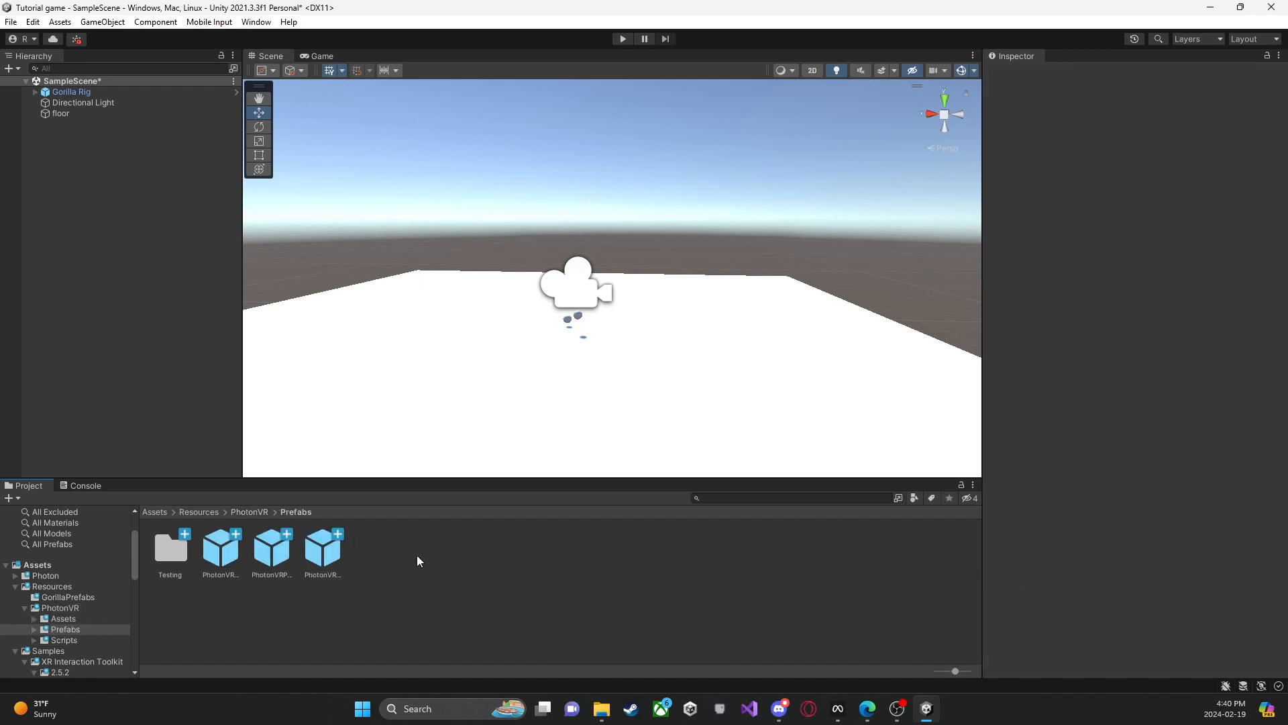
{"action": "left_click", "coordinate": [324, 550]}
{"action": "left_click", "coordinate": [285, 552], "text": "ctrl"}
{"action": "left_click", "coordinate": [221, 550], "text": "ctrl"}
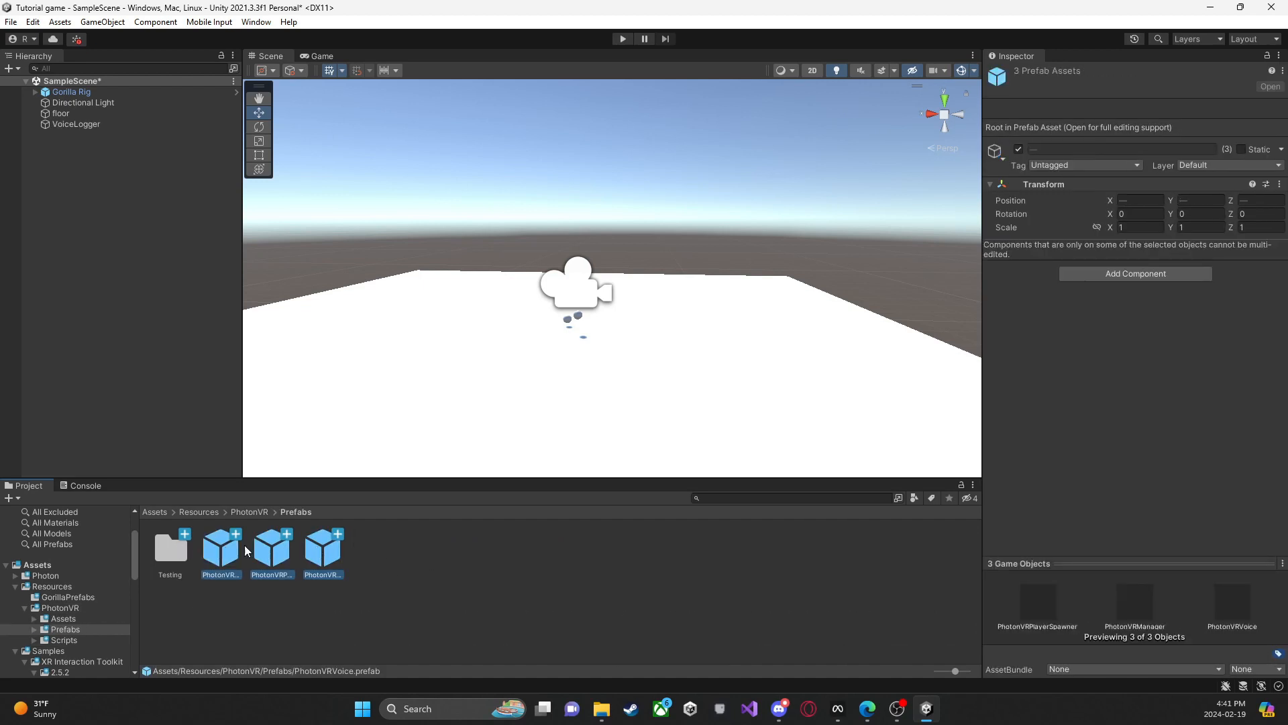
{"action": "left_click_drag", "start_coordinate": [221, 550], "coordinate": [106, 217]}
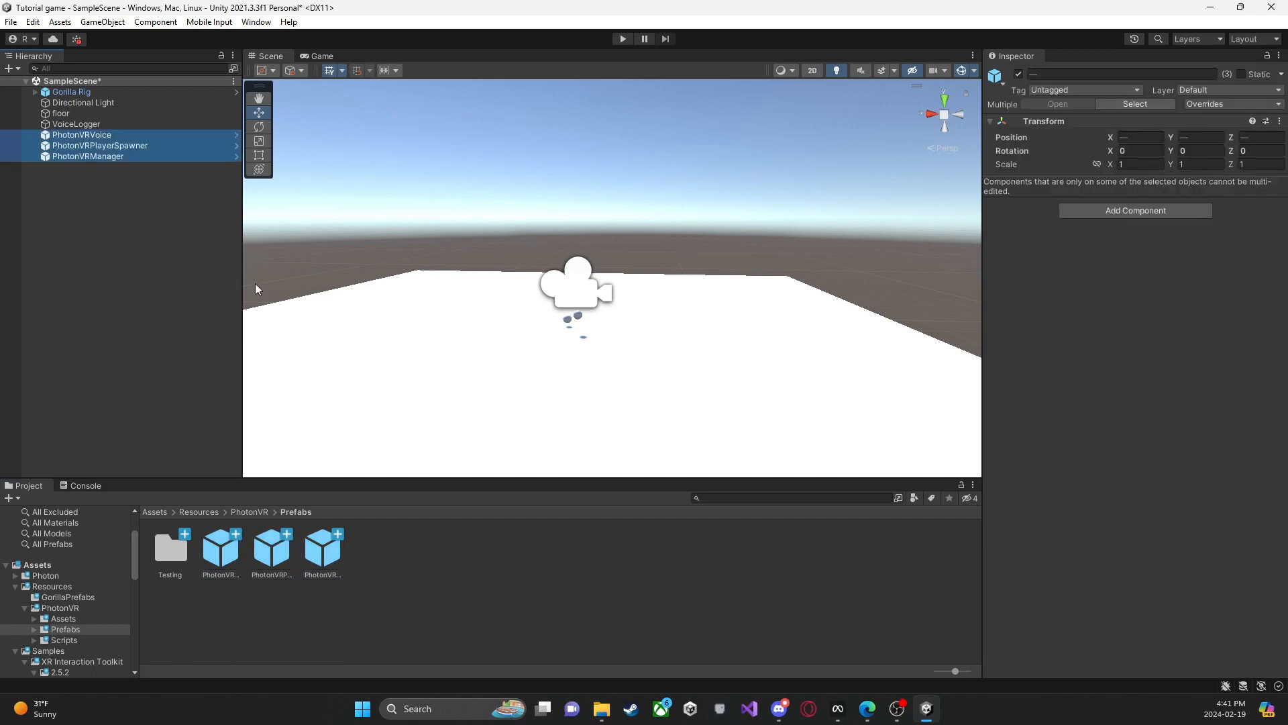
{"action": "left_click", "coordinate": [296, 408]}
Step: Set the Photon region of the PhotonVRManager object to Us
{"action": "left_click", "coordinate": [110, 156]}
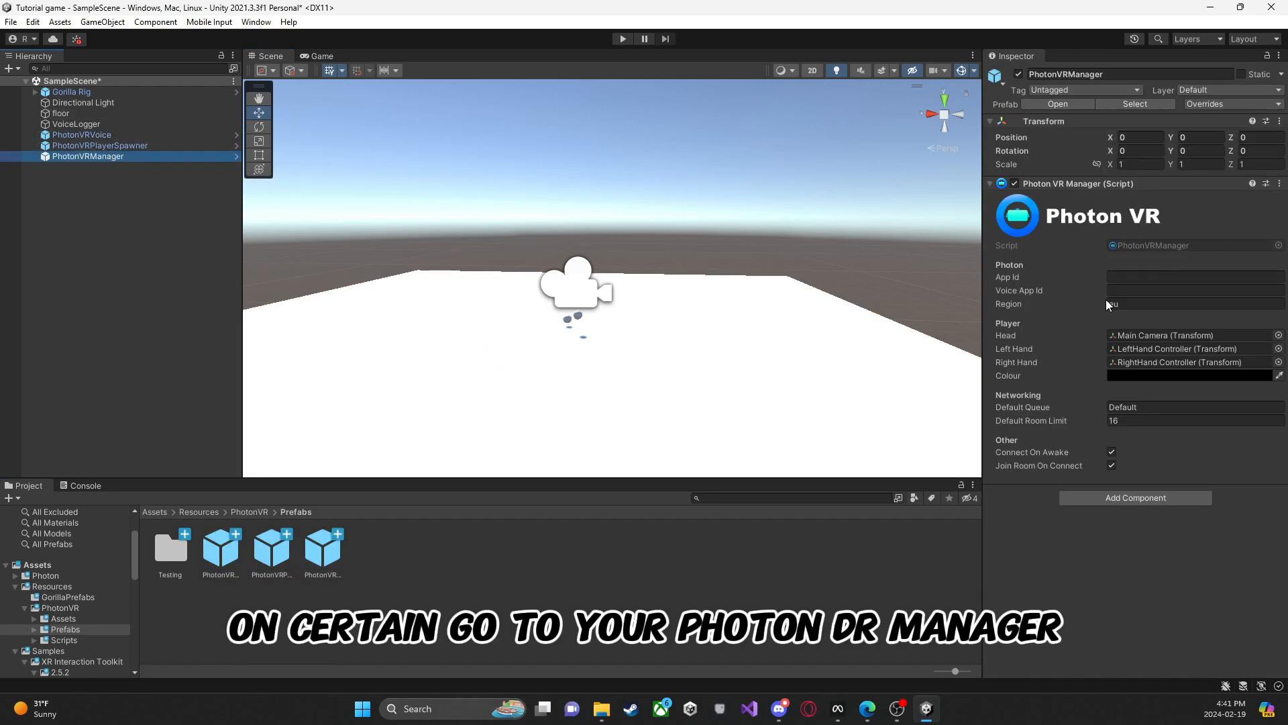
{"action": "left_click", "coordinate": [1140, 304]}
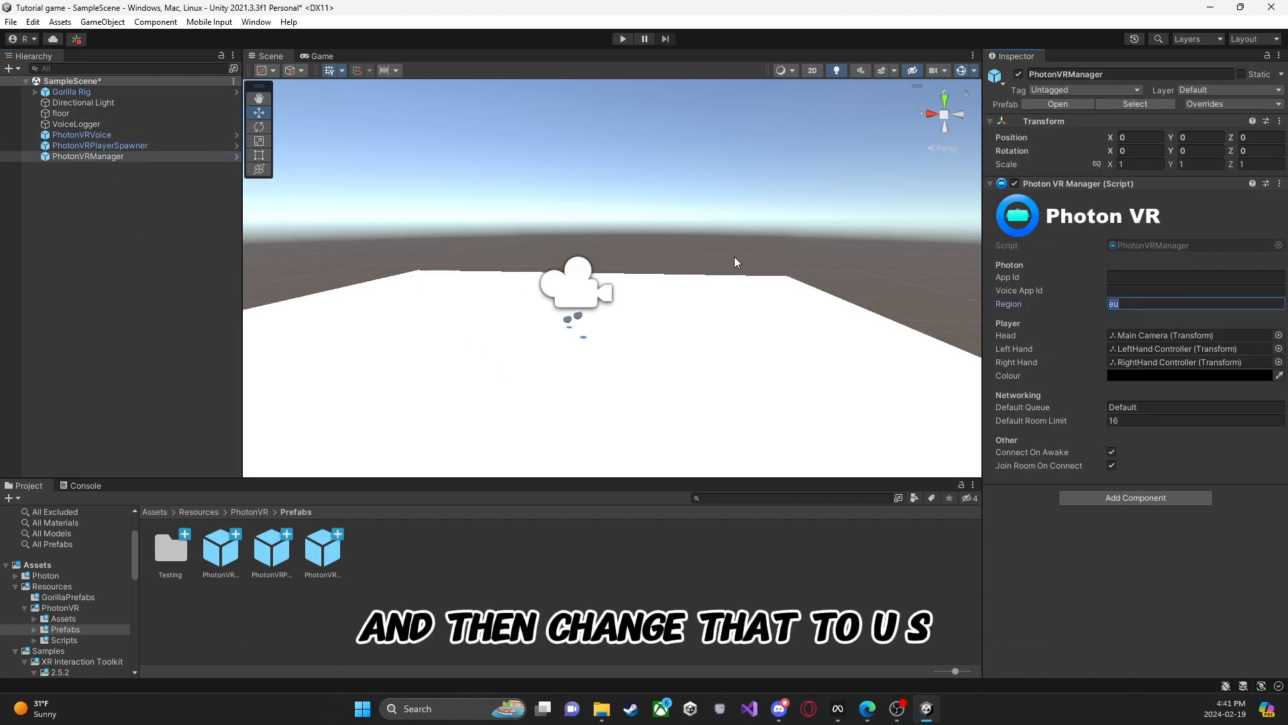
{"action": "type", "text": "U"}
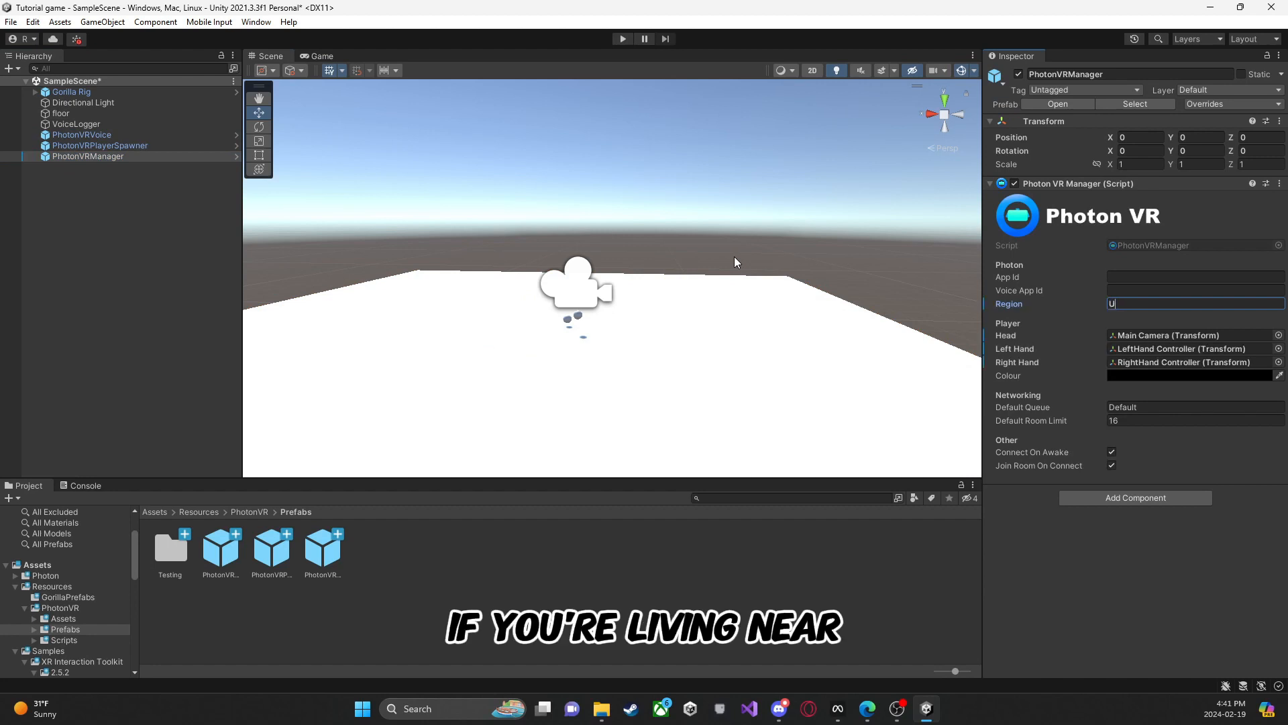
{"action": "type", "text": "x"}
{"action": "key", "text": "BackSpace"}
{"action": "type", "text": "s"}
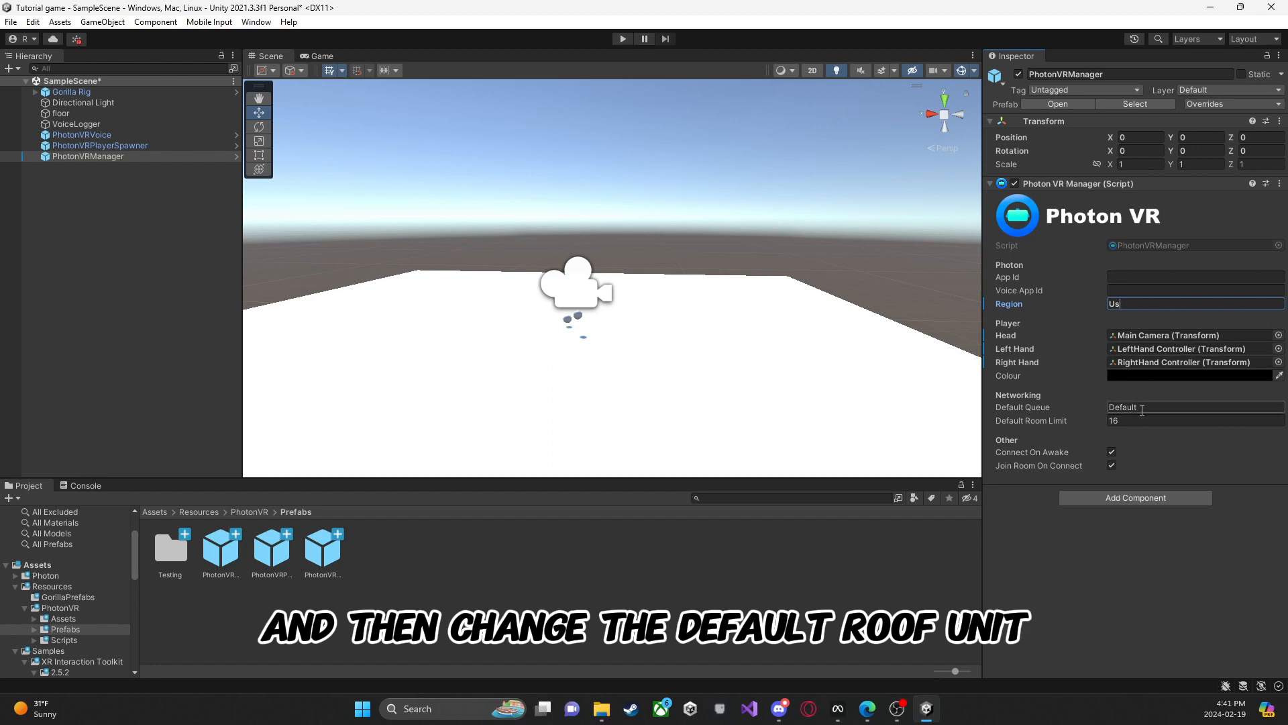
Step: Set the Default Room Limit of the PhotonVRManager to 10
{"action": "left_click", "coordinate": [1118, 420]}
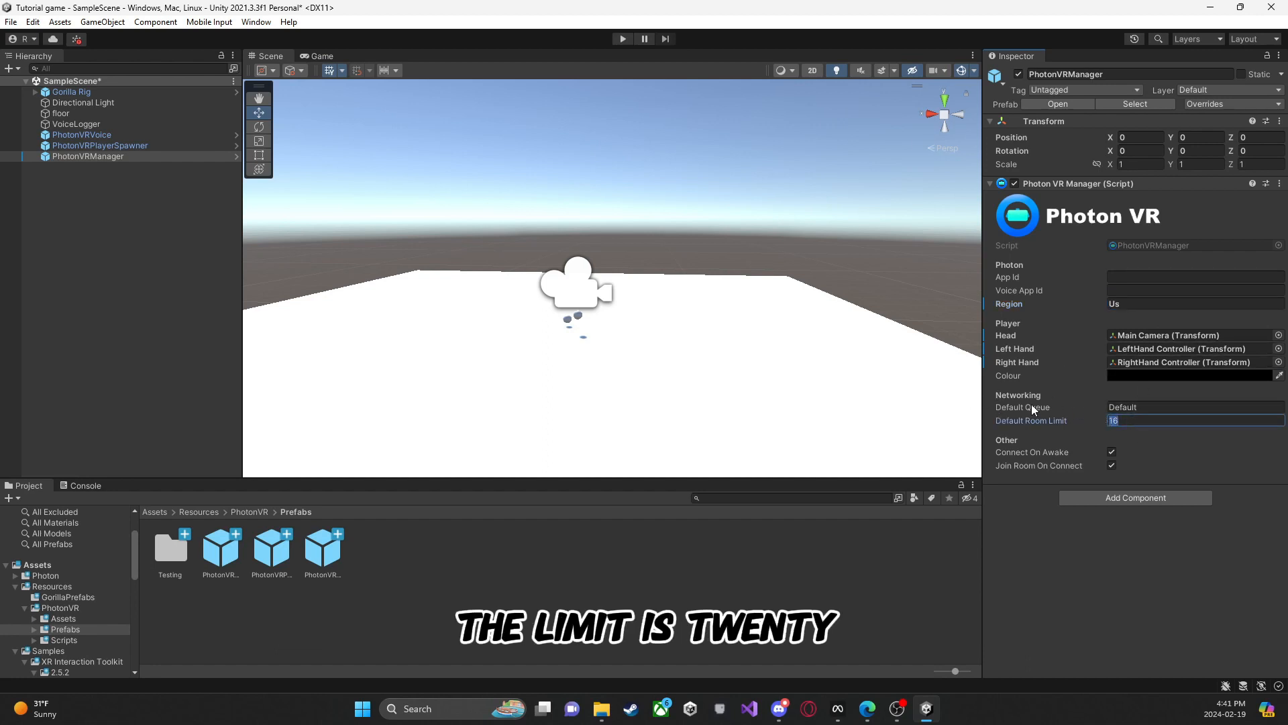
{"action": "type", "text": "1"}
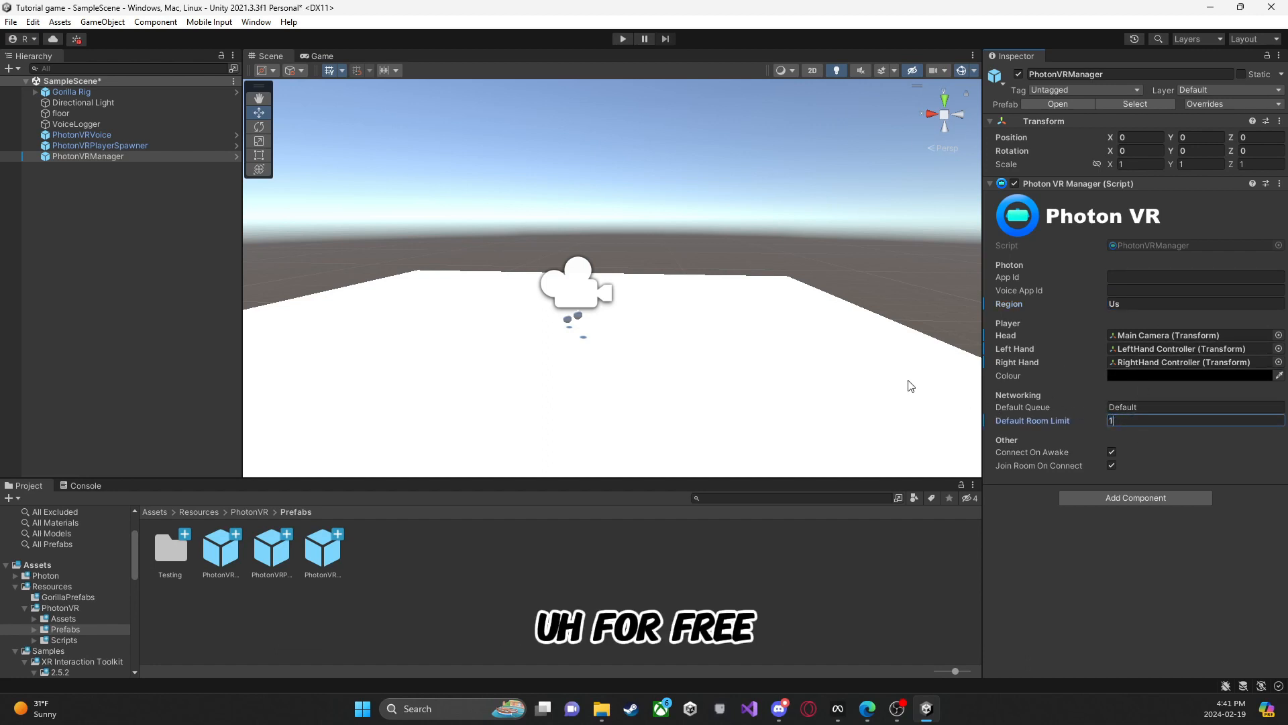
{"action": "type", "text": "0"}
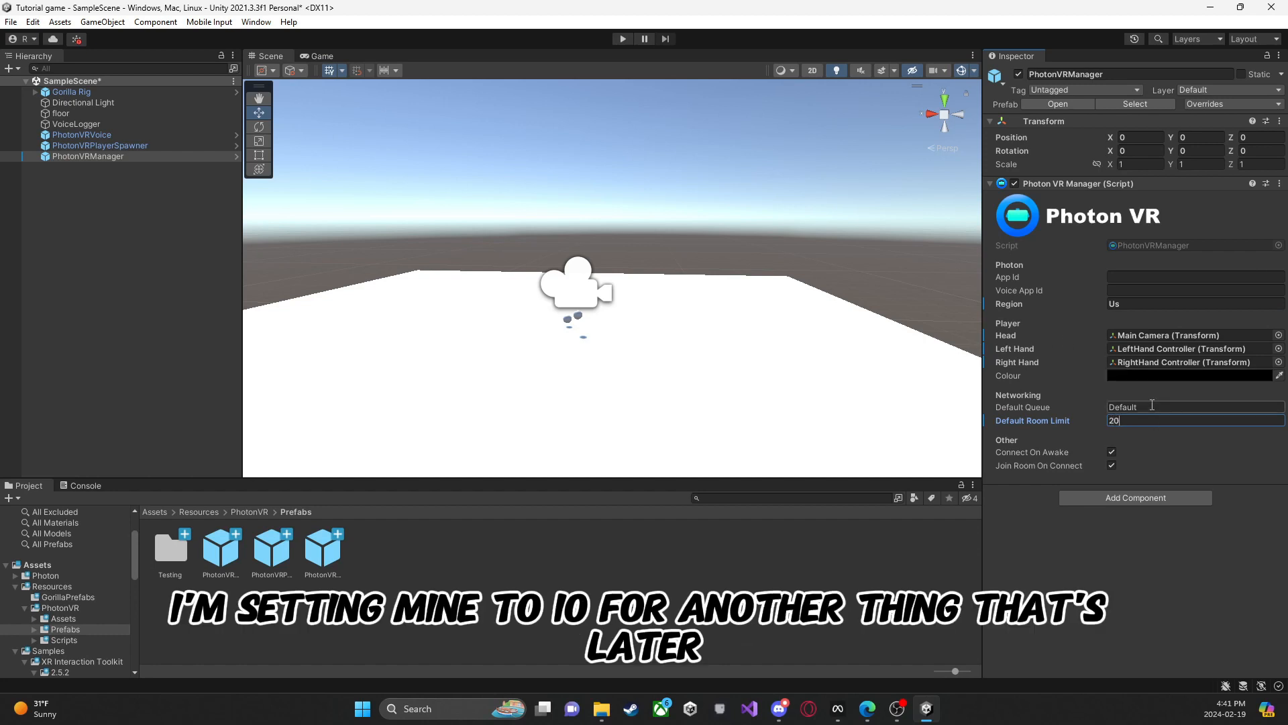
{"action": "key", "text": "BackSpace"}
{"action": "key", "text": "BackSpace"}
{"action": "type", "text": "10"}
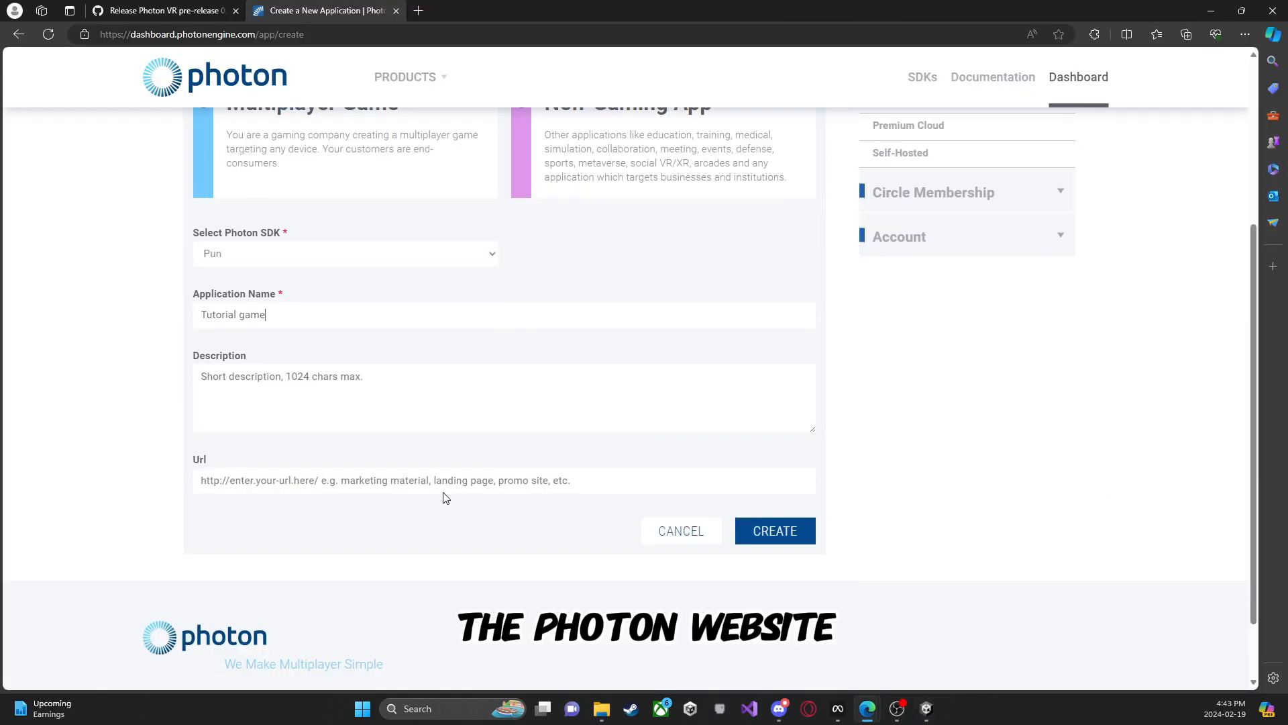
Step: Switch to the Photon dashboard in Microsoft Edge and create a Pun and a Voice application, both named Tutorial game
{"action": "scroll", "coordinate": [443, 495], "scroll_direction": "down", "scroll_amount": 1}
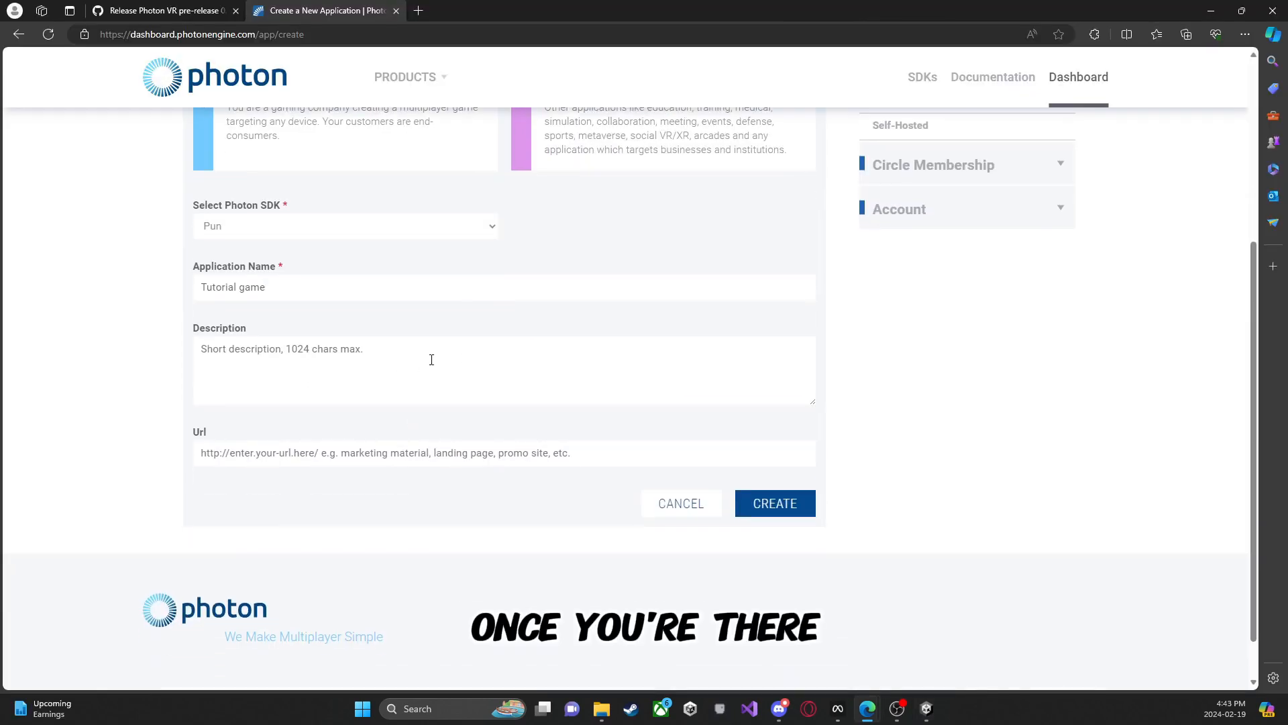
{"action": "left_click", "coordinate": [771, 503]}
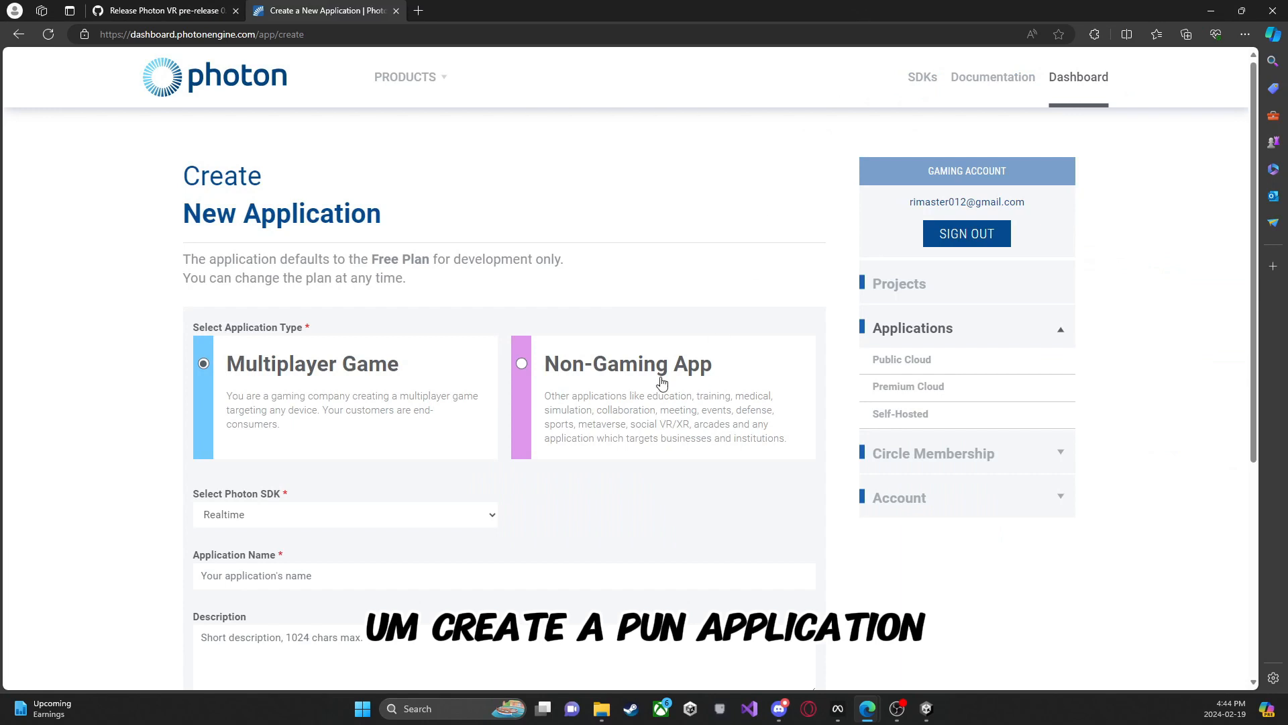
{"action": "scroll", "coordinate": [579, 422], "scroll_direction": "down", "scroll_amount": 3}
{"action": "left_click", "coordinate": [436, 323]}
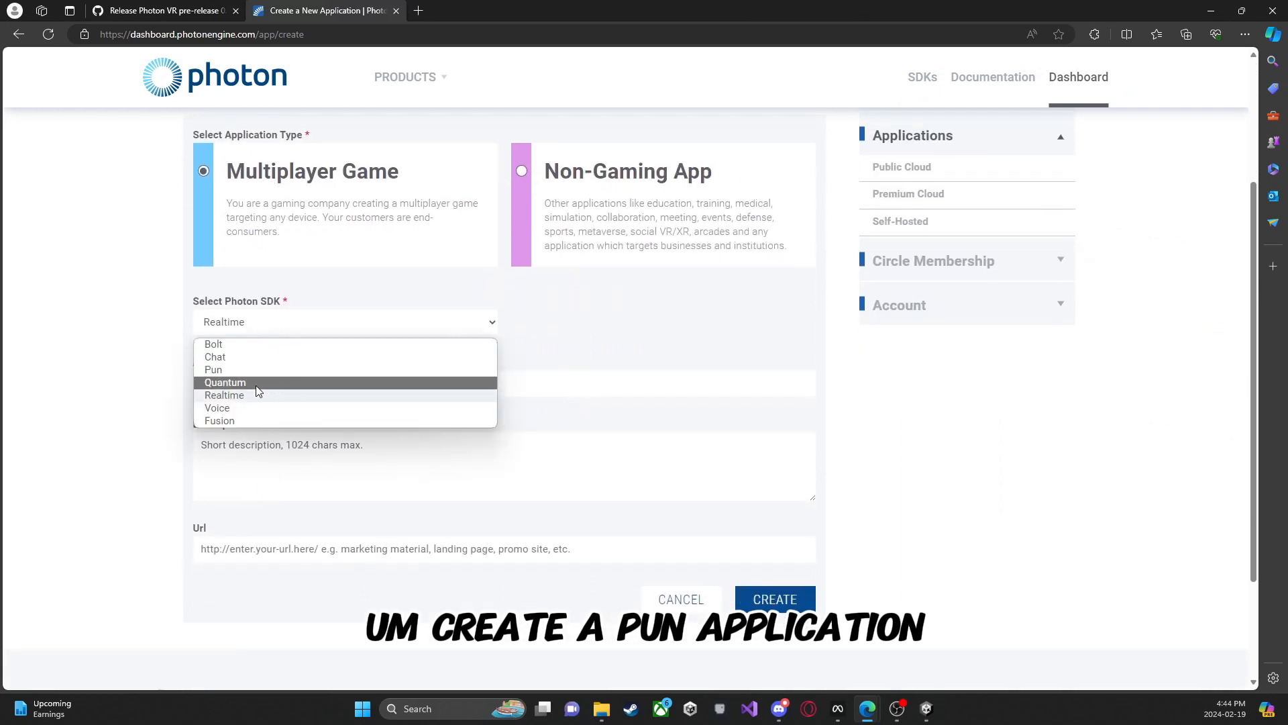
{"action": "left_click", "coordinate": [246, 407]}
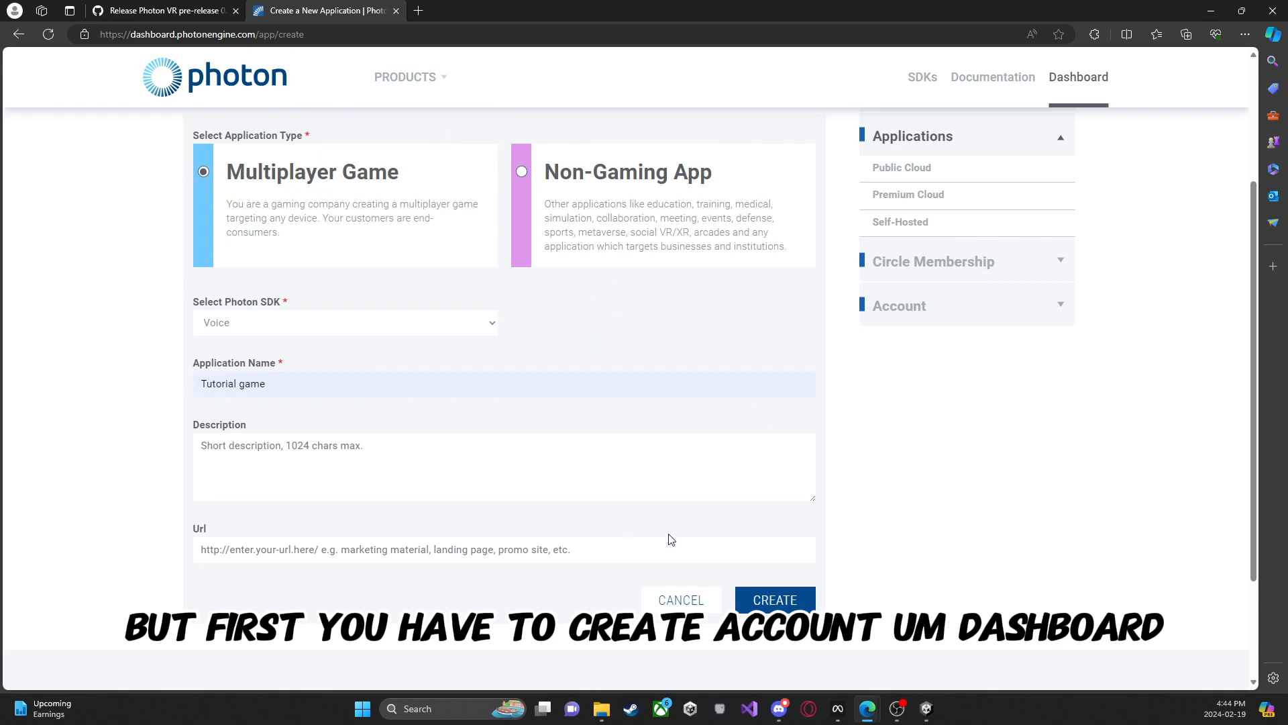
{"action": "left_click", "coordinate": [765, 597]}
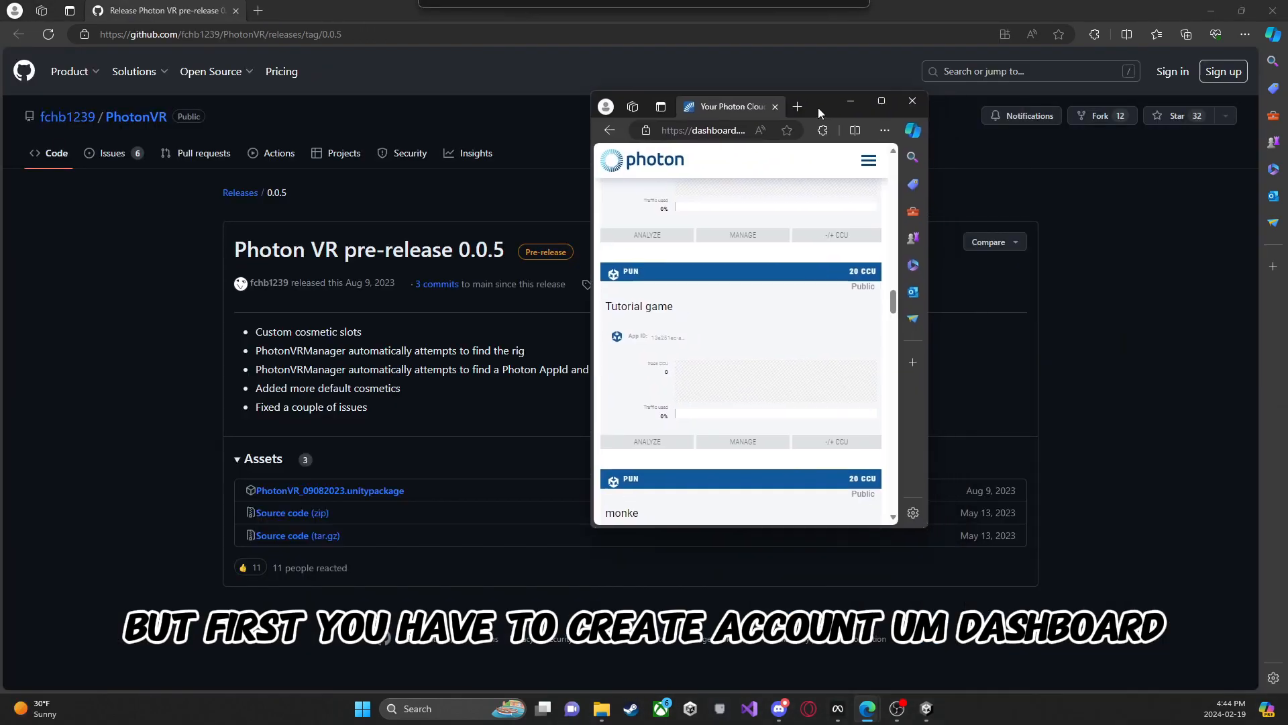
Step: Copy the Pun and Voice application IDs from the Photon dashboard into the PhotonVRManager's App Id and Voice App Id in Unity
{"action": "left_click_drag", "start_coordinate": [818, 107], "coordinate": [721, 82]}
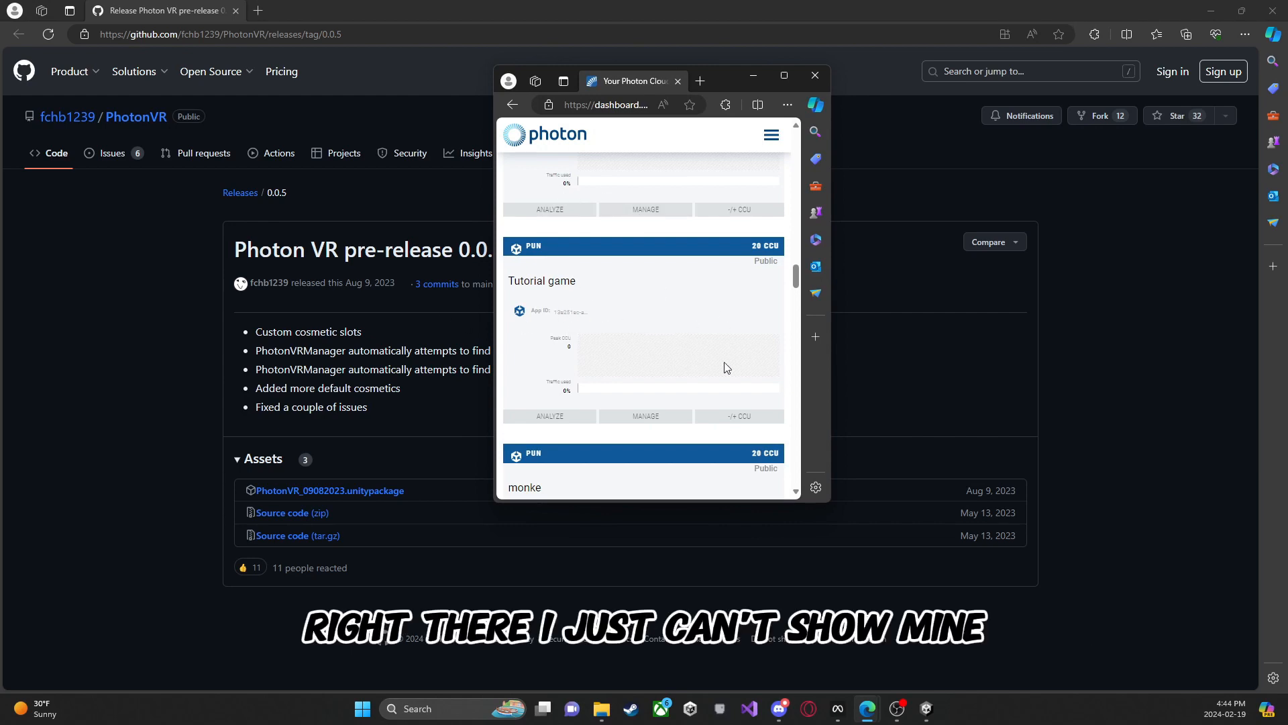
{"action": "left_click_drag", "start_coordinate": [762, 86], "coordinate": [904, 140]}
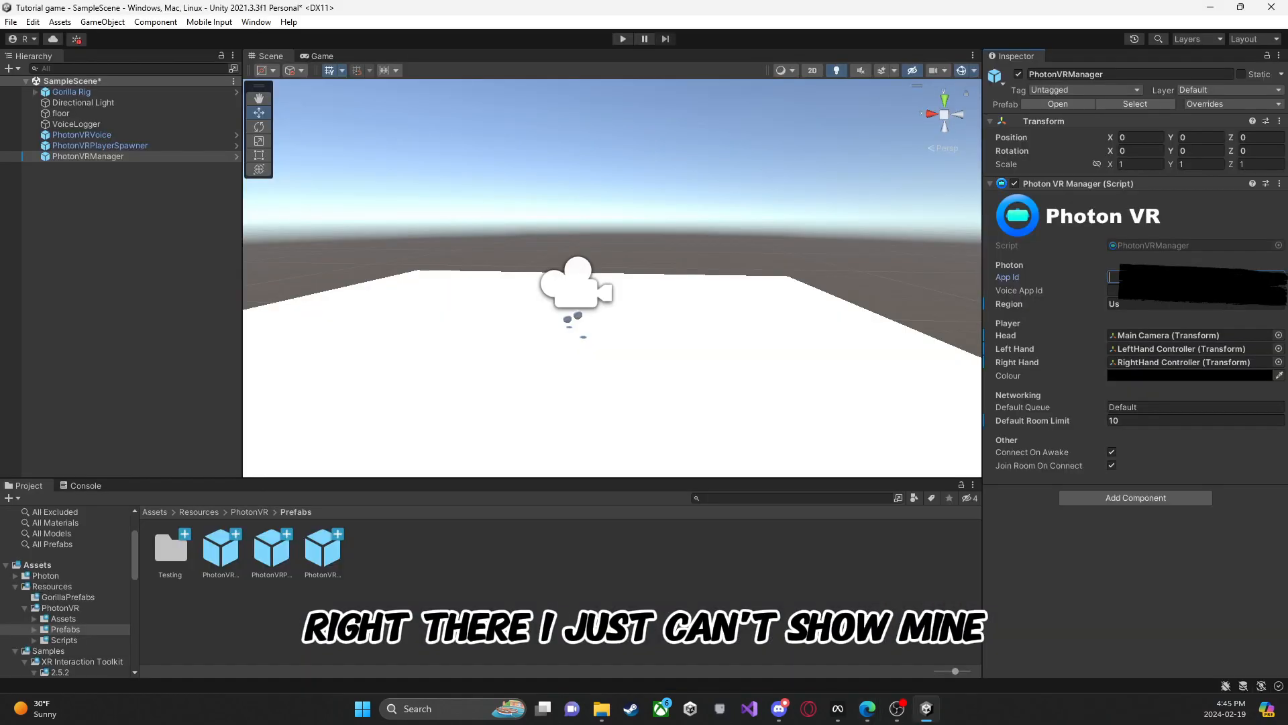
{"action": "left_click", "coordinate": [1151, 290]}
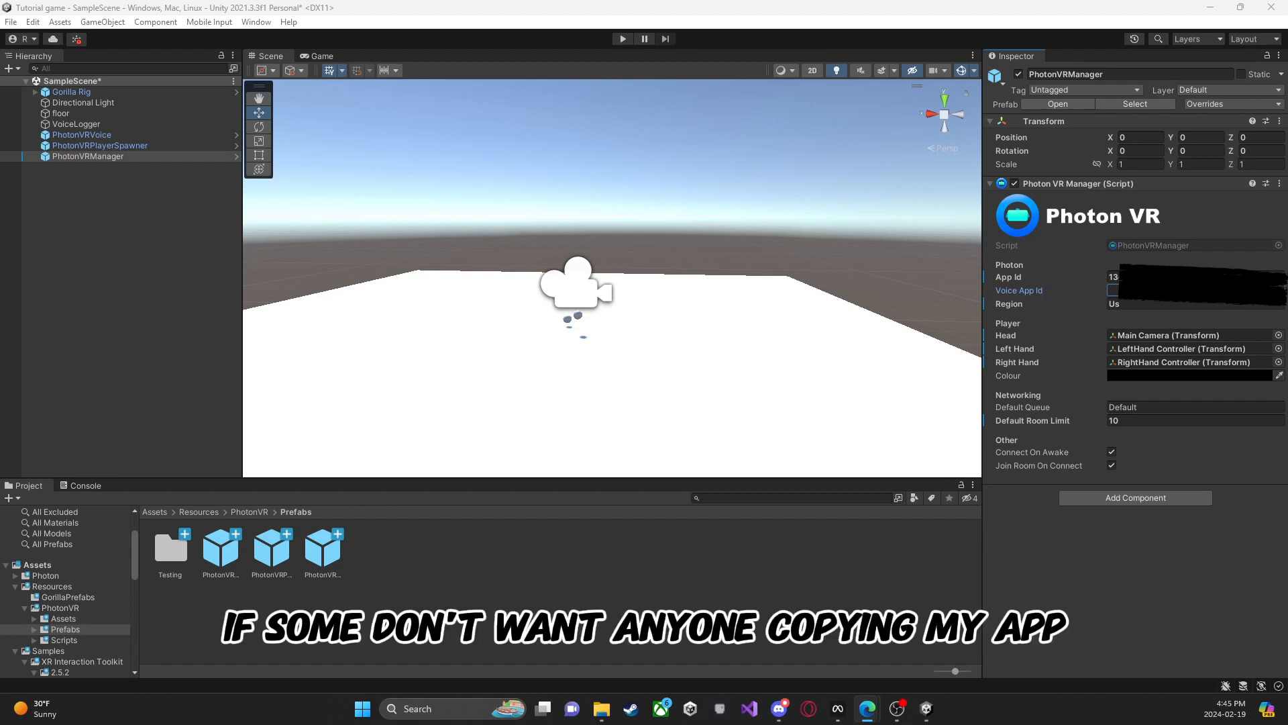
{"action": "mouse_move", "coordinate": [1287, 158]}
{"action": "left_mouse_down"}
{"action": "mouse_move", "coordinate": [787, 123]}
{"action": "mouse_move", "coordinate": [766, 90]}
{"action": "mouse_move", "coordinate": [860, 123]}
{"action": "mouse_move", "coordinate": [1287, 148]}
{"action": "left_mouse_up"}
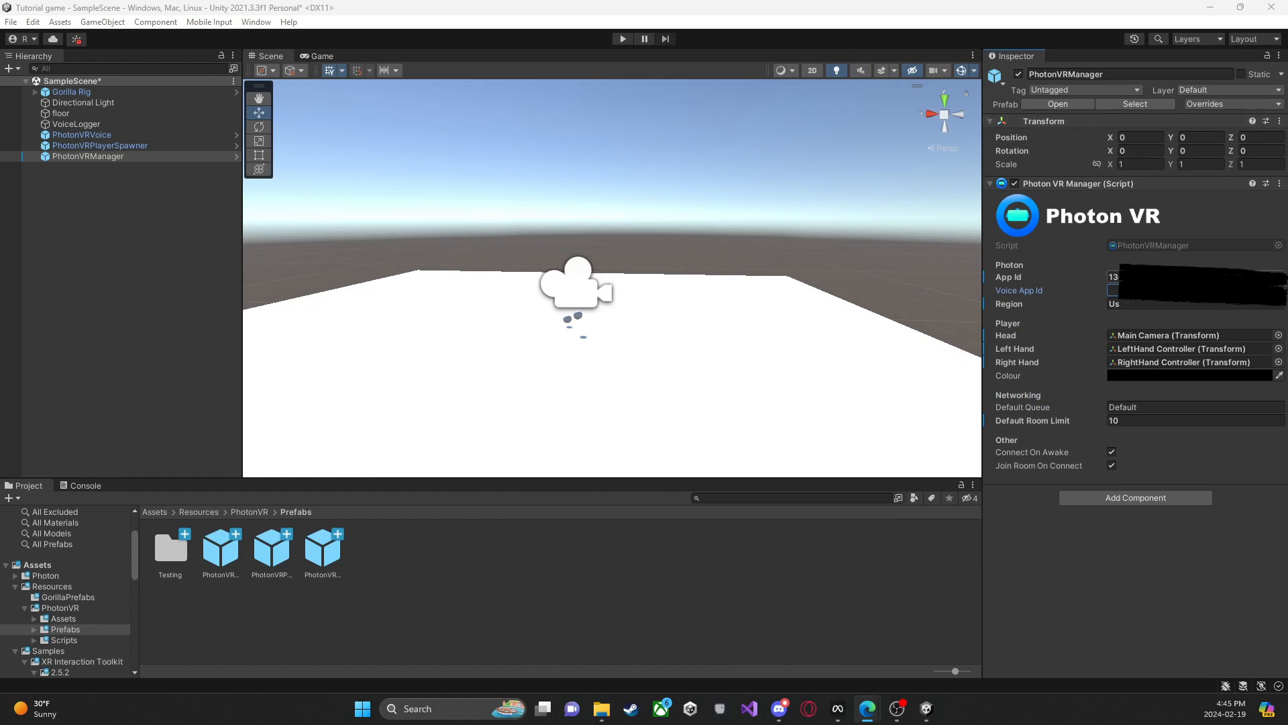
{"action": "left_click", "coordinate": [1125, 291]}
{"action": "key", "text": "ctrl+v"}
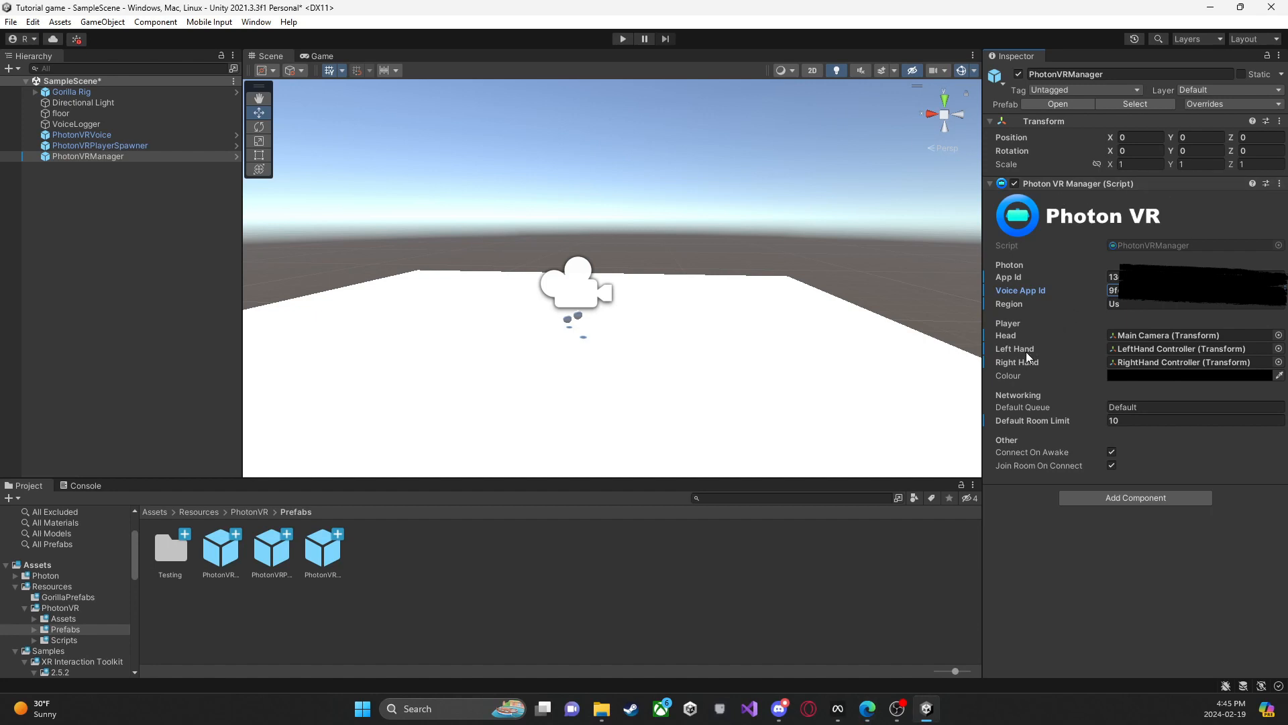
{"action": "left_click", "coordinate": [125, 403]}
Step: Run the game in play mode, dismissing the Photon setup warning, and inspect the spawned player in the Scene view
{"action": "left_click", "coordinate": [622, 38]}
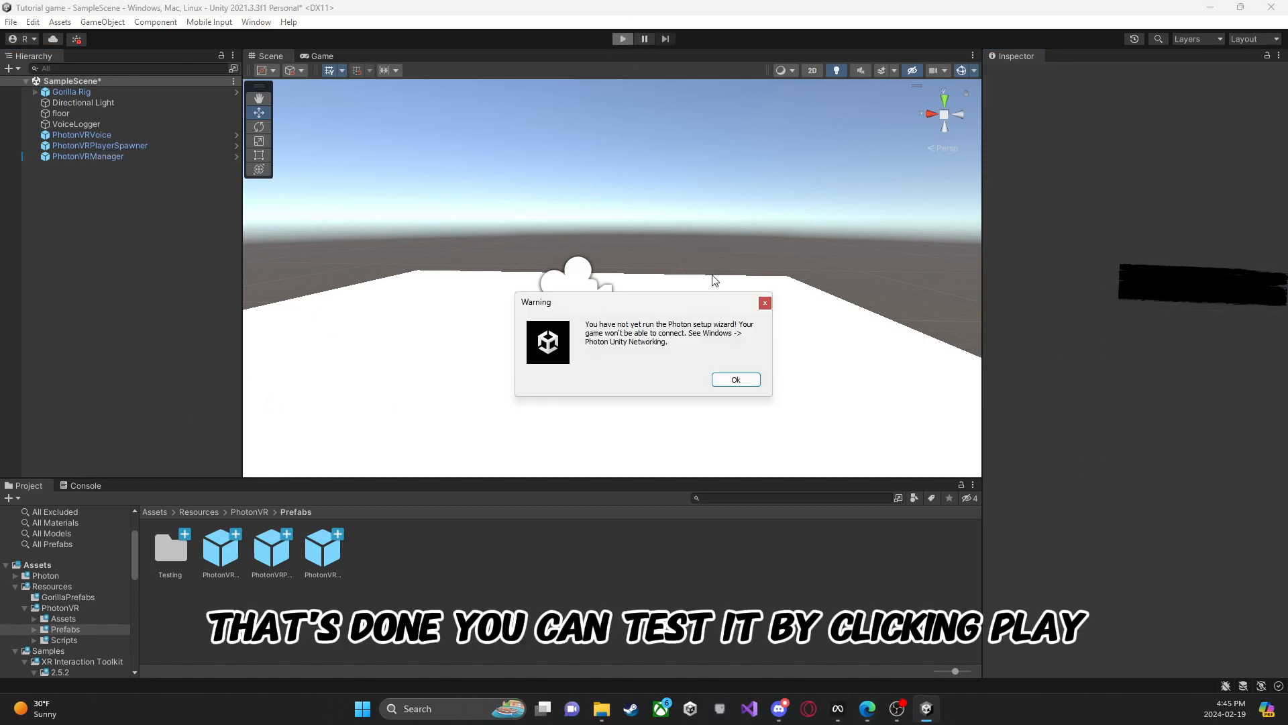
{"action": "left_click", "coordinate": [723, 380]}
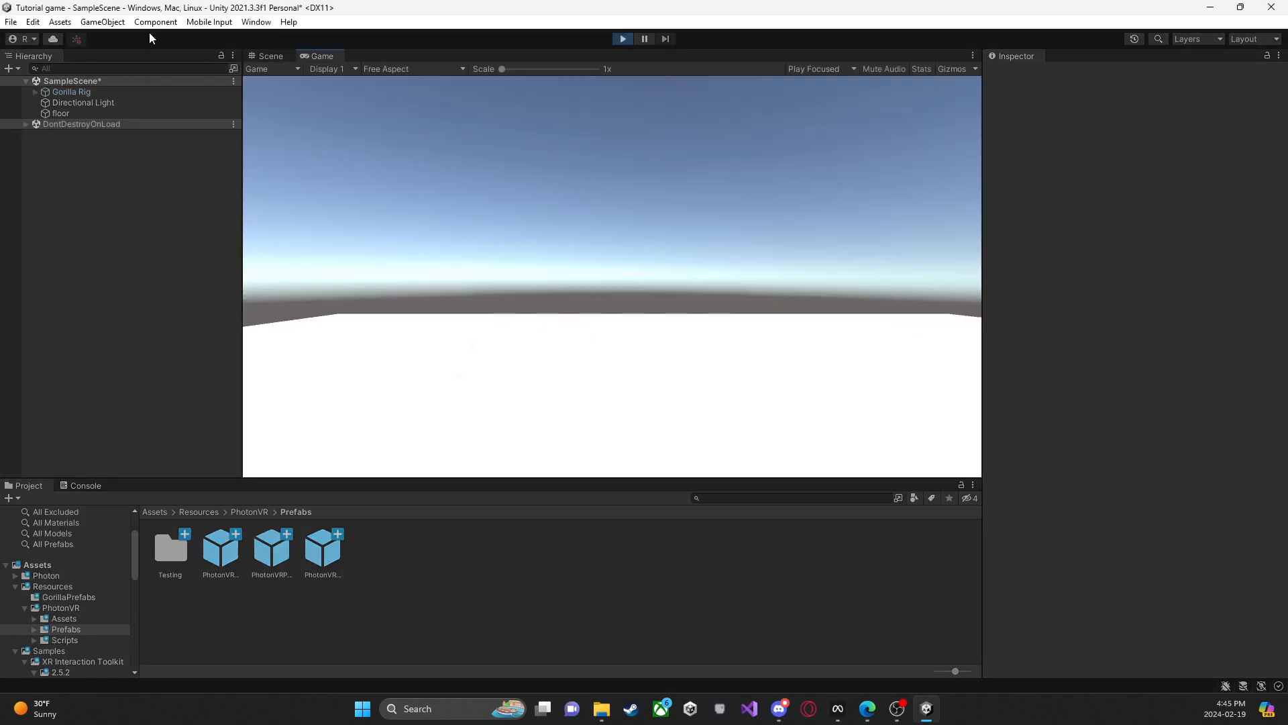
{"action": "left_click", "coordinate": [267, 56]}
{"action": "right_click_drag", "start_coordinate": [775, 185], "coordinate": [603, 256]}
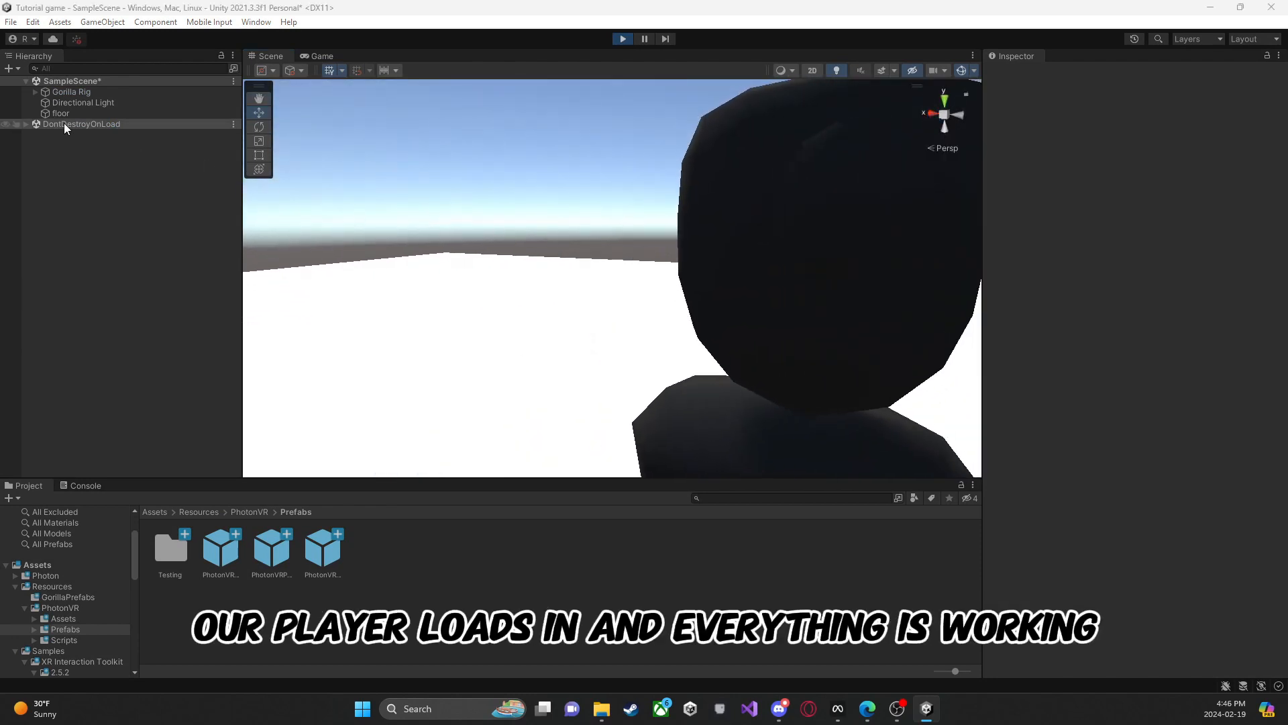
Step: Test the running player's hands by moving the LeftHand Controller and RightHand Controller down and outward to opposite sides of the body
{"action": "left_click", "coordinate": [30, 90]}
{"action": "left_click", "coordinate": [35, 92]}
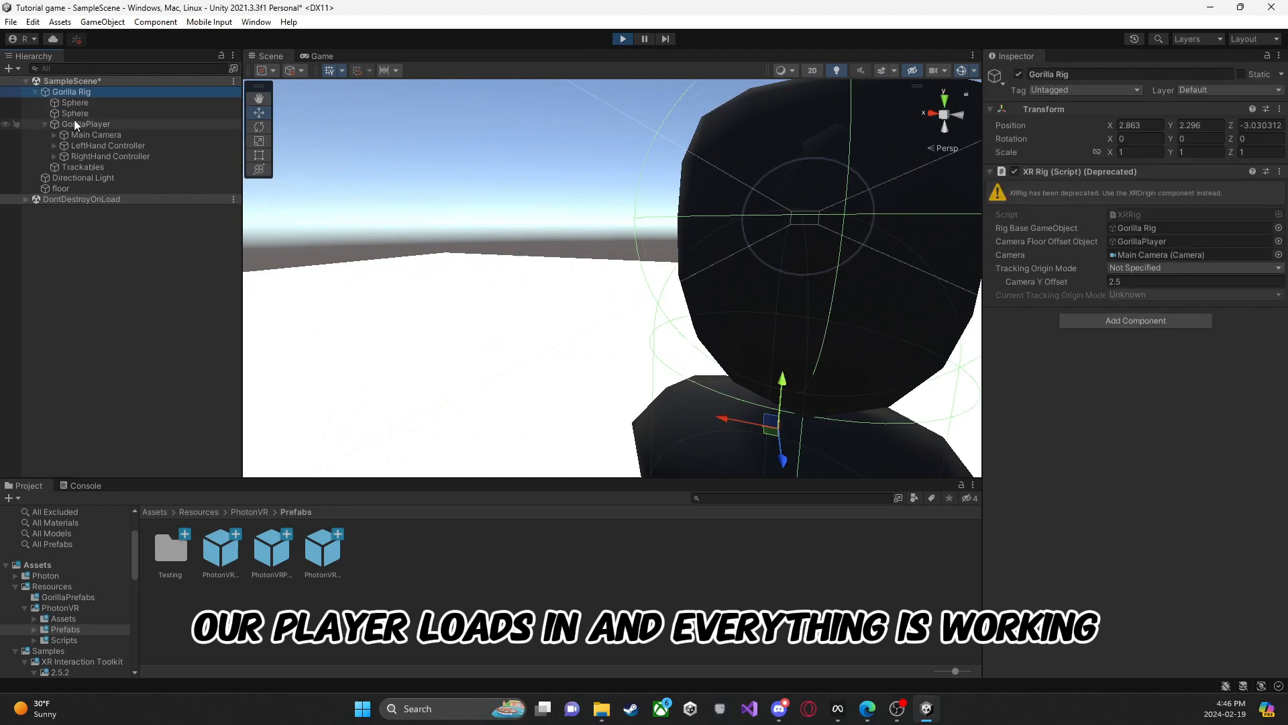
{"action": "left_click", "coordinate": [108, 144]}
{"action": "key", "text": "f"}
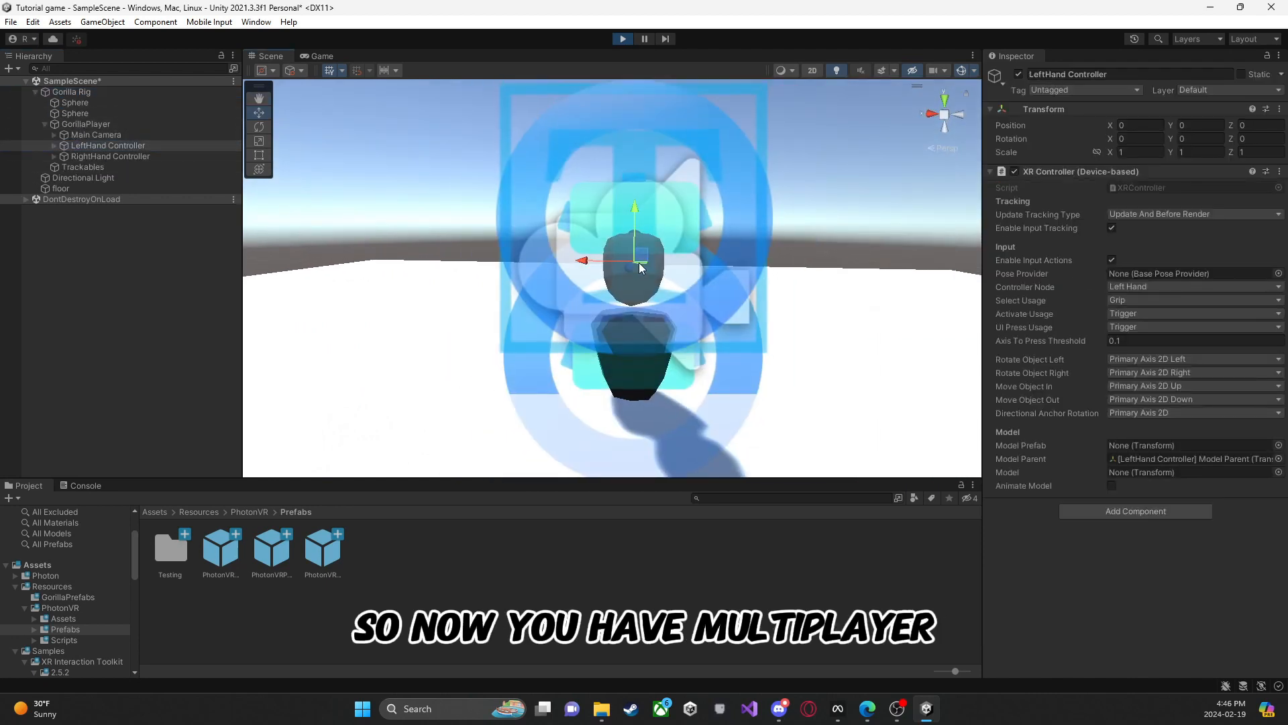
{"action": "left_click_drag", "start_coordinate": [640, 267], "coordinate": [694, 402]}
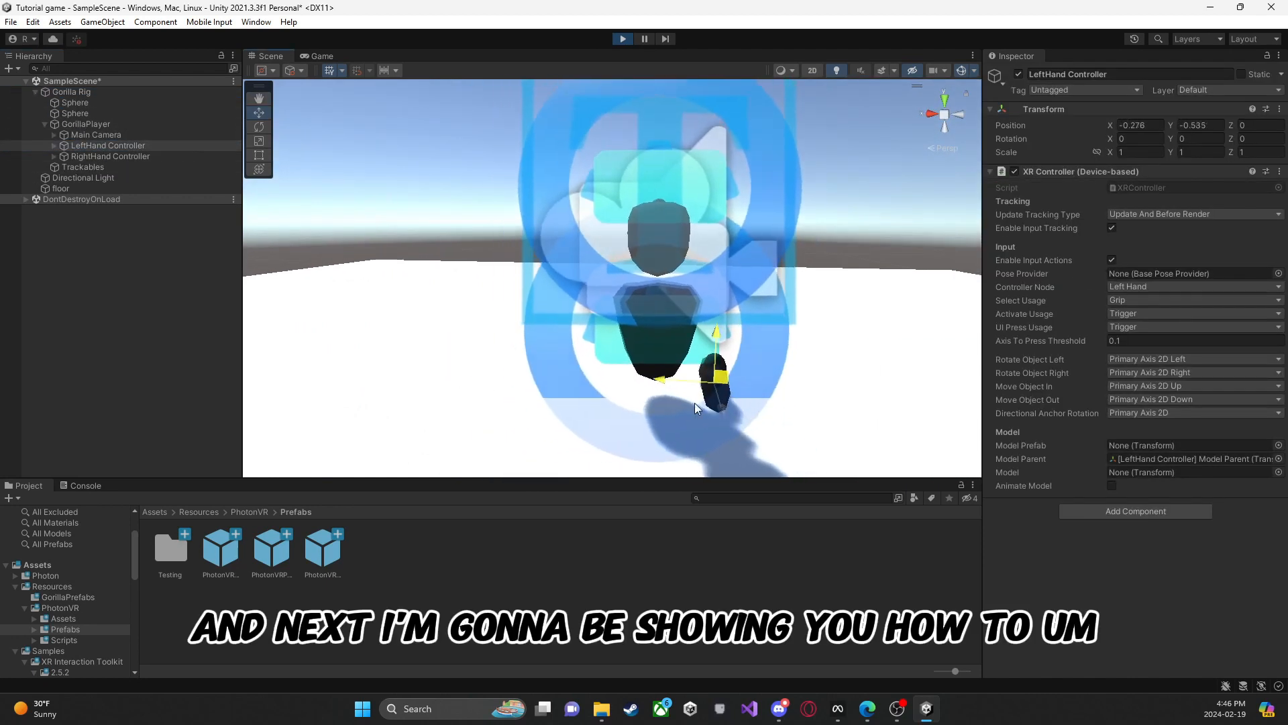
{"action": "left_click", "coordinate": [104, 155]}
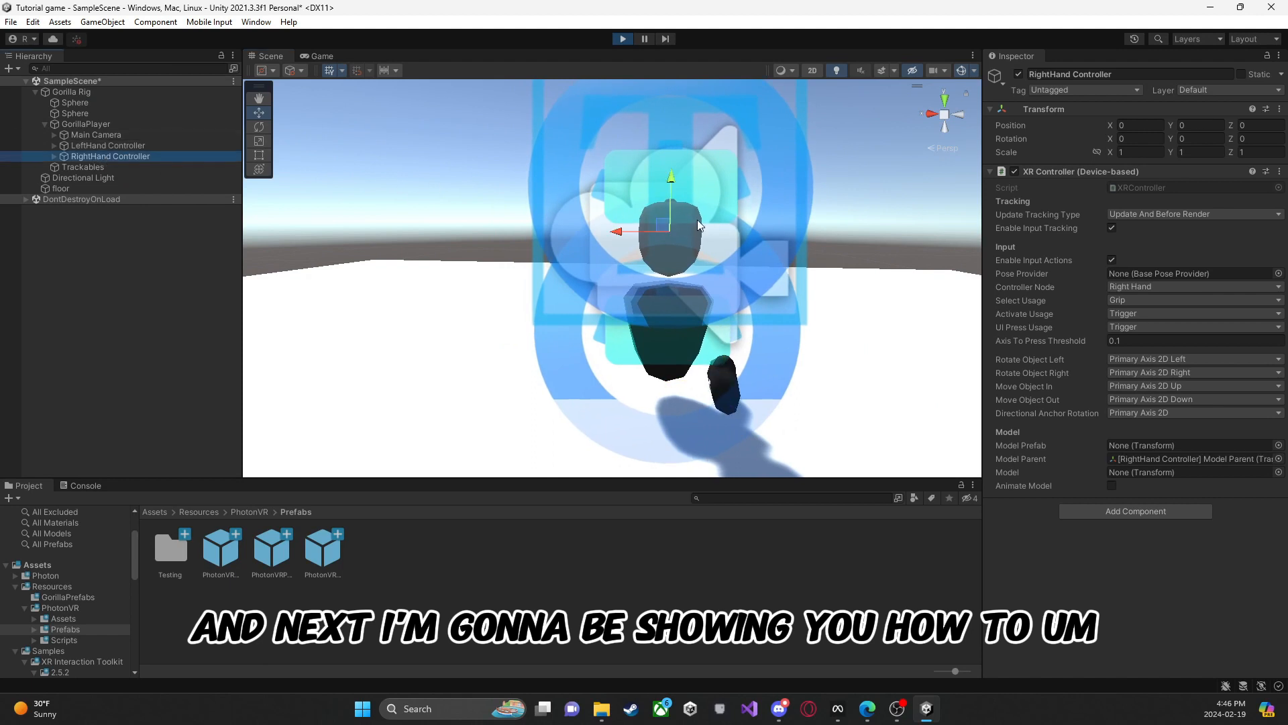
{"action": "left_click_drag", "start_coordinate": [663, 226], "coordinate": [592, 355]}
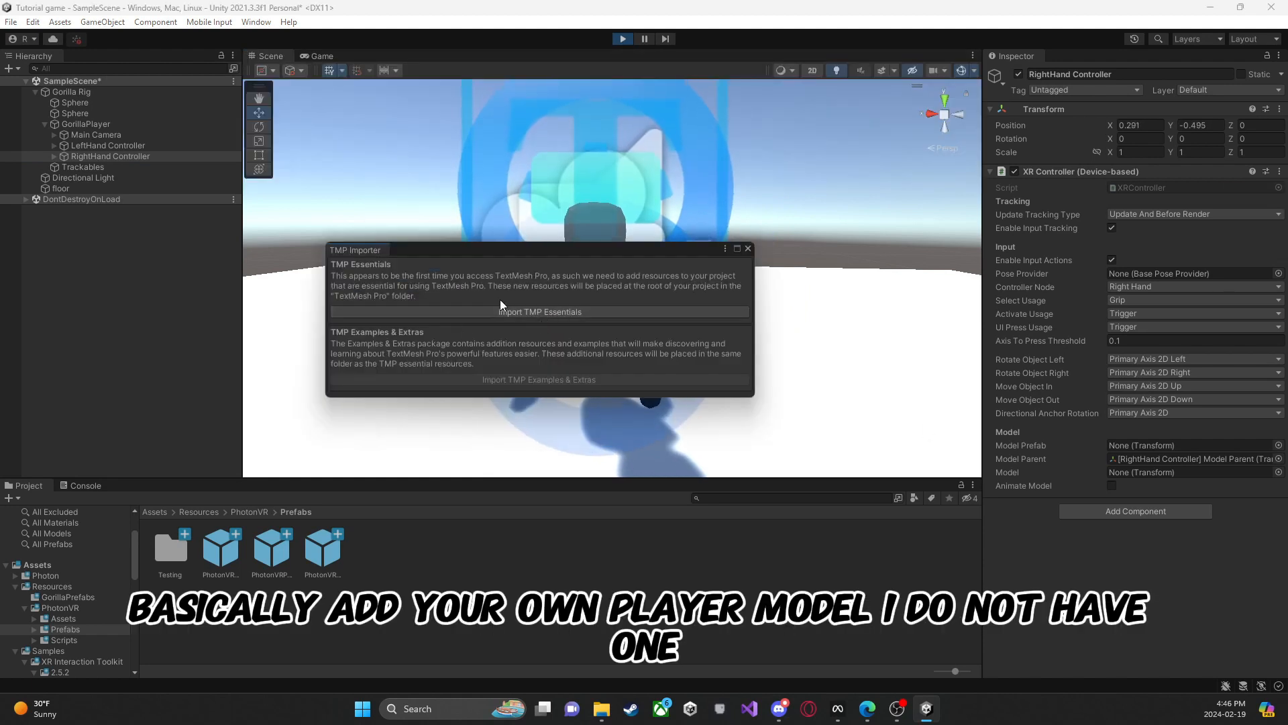
Step: Import TMP Essentials, stopping play mode for it, and close the TMP Importer
{"action": "left_click", "coordinate": [521, 310]}
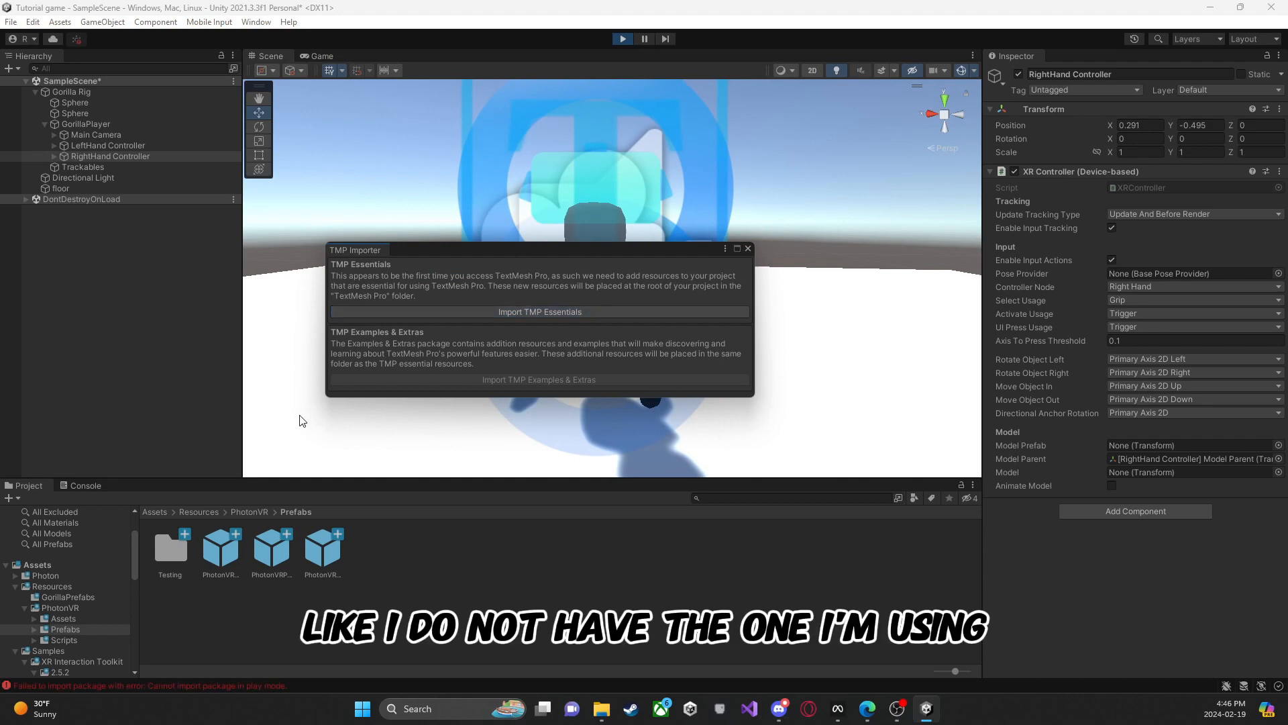
{"action": "left_click", "coordinate": [622, 40]}
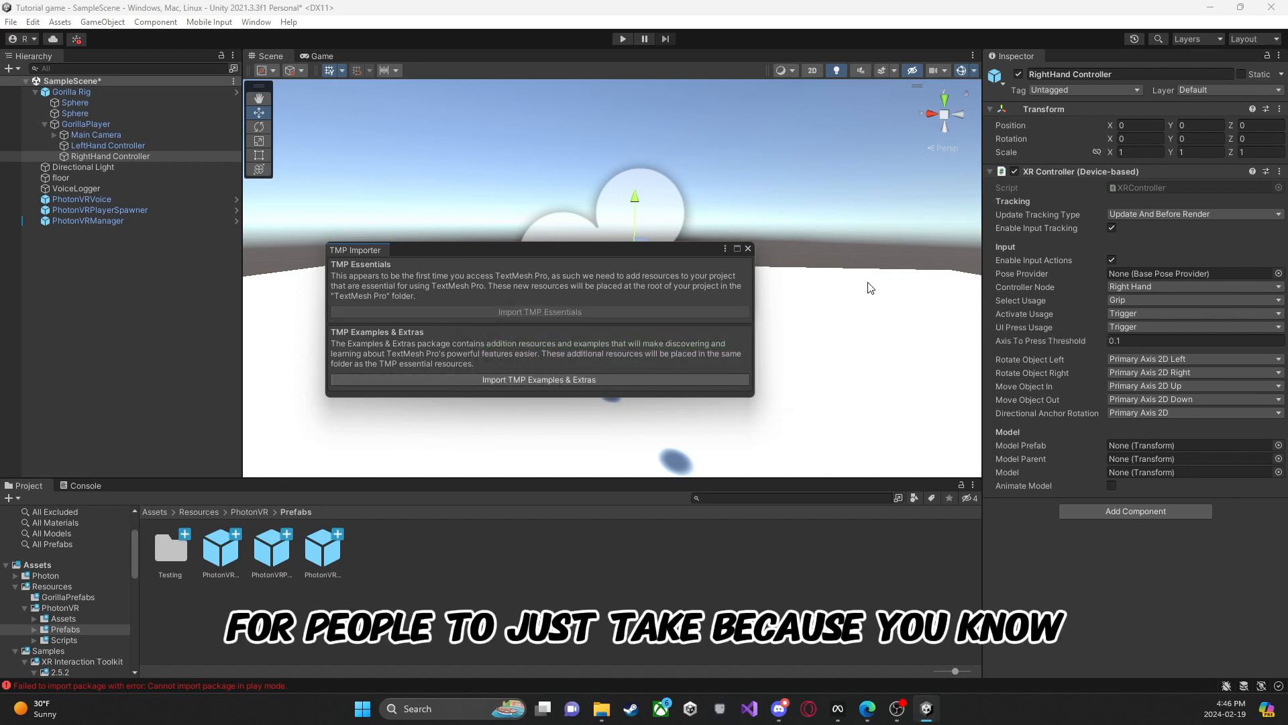
{"action": "left_click", "coordinate": [748, 249]}
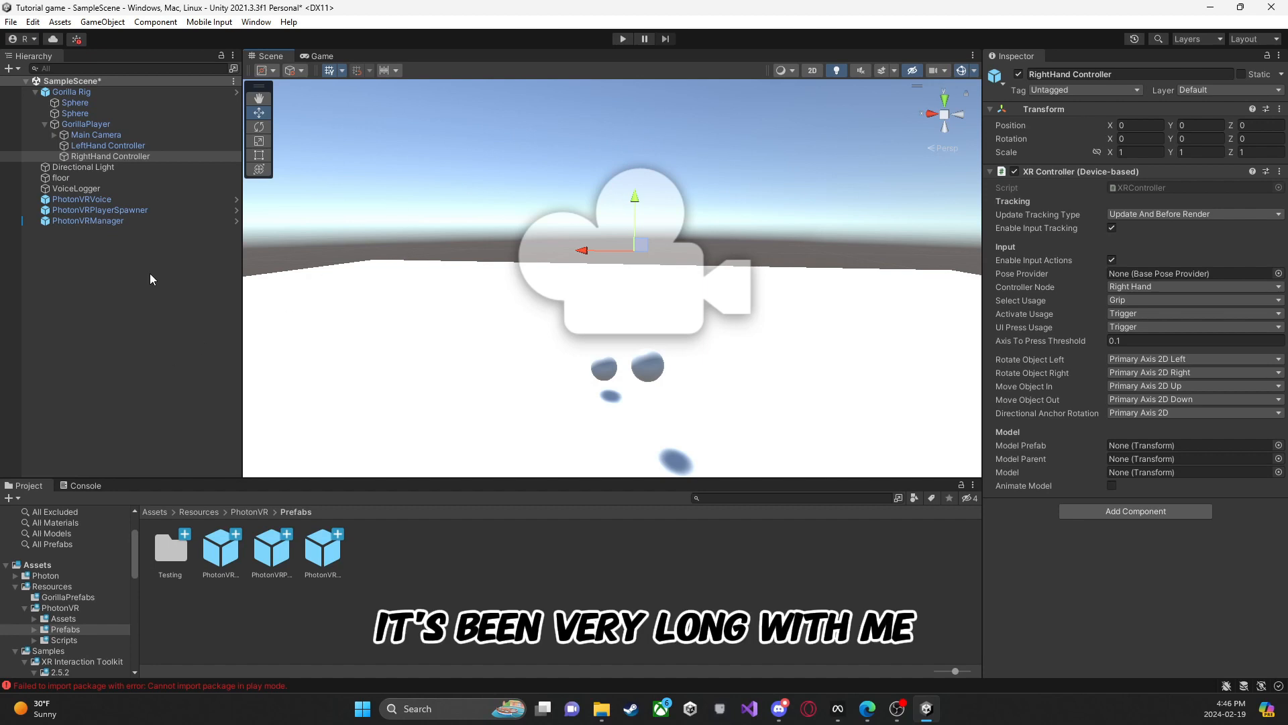
{"action": "left_click", "coordinate": [117, 338]}
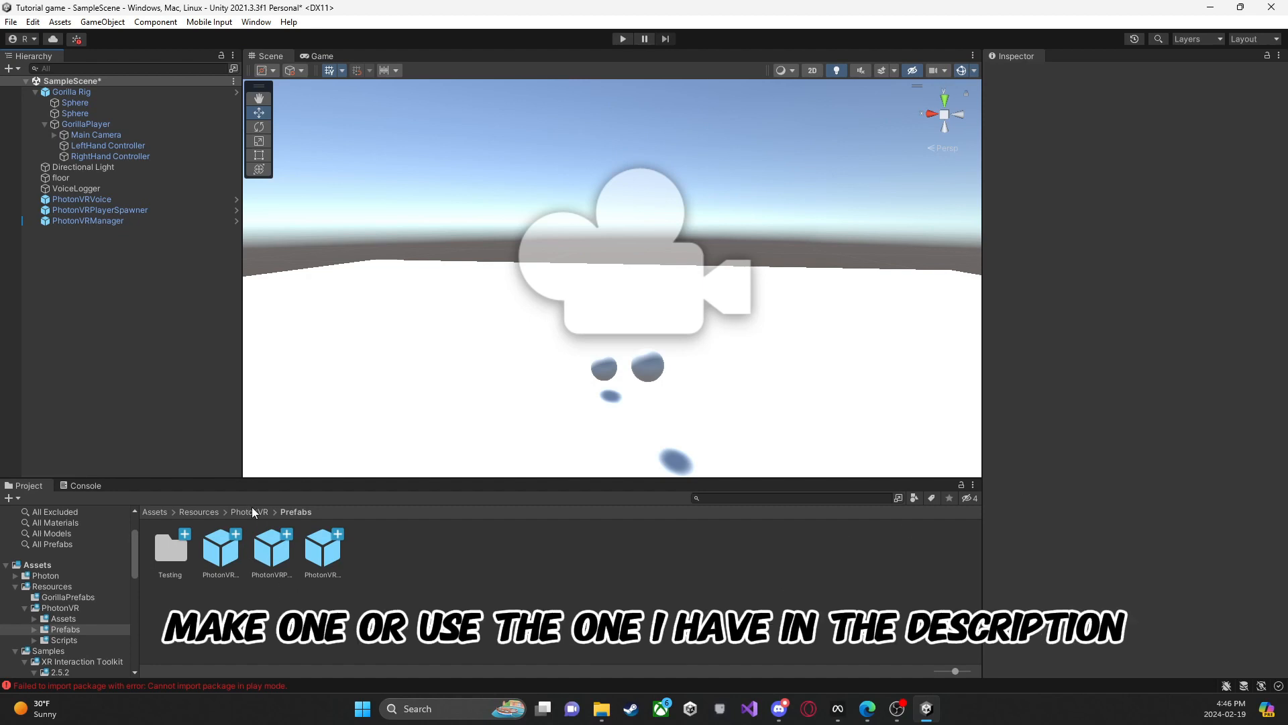
Step: Open the Player prefab from Resources/PhotonVR for editing and look over its model
{"action": "left_click", "coordinate": [184, 512]}
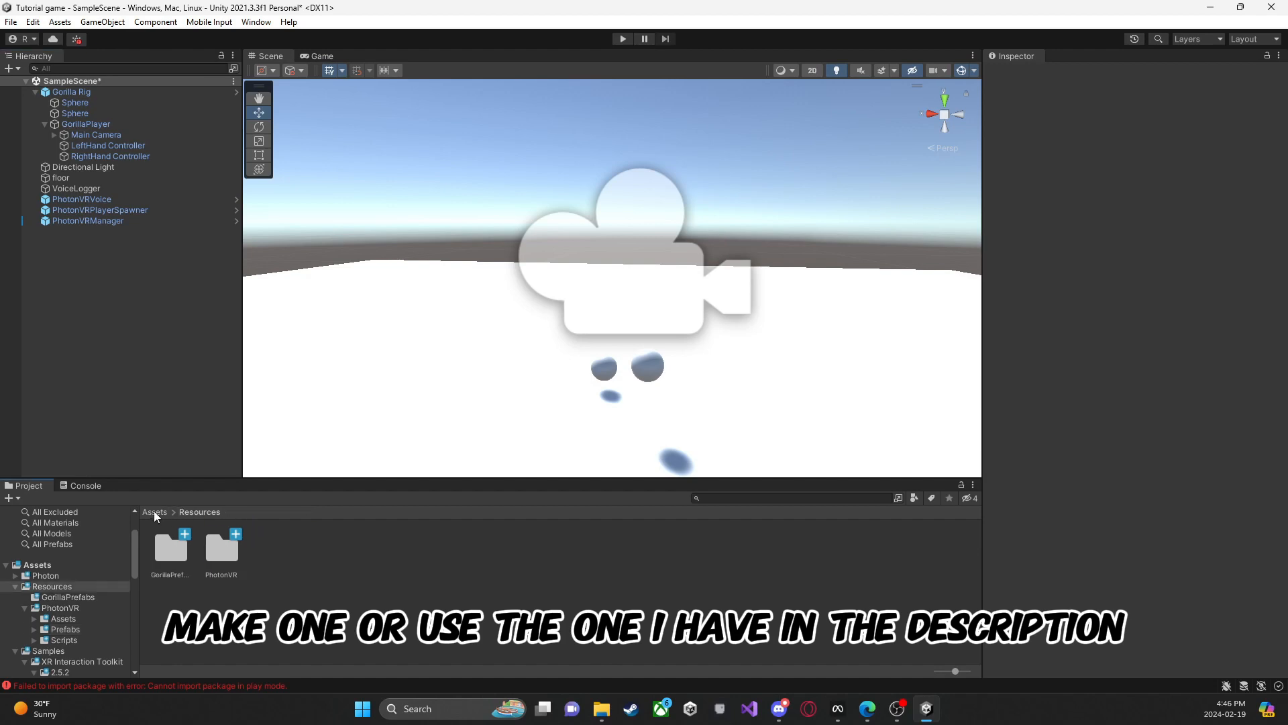
{"action": "double_click", "coordinate": [223, 549]}
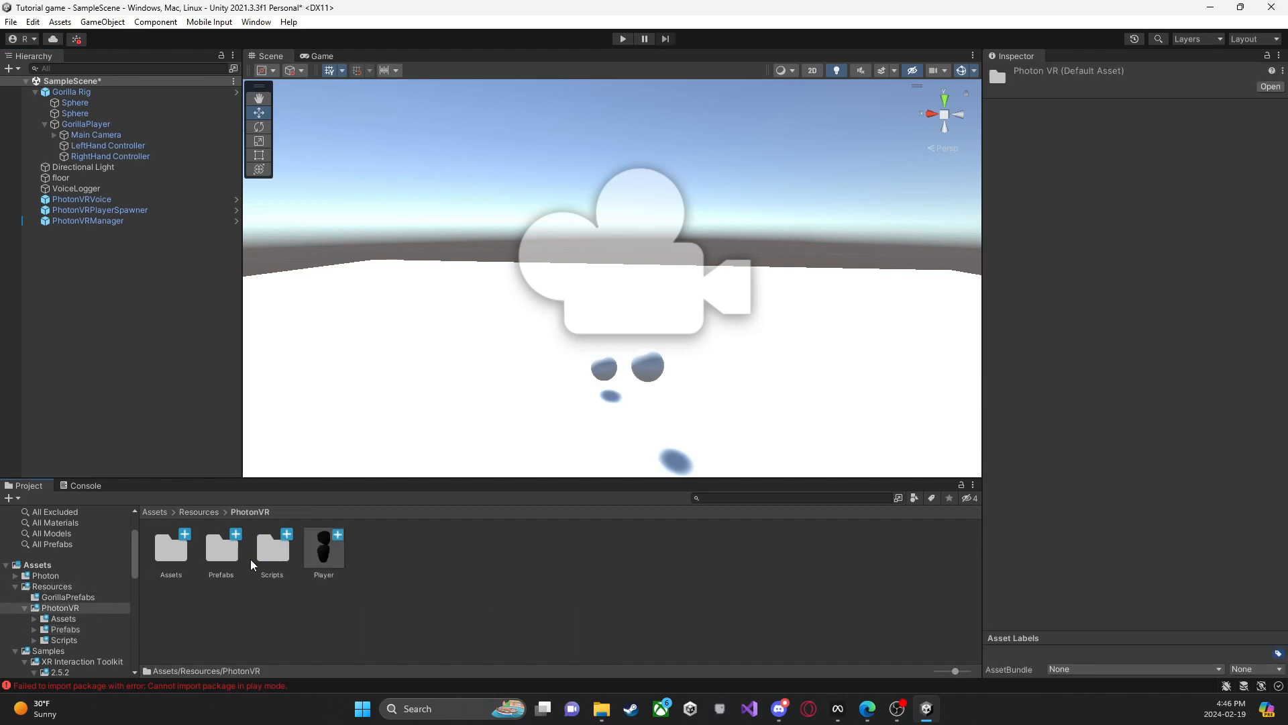
{"action": "double_click", "coordinate": [326, 569]}
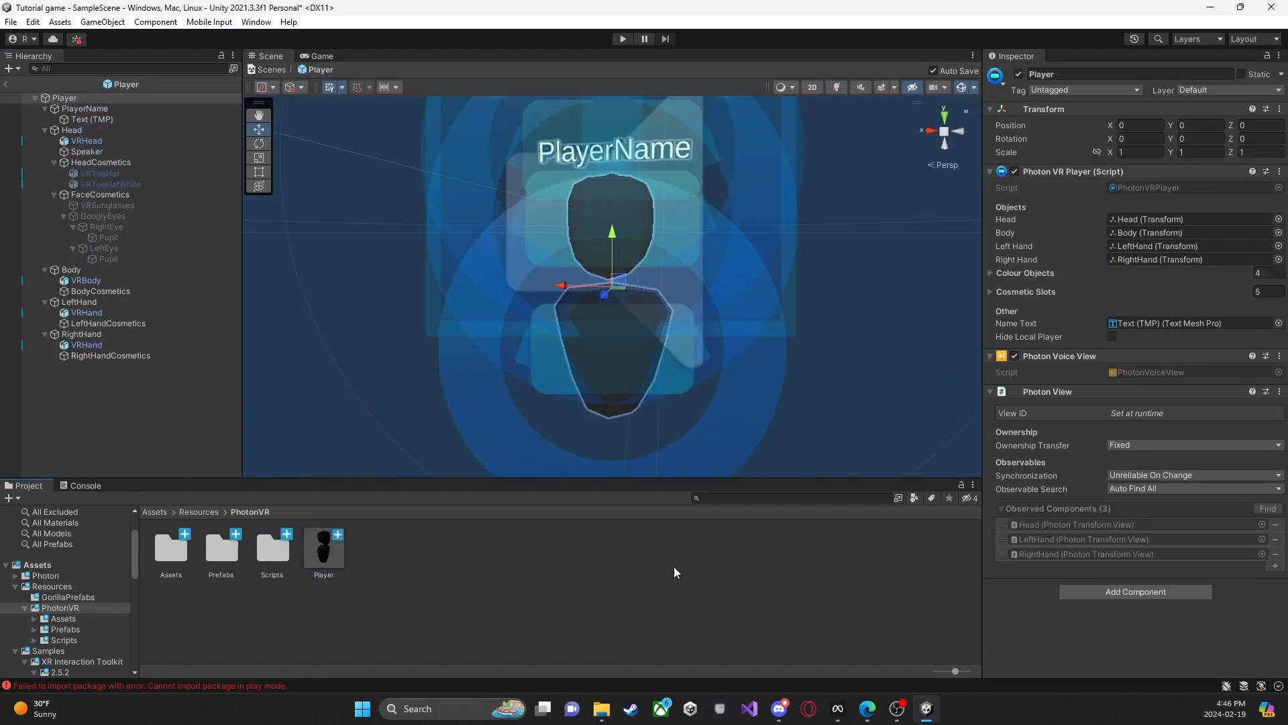
{"action": "left_click", "coordinate": [783, 458]}
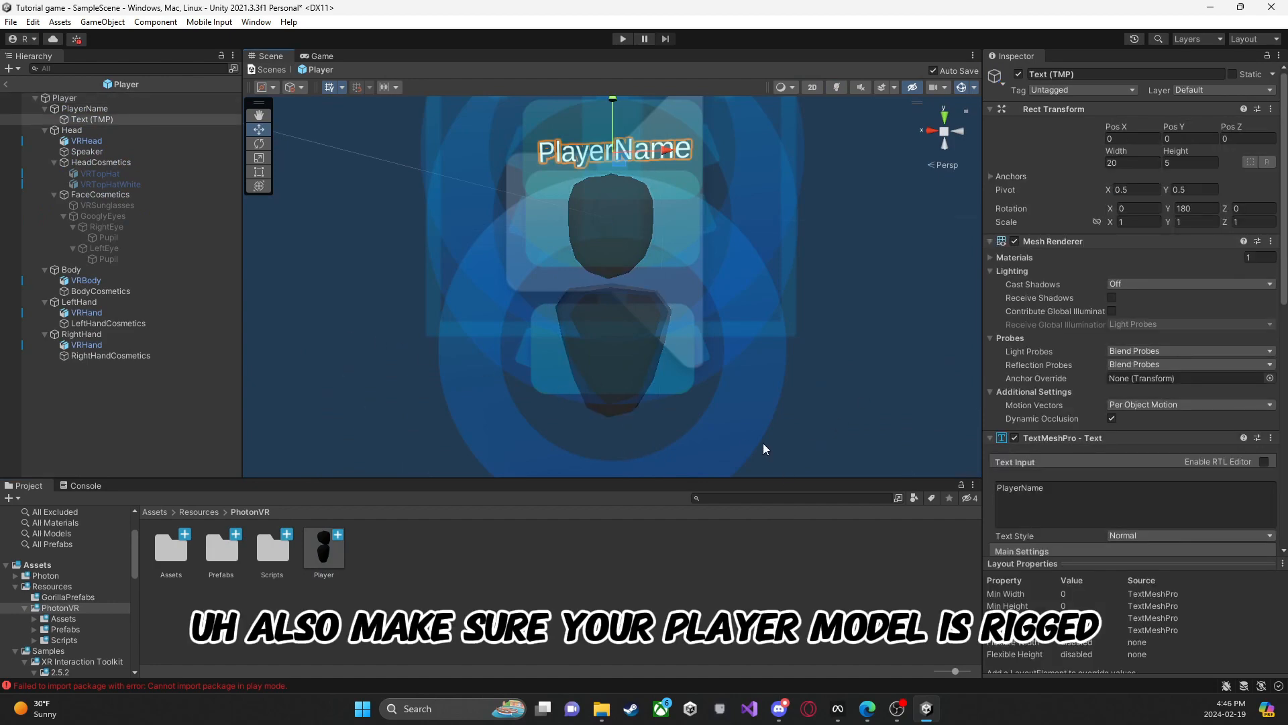
{"action": "right_click_drag", "start_coordinate": [764, 446], "coordinate": [413, 297]}
{"action": "left_click", "coordinate": [433, 363]}
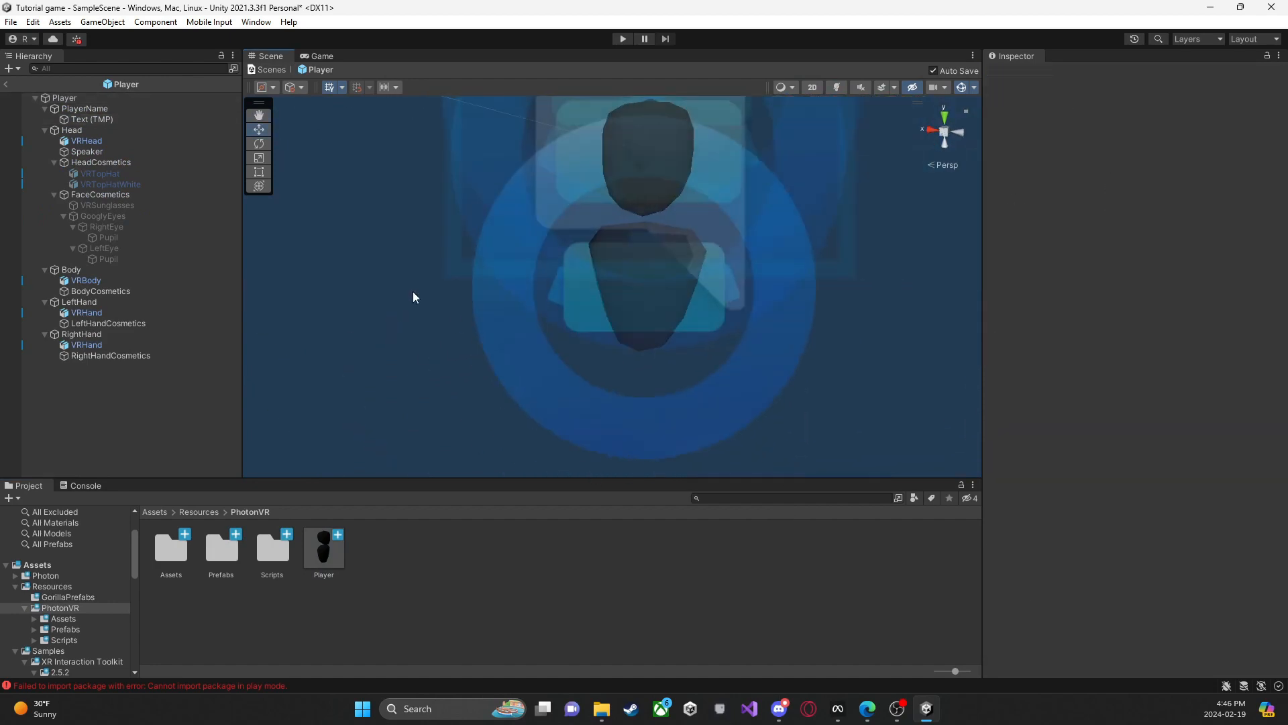
Step: Disable the VRHead, VRBody and both VRHand objects together in the Player prefab
{"action": "left_click", "coordinate": [87, 345]}
{"action": "left_click", "coordinate": [94, 303], "text": "ctrl"}
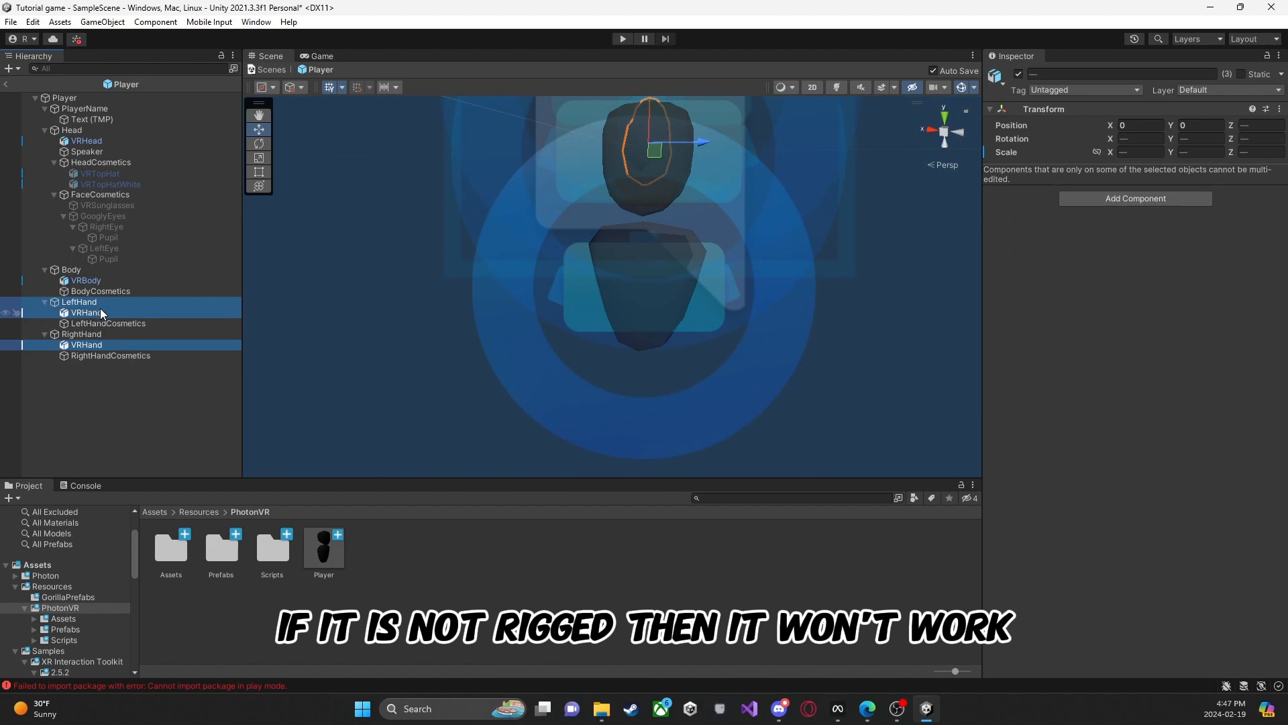
{"action": "left_click", "coordinate": [94, 313], "text": "ctrl"}
{"action": "left_click", "coordinate": [79, 302], "text": "ctrl"}
{"action": "left_click", "coordinate": [86, 280], "text": "ctrl"}
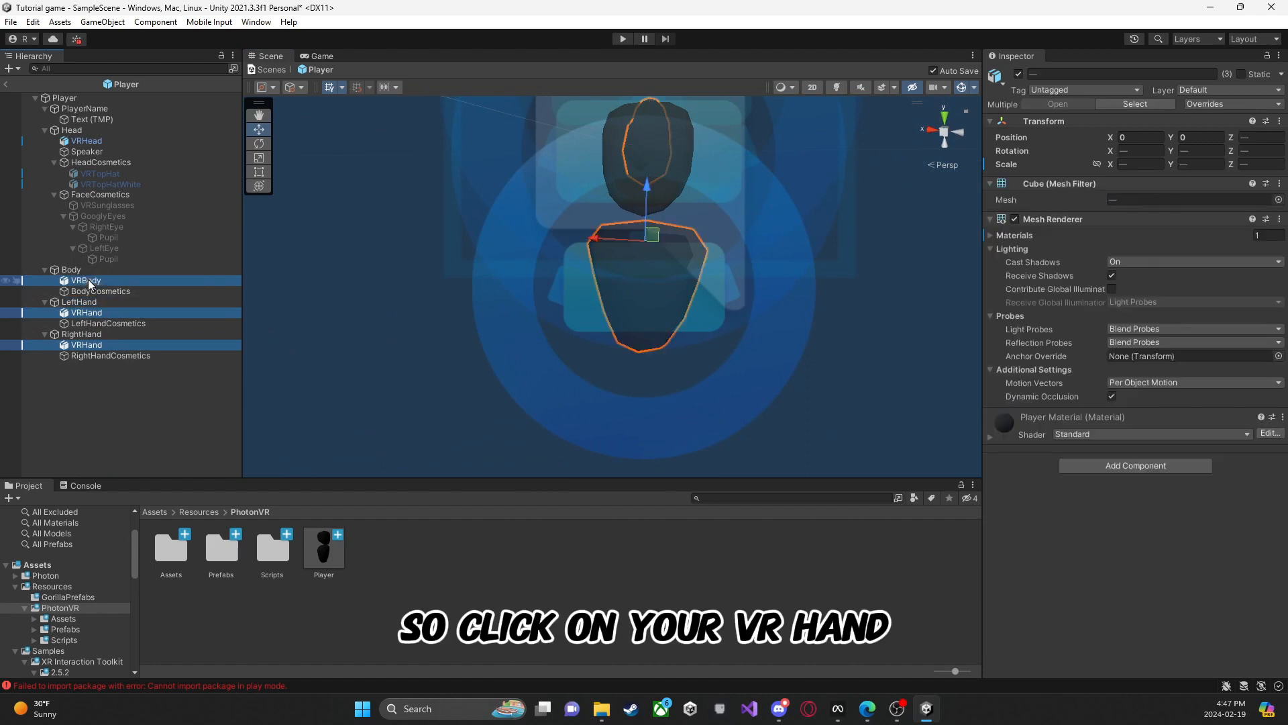
{"action": "left_click", "coordinate": [80, 141], "text": "ctrl"}
{"action": "right_click_drag", "start_coordinate": [625, 343], "coordinate": [721, 304]}
{"action": "key", "text": "f"}
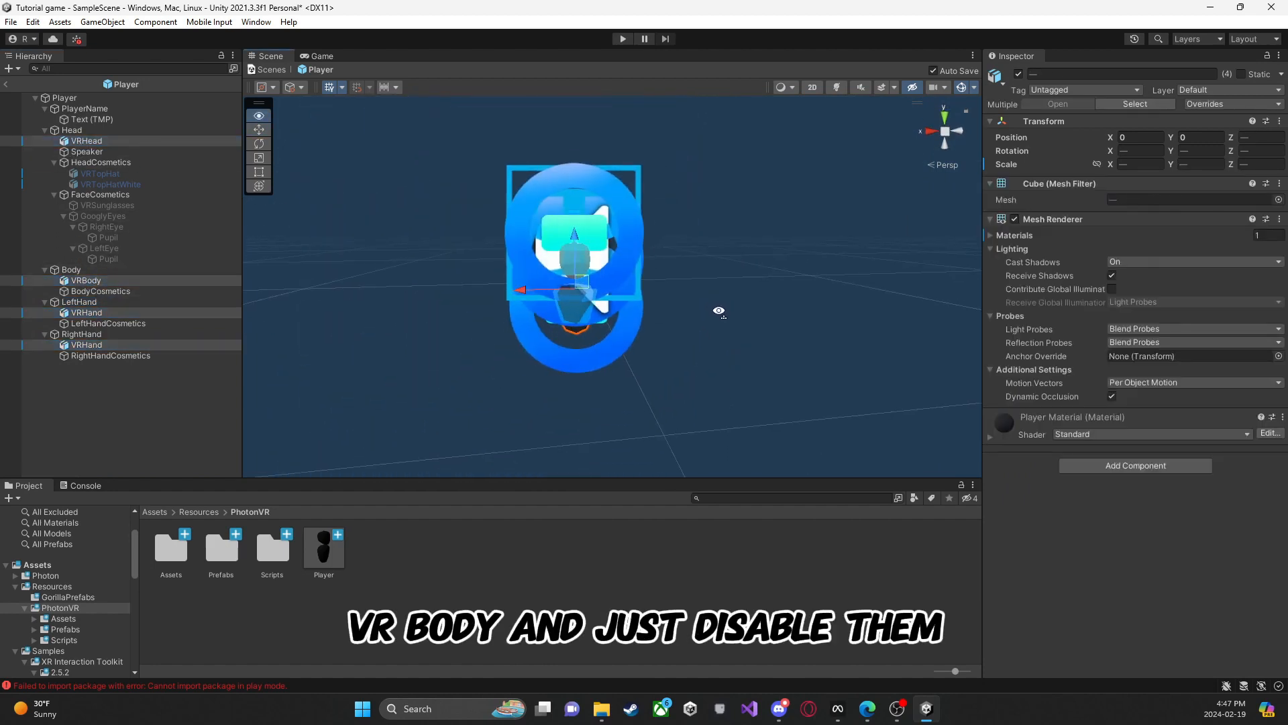
{"action": "left_click", "coordinate": [1019, 74]}
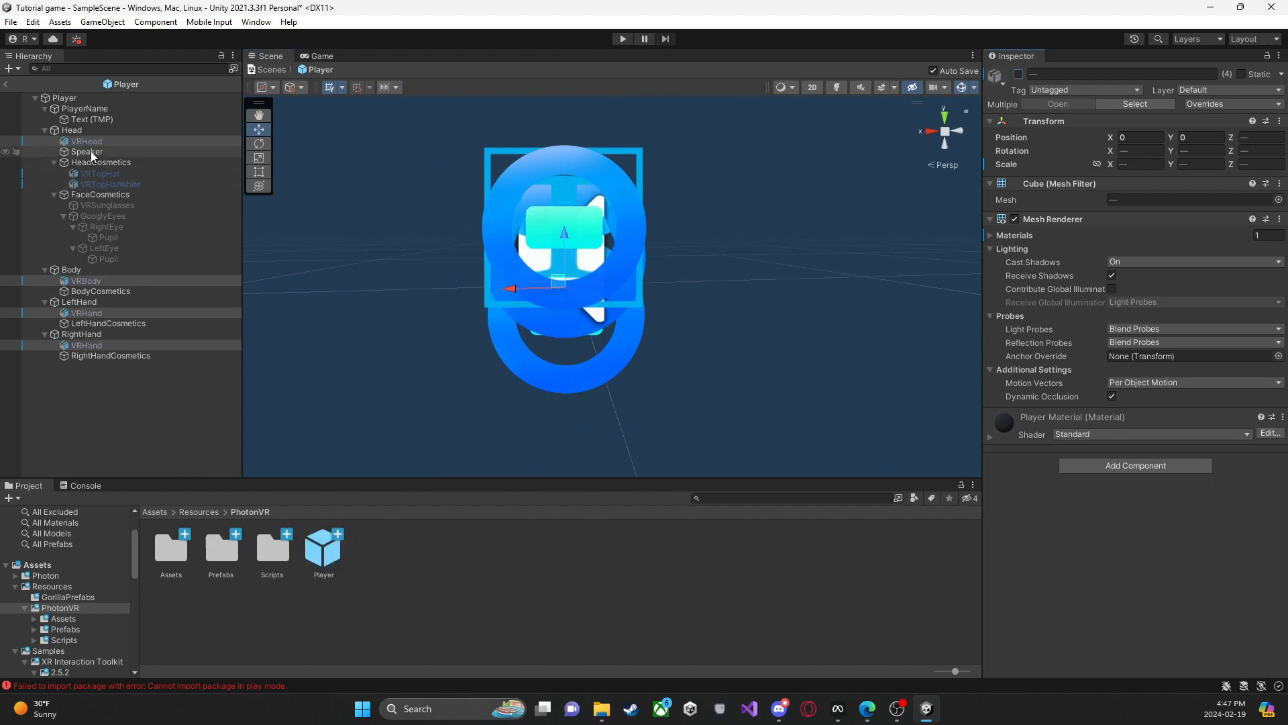
Step: Re-enable the VRHead object and hide the gizmos in the Scene view
{"action": "left_click", "coordinate": [114, 145]}
{"action": "left_click", "coordinate": [1019, 74]}
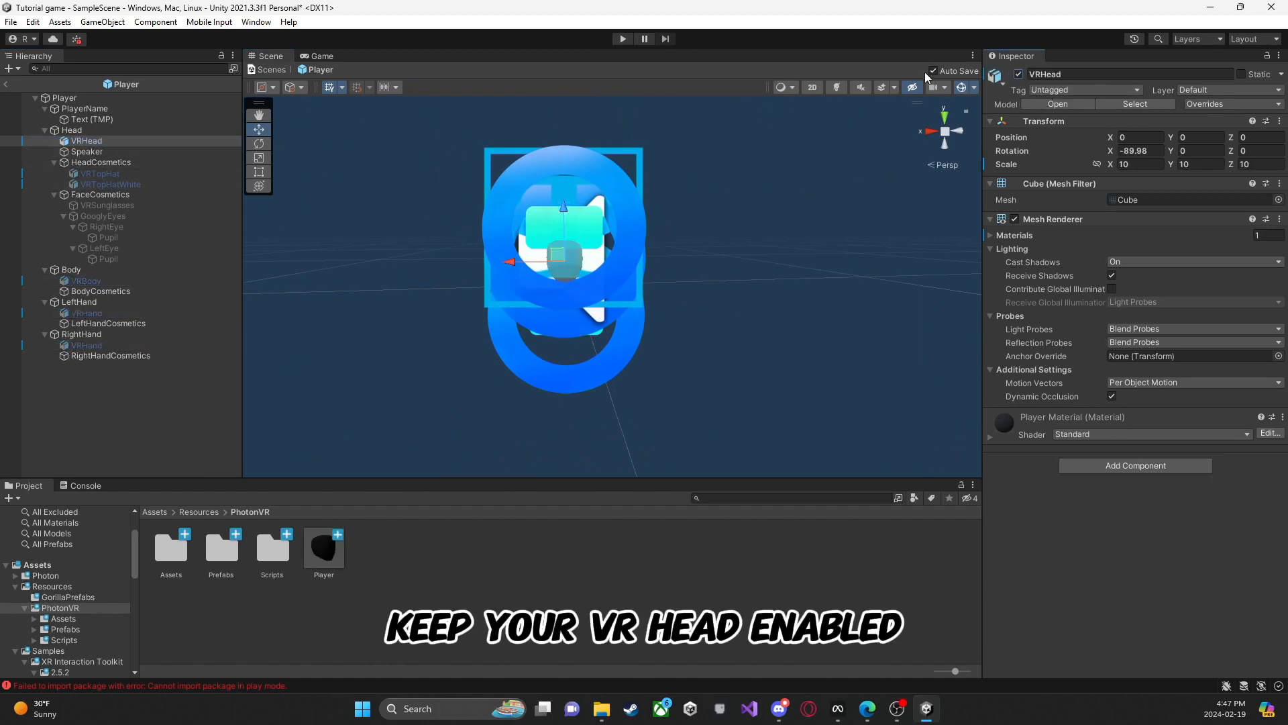
{"action": "left_click", "coordinate": [961, 87]}
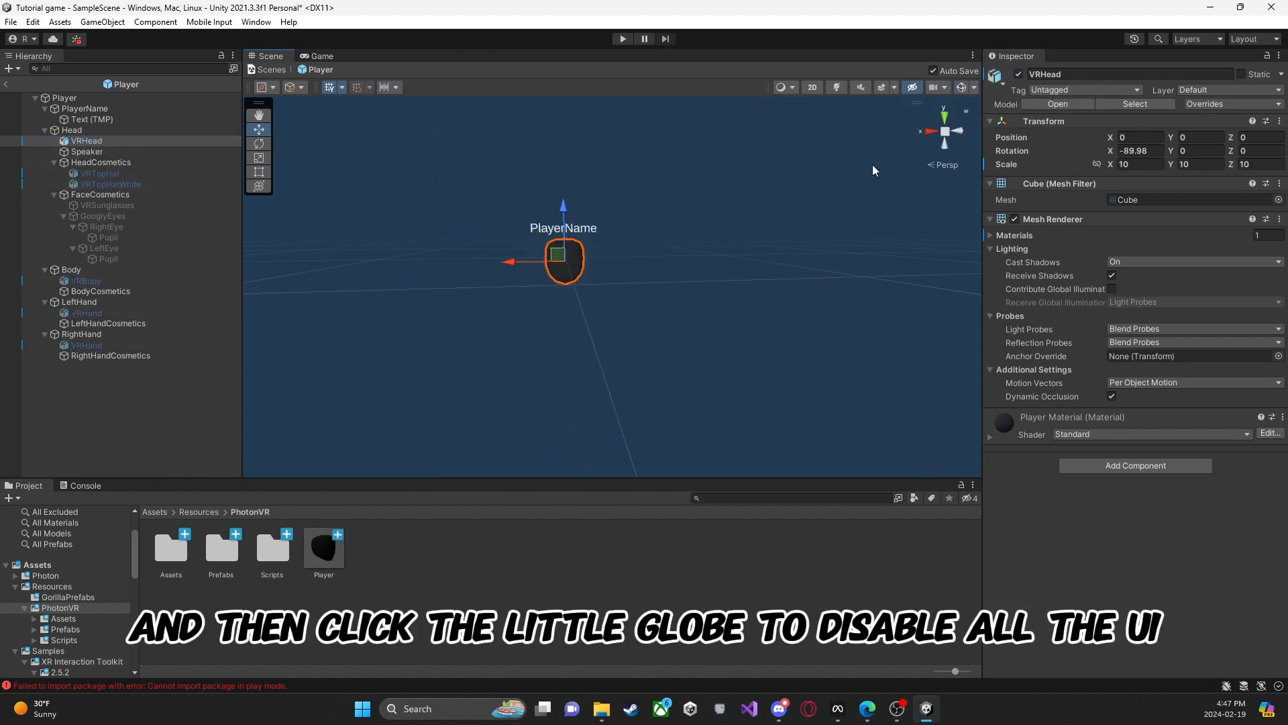
{"action": "mouse_move", "coordinate": [688, 254]}
{"action": "right_mouse_down"}
{"action": "mouse_move", "coordinate": [699, 226]}
{"action": "mouse_move", "coordinate": [747, 259]}
{"action": "mouse_move", "coordinate": [691, 252]}
{"action": "mouse_move", "coordinate": [711, 253]}
{"action": "right_mouse_up"}
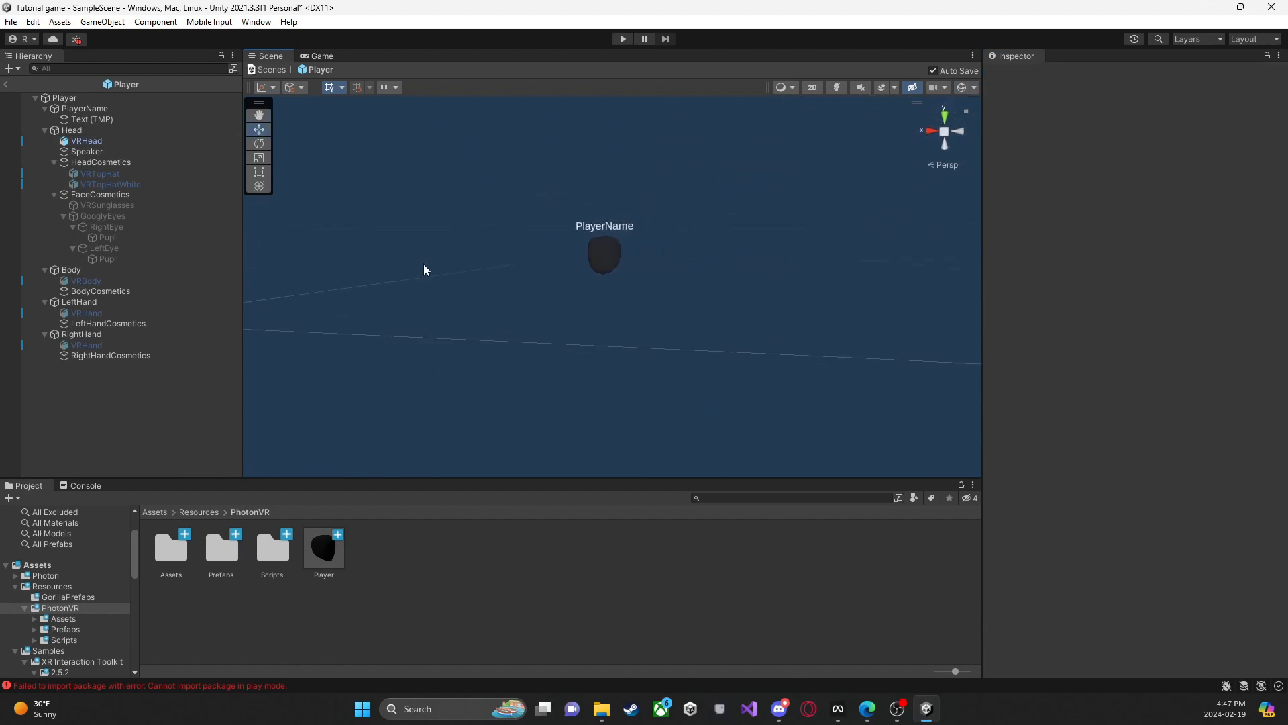
Step: Collapse the GooglyEyes group in the Player prefab's hierarchy and clear the selection
{"action": "left_click", "coordinate": [61, 218]}
{"action": "left_click", "coordinate": [63, 216]}
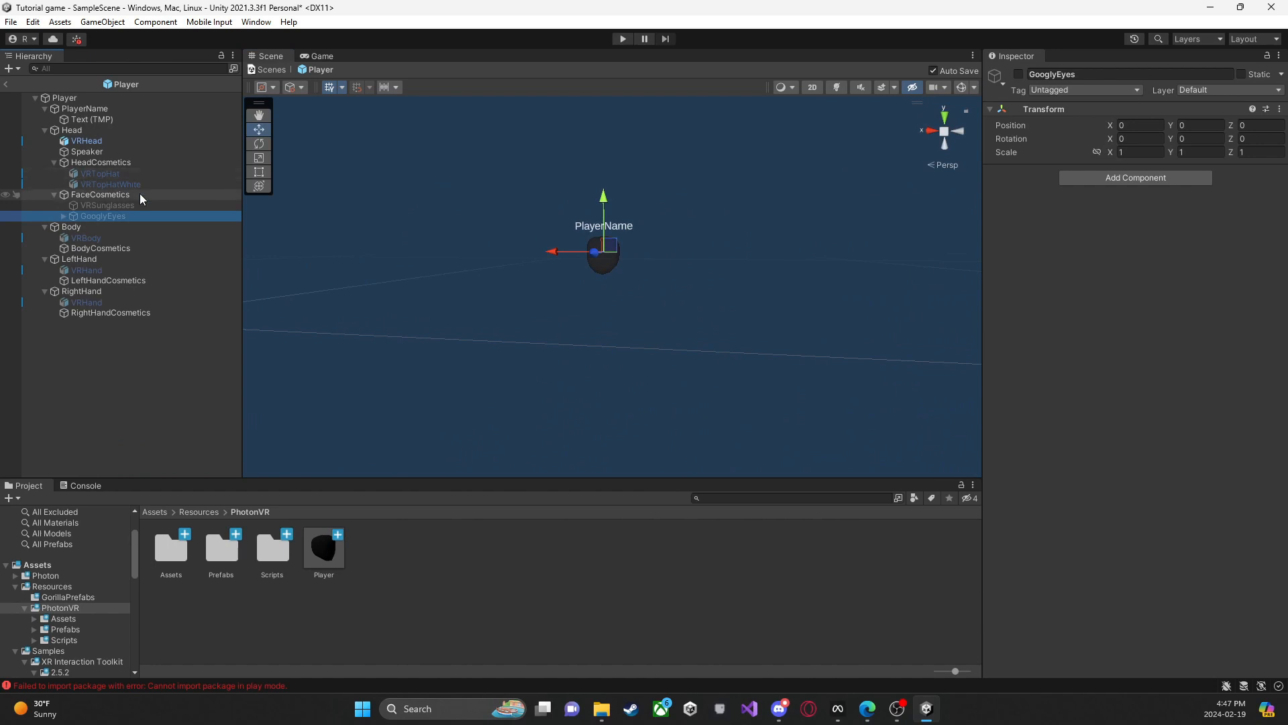
{"action": "left_click", "coordinate": [643, 345]}
{"action": "right_click_drag", "start_coordinate": [643, 345], "coordinate": [654, 351]}
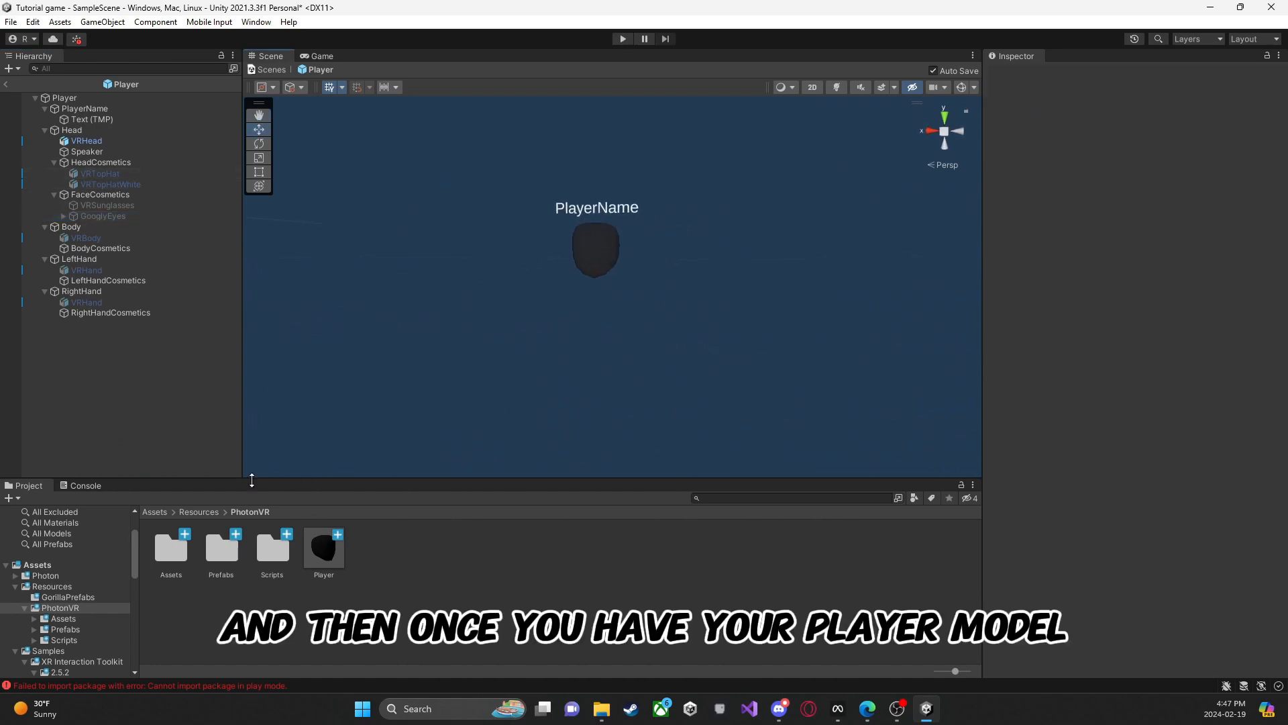
Step: Create a folder named Prefabs in the project's root Assets folder
{"action": "left_click", "coordinate": [154, 512]}
{"action": "right_click", "coordinate": [602, 630]}
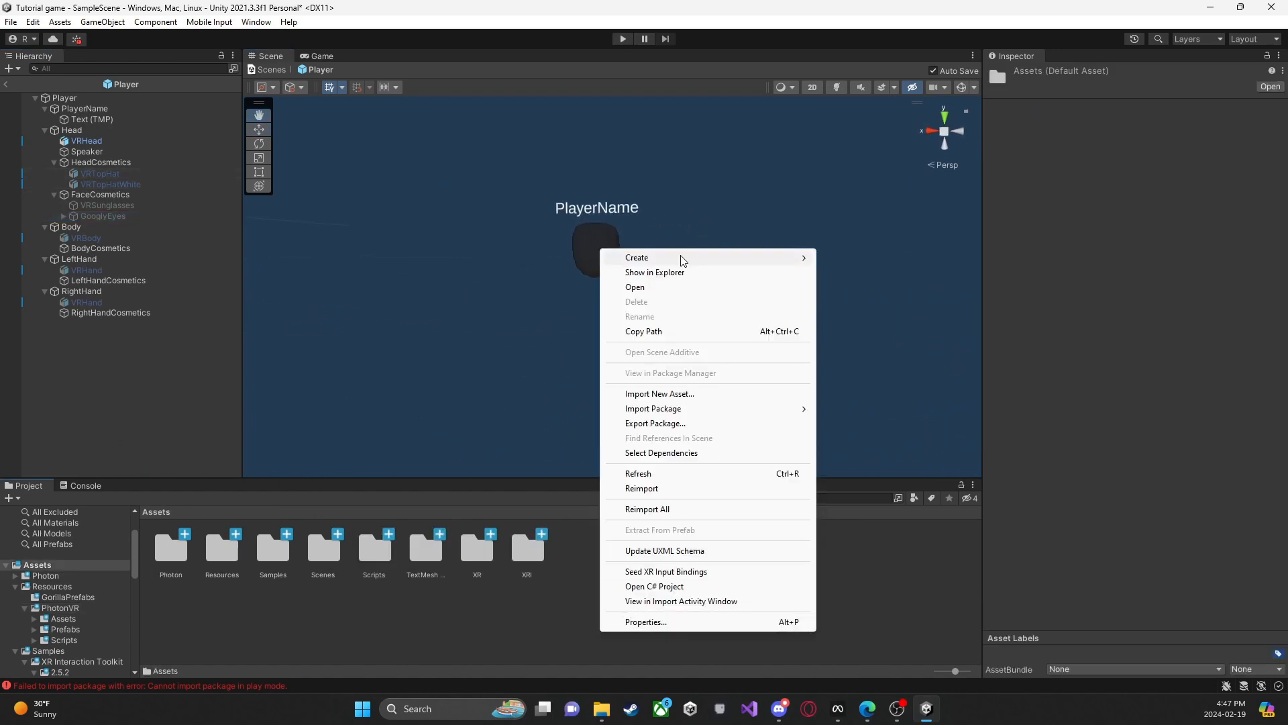
{"action": "mouse_move", "coordinate": [704, 259]}
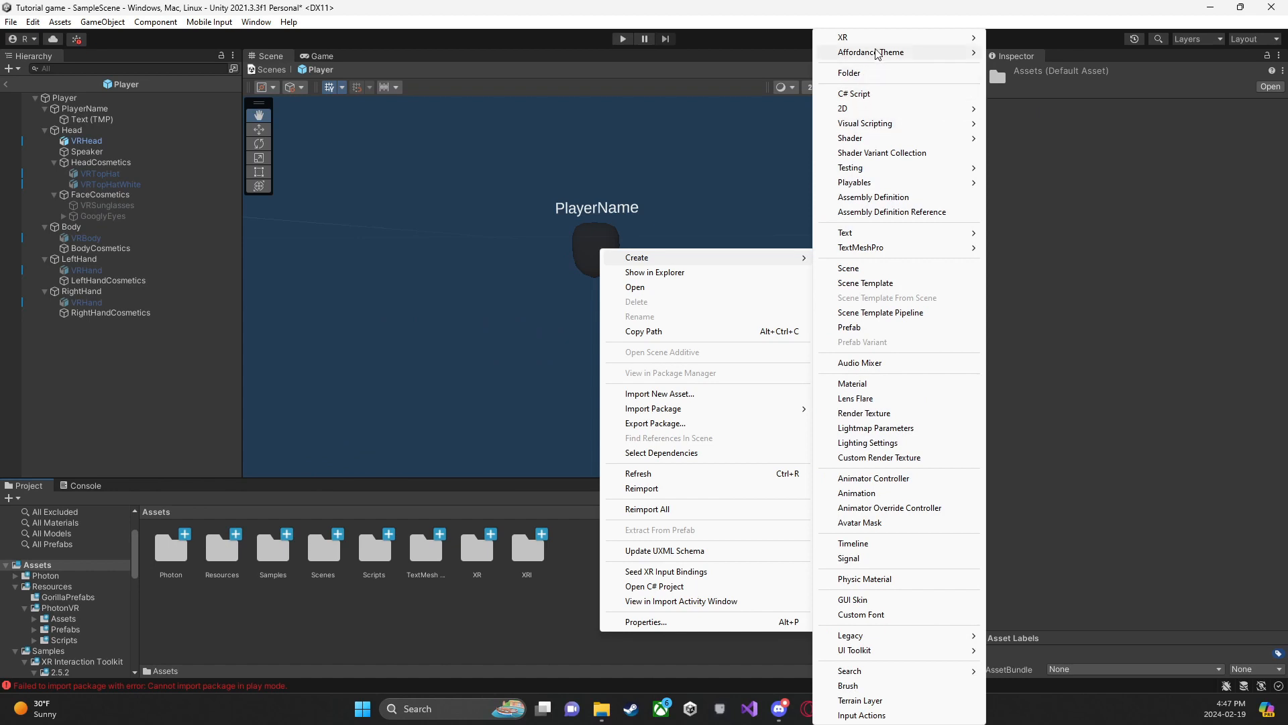
{"action": "left_click", "coordinate": [864, 71]}
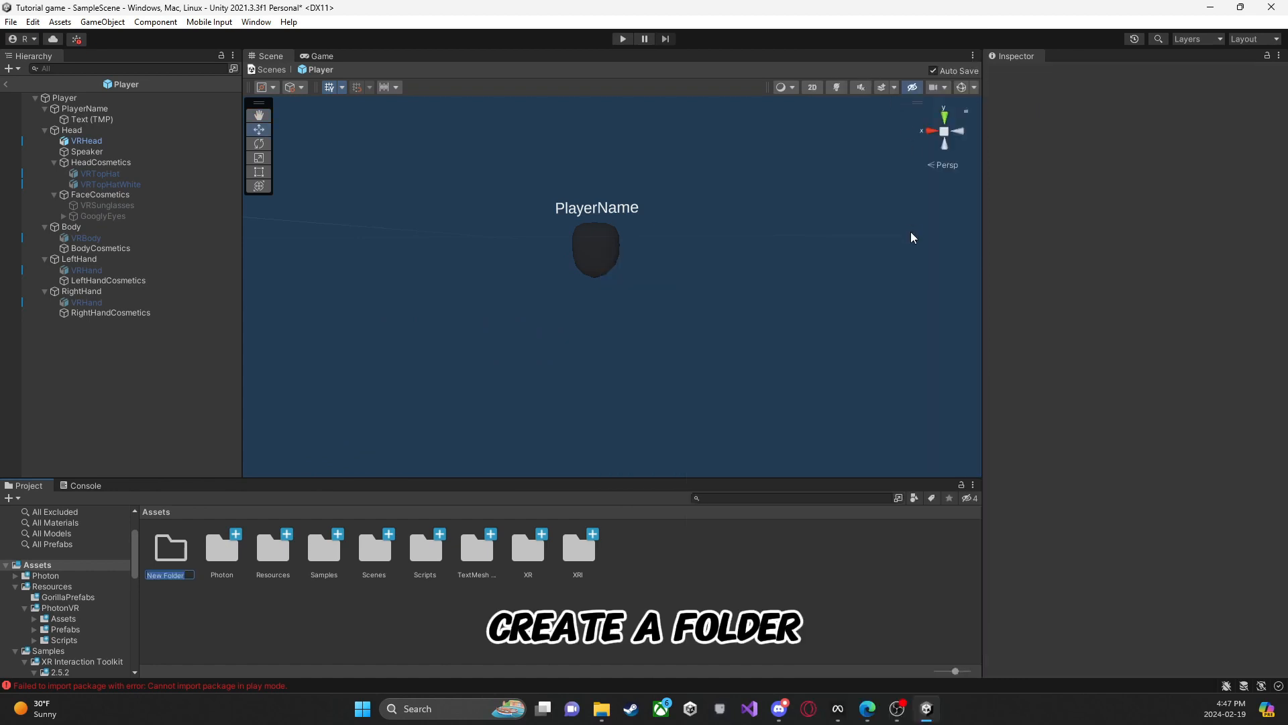
{"action": "type", "text": "Pref"}
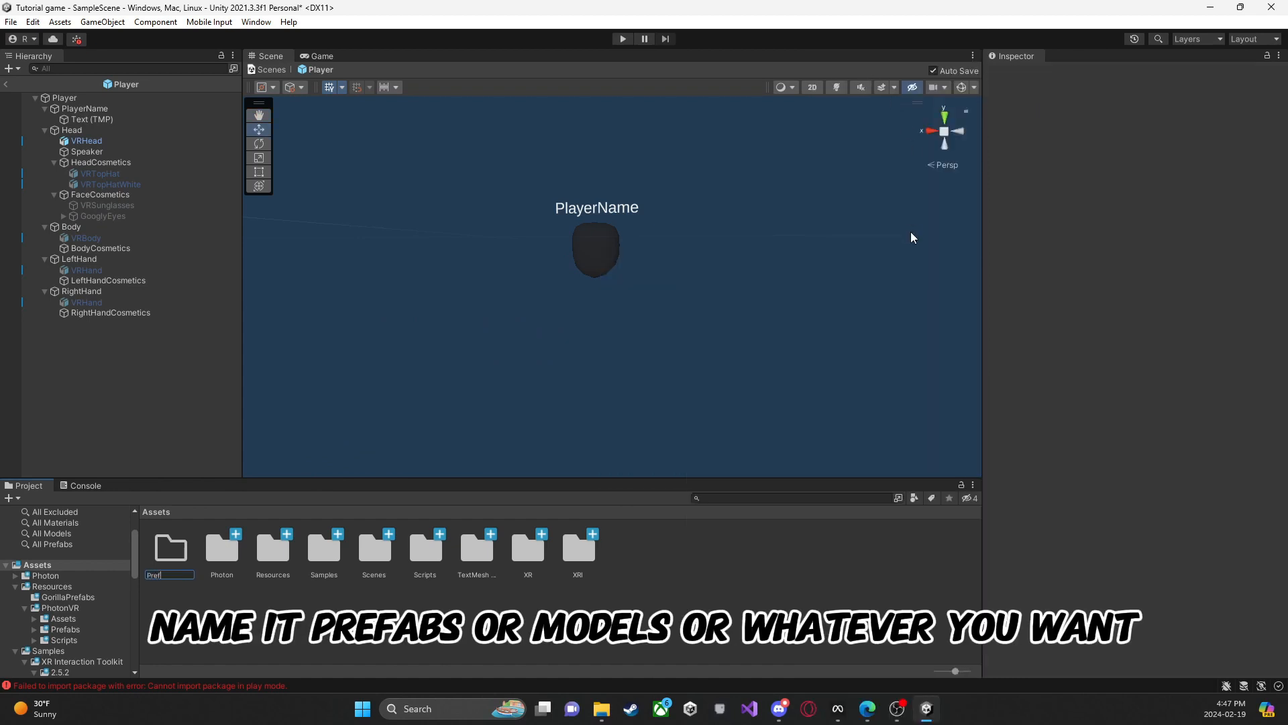
{"action": "type", "text": "abs"}
{"action": "key", "text": "Return"}
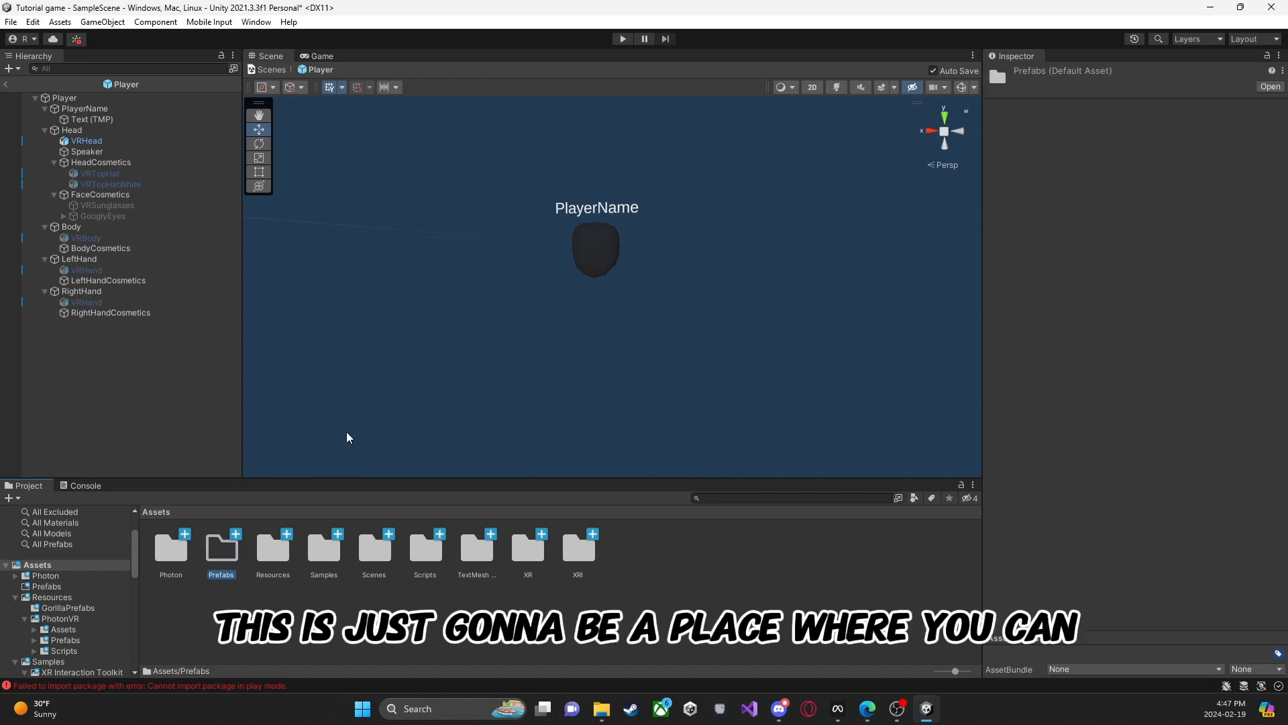
Step: Import the rigged player model from the file explorer into the Prefabs folder
{"action": "double_click", "coordinate": [221, 549]}
{"action": "right_click", "coordinate": [253, 567]}
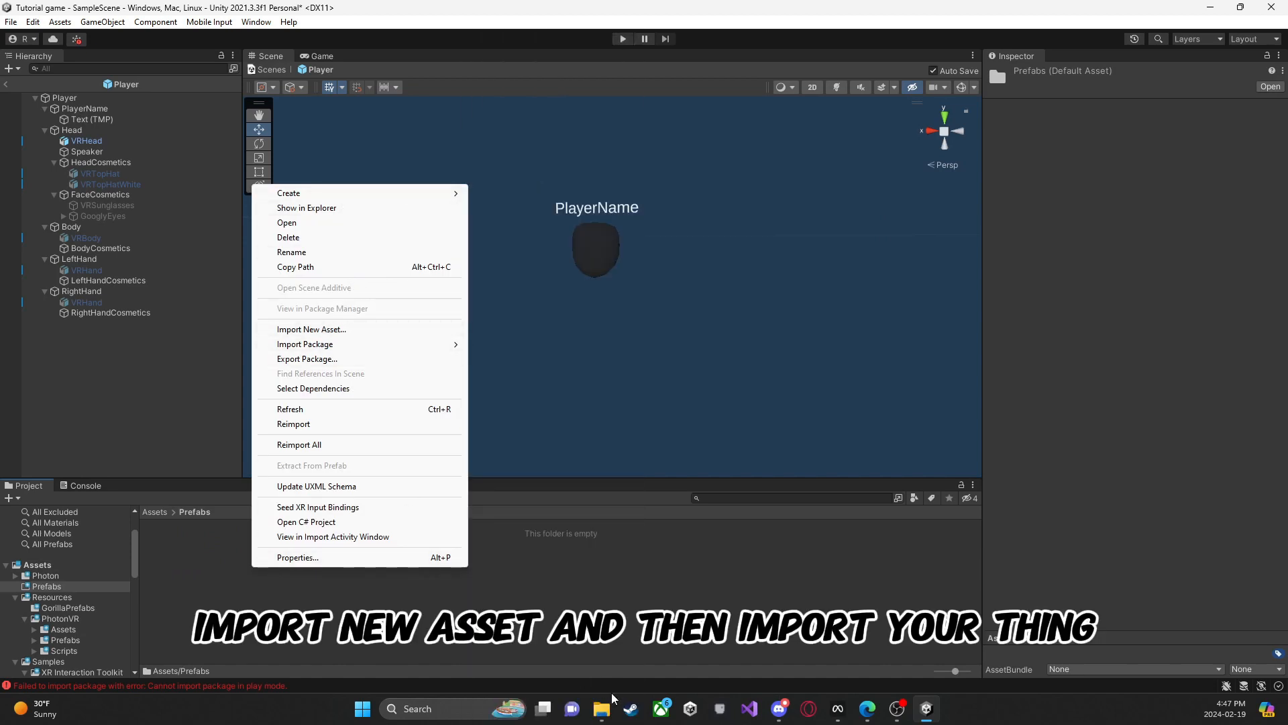
{"action": "left_click", "coordinate": [601, 707]}
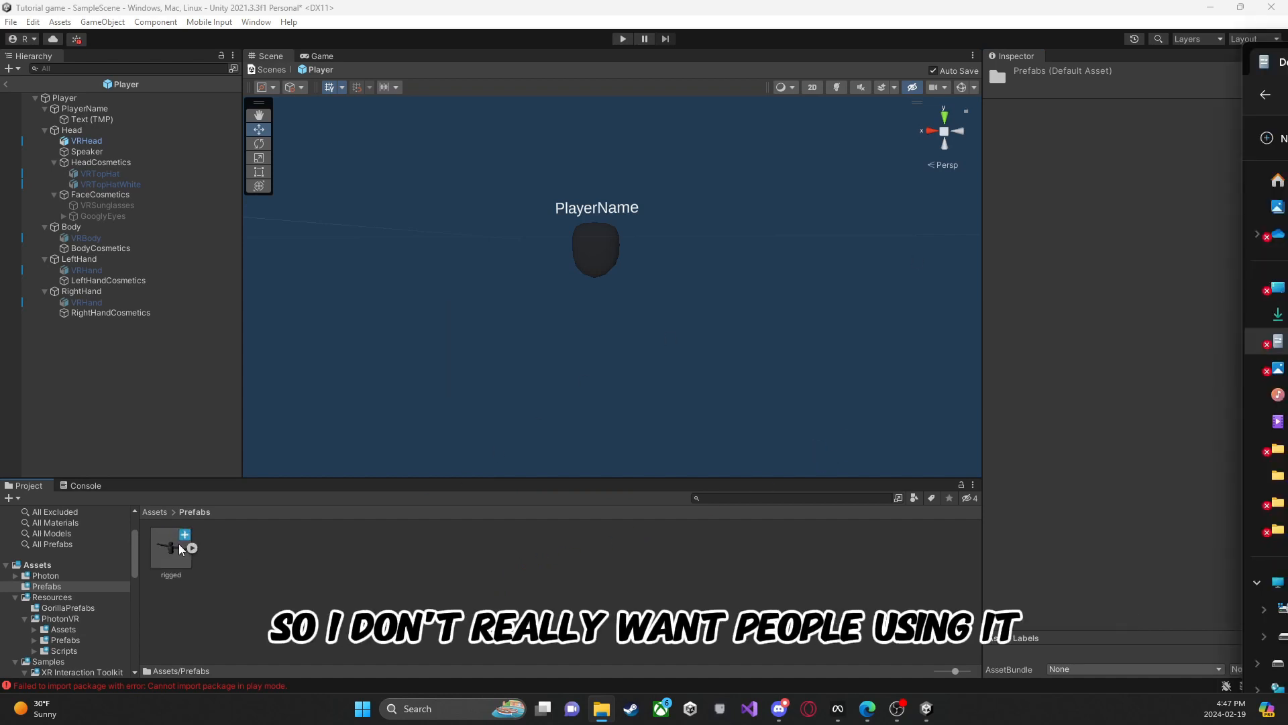
Step: Place the rigged model in the Player prefab and rotate it to -90 on Y to face the same way as the player
{"action": "left_click_drag", "start_coordinate": [154, 557], "coordinate": [537, 388]}
{"action": "key", "text": "a"}
{"action": "right_click_drag", "start_coordinate": [537, 387], "coordinate": [298, 202]}
{"action": "left_click", "coordinate": [259, 143]}
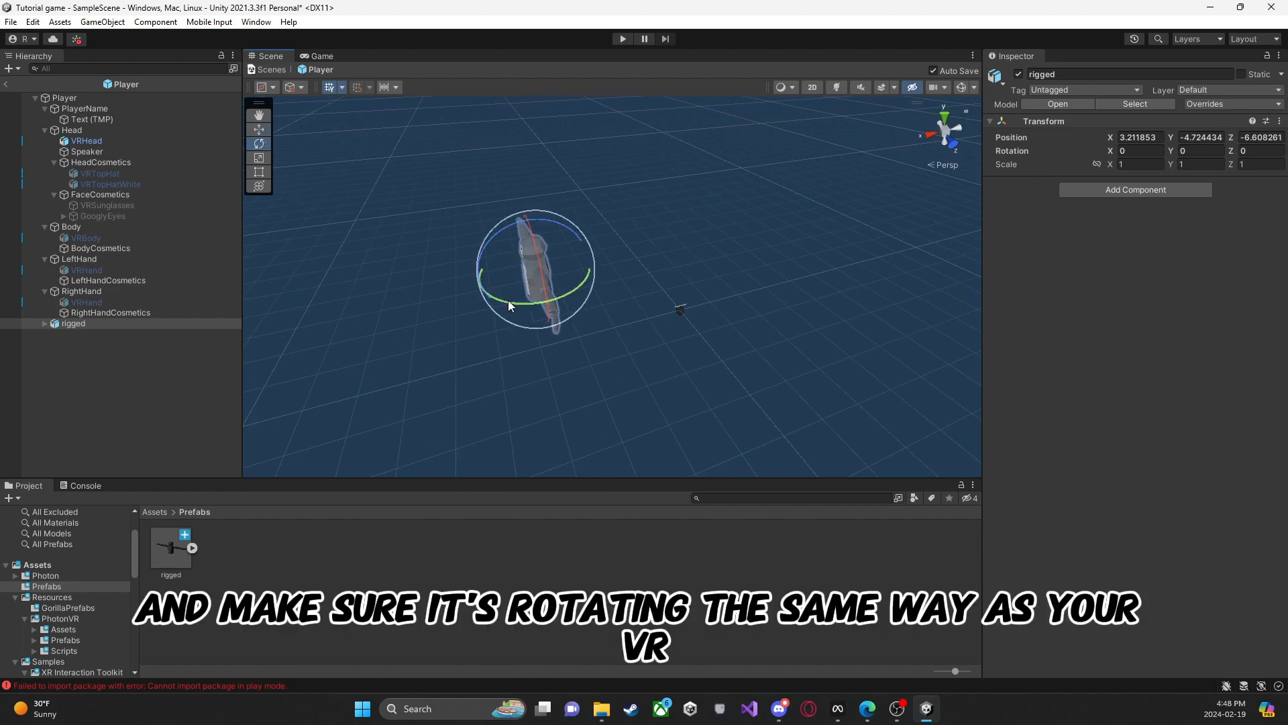
{"action": "left_click_drag", "start_coordinate": [560, 300], "coordinate": [682, 334]}
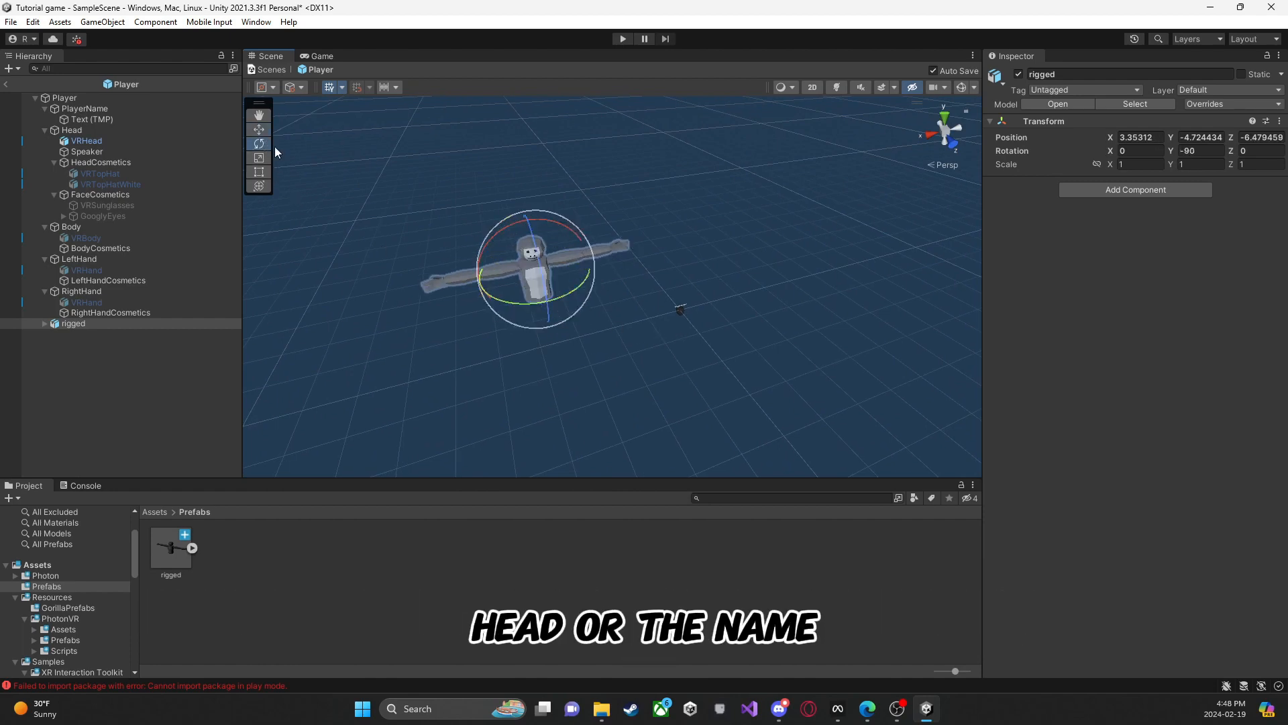
Step: Move the rigged model under the VRHead and raise it to about X -0.03, Y -4.23, Z -0.01
{"action": "left_click", "coordinate": [259, 129]}
{"action": "left_click_drag", "start_coordinate": [530, 277], "coordinate": [674, 370]}
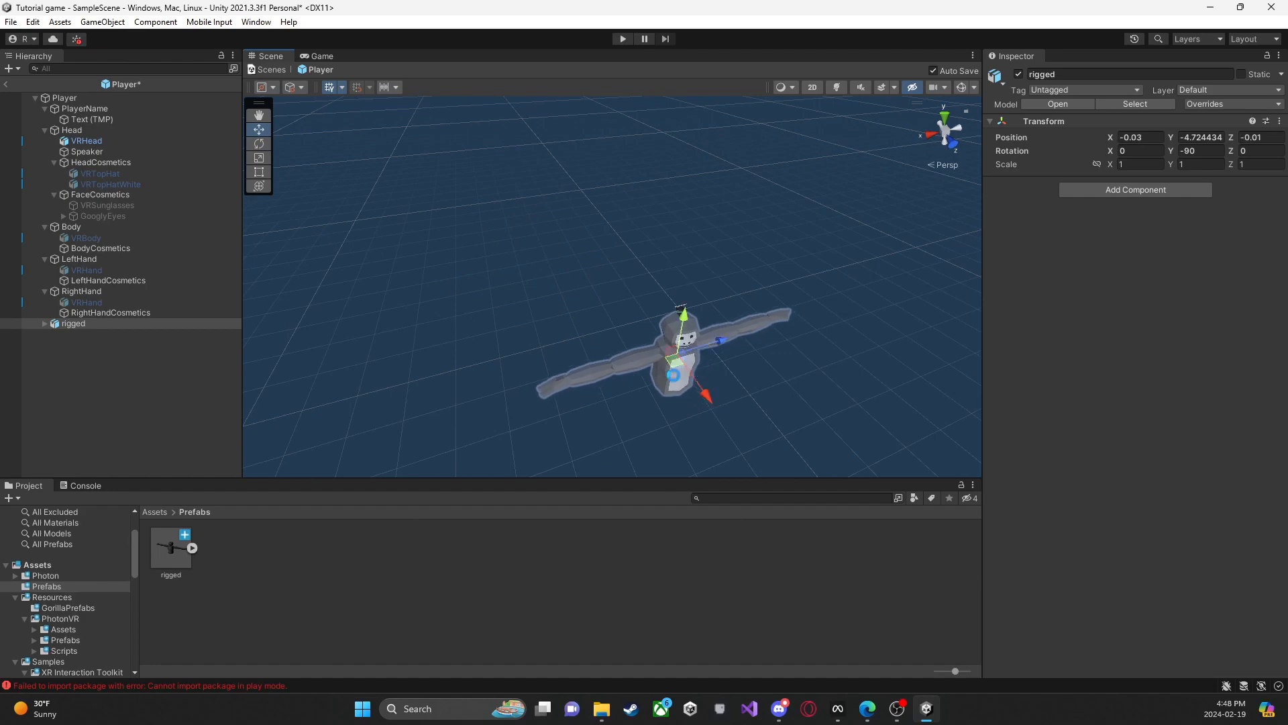
{"action": "key", "text": "w"}
{"action": "right_click_drag", "start_coordinate": [673, 370], "coordinate": [886, 247]}
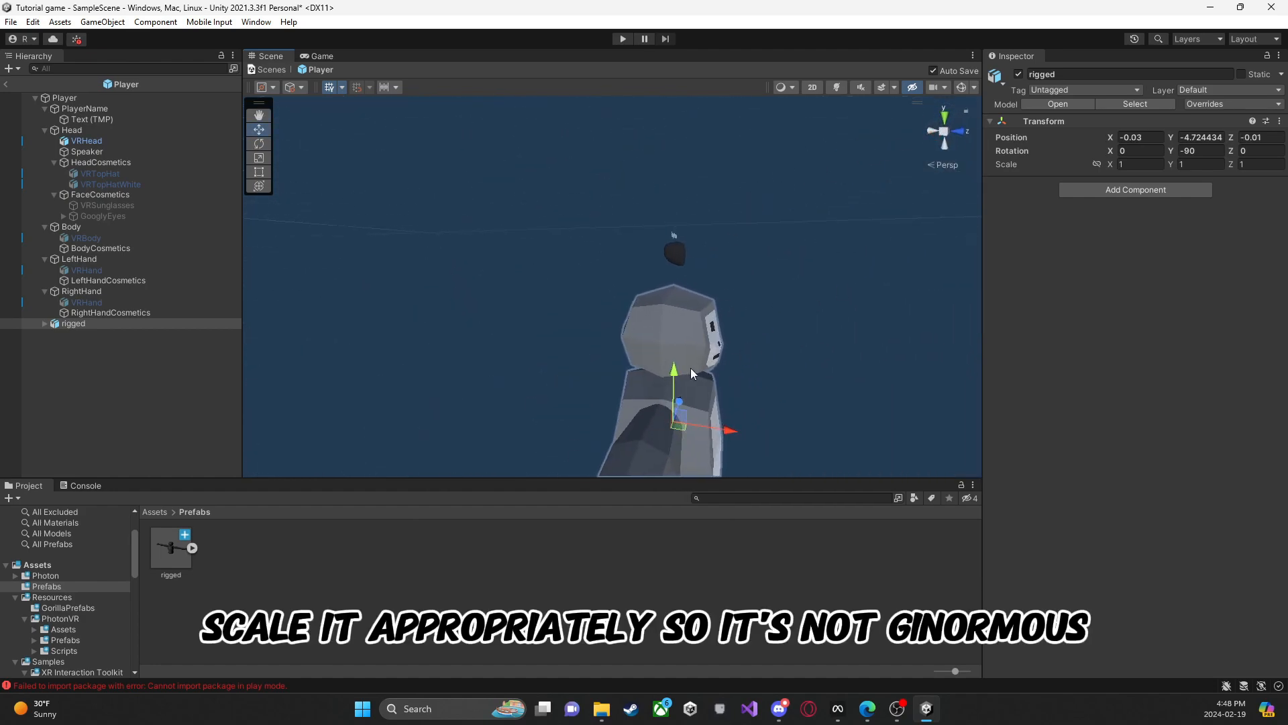
{"action": "left_click_drag", "start_coordinate": [679, 374], "coordinate": [681, 329]}
{"action": "right_click_drag", "start_coordinate": [721, 373], "coordinate": [568, 302]}
{"action": "key", "text": "d"}
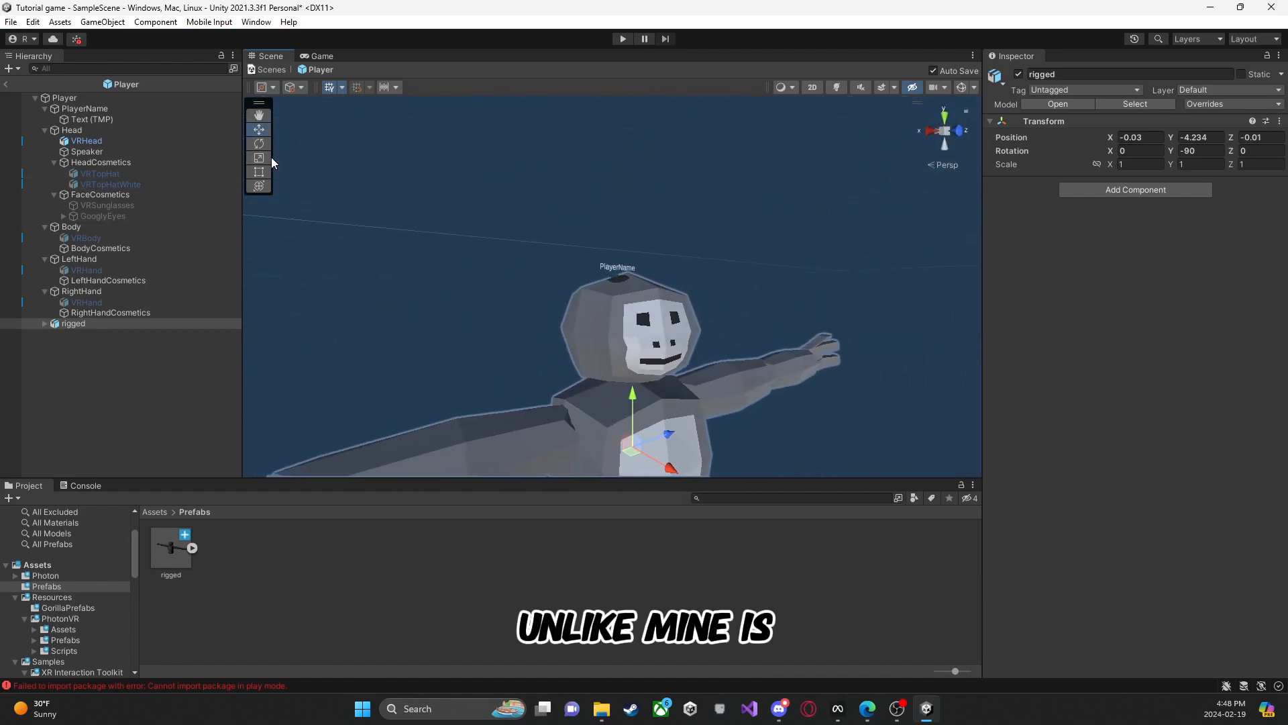
Step: Shrink the rigged model uniformly to a scale of about 0.125 and raise it to the VRHead at about Y -0.52
{"action": "left_click", "coordinate": [260, 159]}
{"action": "right_click_drag", "start_coordinate": [500, 255], "coordinate": [544, 318]}
{"action": "left_click_drag", "start_coordinate": [548, 337], "coordinate": [533, 203]}
{"action": "left_click", "coordinate": [261, 130]}
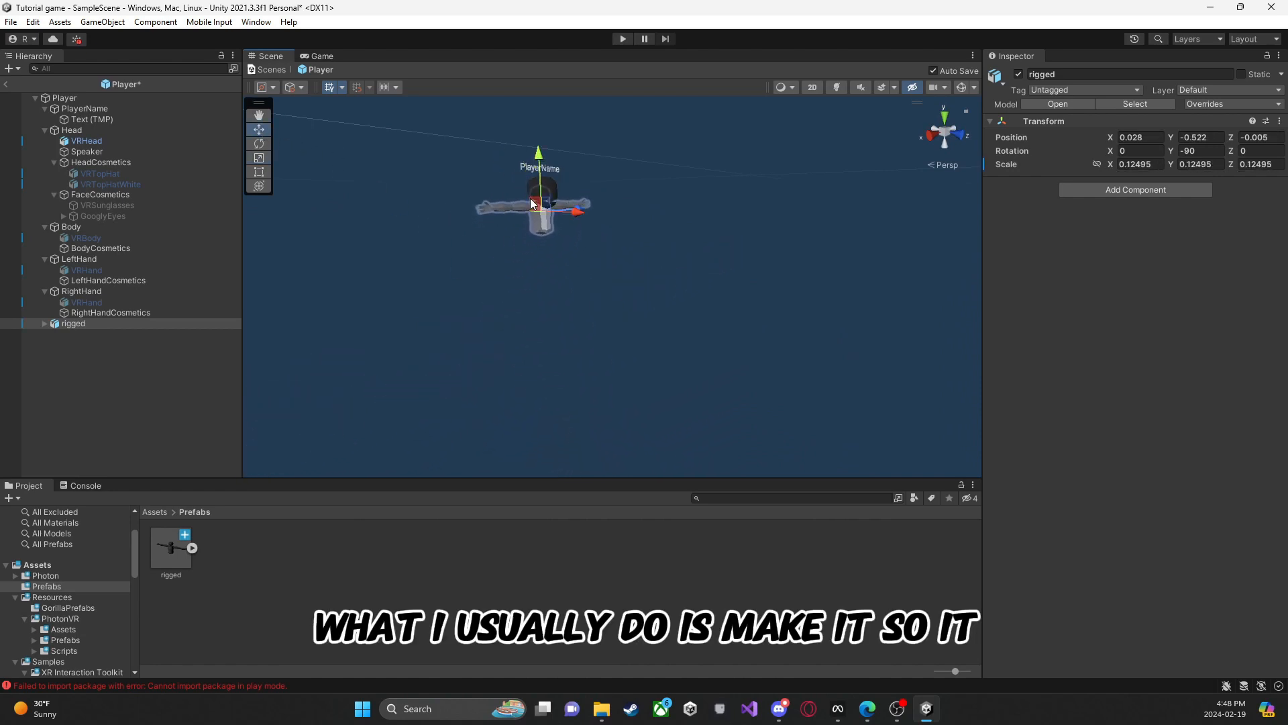
Step: Enlarge the rigged model uniformly to about 0.19 and realign its head with the VRHead at about 0.018, -0.738, 0.007
{"action": "key", "text": "a"}
{"action": "right_click_drag", "start_coordinate": [530, 200], "coordinate": [680, 194]}
{"action": "left_click_drag", "start_coordinate": [661, 237], "coordinate": [717, 243]}
{"action": "key", "text": "r"}
{"action": "key", "text": "d"}
{"action": "right_click_drag", "start_coordinate": [718, 244], "coordinate": [363, 202]}
{"action": "key", "text": "w"}
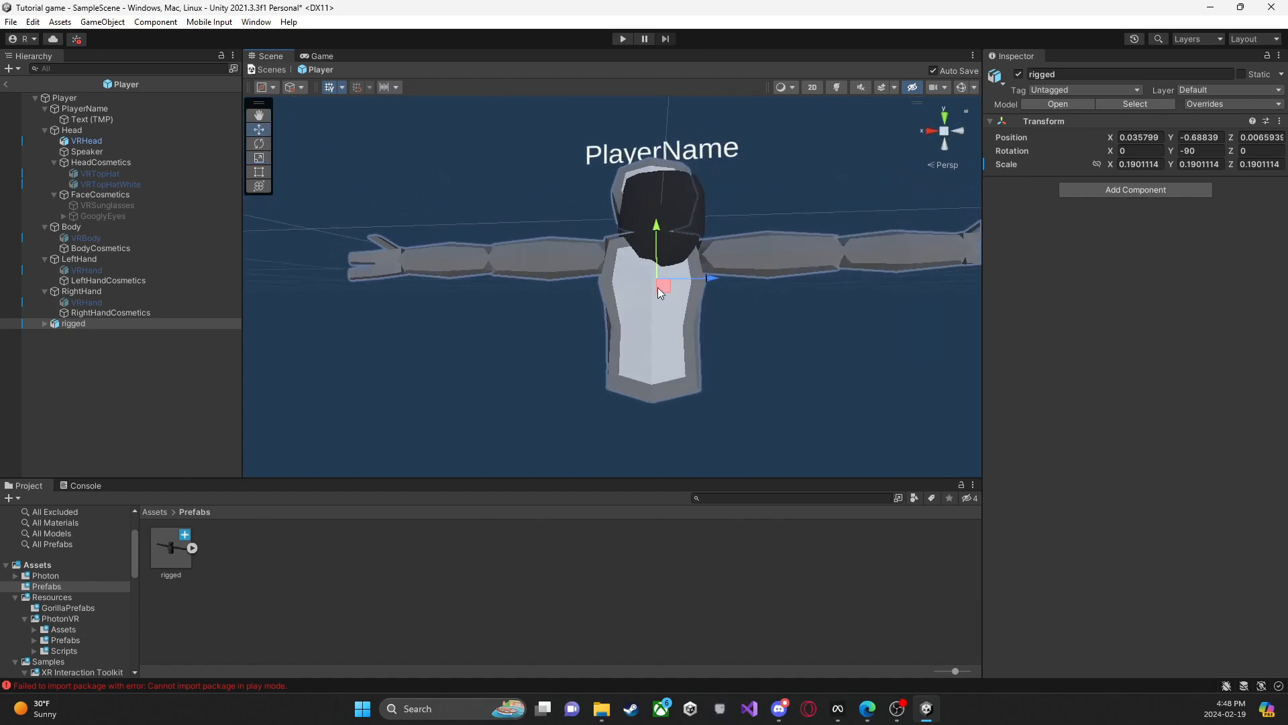
{"action": "left_click_drag", "start_coordinate": [659, 292], "coordinate": [670, 311]}
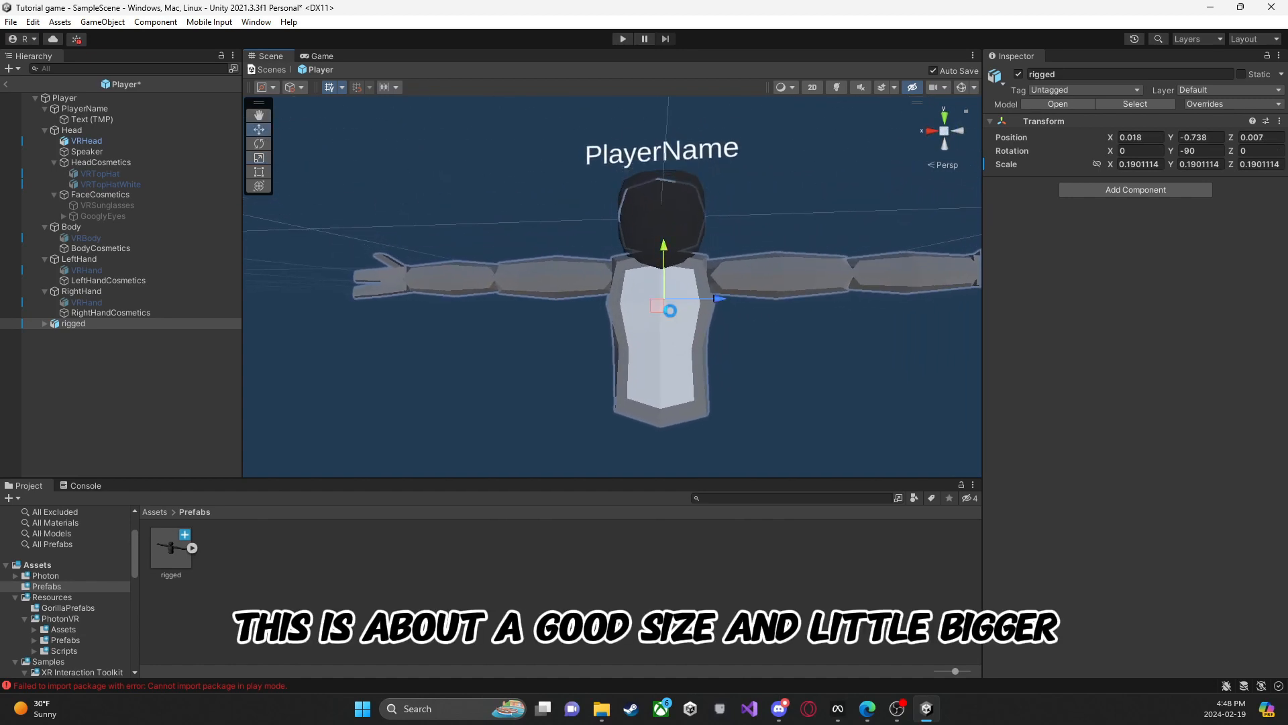
Step: Enlarge the rigged model uniformly to a scale of about 0.209 so its head fits the VRHead
{"action": "key", "text": "d"}
{"action": "right_click_drag", "start_coordinate": [670, 311], "coordinate": [375, 315]}
{"action": "left_click", "coordinate": [265, 159]}
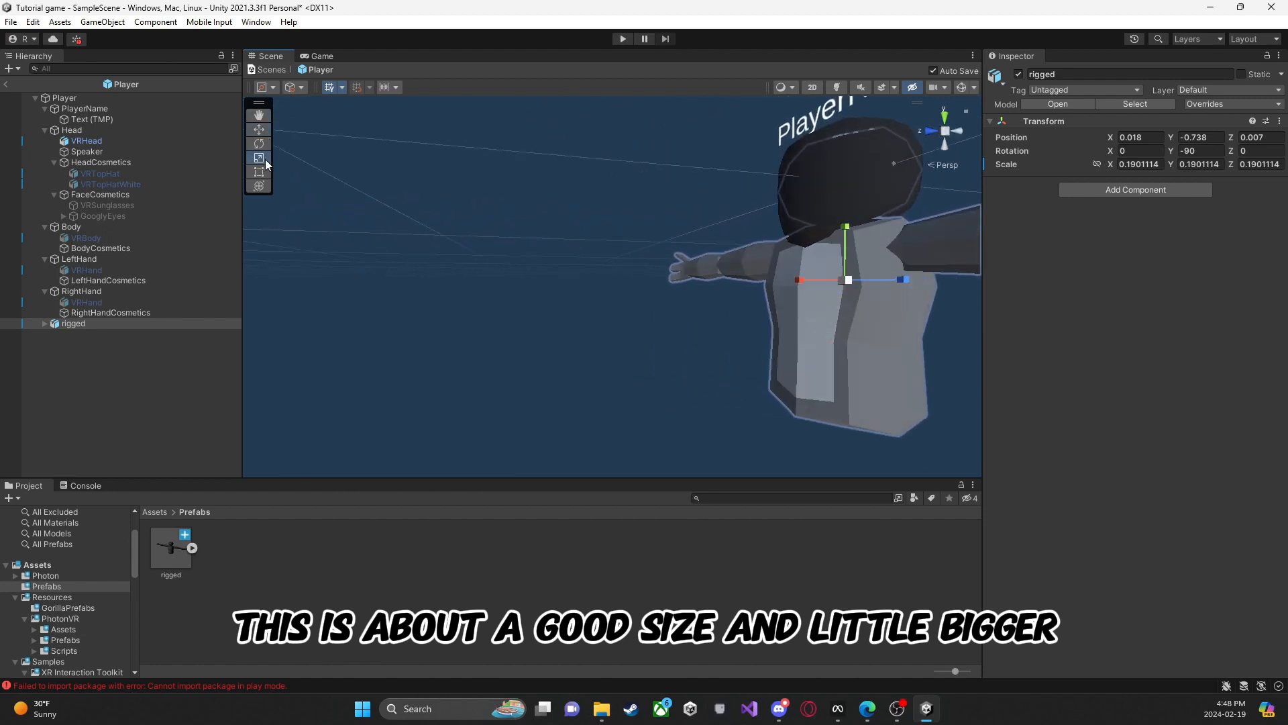
{"action": "left_click_drag", "start_coordinate": [849, 280], "coordinate": [860, 287]}
{"action": "key", "text": "a"}
{"action": "right_click_drag", "start_coordinate": [861, 287], "coordinate": [1074, 294]}
{"action": "key", "text": "d"}
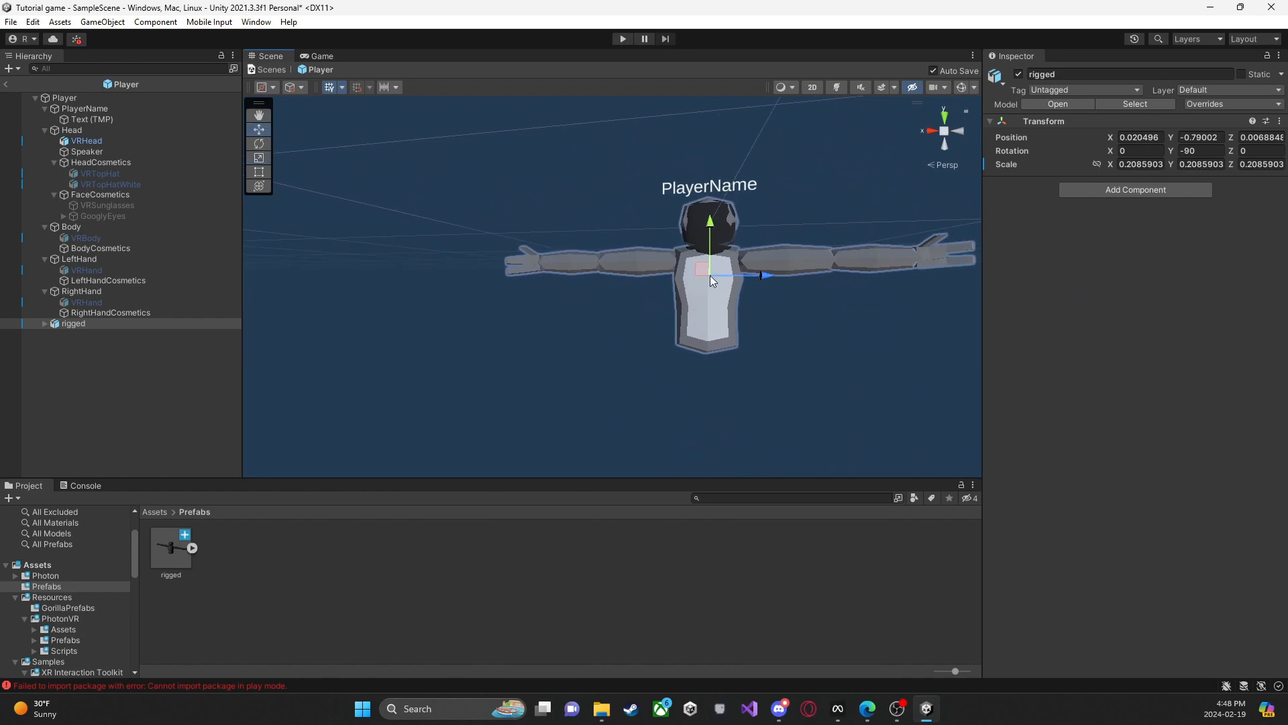
Step: Fine-tune the rigged model's position to 0.02, -0.798, 0.014 so its head overlaps the VRHead
{"action": "left_click_drag", "start_coordinate": [710, 276], "coordinate": [699, 274]}
{"action": "key", "text": "d"}
{"action": "right_click_drag", "start_coordinate": [699, 276], "coordinate": [387, 279]}
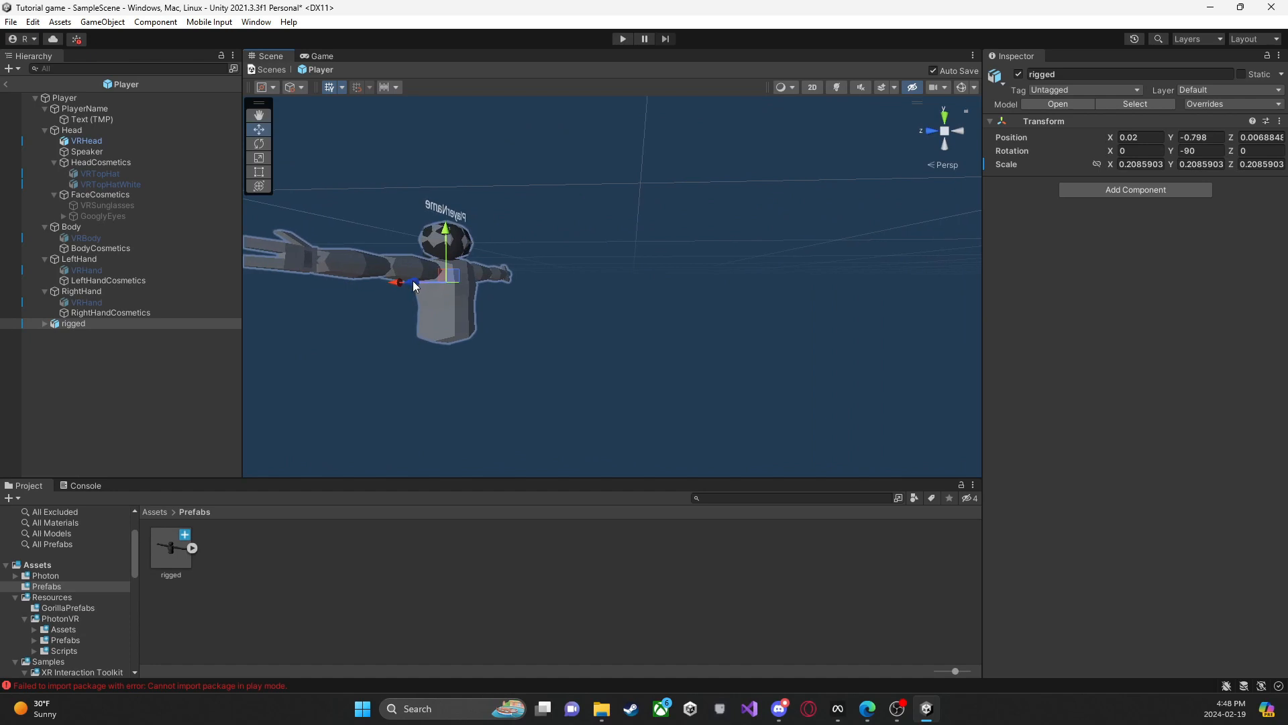
{"action": "left_click_drag", "start_coordinate": [405, 287], "coordinate": [397, 296]}
{"action": "right_click_drag", "start_coordinate": [397, 296], "coordinate": [656, 273]}
Step: Disable the VRHead object in the Player prefab and clear the selection
{"action": "left_click", "coordinate": [755, 316]}
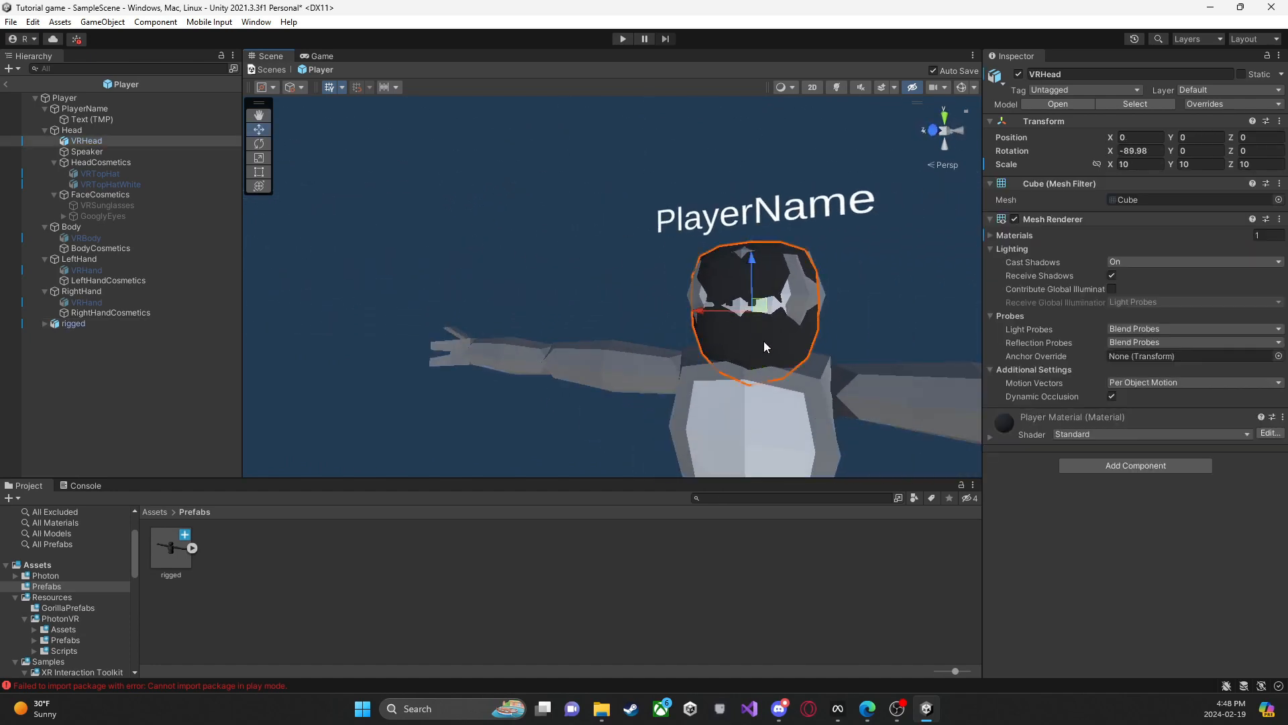
{"action": "left_click", "coordinate": [1019, 74]}
{"action": "left_click", "coordinate": [846, 266]}
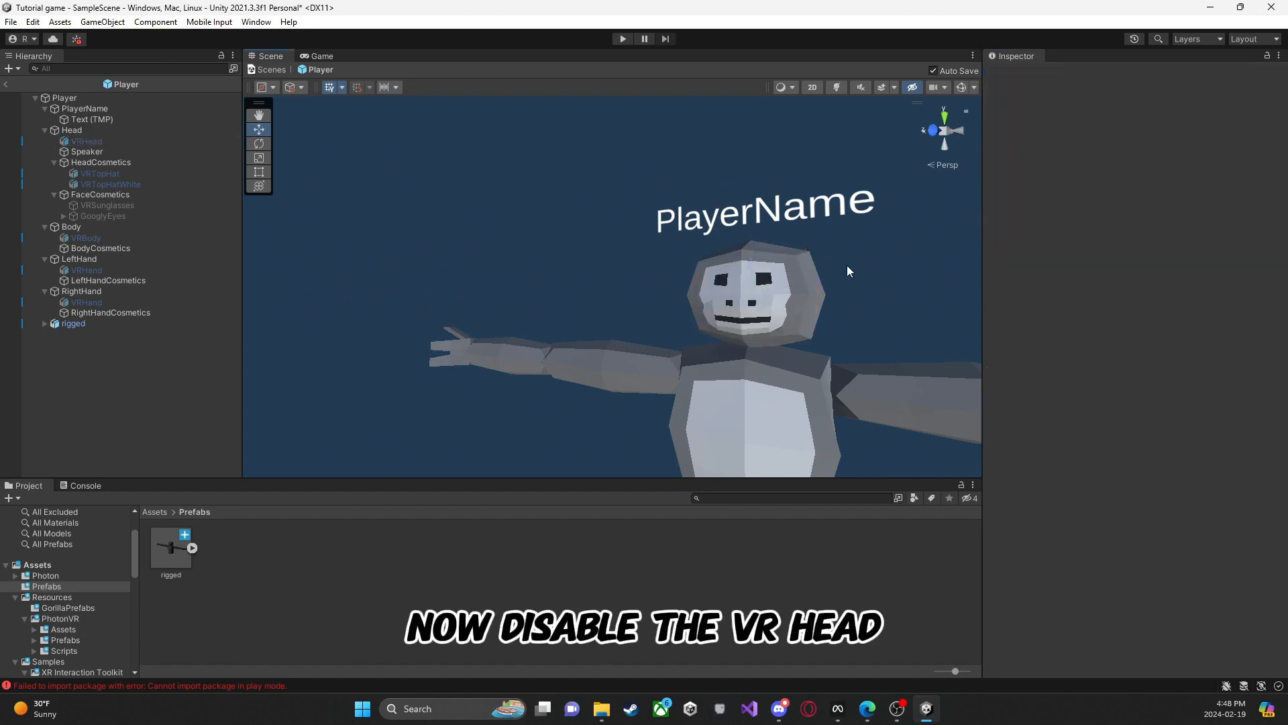
{"action": "right_click_drag", "start_coordinate": [848, 266], "coordinate": [637, 314]}
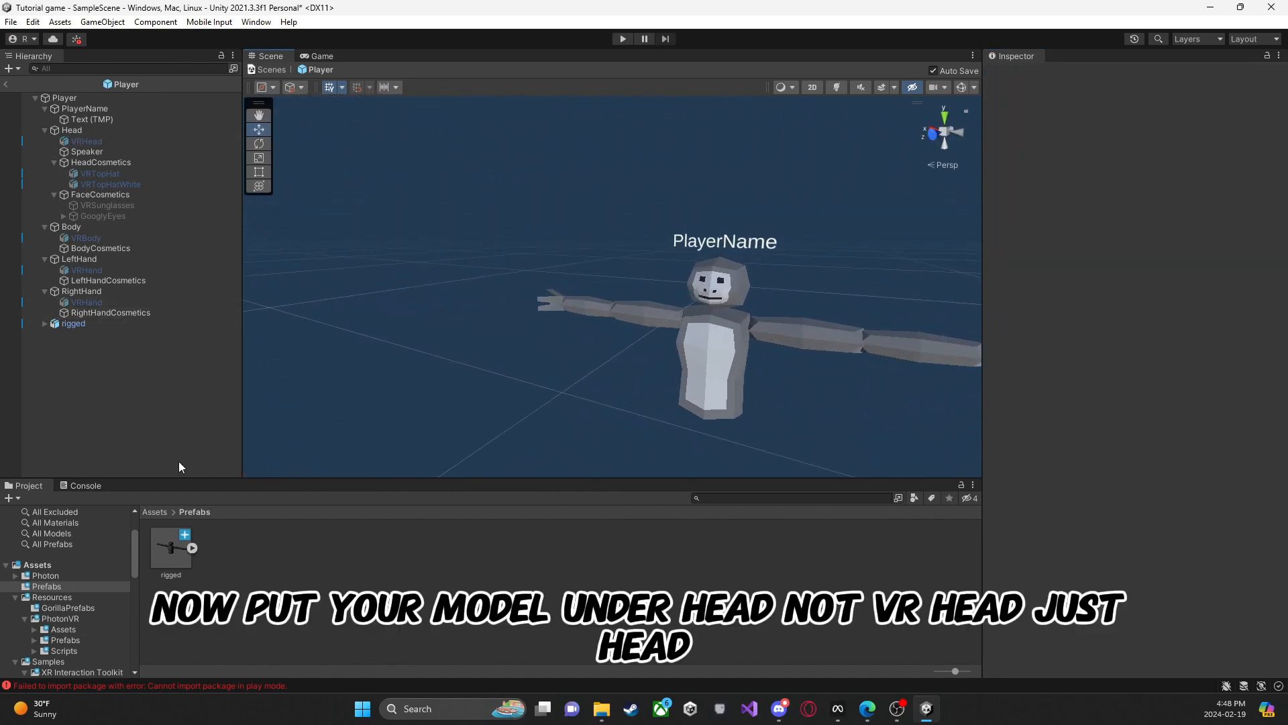
Step: Import the FastIKFabric script into the project's Scripts folder and open that folder
{"action": "left_click", "coordinate": [154, 512]}
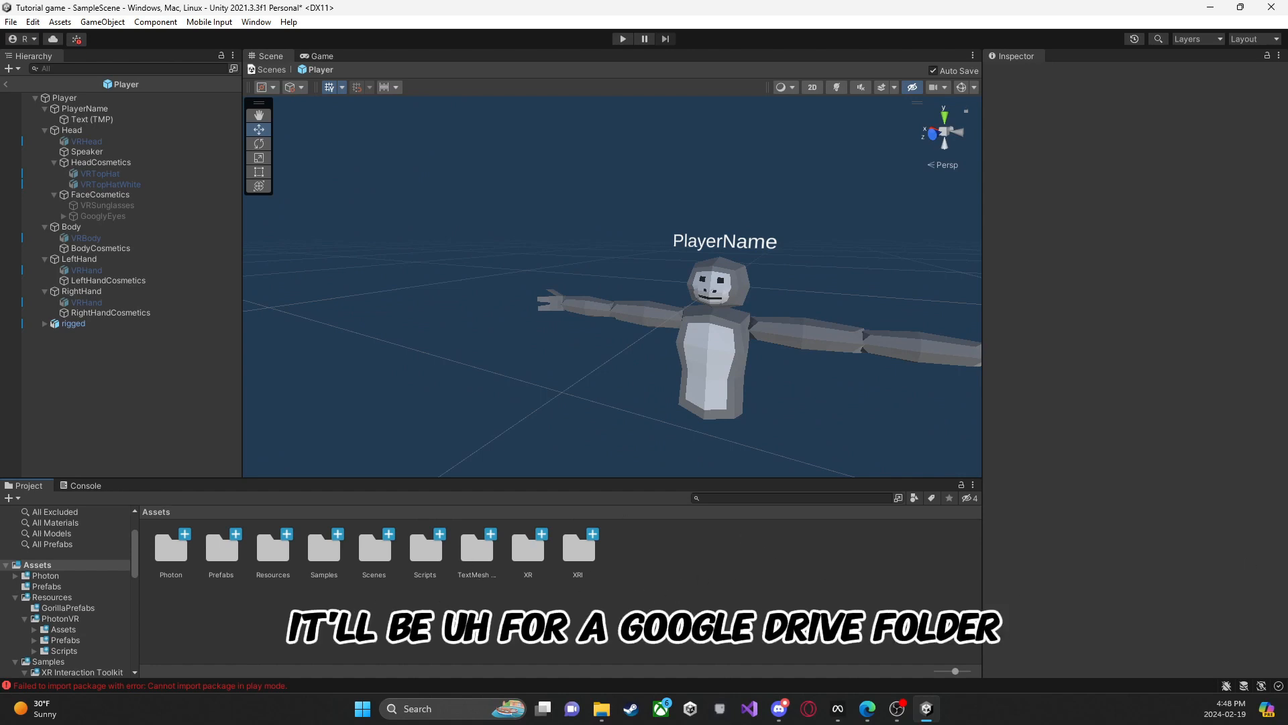
{"action": "key", "text": "alt+Tab"}
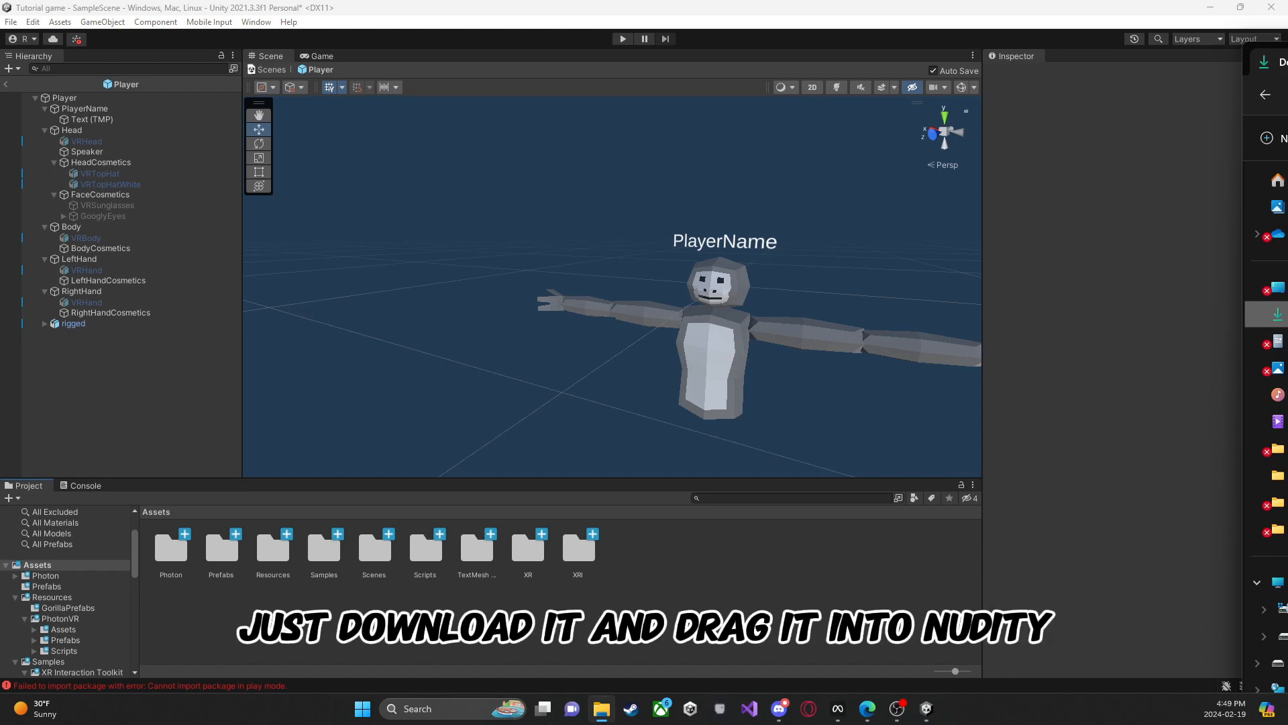
{"action": "key", "text": "alt+F4"}
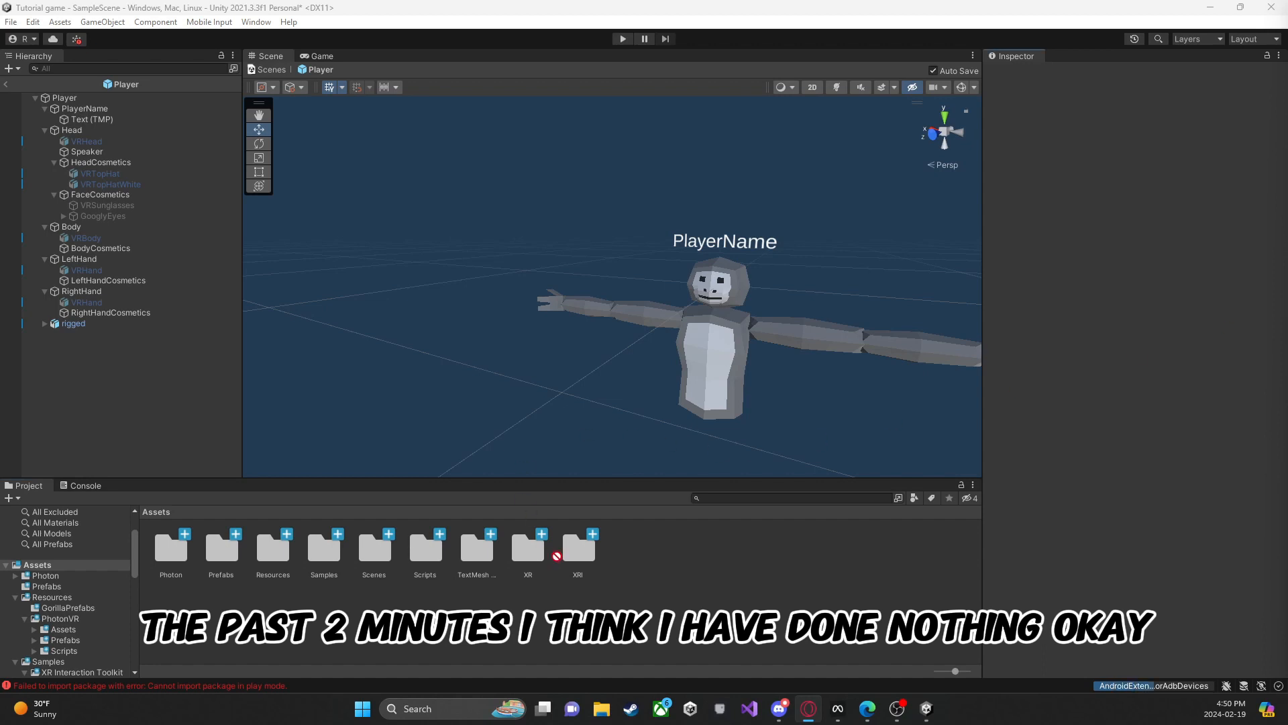
{"action": "left_click_drag", "start_coordinate": [431, 576], "coordinate": [422, 548]}
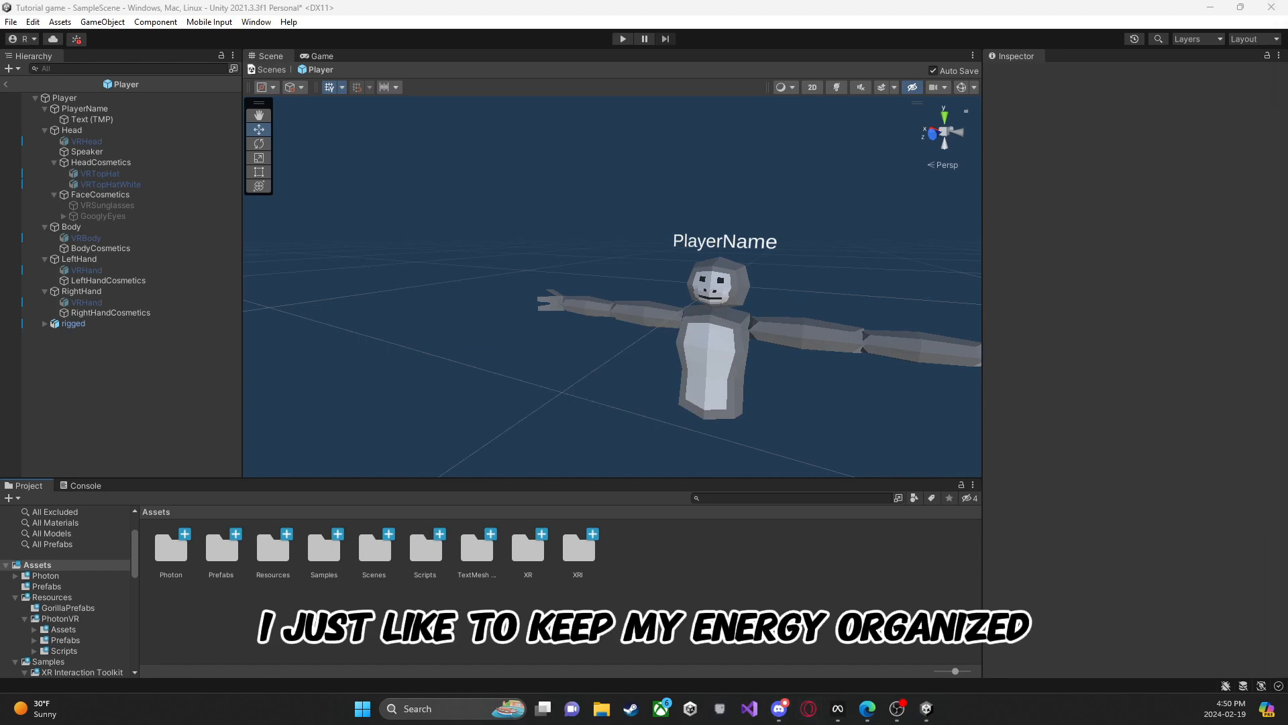
{"action": "double_click", "coordinate": [425, 549]}
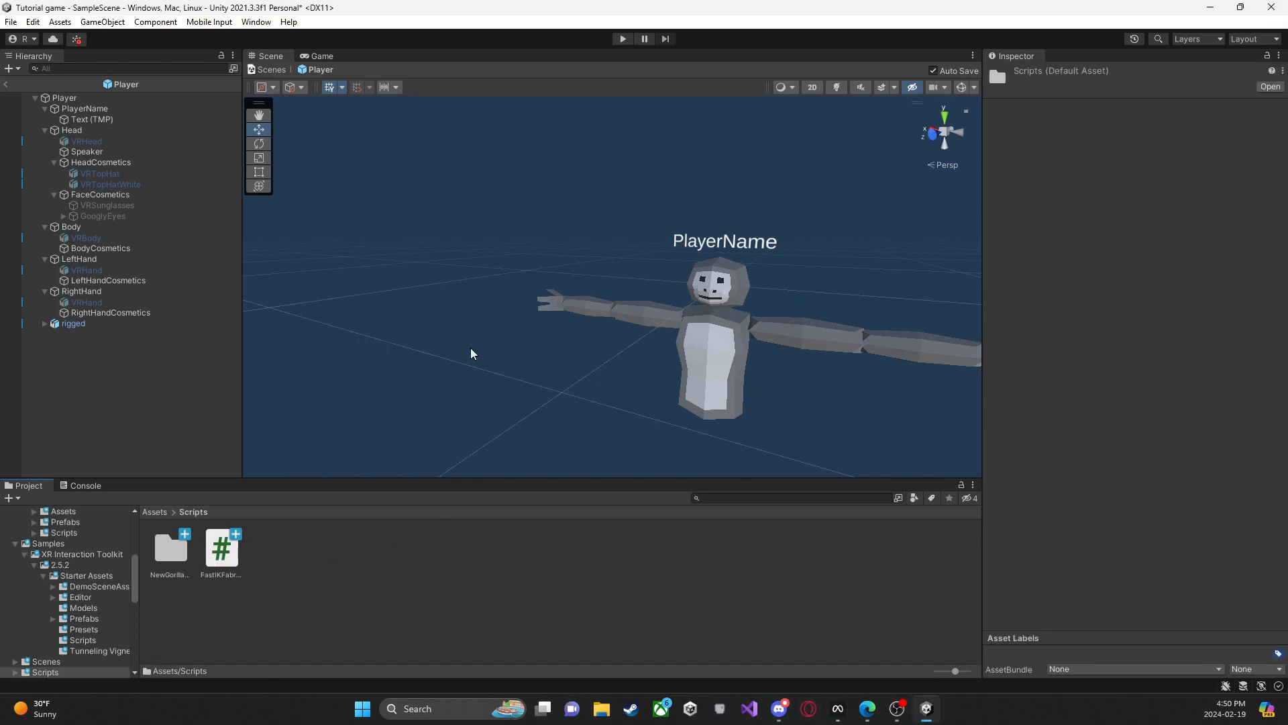
Step: Make the rigged model a child of the Head object and unpack its prefab completely
{"action": "right_click_drag", "start_coordinate": [471, 349], "coordinate": [614, 314]}
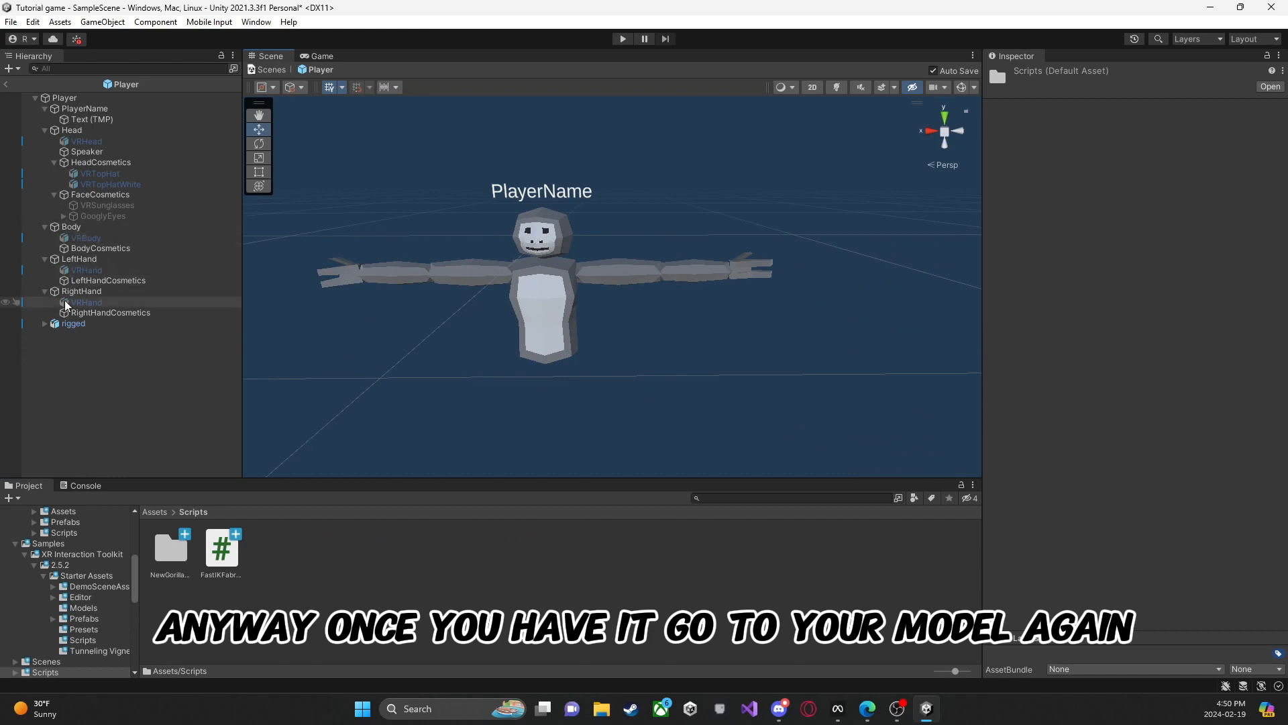
{"action": "left_click_drag", "start_coordinate": [73, 323], "coordinate": [73, 134]}
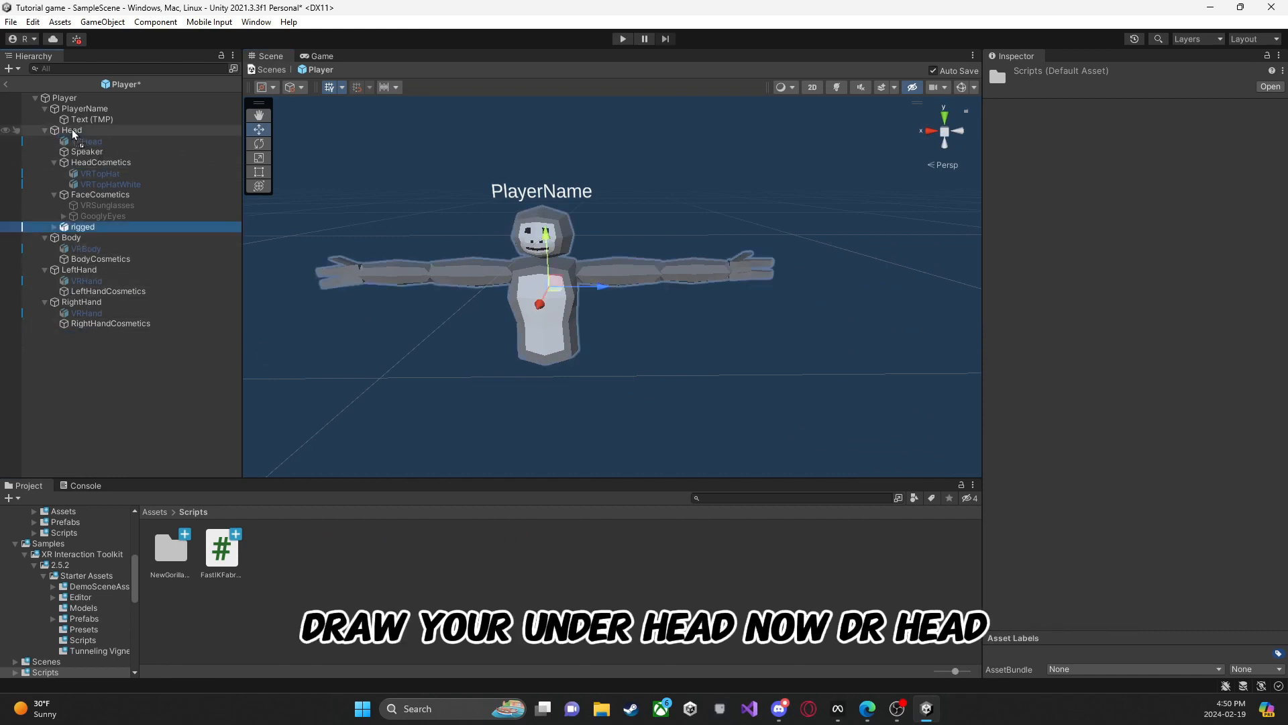
{"action": "right_click", "coordinate": [97, 228]}
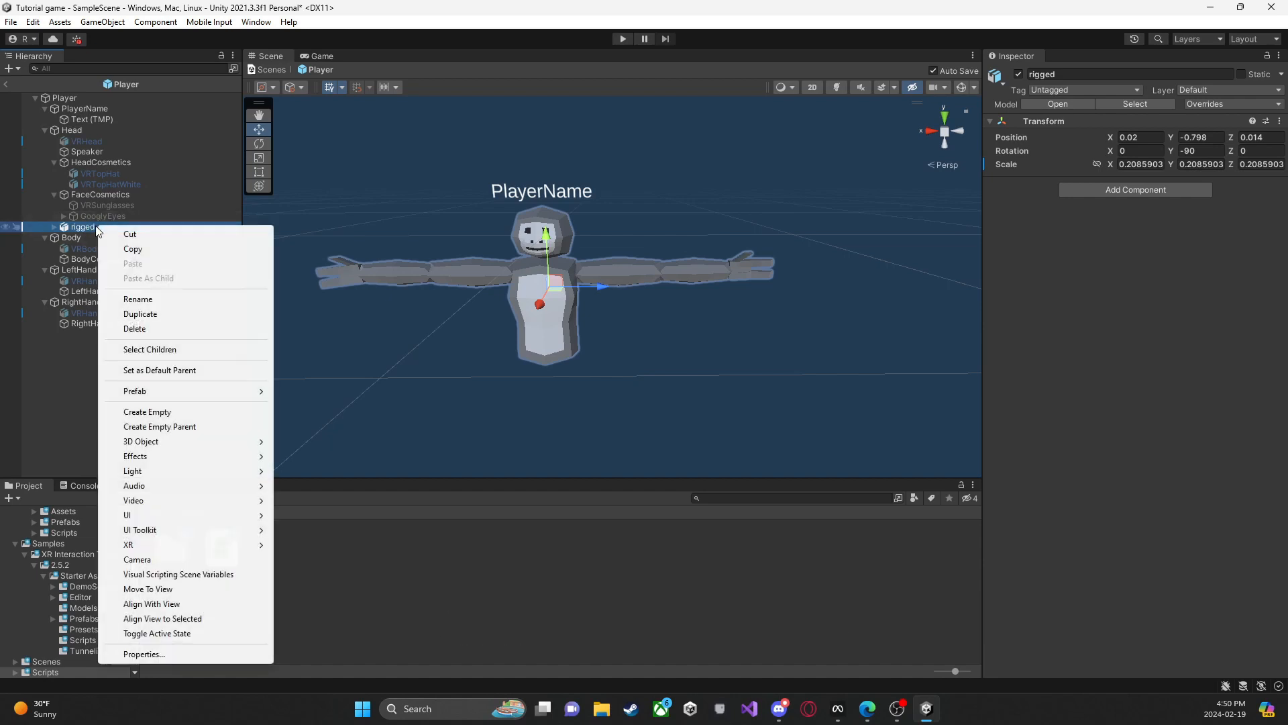
{"action": "mouse_move", "coordinate": [168, 392]}
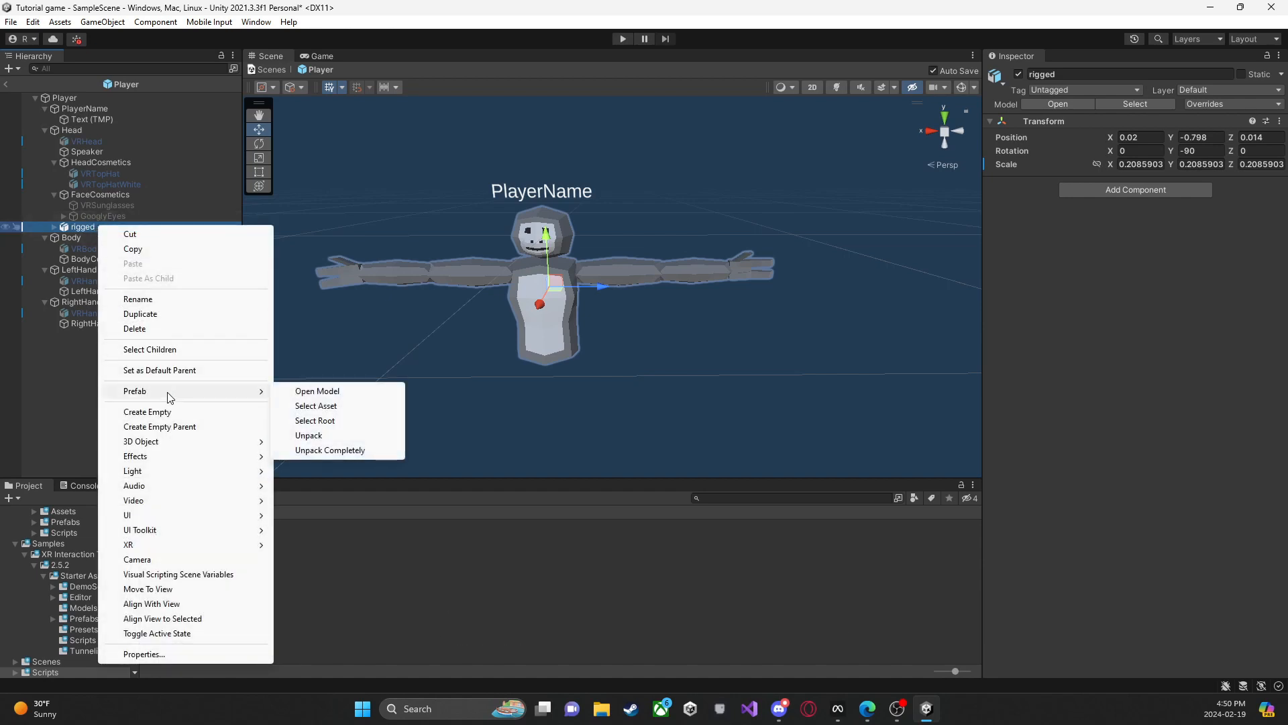
{"action": "left_click", "coordinate": [299, 449]}
Step: Expand the rigged model's hierarchy through Armature and Bone down to the child bones, undoing the accidental VRTopHat reparenting
{"action": "left_click", "coordinate": [54, 228]}
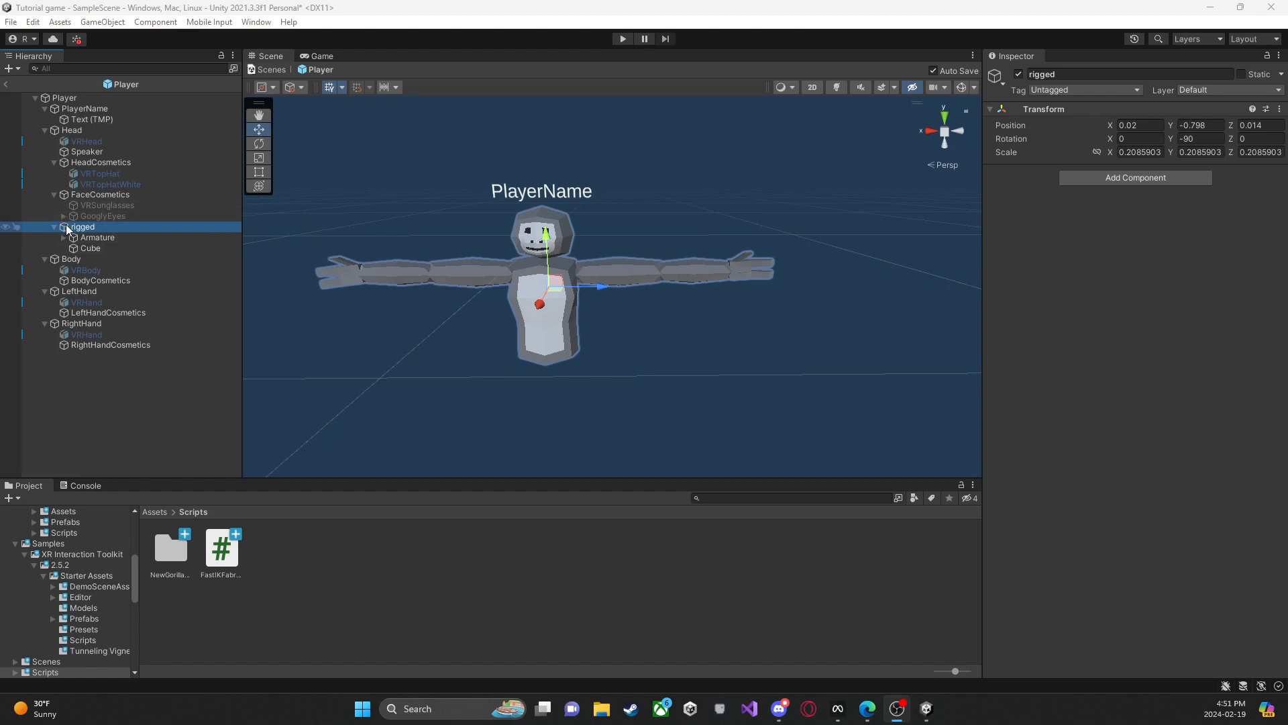
{"action": "left_click_drag", "start_coordinate": [100, 184], "coordinate": [107, 173]}
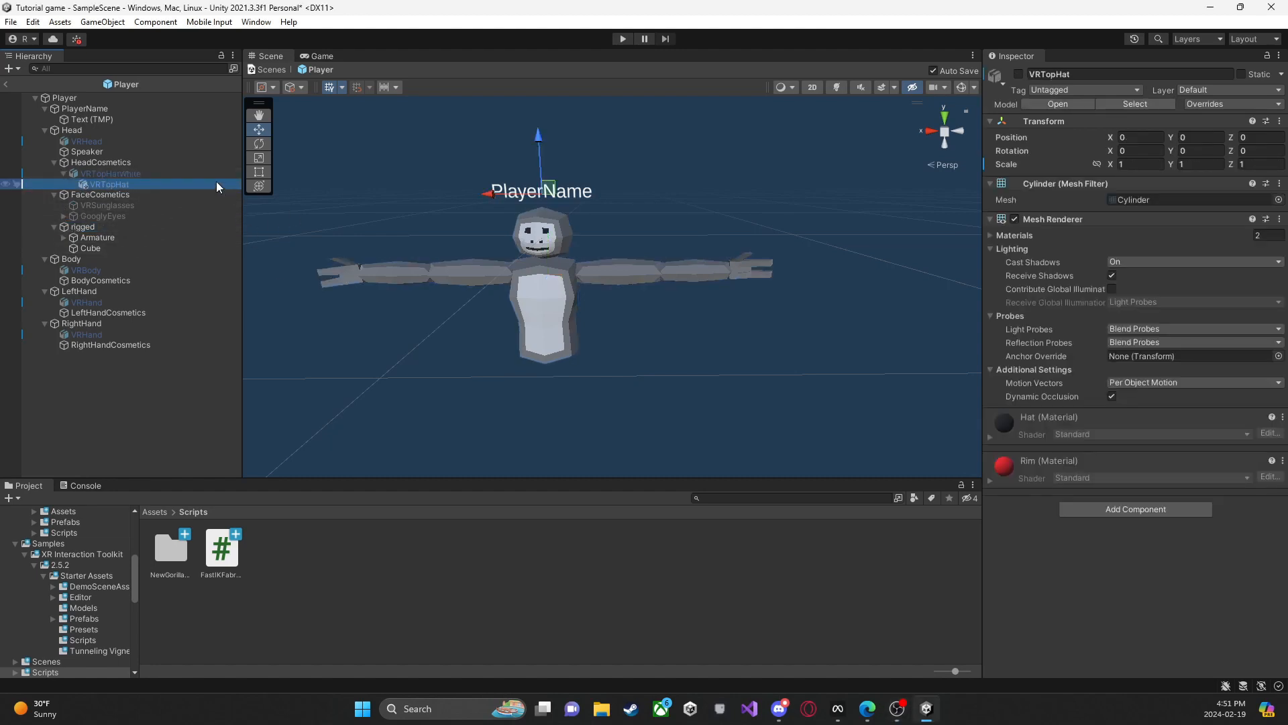
{"action": "key", "text": "ctrl+z"}
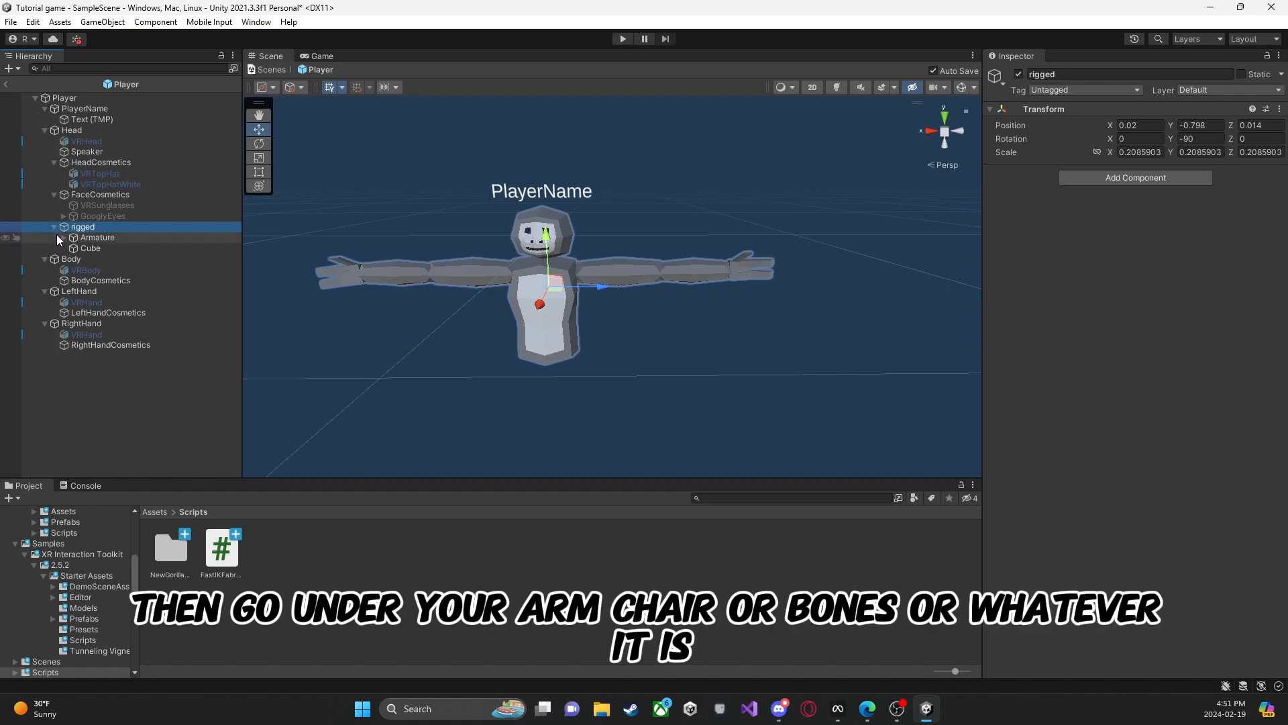
{"action": "left_click", "coordinate": [57, 235]}
{"action": "left_click", "coordinate": [62, 237]}
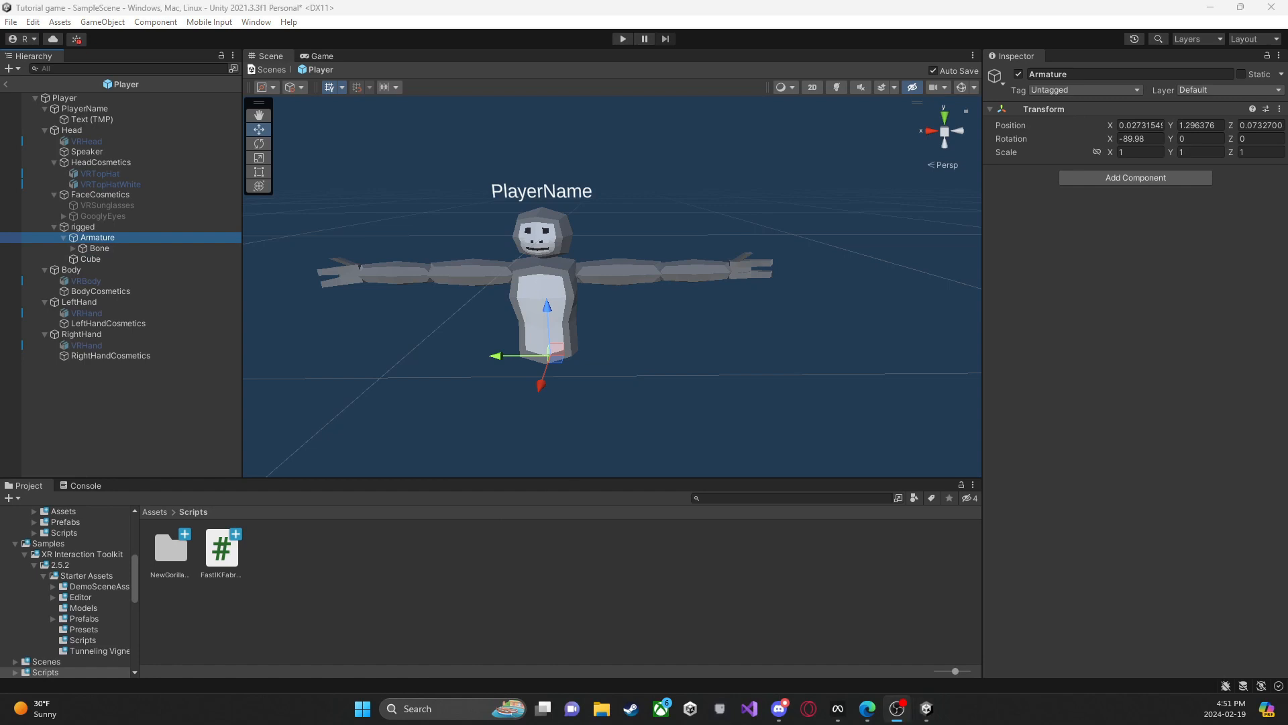
{"action": "left_click", "coordinate": [71, 248]}
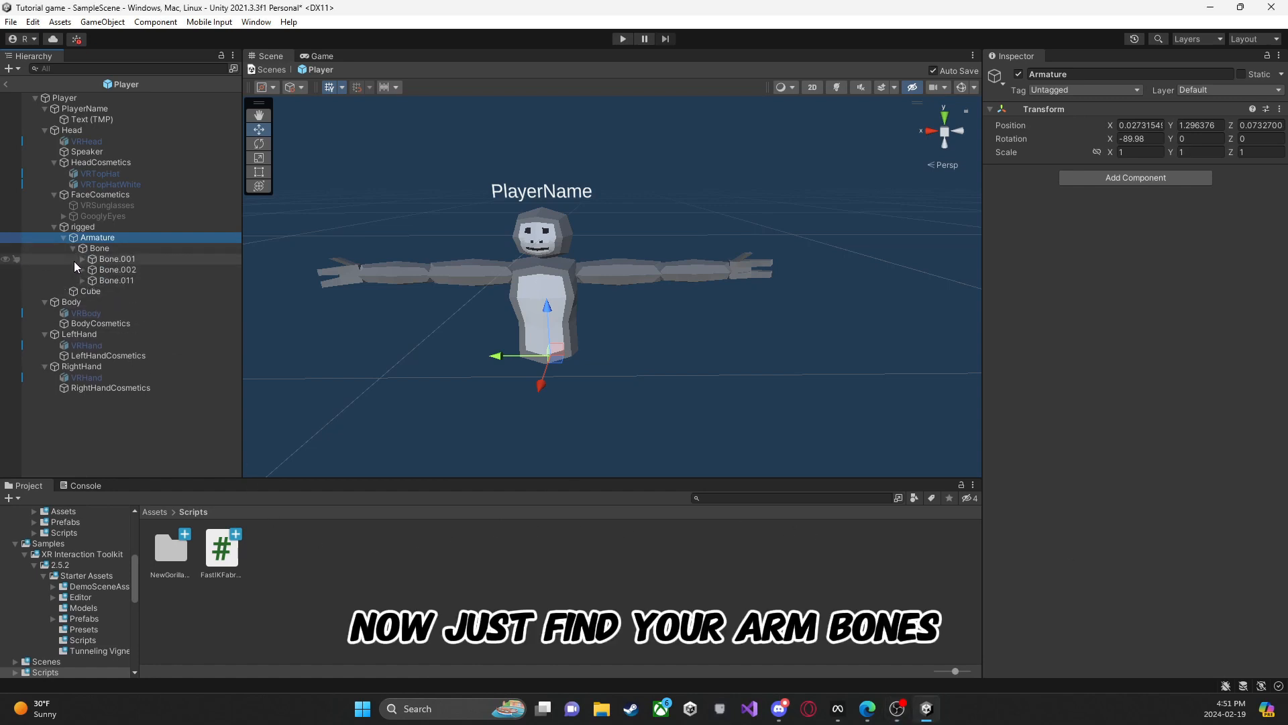
Step: Expand Bone.002 through Bone.003 and Bone.004 and select the wrist bone Bone.005
{"action": "left_click", "coordinate": [74, 260]}
{"action": "left_click", "coordinate": [120, 270]}
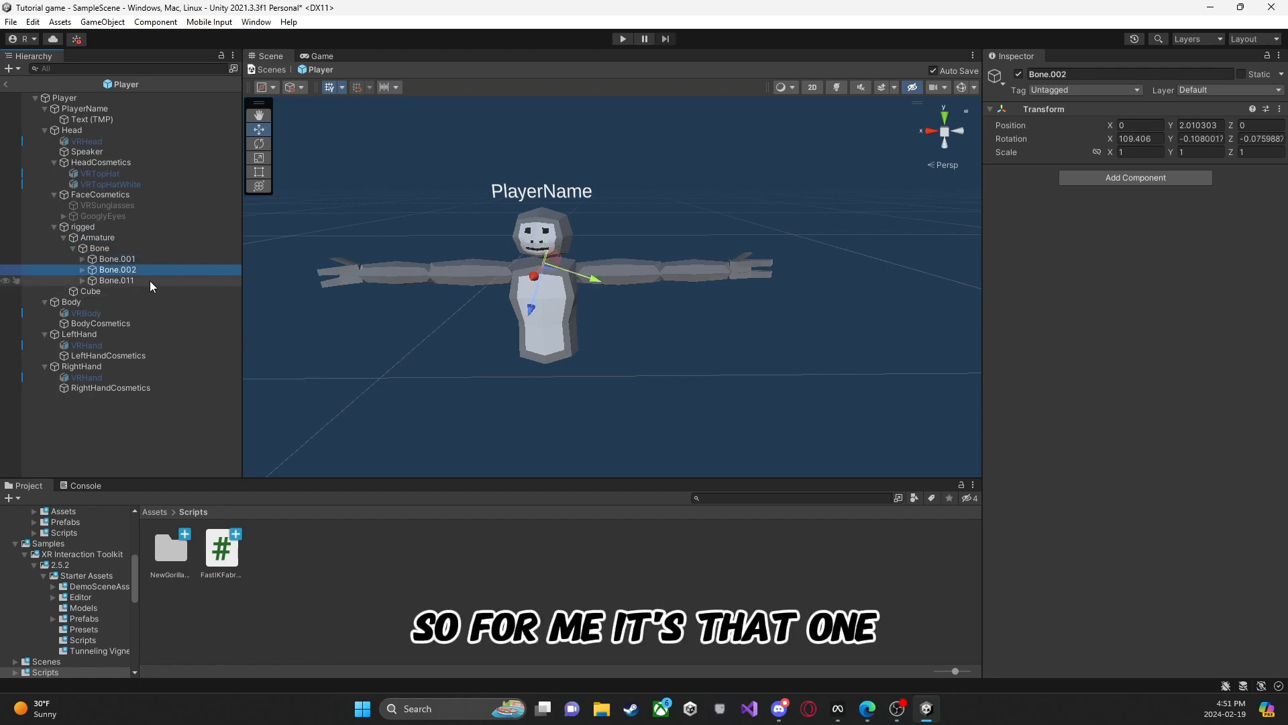
{"action": "left_click", "coordinate": [81, 269]}
{"action": "left_click", "coordinate": [92, 281]}
{"action": "left_click", "coordinate": [111, 291]}
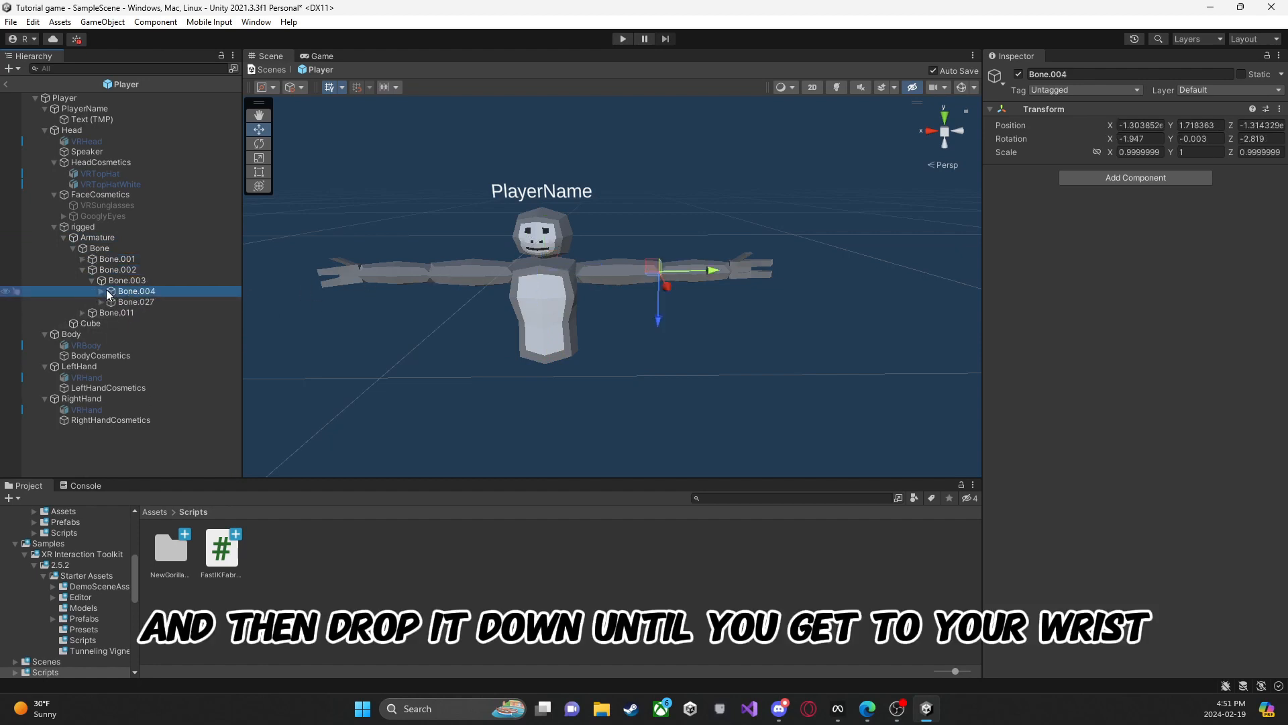
{"action": "left_click", "coordinate": [100, 291]}
{"action": "left_click", "coordinate": [135, 302]}
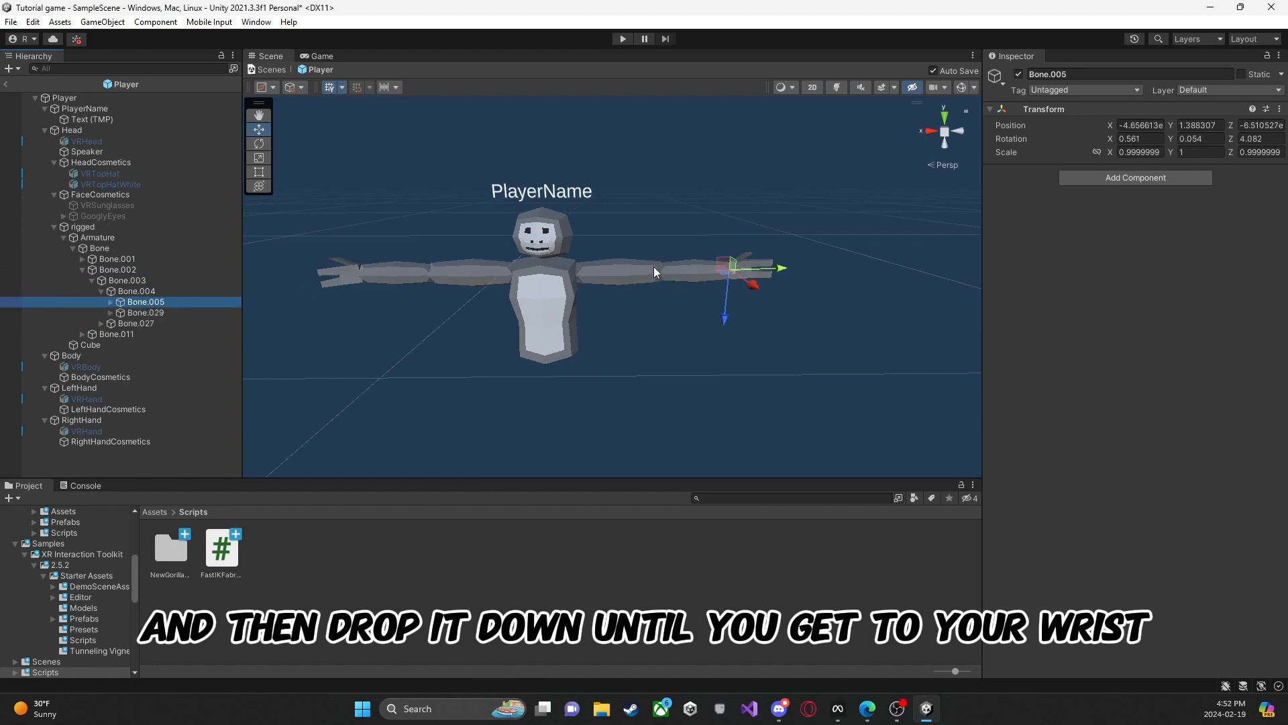
Step: Add the FastIKFabric script to the wrist bone Bone.005 and assign the forearm bone Bone.004 as its pole
{"action": "scroll", "coordinate": [655, 269], "scroll_direction": "up", "scroll_amount": 6}
{"action": "right_click_drag", "start_coordinate": [658, 268], "coordinate": [681, 278]}
{"action": "key", "text": "s"}
{"action": "left_click_drag", "start_coordinate": [688, 290], "coordinate": [893, 247]}
{"action": "key", "text": "ctrl+z"}
{"action": "key", "text": "w"}
{"action": "mouse_move", "coordinate": [504, 287]}
{"action": "right_mouse_down"}
{"action": "mouse_move", "coordinate": [535, 269]}
{"action": "mouse_move", "coordinate": [522, 270]}
{"action": "right_mouse_up"}
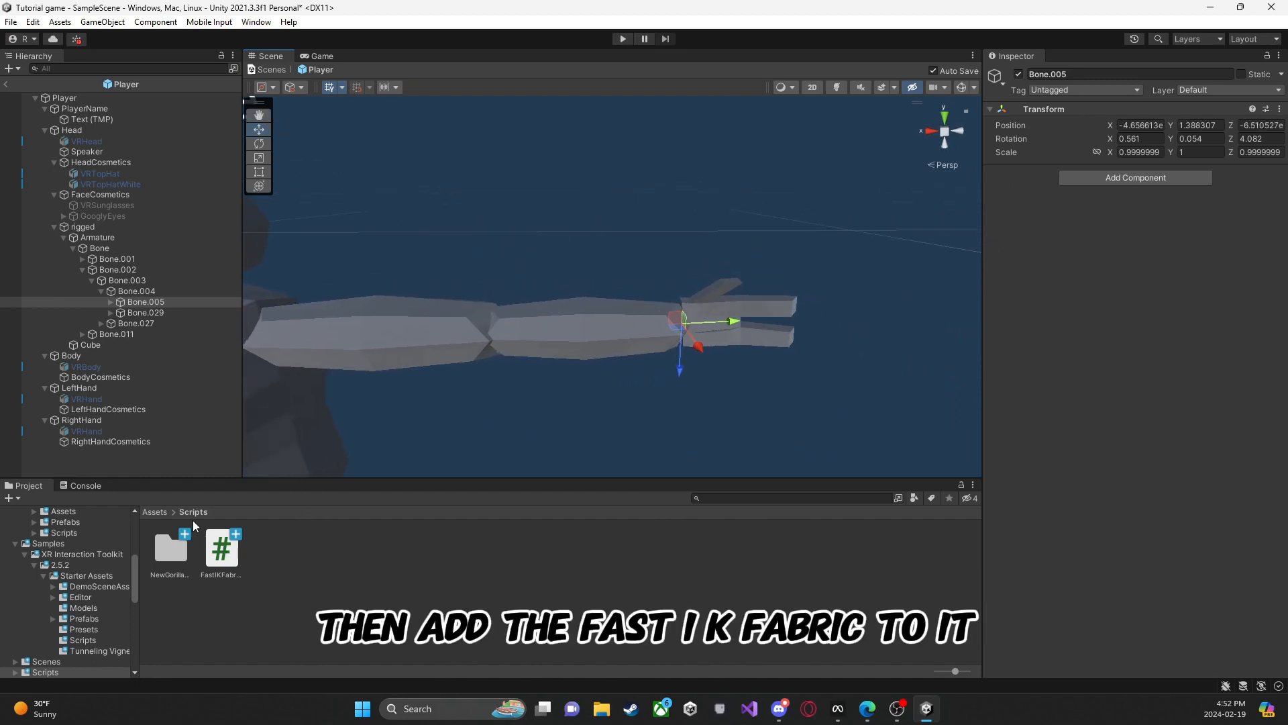
{"action": "left_click_drag", "start_coordinate": [219, 552], "coordinate": [1176, 344]}
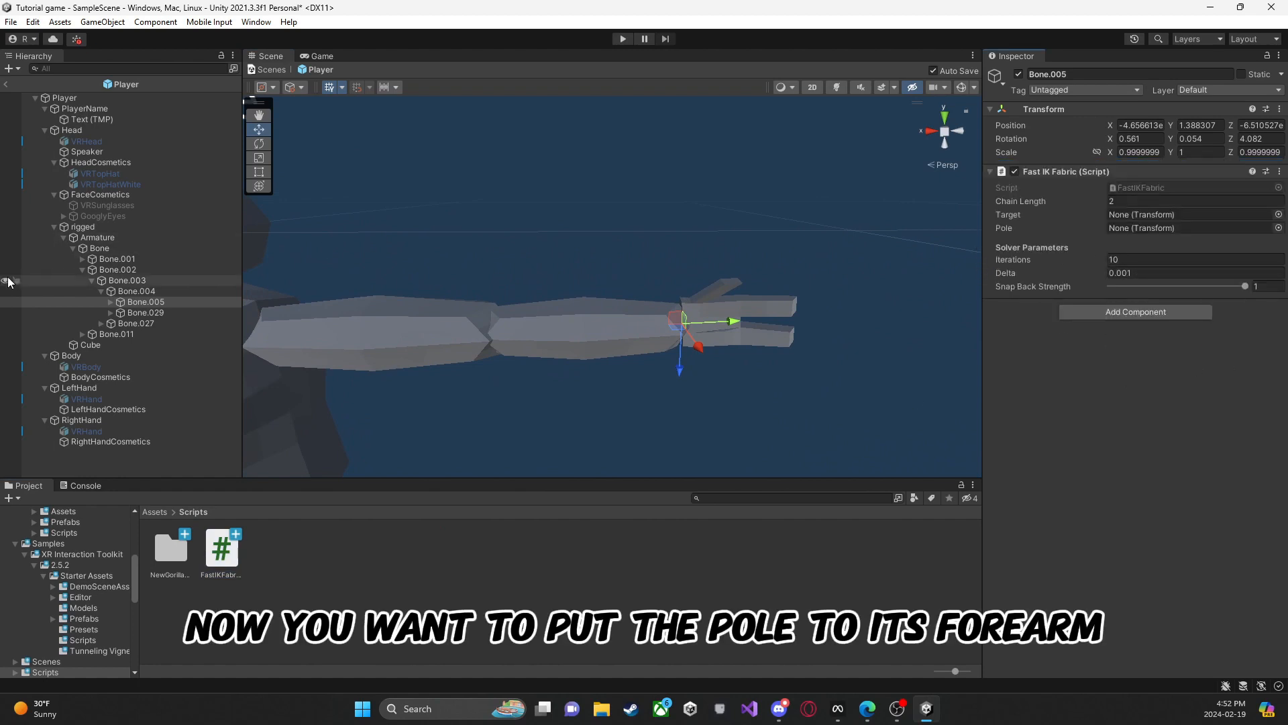
{"action": "left_click_drag", "start_coordinate": [144, 292], "coordinate": [1168, 229]}
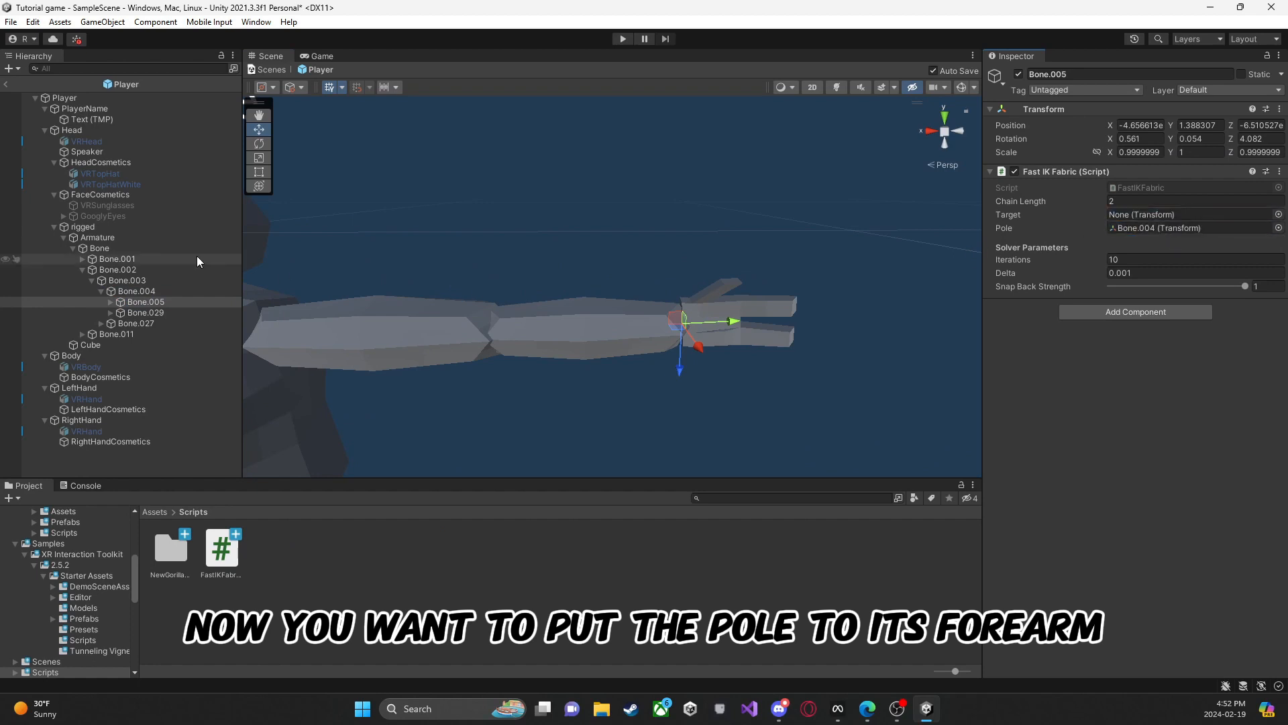
Step: Test-move the forearm bone Bone.004 in the scene and undo the move
{"action": "left_click", "coordinate": [139, 292]}
{"action": "left_click_drag", "start_coordinate": [514, 332], "coordinate": [519, 272]}
{"action": "key", "text": "ctrl+z"}
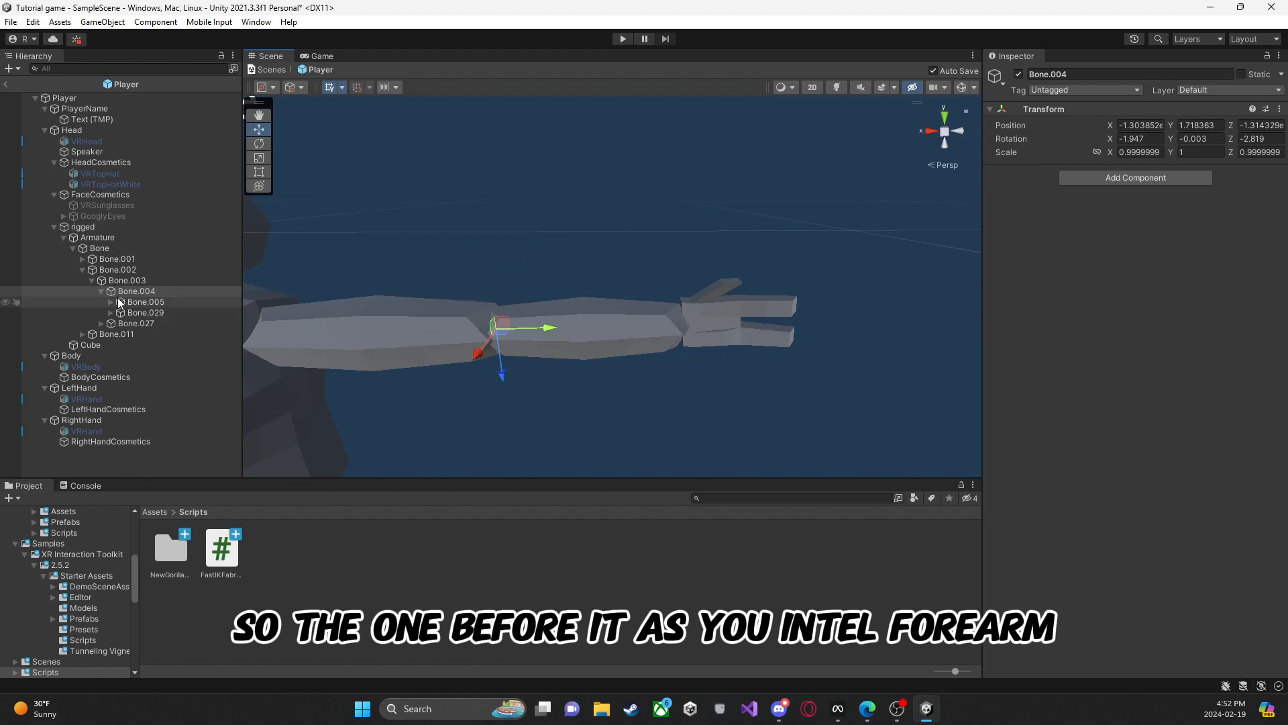
Step: Assign the LeftHand object as the Fast IK Fabric target of the wrist bone Bone.005
{"action": "left_click", "coordinate": [165, 304]}
{"action": "right_click_drag", "start_coordinate": [514, 329], "coordinate": [449, 302]}
{"action": "left_click", "coordinate": [101, 409]}
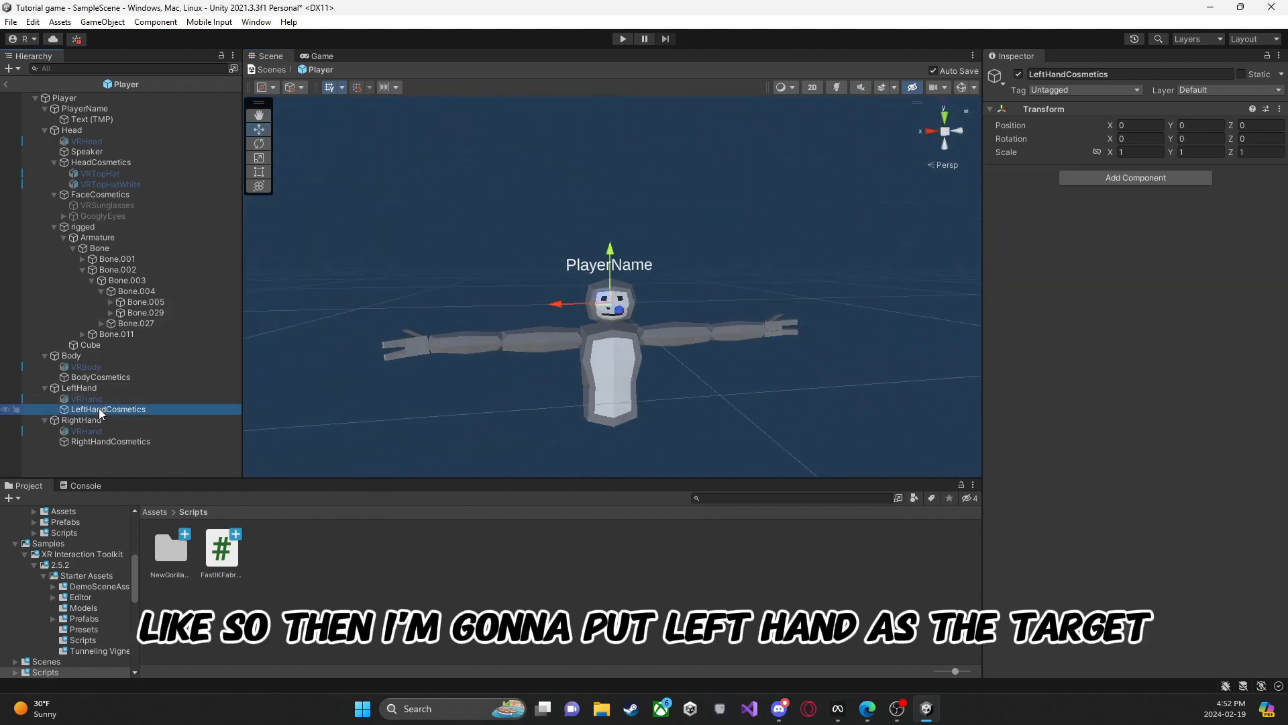
{"action": "left_click", "coordinate": [82, 389]}
{"action": "left_click", "coordinate": [137, 292]}
{"action": "left_click", "coordinate": [153, 299]}
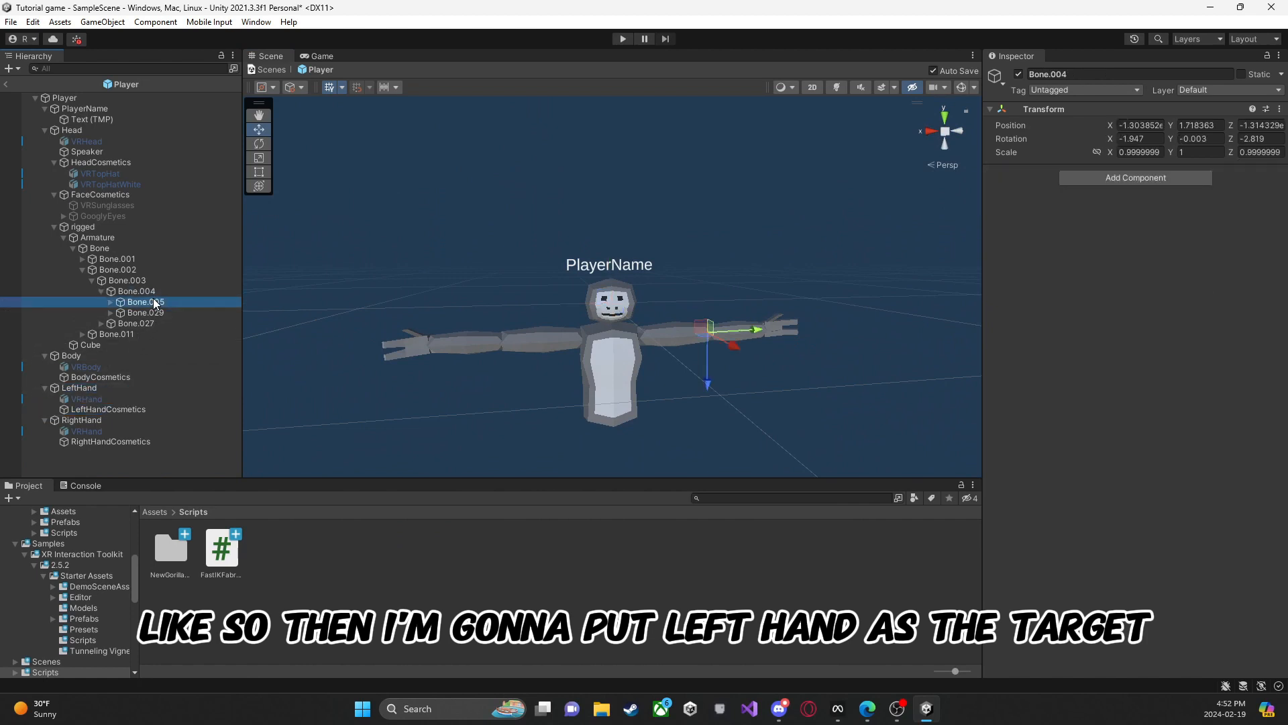
{"action": "left_click_drag", "start_coordinate": [100, 388], "coordinate": [1142, 218]}
Step: Show the scene gizmos to inspect the IK chain along the Bone.005 arm, and hide them again
{"action": "left_click", "coordinate": [962, 88]}
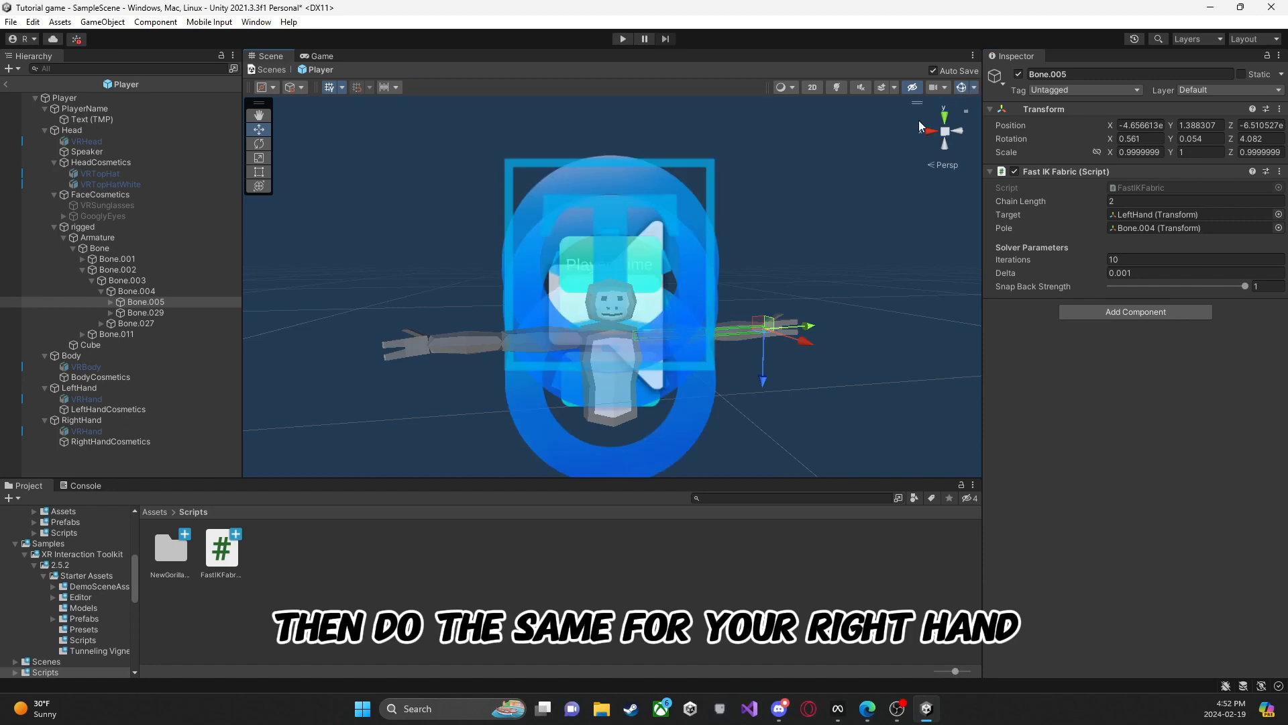
{"action": "right_click_drag", "start_coordinate": [636, 244], "coordinate": [697, 266]}
{"action": "key", "text": "w"}
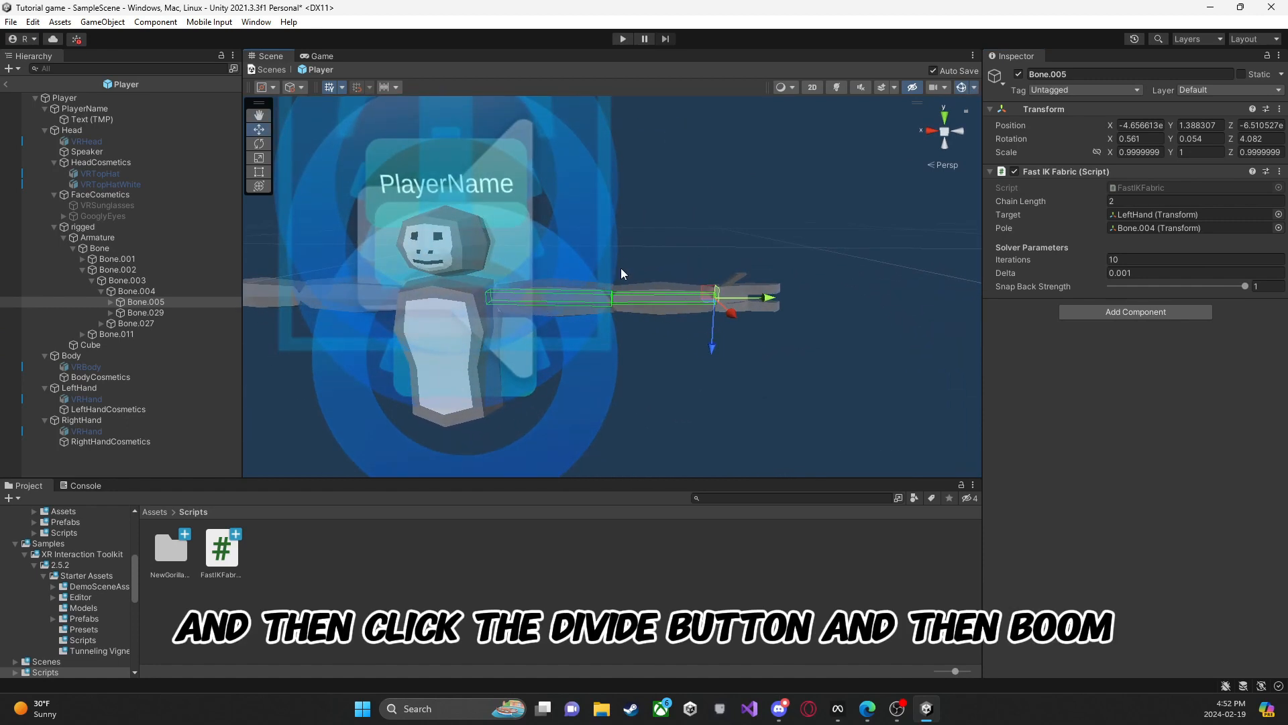
{"action": "left_click", "coordinate": [962, 88]}
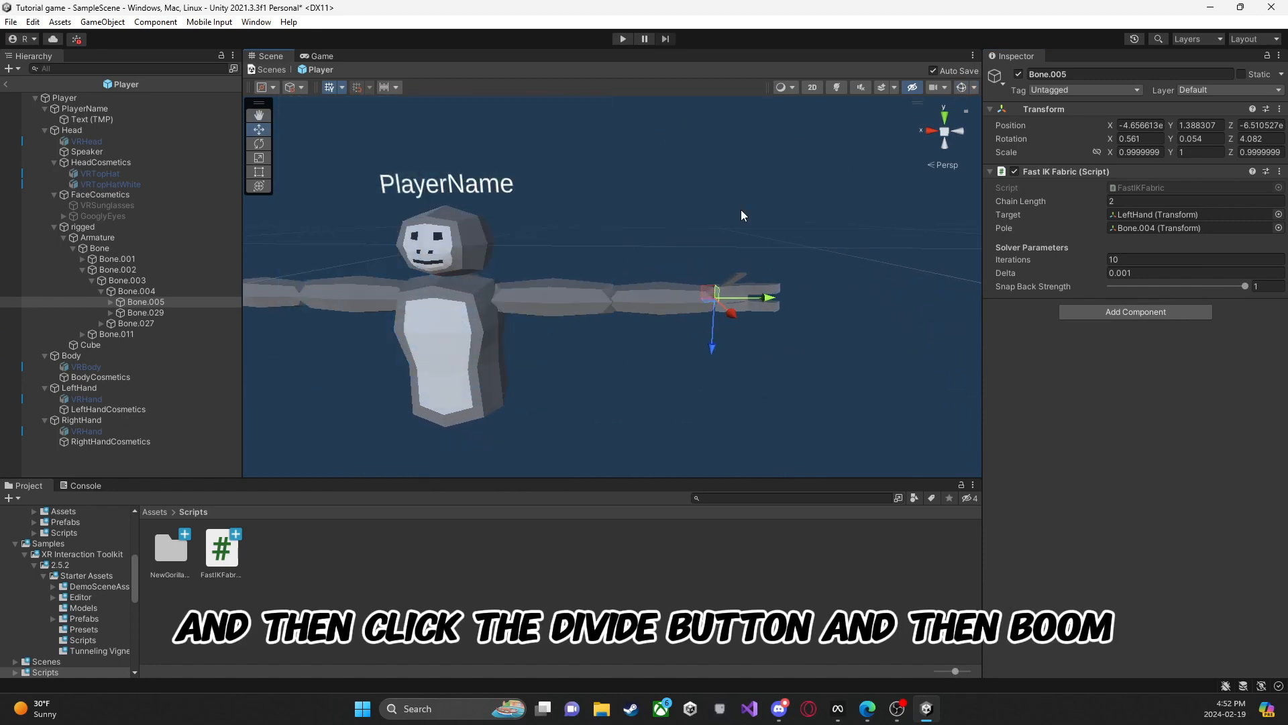
Step: Collapse Bone.002, expand Bone.011 down through Bone.013, and select the other wrist bone, Bone.014
{"action": "right_click_drag", "start_coordinate": [678, 221], "coordinate": [604, 215]}
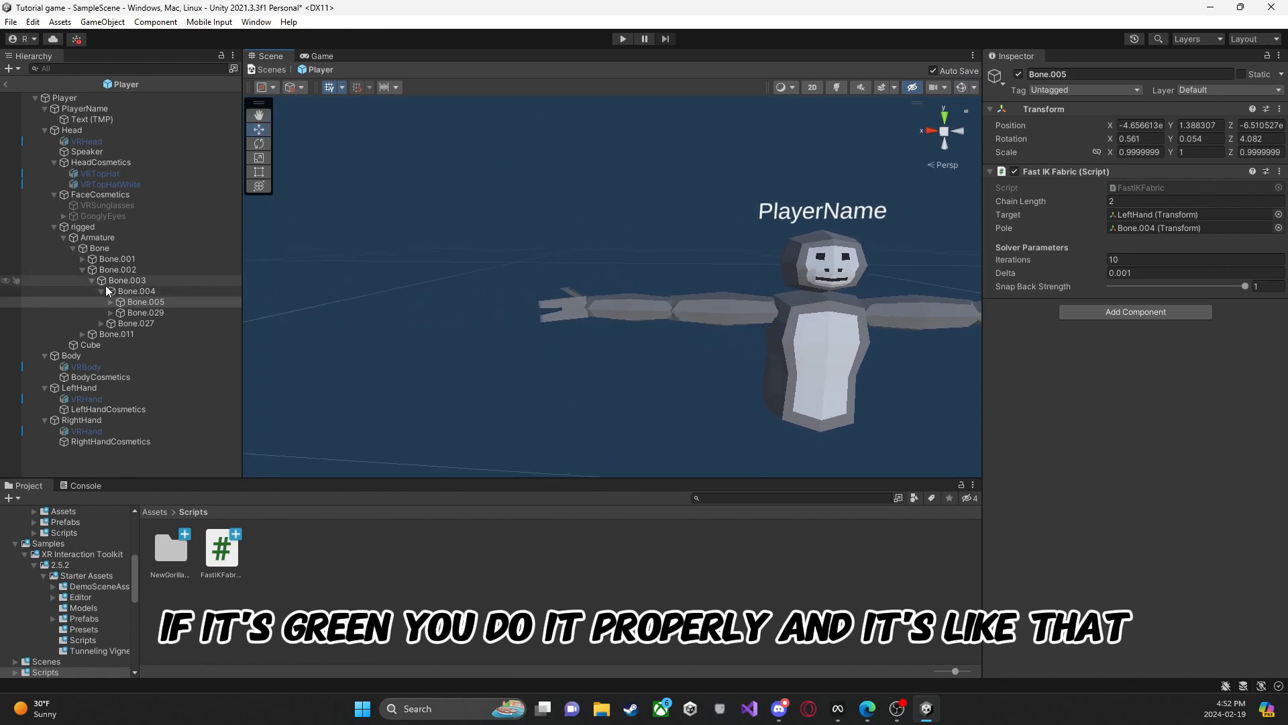
{"action": "left_click", "coordinate": [82, 269]}
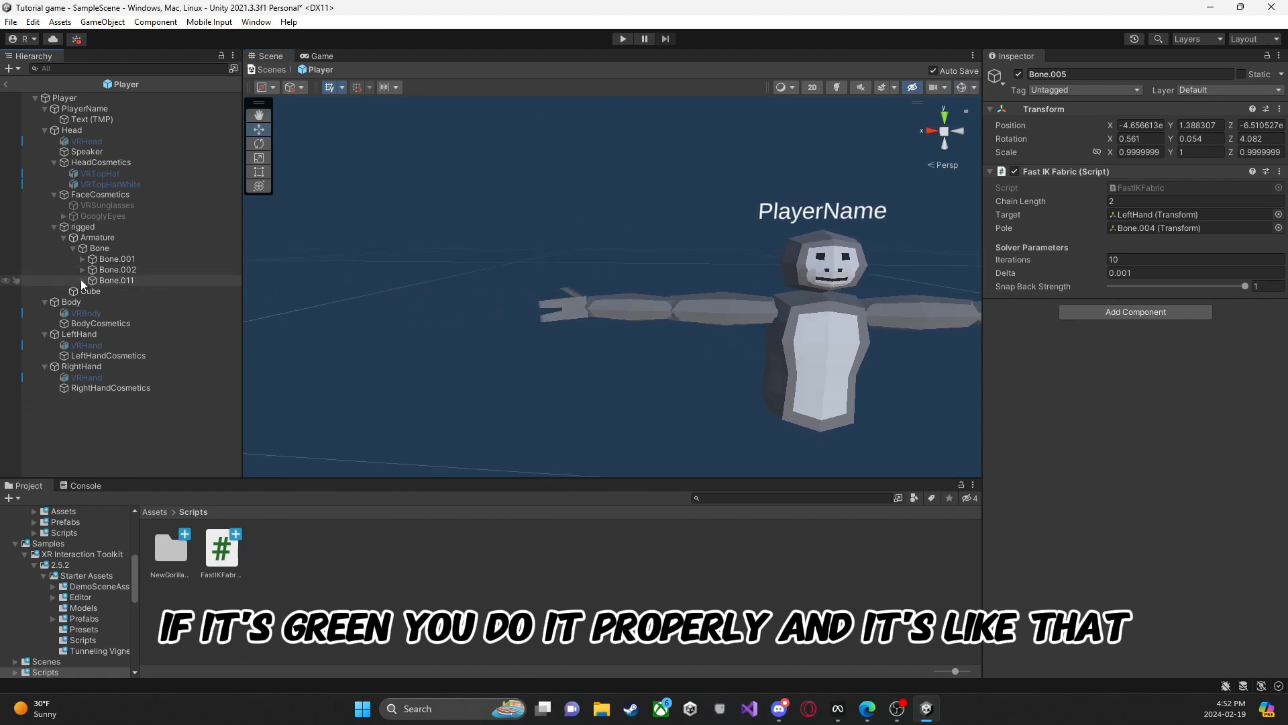
{"action": "left_click", "coordinate": [81, 280]}
{"action": "left_click", "coordinate": [86, 289]}
{"action": "left_click", "coordinate": [90, 291]}
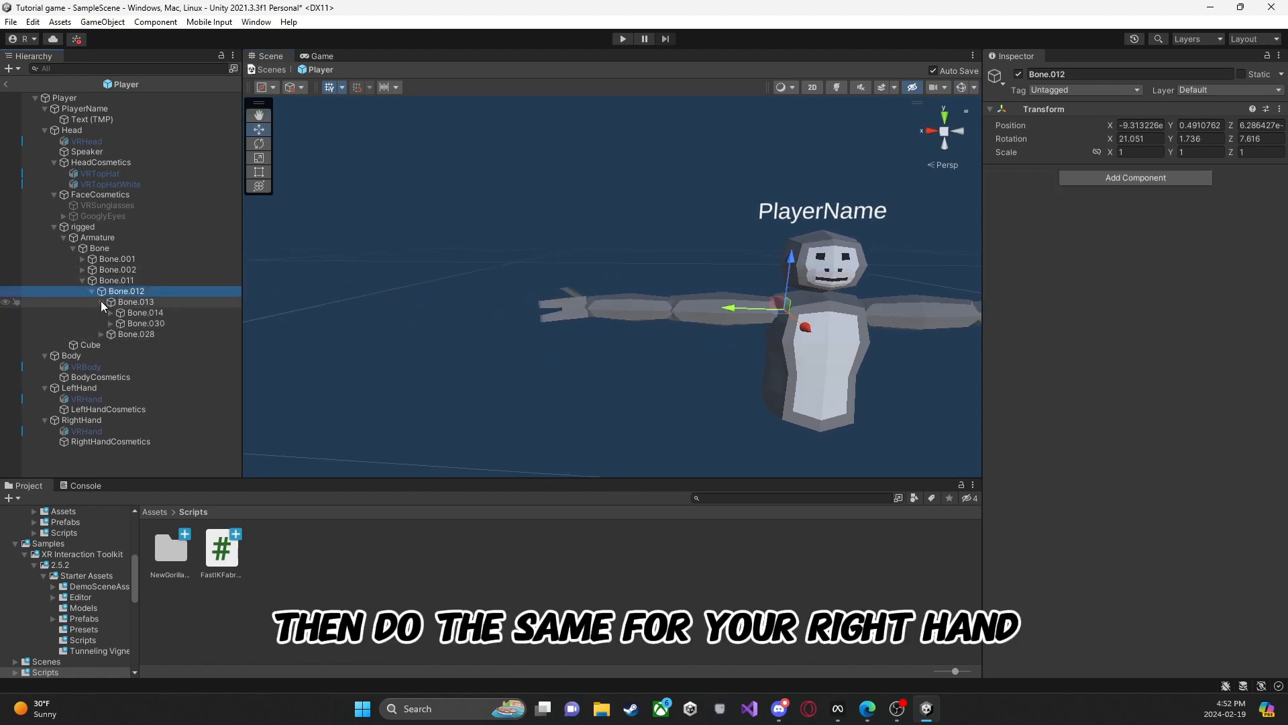
{"action": "left_click", "coordinate": [124, 313]}
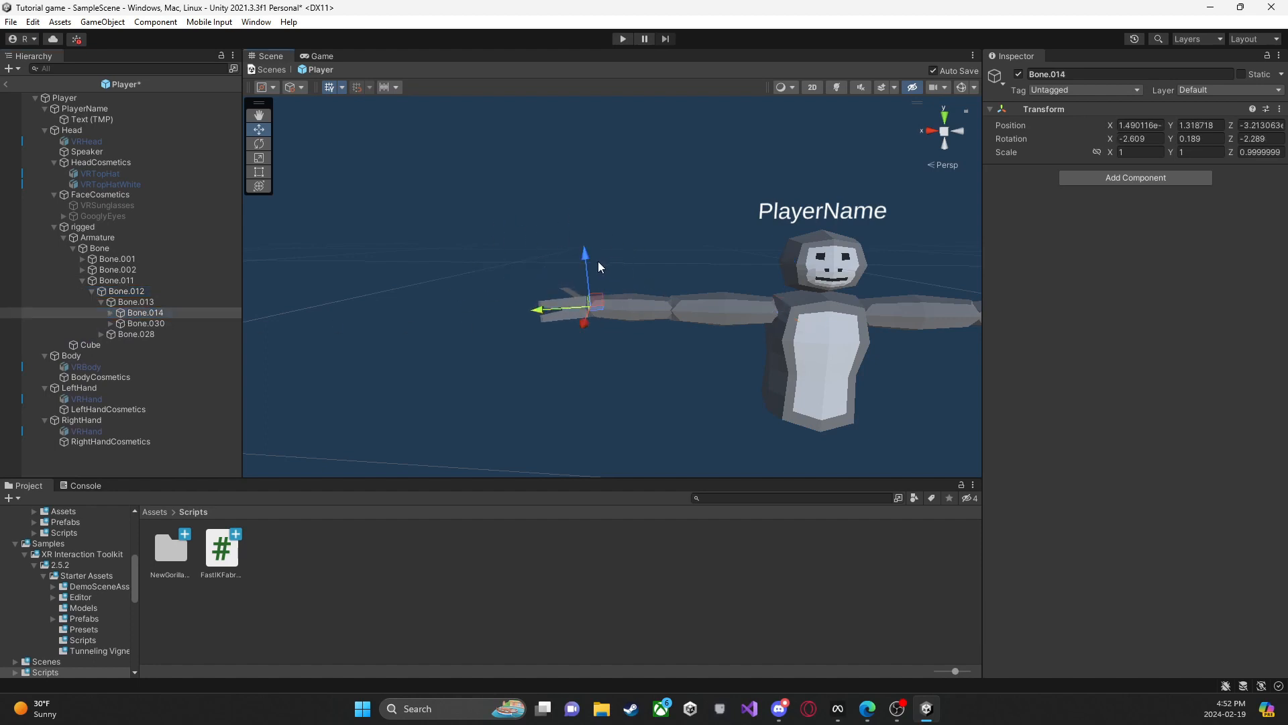
Step: Add the FastIKFabric script to Bone.014 with RightHand as its target and Bone.013 as its pole
{"action": "left_click_drag", "start_coordinate": [221, 549], "coordinate": [1087, 300]}
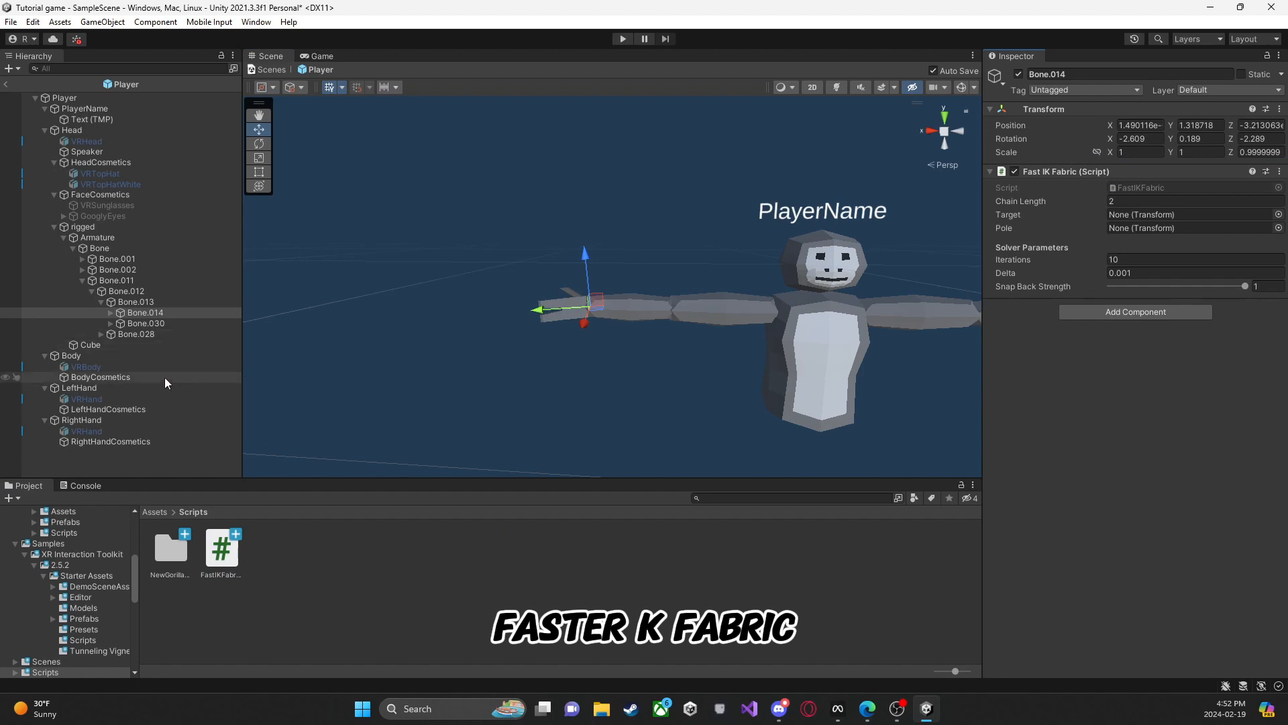
{"action": "left_click_drag", "start_coordinate": [85, 424], "coordinate": [1155, 216]}
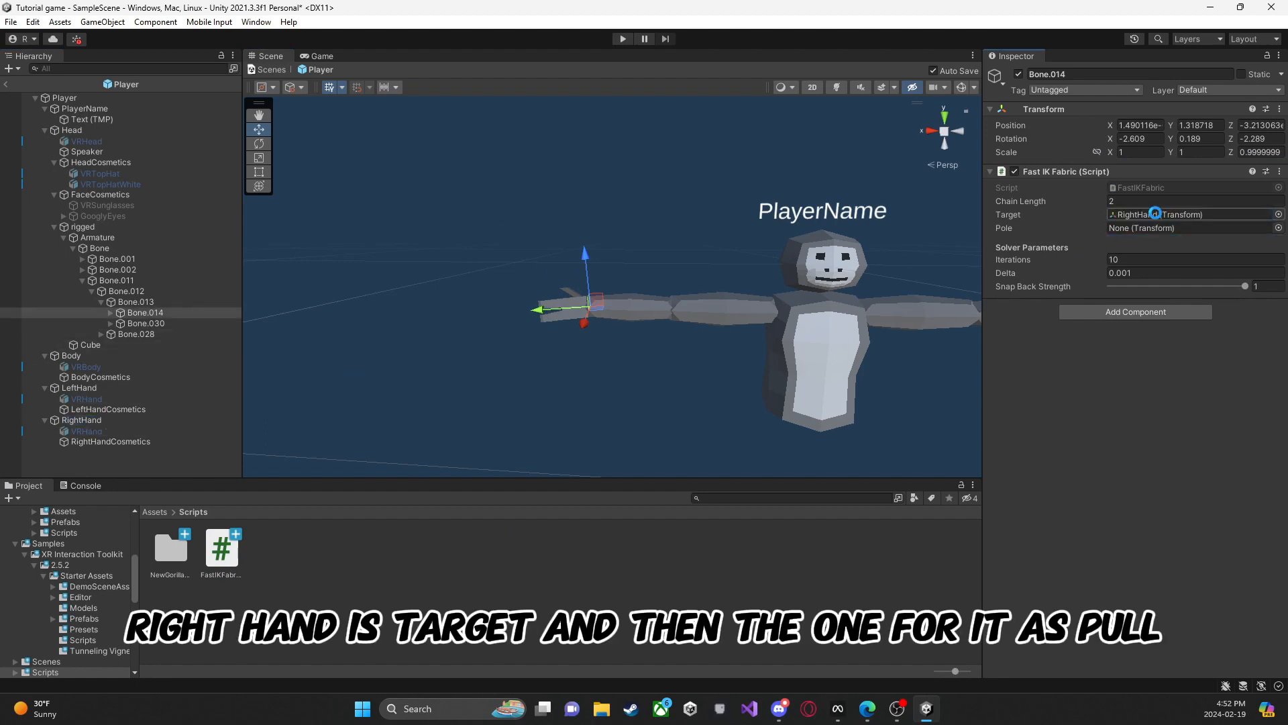
{"action": "left_click_drag", "start_coordinate": [149, 304], "coordinate": [1179, 229]}
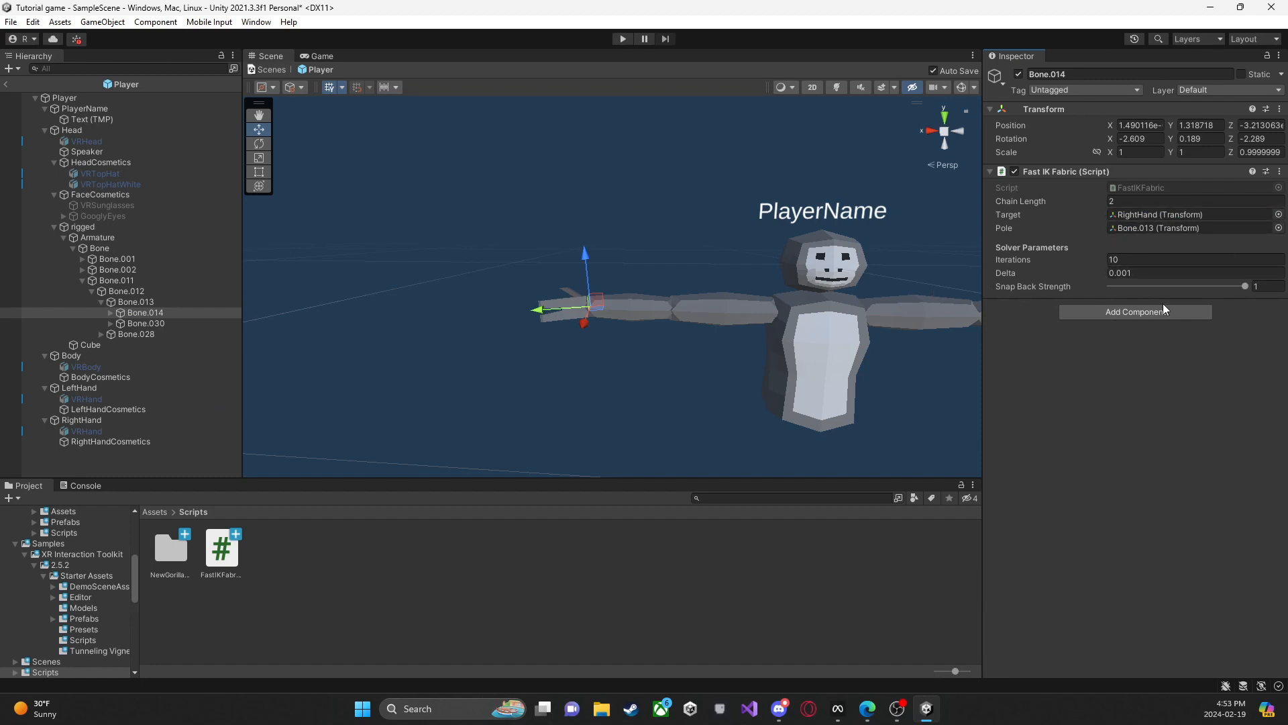
Step: Leave the Player prefab, run the game and show the spawned player in the Scene view
{"action": "left_click", "coordinate": [7, 85]}
{"action": "left_click", "coordinate": [623, 39]}
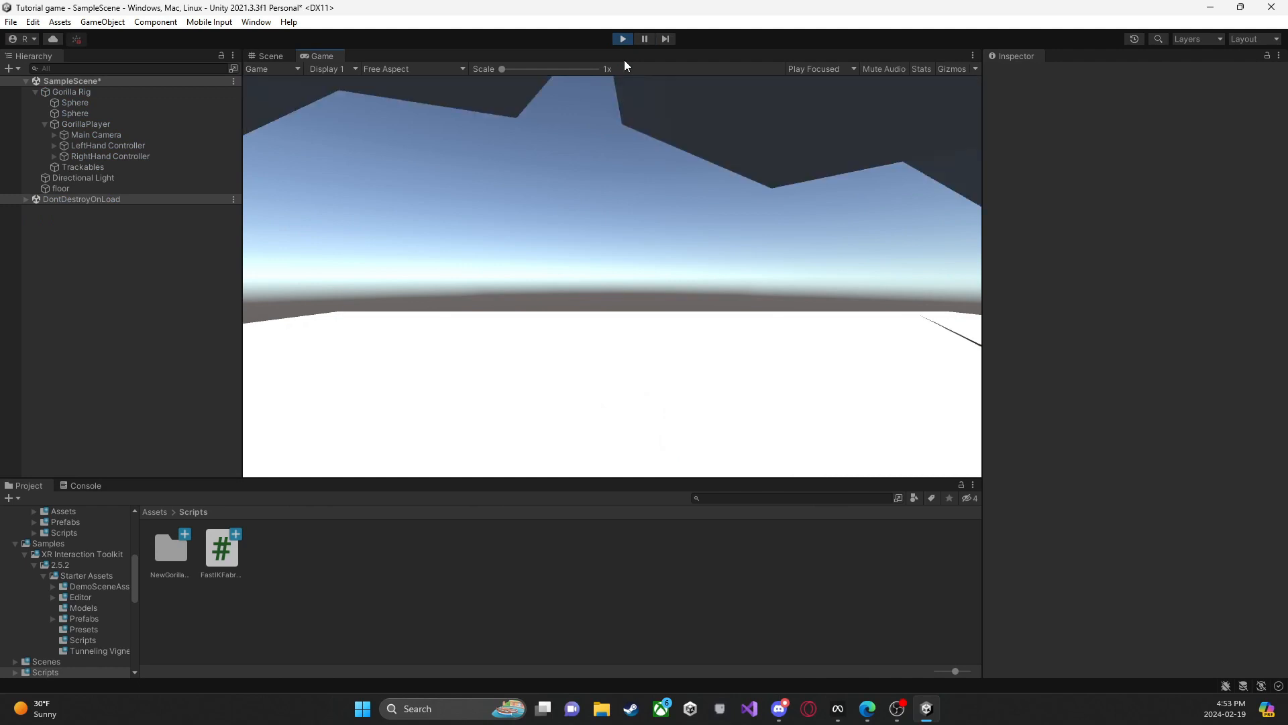
{"action": "left_click", "coordinate": [280, 55]}
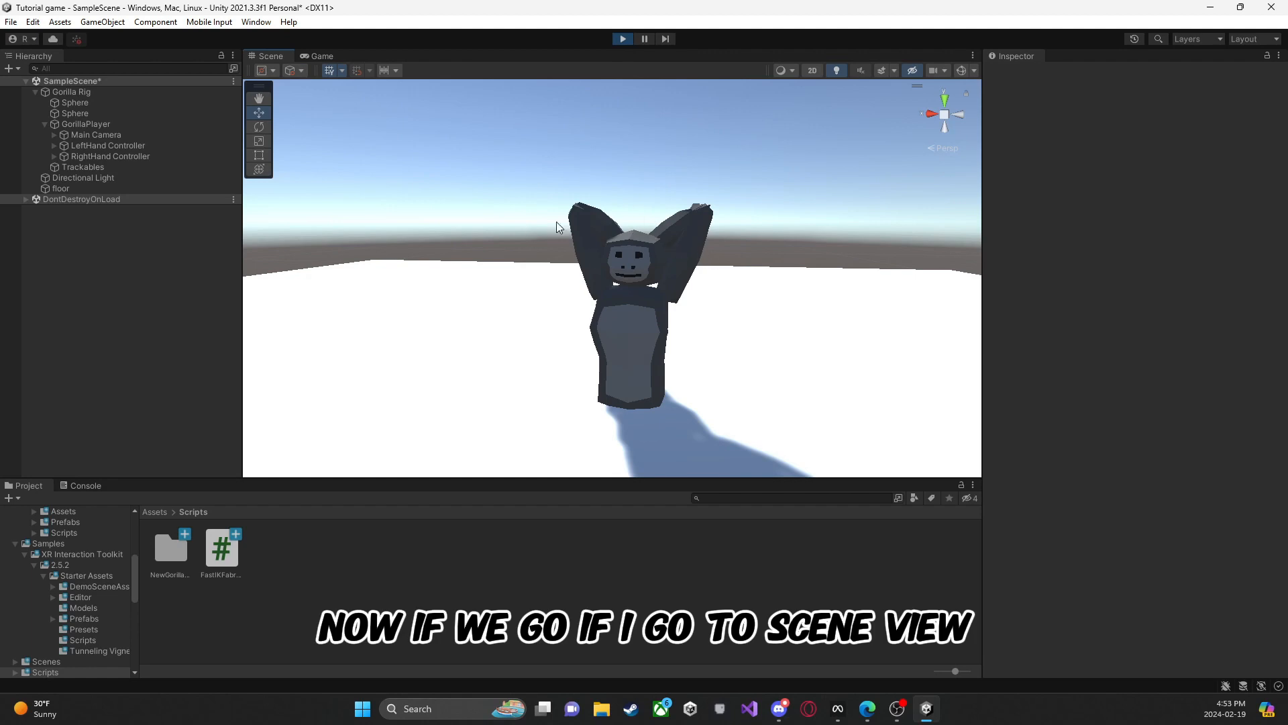
Step: Move and rotate the LeftHand Controller in the running scene to test the arm IK, and stop the game
{"action": "left_click", "coordinate": [92, 145]}
{"action": "left_click_drag", "start_coordinate": [632, 260], "coordinate": [685, 209]}
{"action": "key", "text": "d"}
{"action": "right_click_drag", "start_coordinate": [686, 209], "coordinate": [506, 235]}
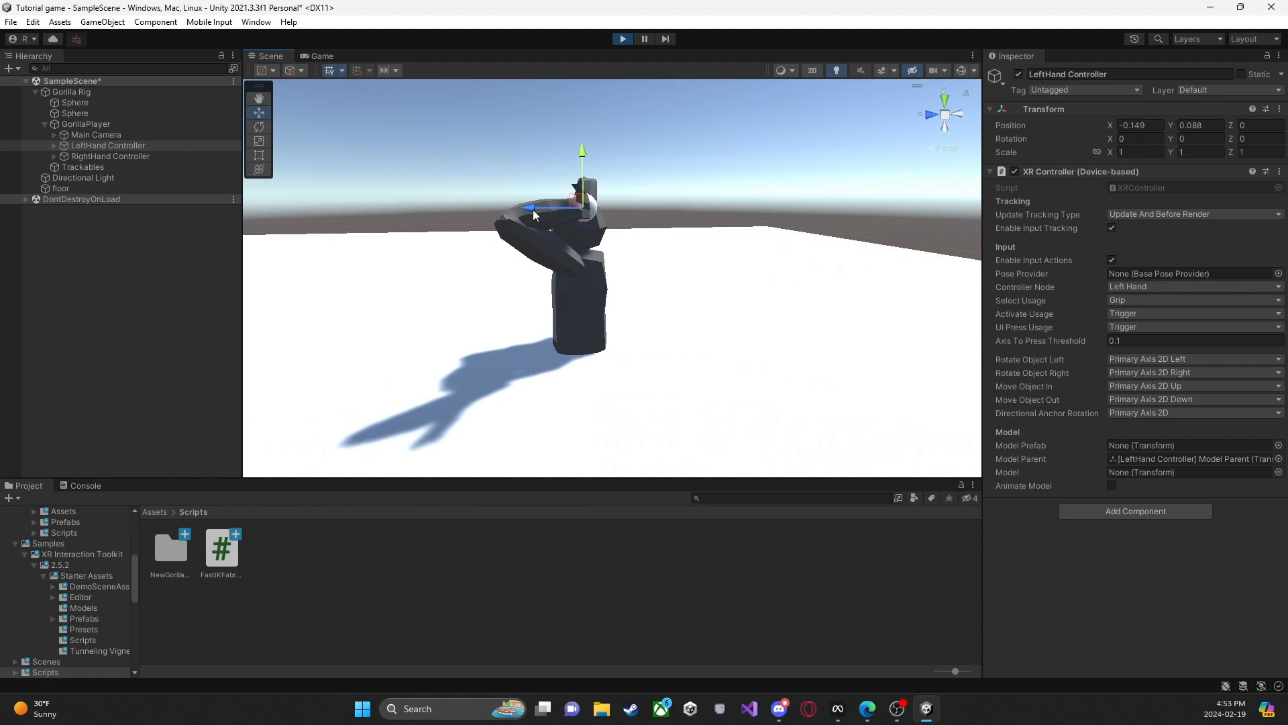
{"action": "left_click_drag", "start_coordinate": [534, 209], "coordinate": [384, 236]}
{"action": "right_click_drag", "start_coordinate": [436, 226], "coordinate": [561, 202]}
{"action": "key", "text": "a"}
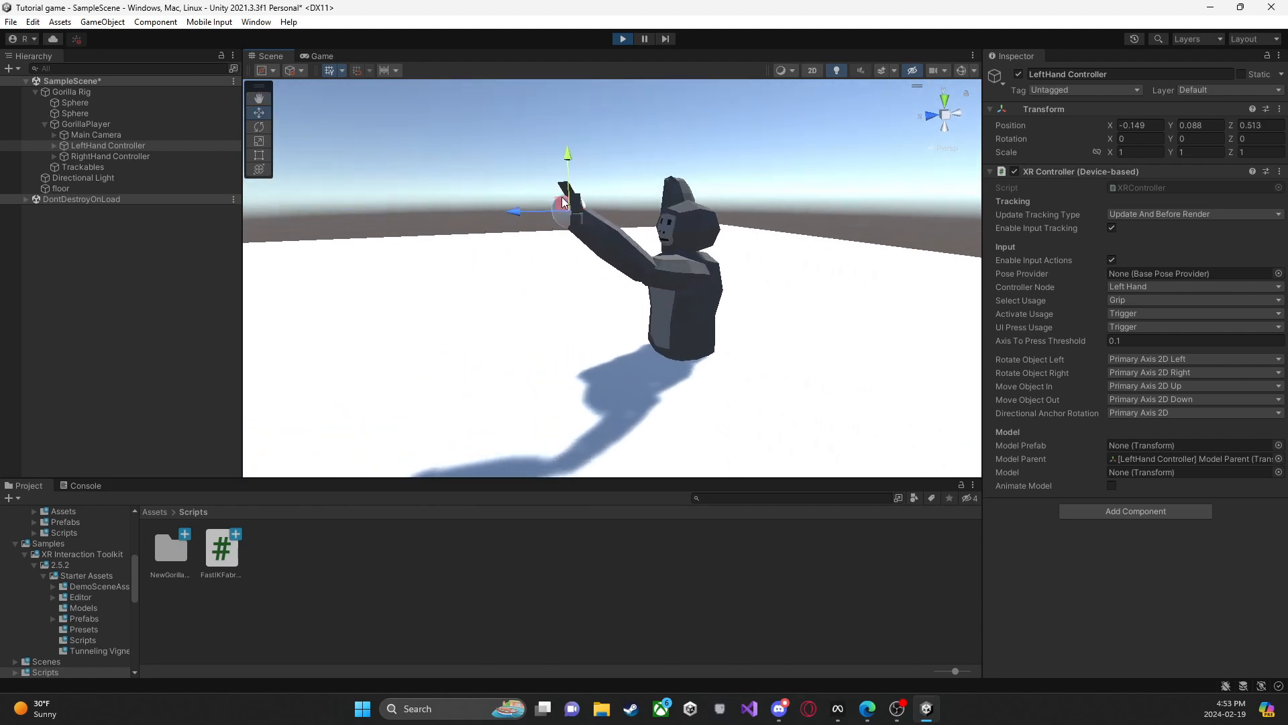
{"action": "left_click_drag", "start_coordinate": [557, 205], "coordinate": [586, 191]}
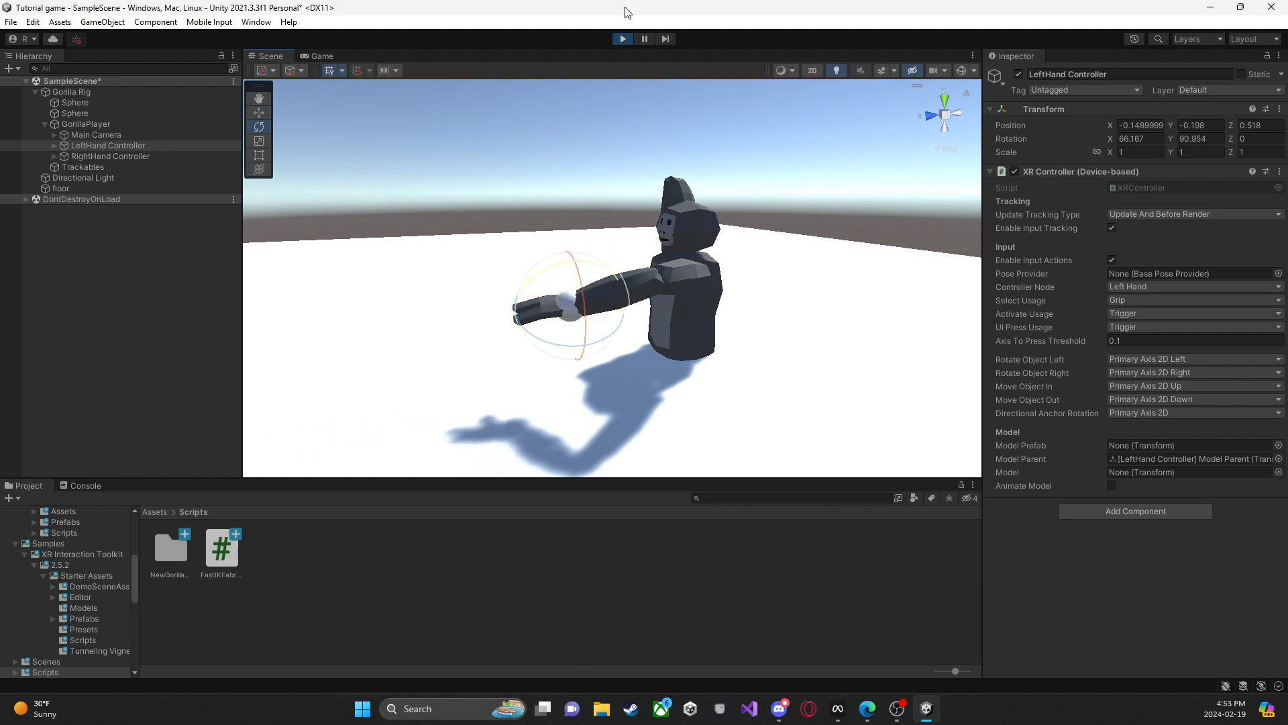
{"action": "left_click", "coordinate": [622, 39]}
Step: Open the Player prefab from the Resources/PhotonVR folder for editing
{"action": "double_click", "coordinate": [170, 549]}
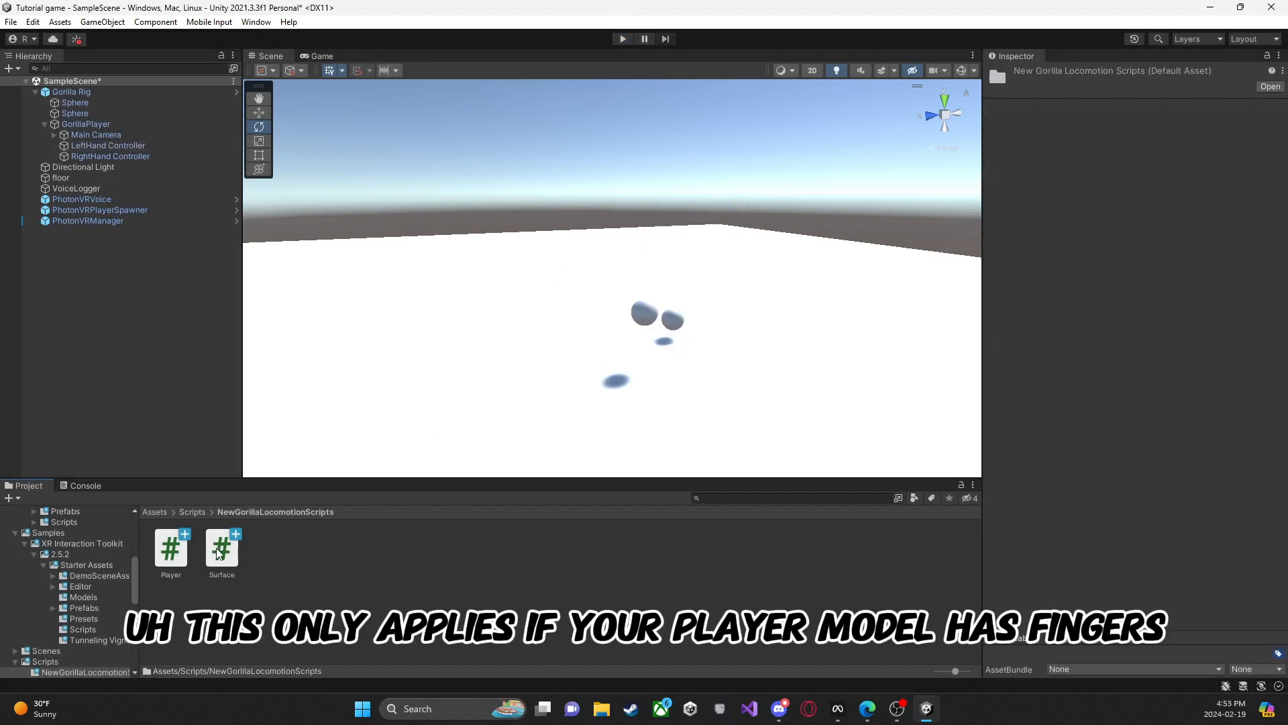
{"action": "left_click", "coordinate": [166, 513]}
{"action": "double_click", "coordinate": [275, 549]}
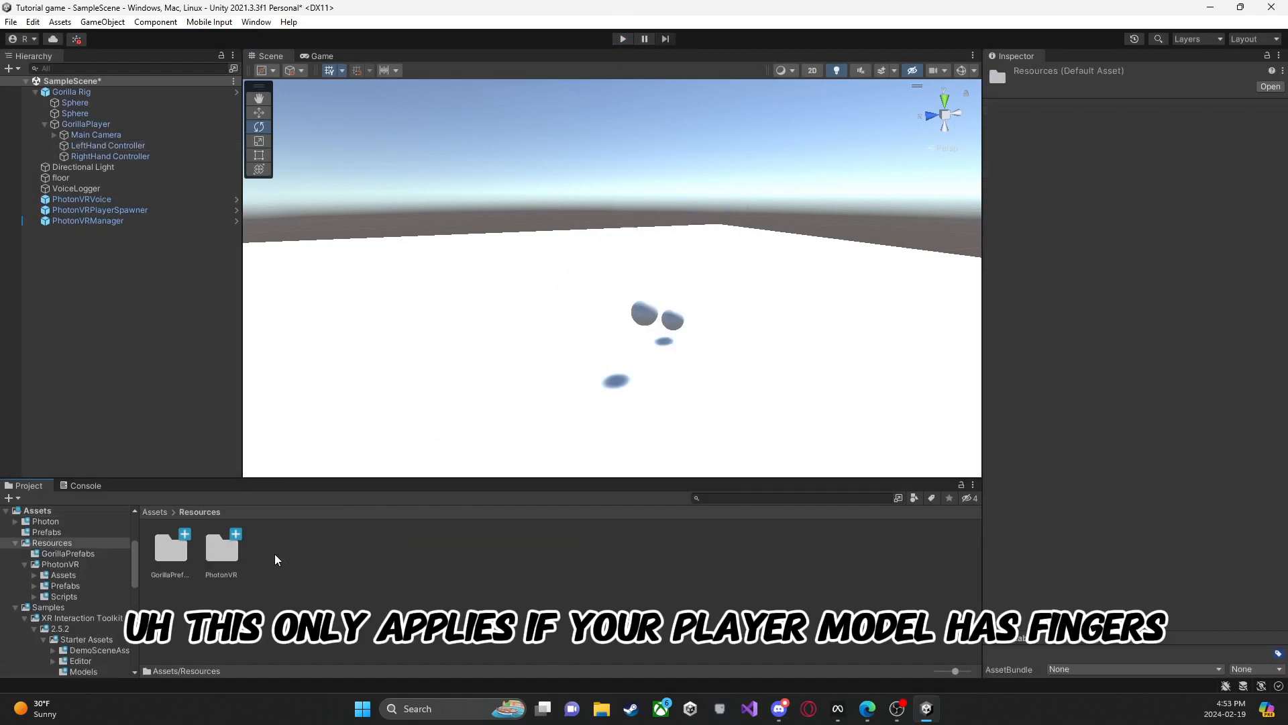
{"action": "double_click", "coordinate": [221, 548]}
{"action": "double_click", "coordinate": [323, 549]}
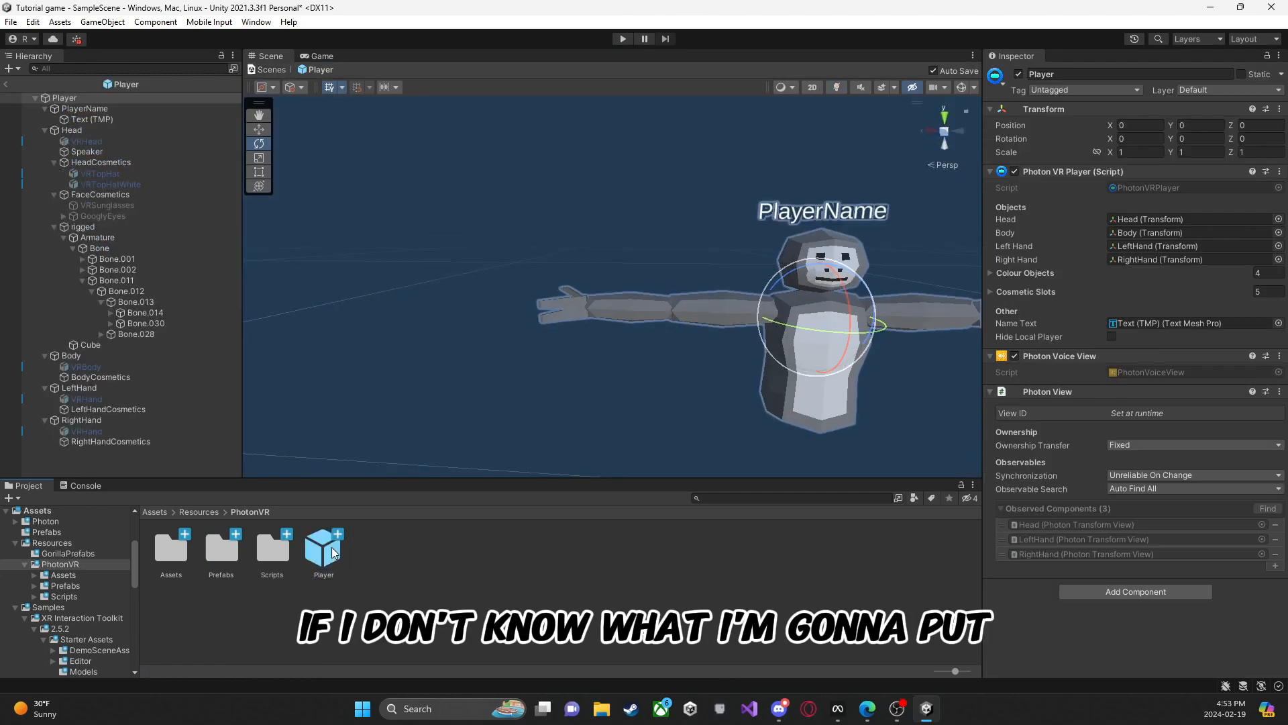
Step: Rotate the wrist bone Bone.014 to X 0, Y 0 and Z -90
{"action": "right_click_drag", "start_coordinate": [503, 305], "coordinate": [569, 296]}
{"action": "left_click", "coordinate": [164, 314]}
{"action": "left_click_drag", "start_coordinate": [699, 300], "coordinate": [777, 312]}
{"action": "right_click_drag", "start_coordinate": [779, 313], "coordinate": [714, 309]}
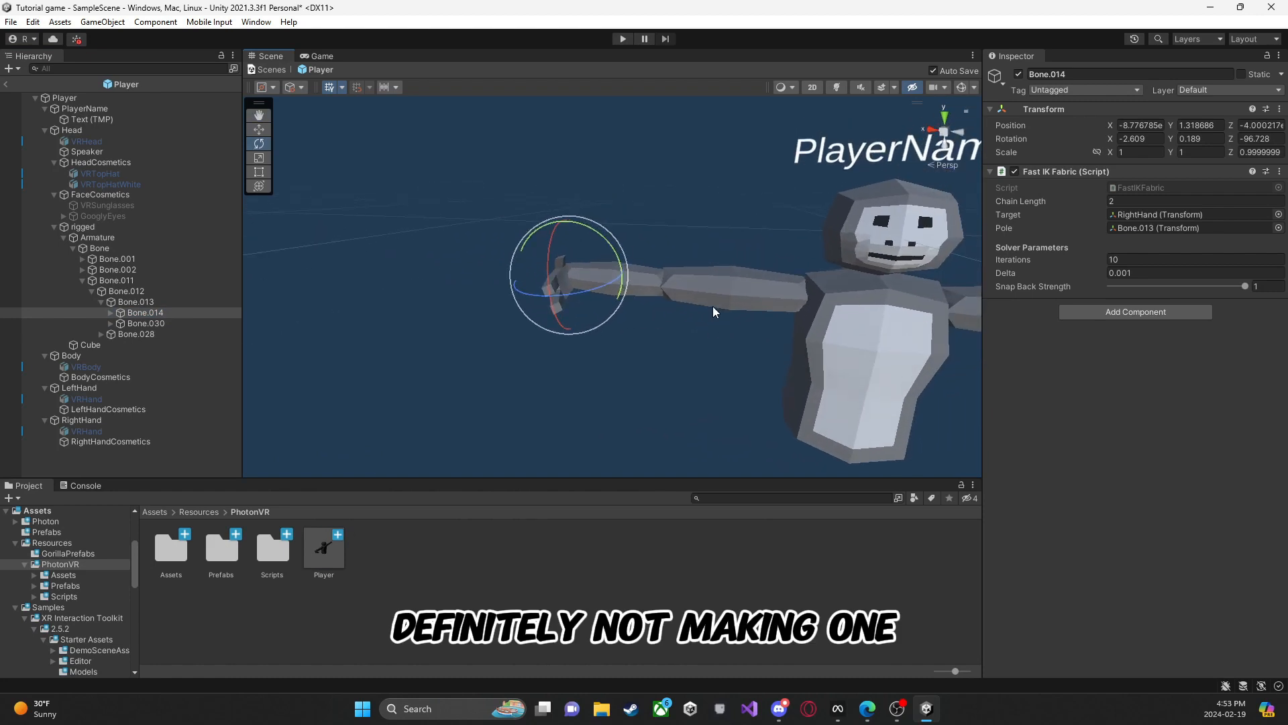
{"action": "left_click_drag", "start_coordinate": [613, 259], "coordinate": [617, 261]}
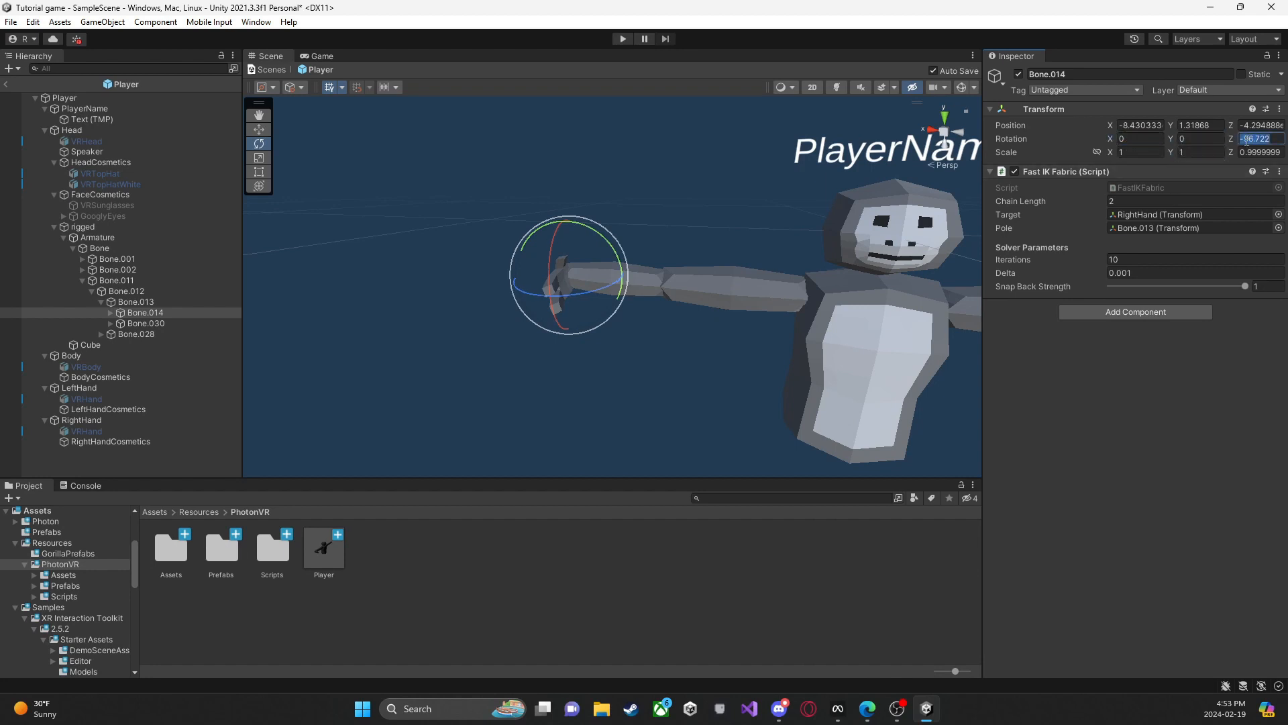
{"action": "type", "text": "-90"}
Step: Adjust the rotation of Bone.014 freehand to about X 15.3, Y -3.3 and Z -90.9
{"action": "right_click_drag", "start_coordinate": [726, 209], "coordinate": [669, 220]}
{"action": "left_click_drag", "start_coordinate": [692, 234], "coordinate": [716, 259]}
{"action": "left_click_drag", "start_coordinate": [633, 247], "coordinate": [641, 246]}
{"action": "right_click_drag", "start_coordinate": [516, 288], "coordinate": [762, 219]}
{"action": "key", "text": "d"}
{"action": "key", "text": "s"}
{"action": "key", "text": "d"}
{"action": "key", "text": "w"}
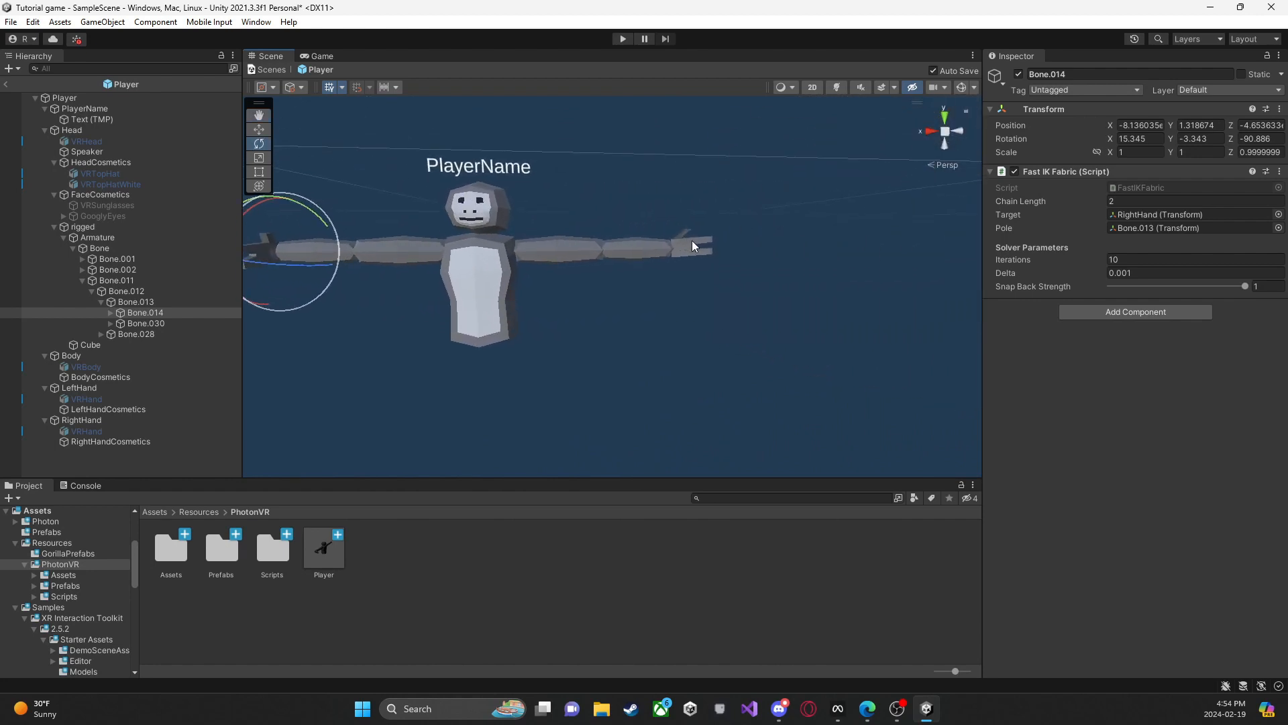
Step: Collapse Bone.011, expand Bone.002 down through Bone.004, and select the opposite wrist bone, Bone.005
{"action": "left_click", "coordinate": [81, 280]}
{"action": "left_click", "coordinate": [82, 269]}
{"action": "left_click", "coordinate": [88, 281]}
{"action": "left_click", "coordinate": [92, 281]}
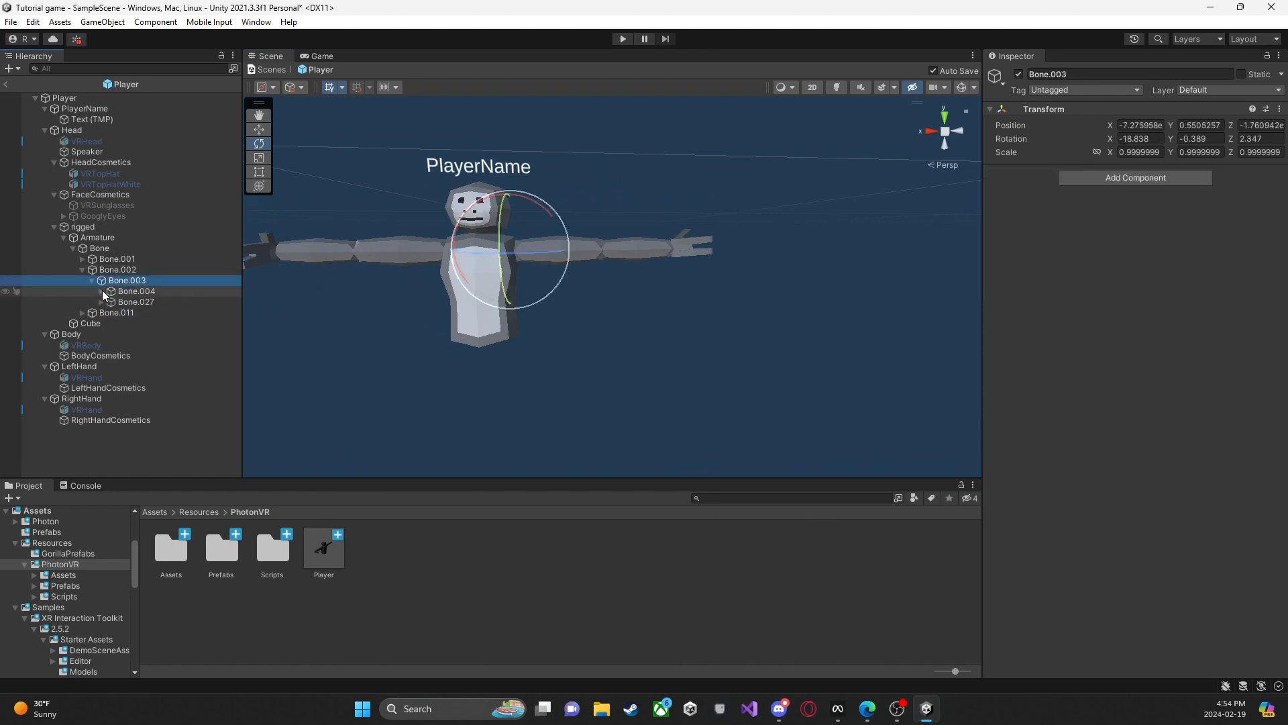
{"action": "left_click", "coordinate": [102, 292]}
{"action": "left_click", "coordinate": [131, 301]}
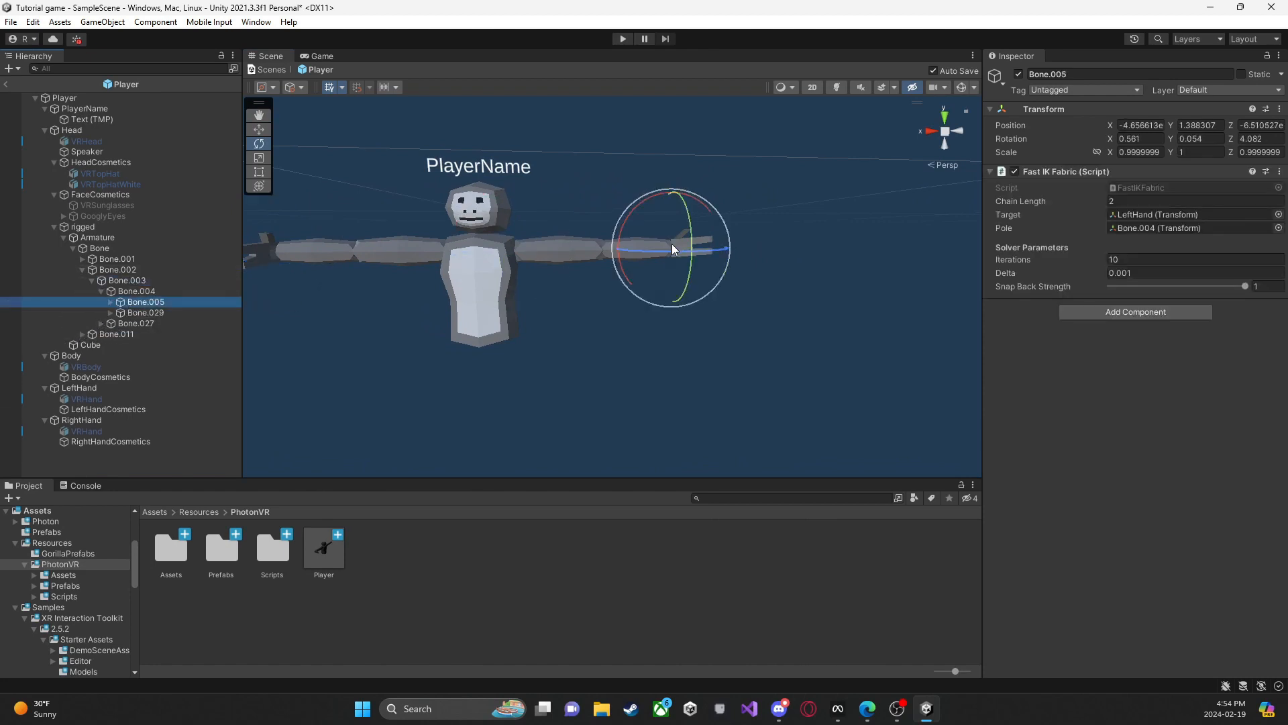
Step: Rotate the wrist bone Bone.005 to X 0, Y 0 and Z -90 and clear the selection
{"action": "left_click_drag", "start_coordinate": [674, 253], "coordinate": [671, 245]}
{"action": "left_click", "coordinate": [1268, 139]}
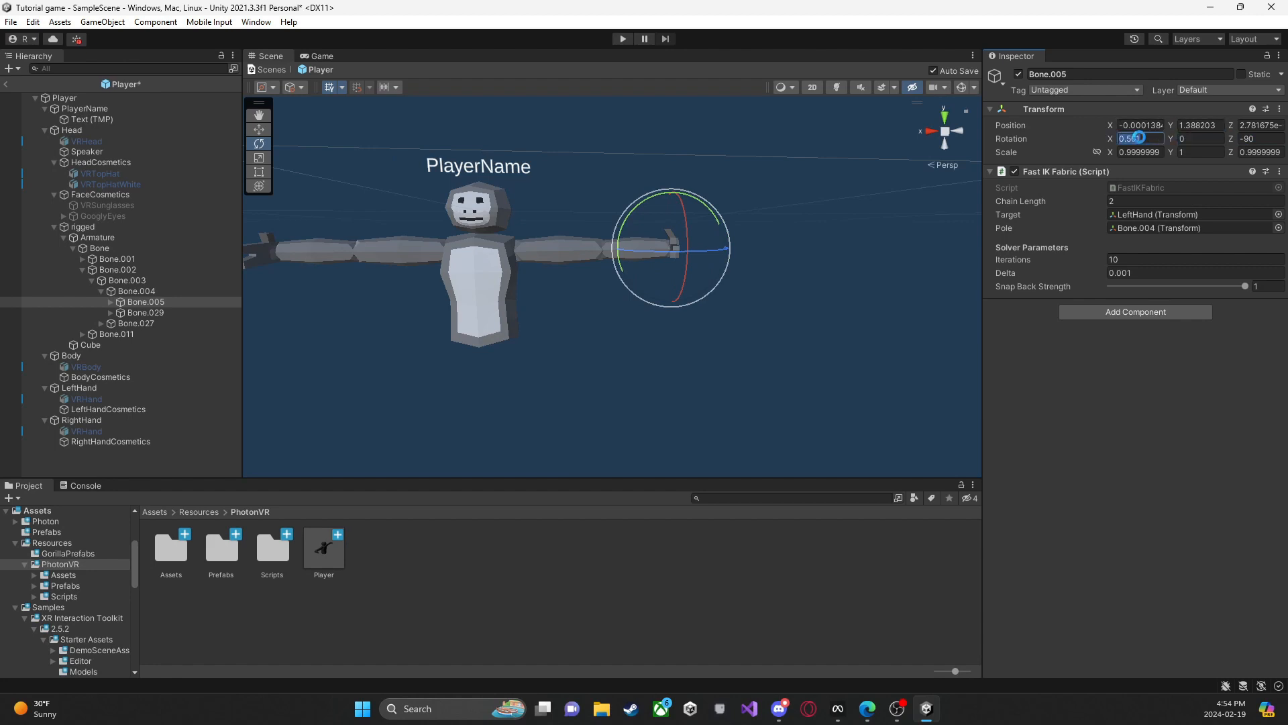
{"action": "type", "text": "0"}
{"action": "right_click_drag", "start_coordinate": [837, 193], "coordinate": [255, 161]}
{"action": "left_click", "coordinate": [767, 165]}
{"action": "key", "text": "d"}
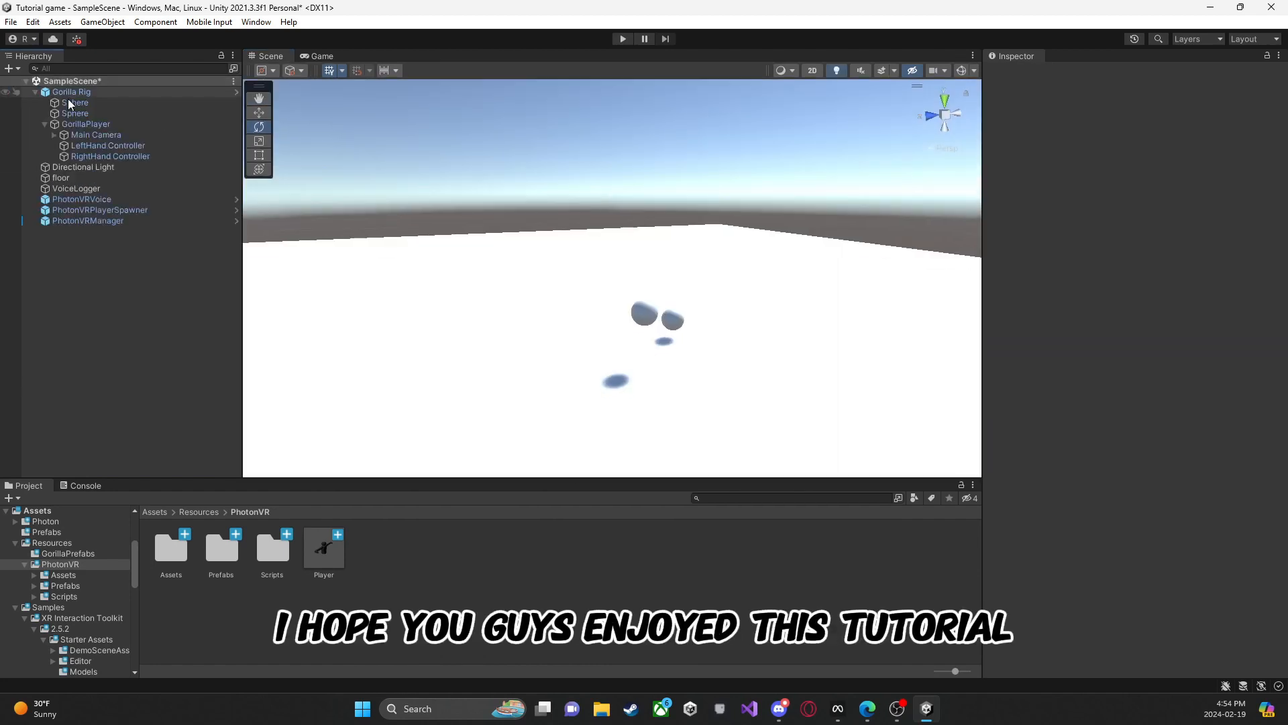
Step: Return from the Player prefab to SampleScene and collapse the Gorilla Rig hierarchy
{"action": "right_click_drag", "start_coordinate": [644, 168], "coordinate": [589, 223]}
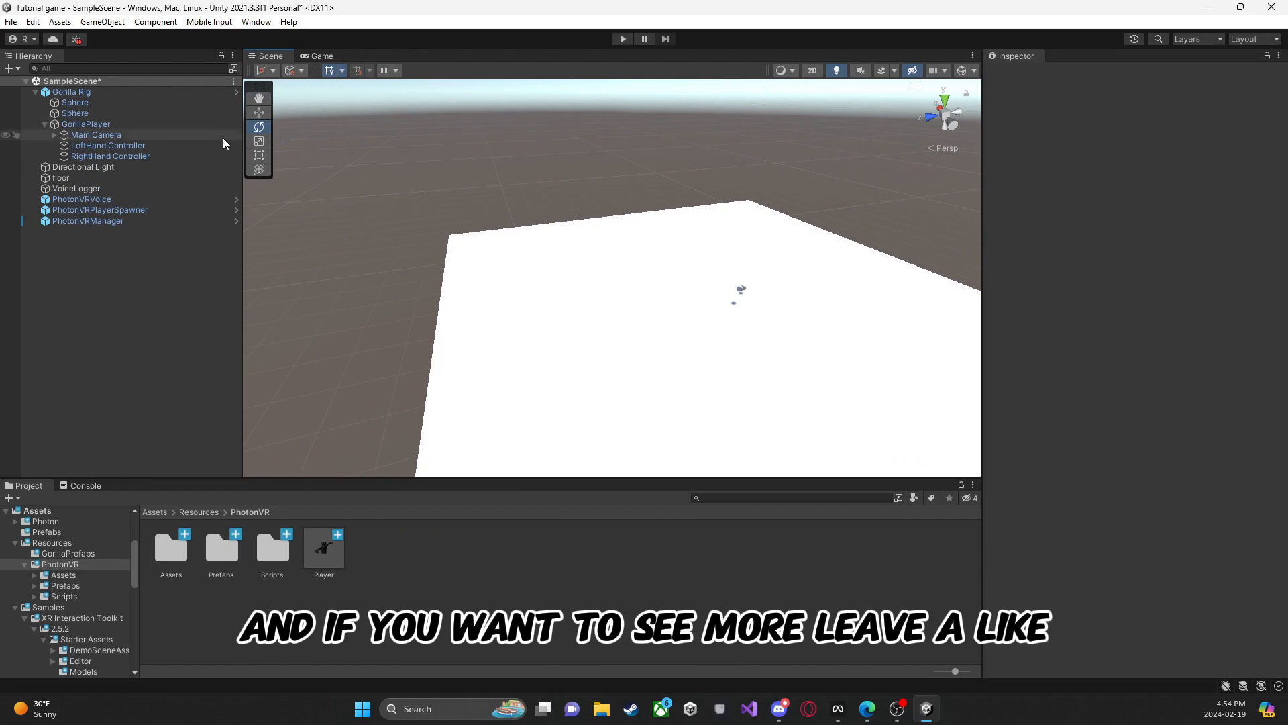
{"action": "left_click", "coordinate": [36, 92]}
{"action": "right_click_drag", "start_coordinate": [671, 288], "coordinate": [1028, 283]}
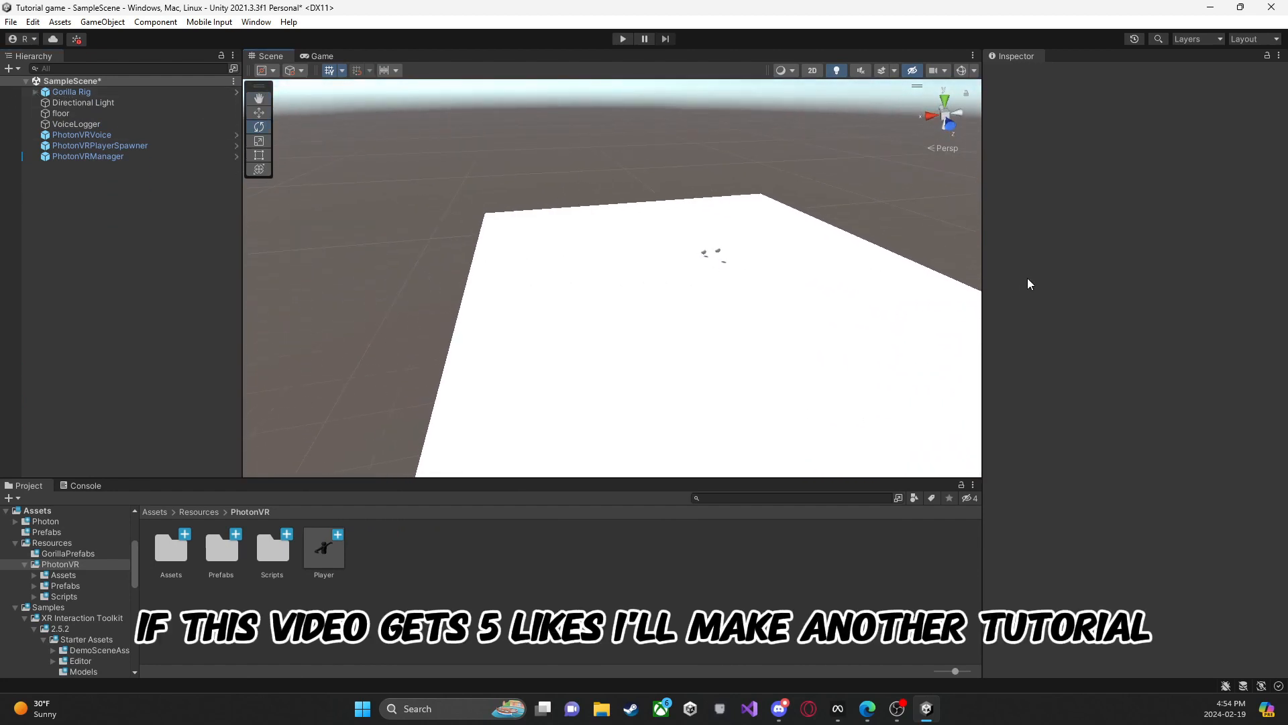